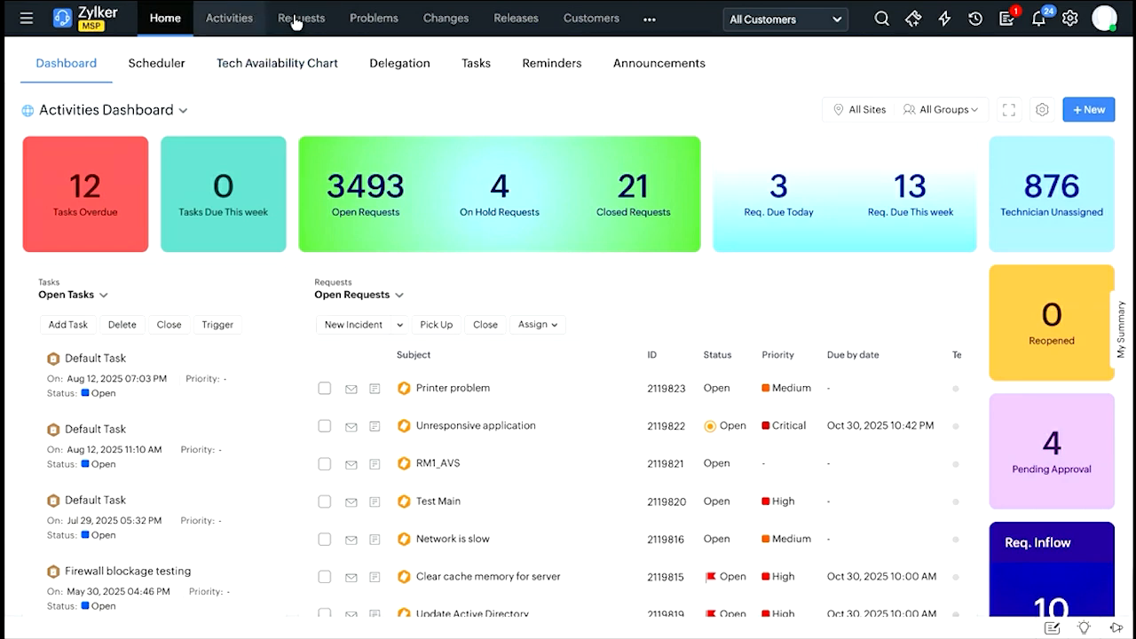
Look over the open requests on the Activities Dashboard and open the full requests list.
mouse_move(649, 20)
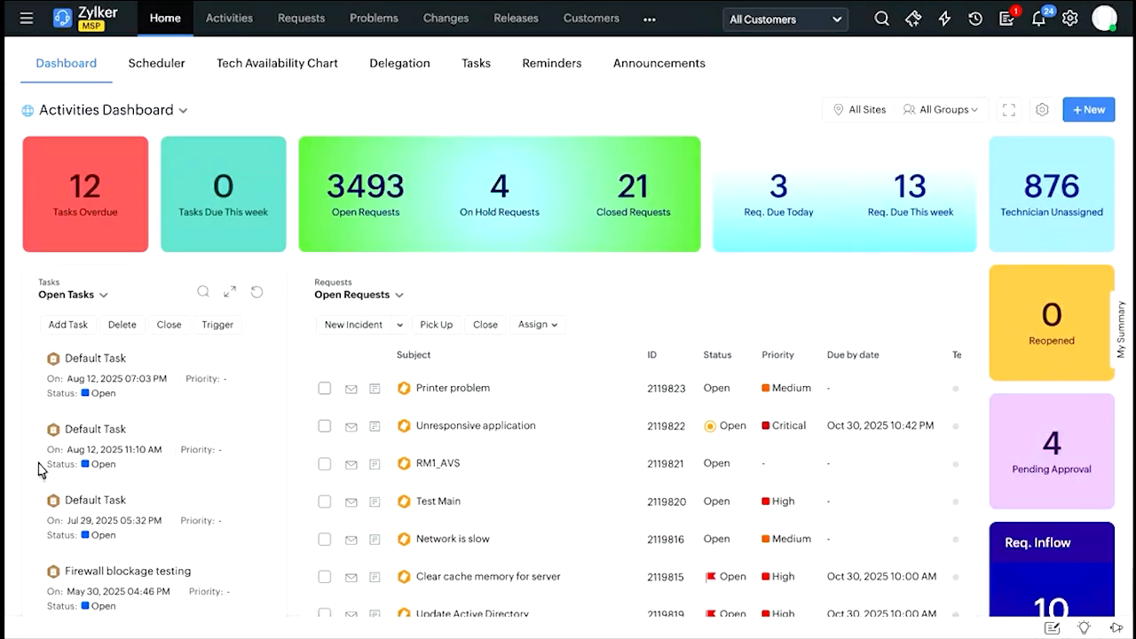
scroll(535, 451, down, 2)
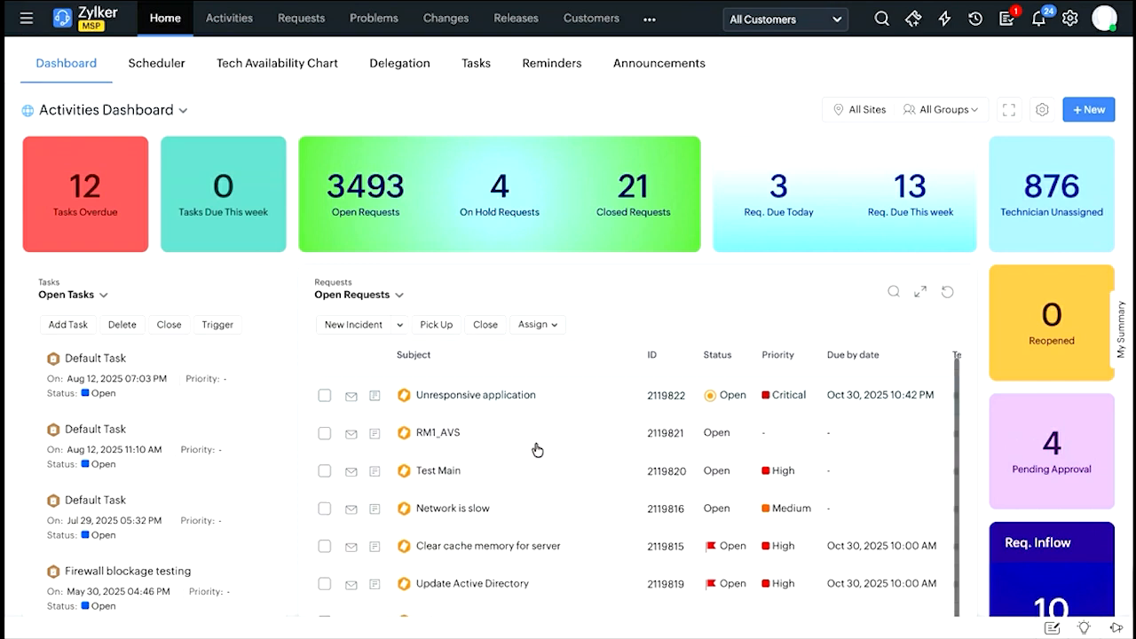
scroll(537, 450, down, 2)
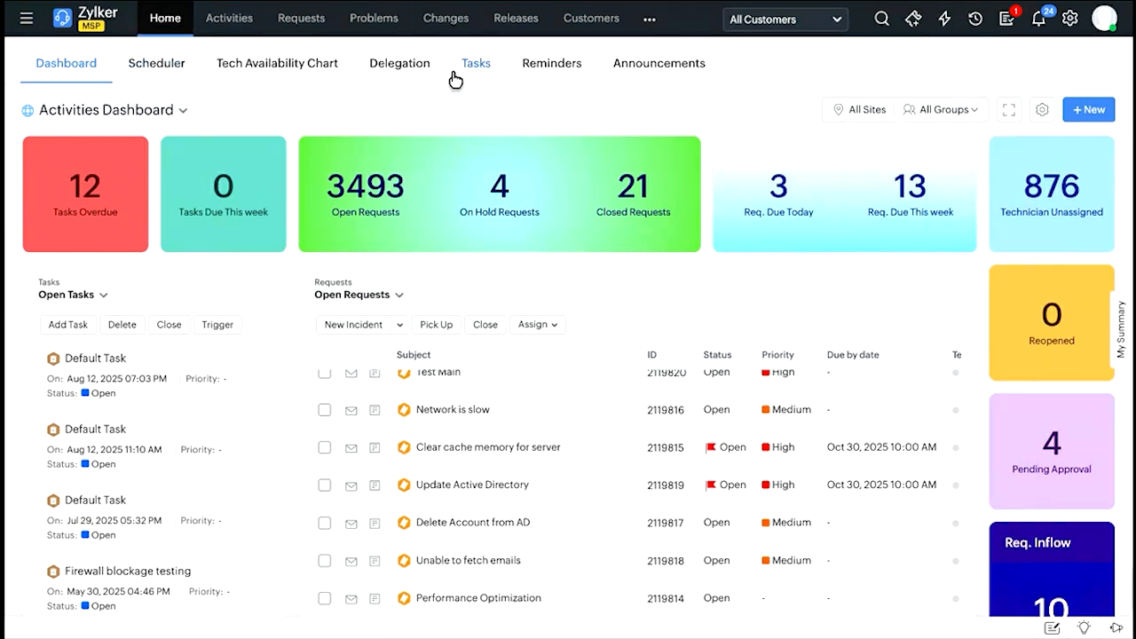
click(301, 19)
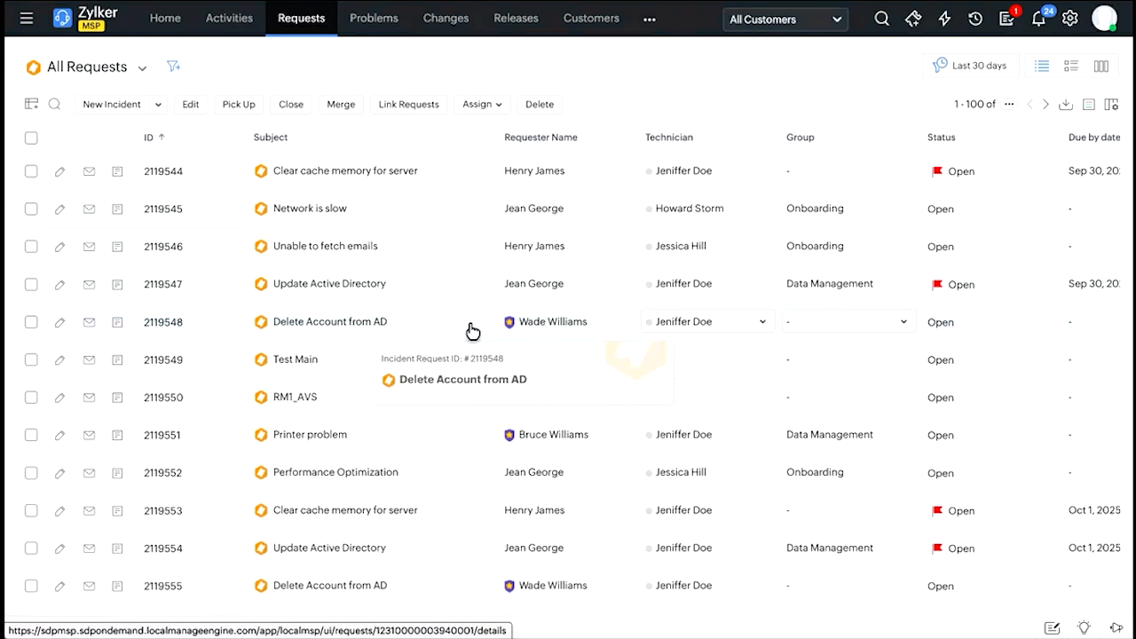
Open the instance configurations in the setup area and review the Instance Settings details.
click(1072, 20)
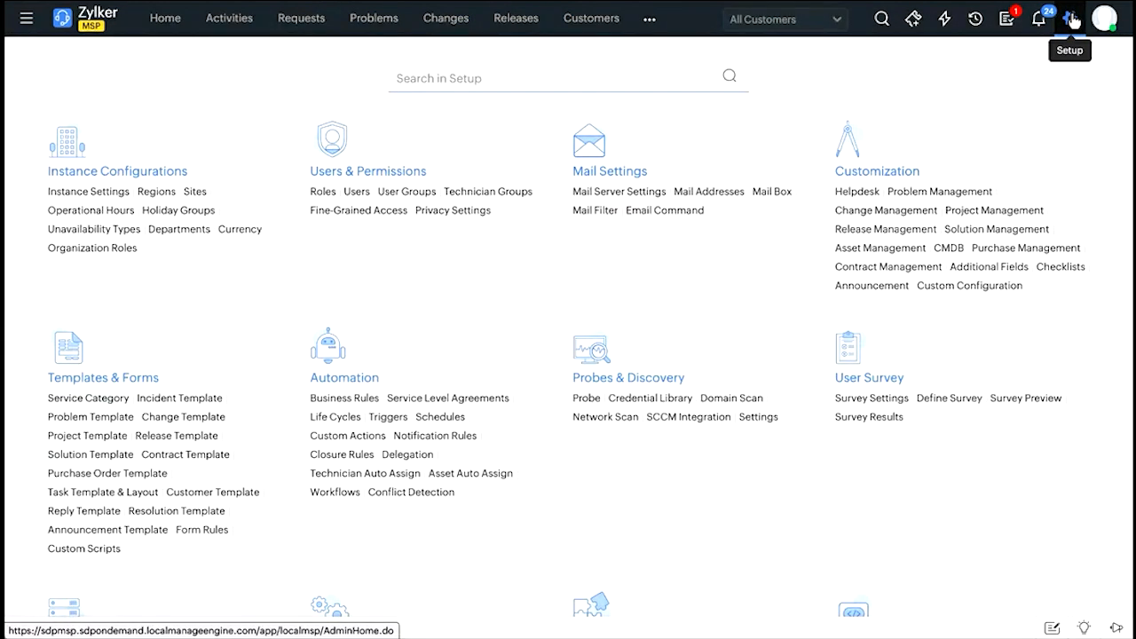
click(145, 178)
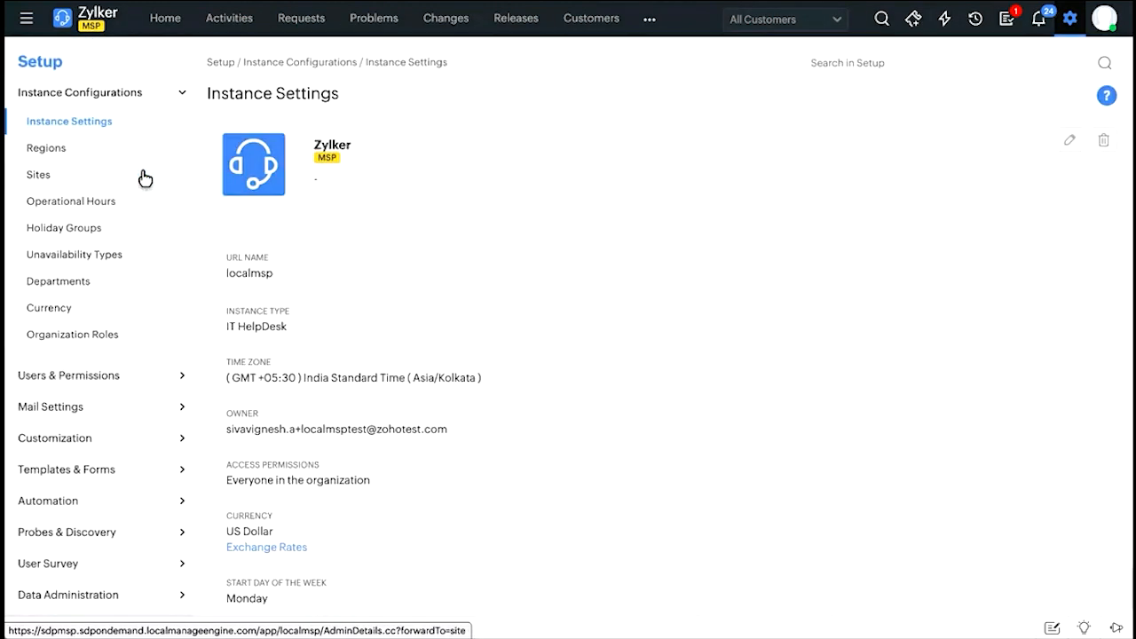
scroll(394, 443, down, 1)
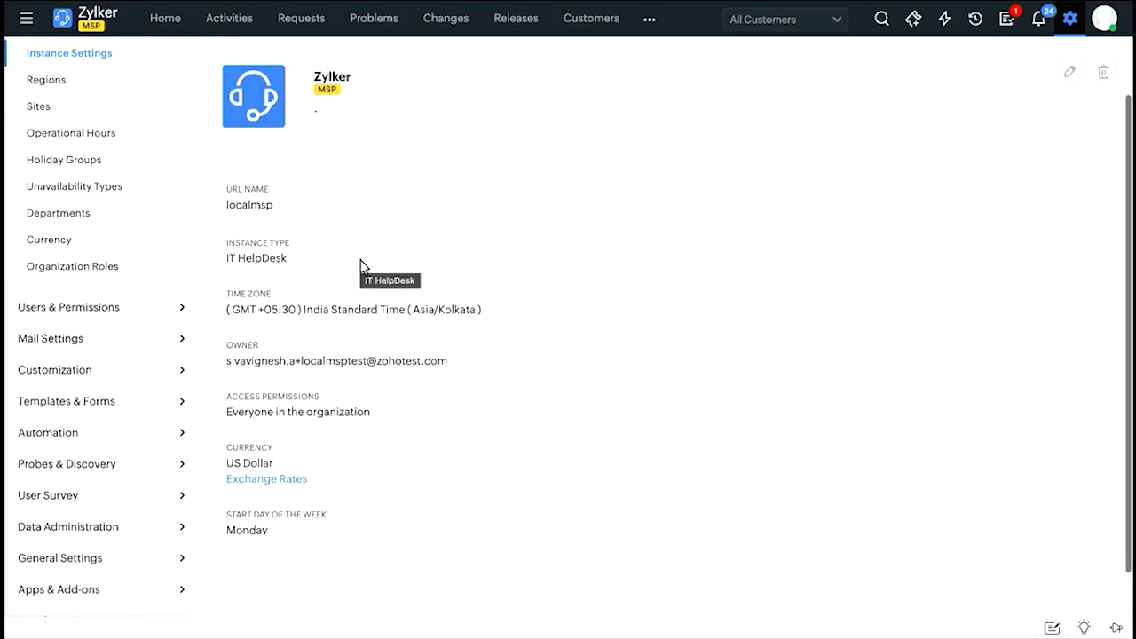
scroll(360, 265, up, 2)
View the configured regions, and show the sites list for the customer Aventura Solutions.
click(101, 147)
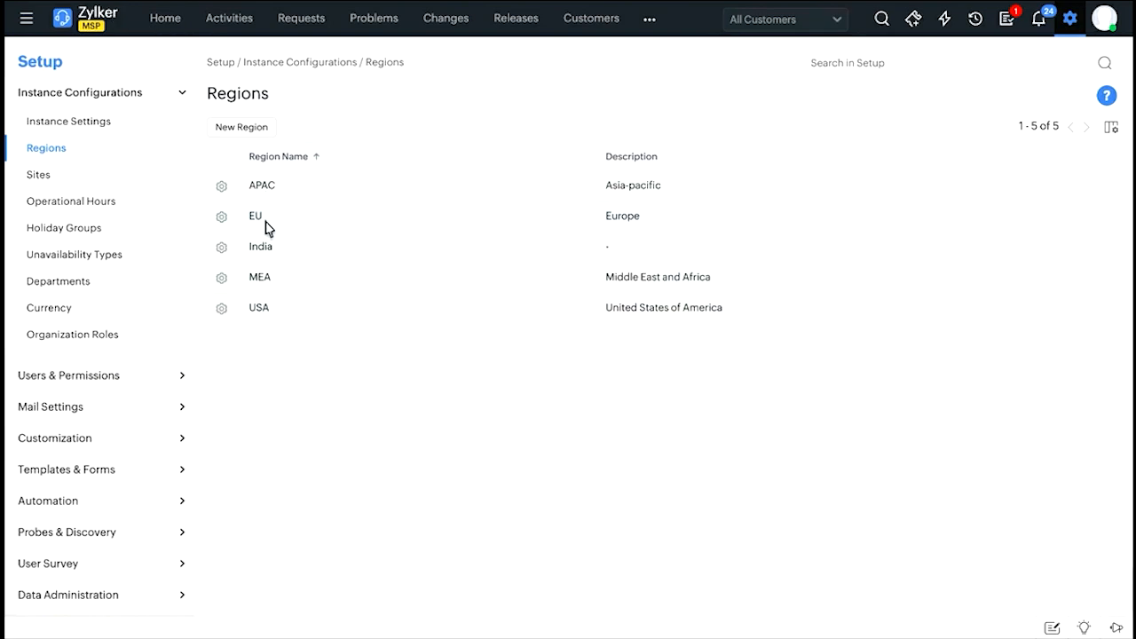
click(54, 187)
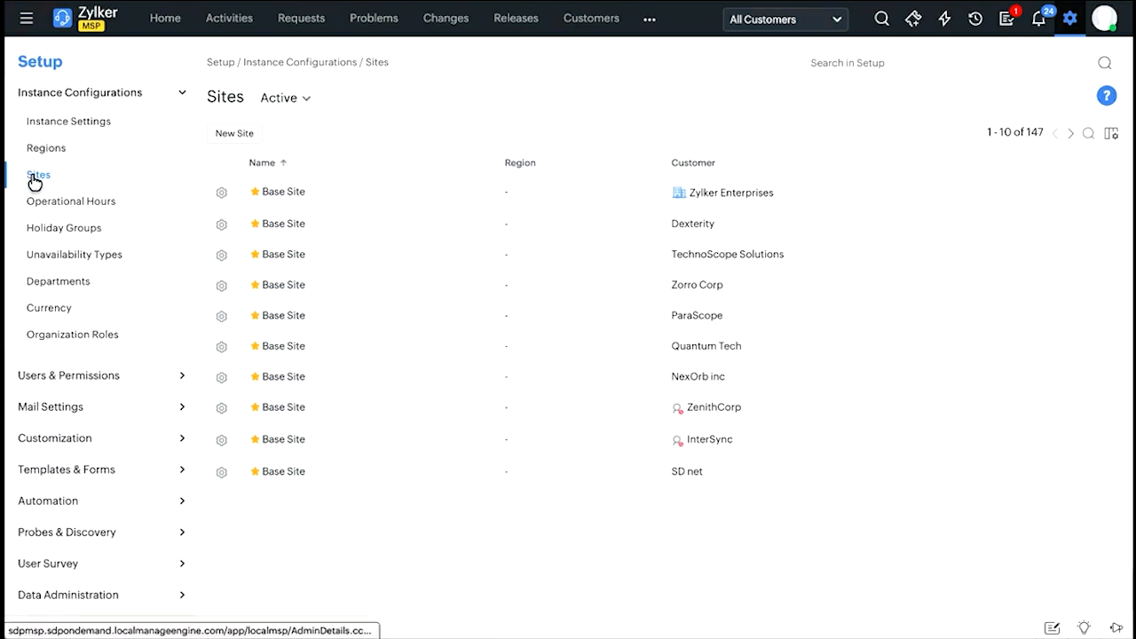
click(781, 22)
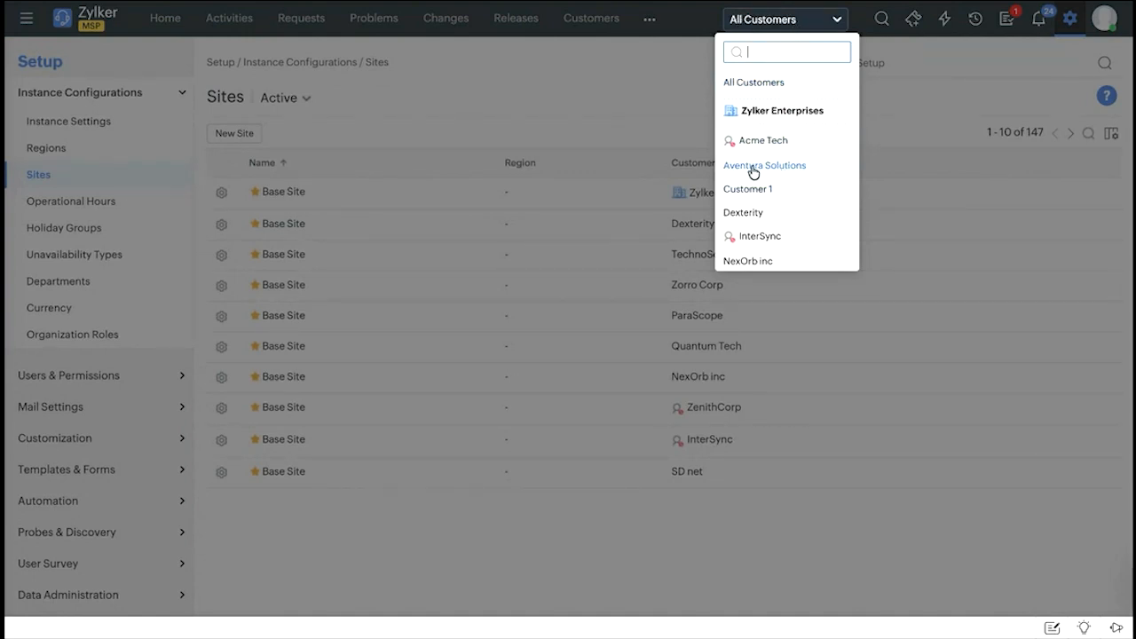
click(787, 167)
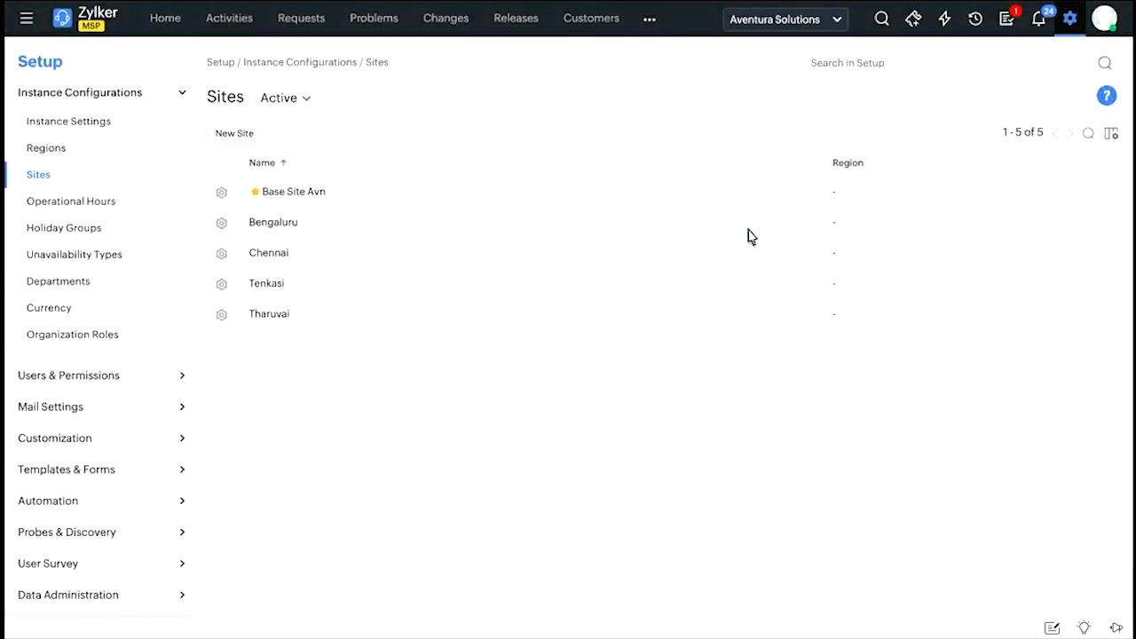
Open a new site form and examine its site details, address, contact information, related settings and organization roles.
click(238, 133)
scroll(634, 353, down, 2)
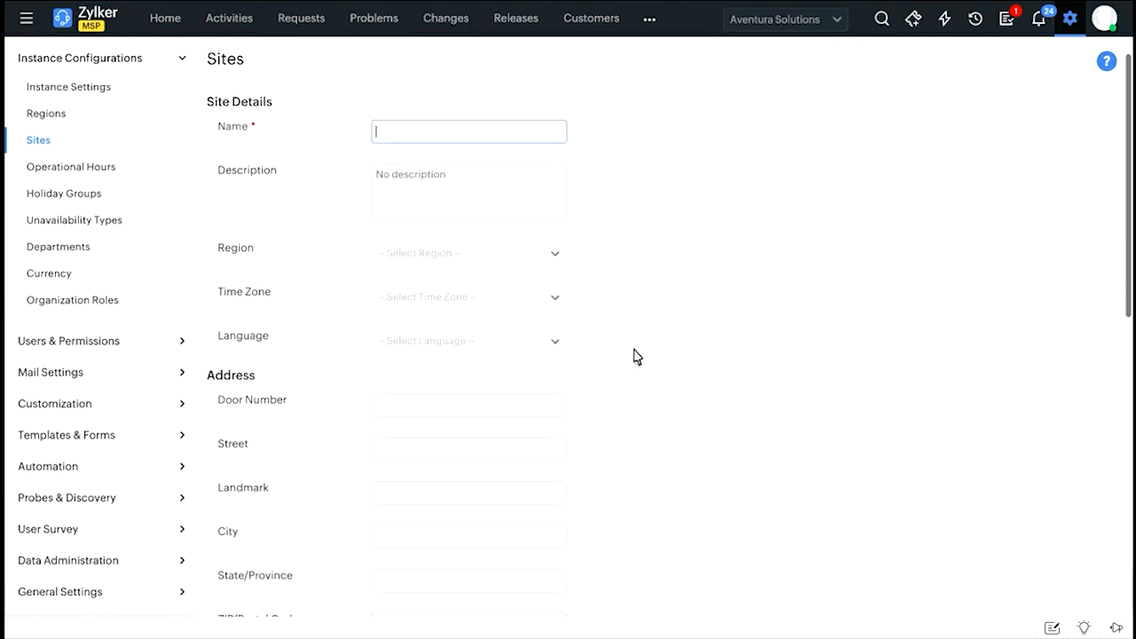
scroll(468, 234, down, 2)
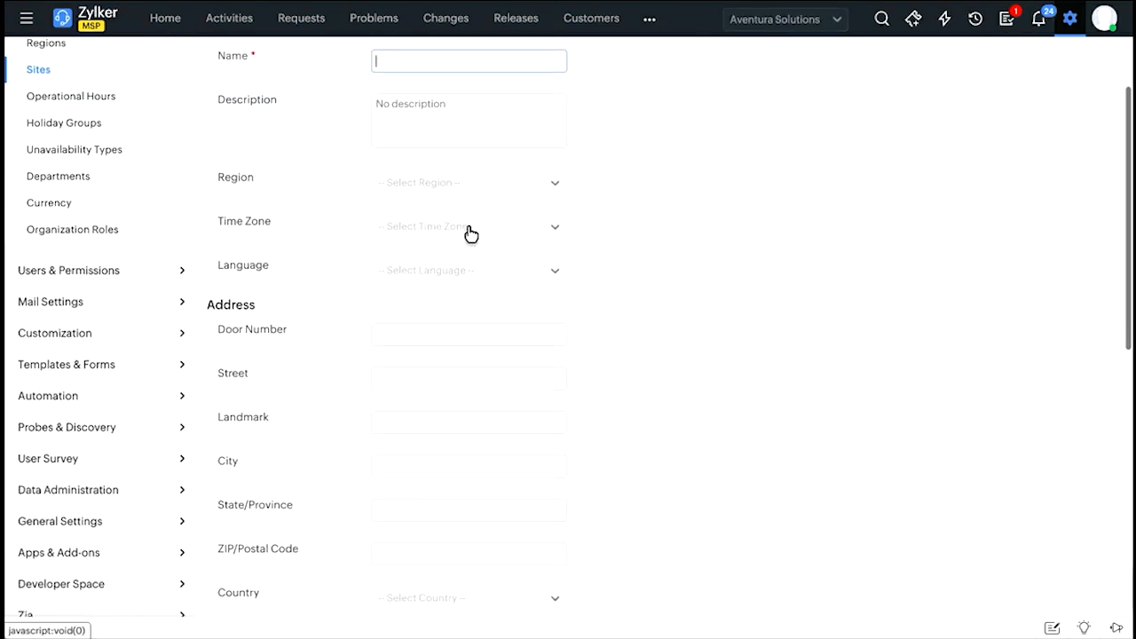
scroll(409, 222, down, 2)
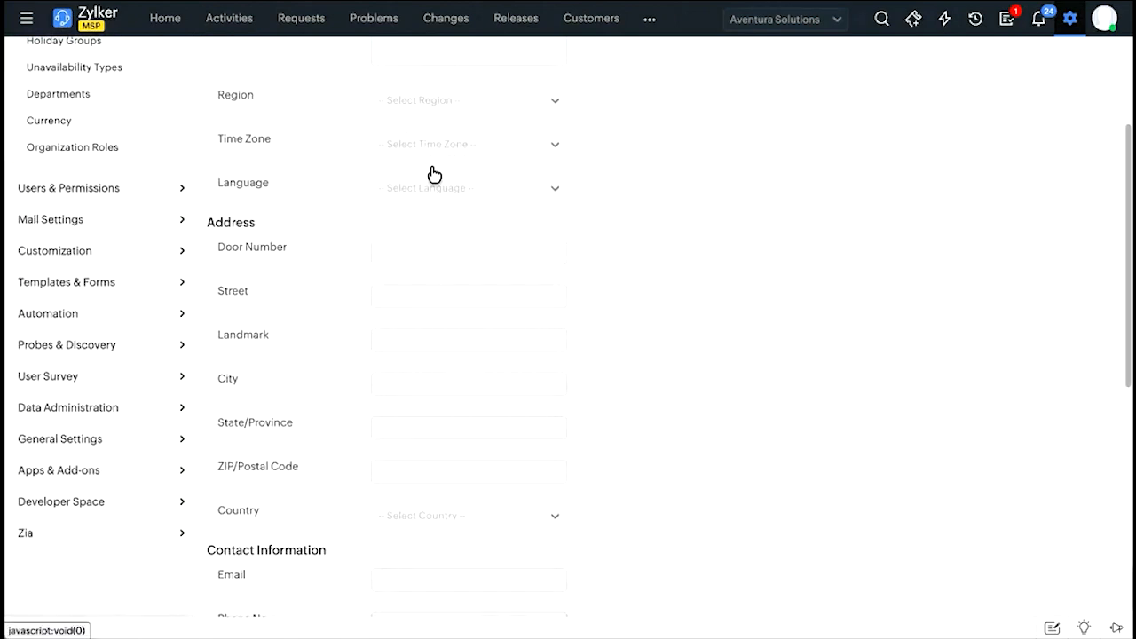
scroll(431, 178, down, 2)
scroll(355, 226, down, 3)
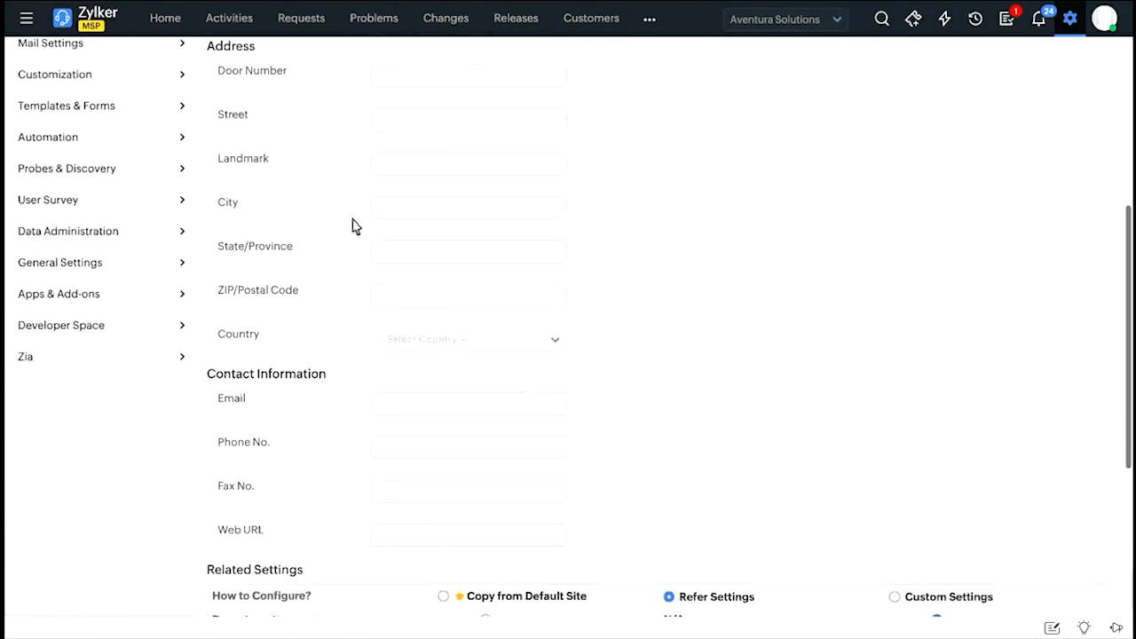
scroll(311, 501, down, 1)
scroll(311, 501, down, 1)
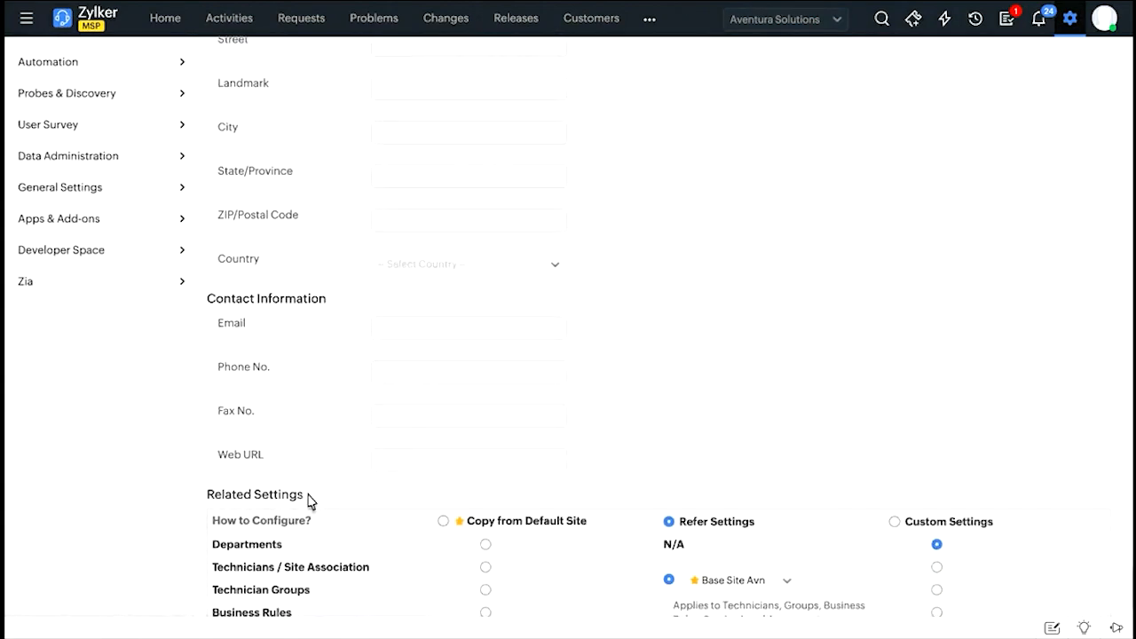
scroll(310, 502, down, 4)
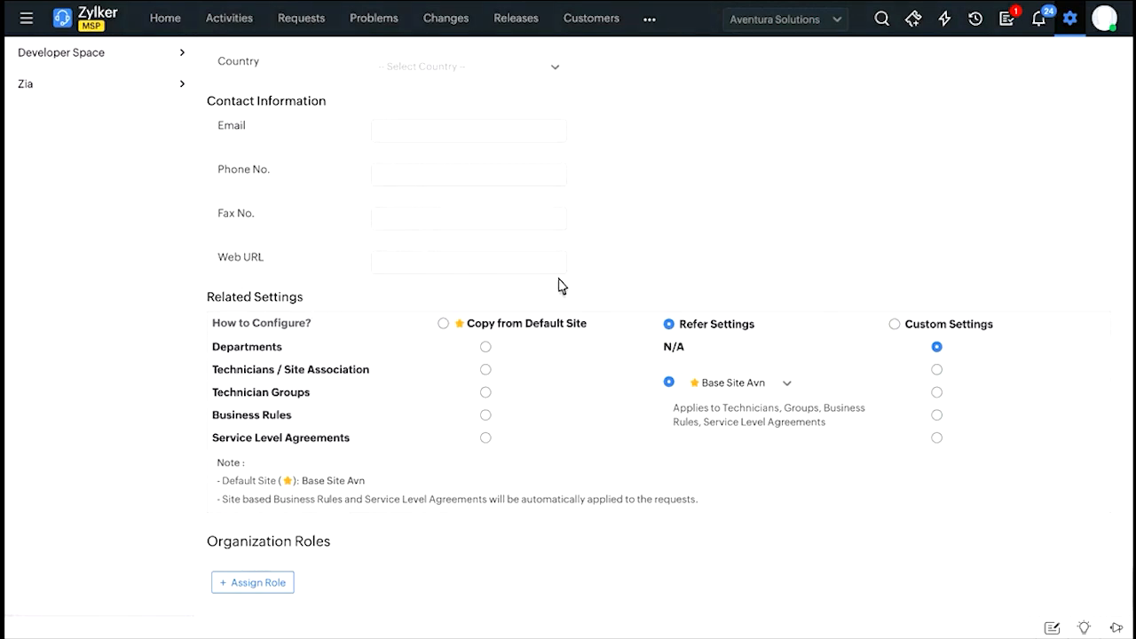
scroll(560, 285, down, 1)
mouse_move(560, 285)
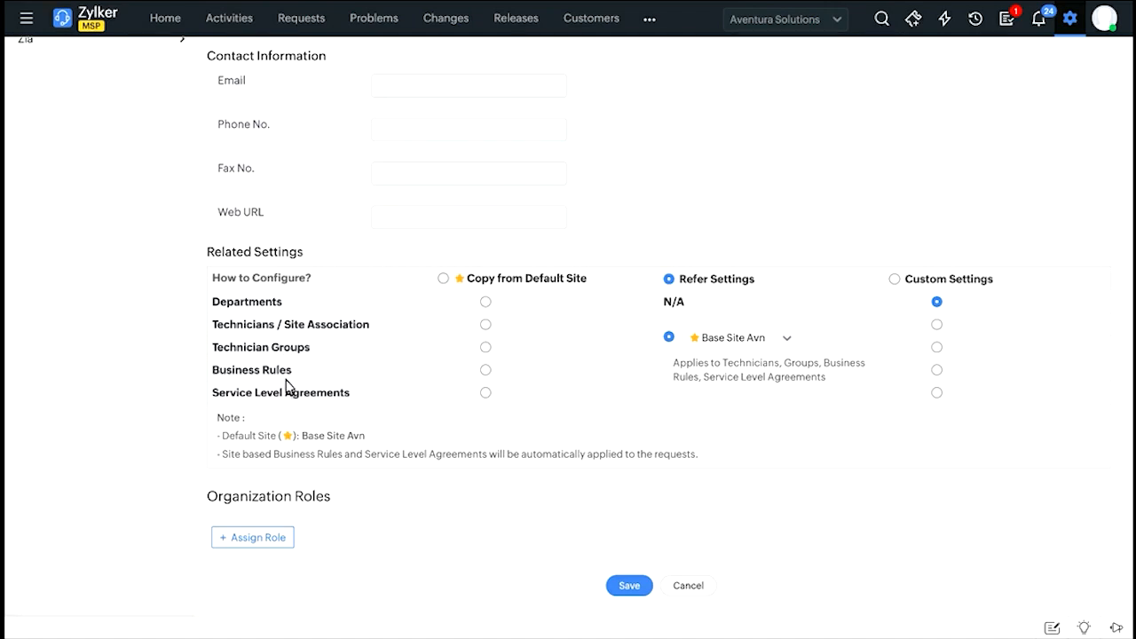
Set all of the new site's related settings to Copy from Default Site.
click(442, 280)
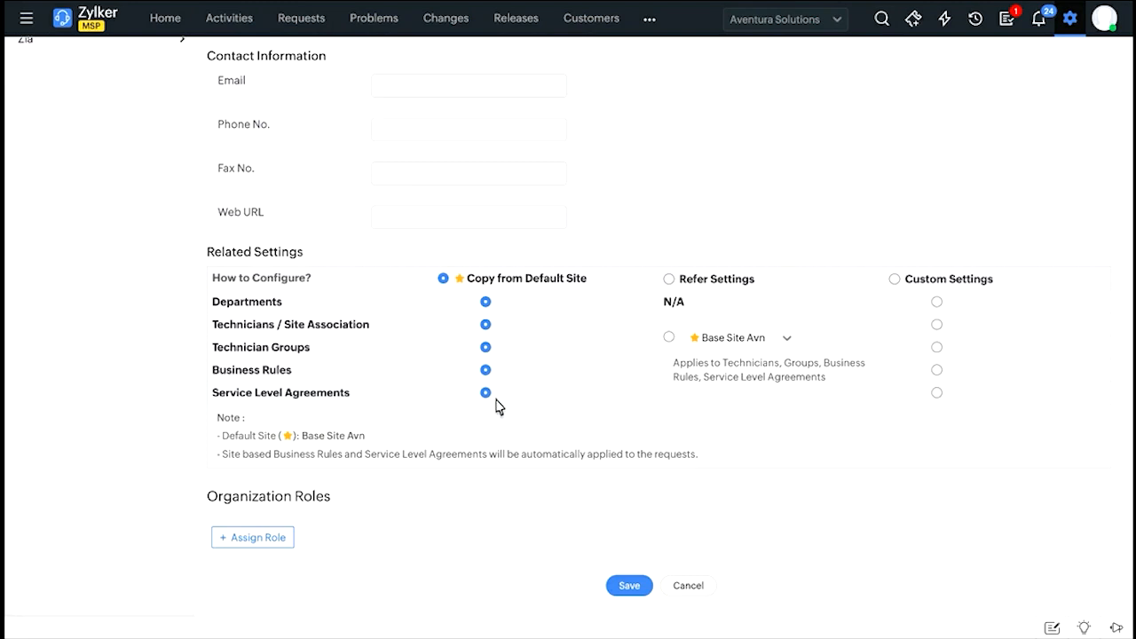
scroll(497, 405, up, 1)
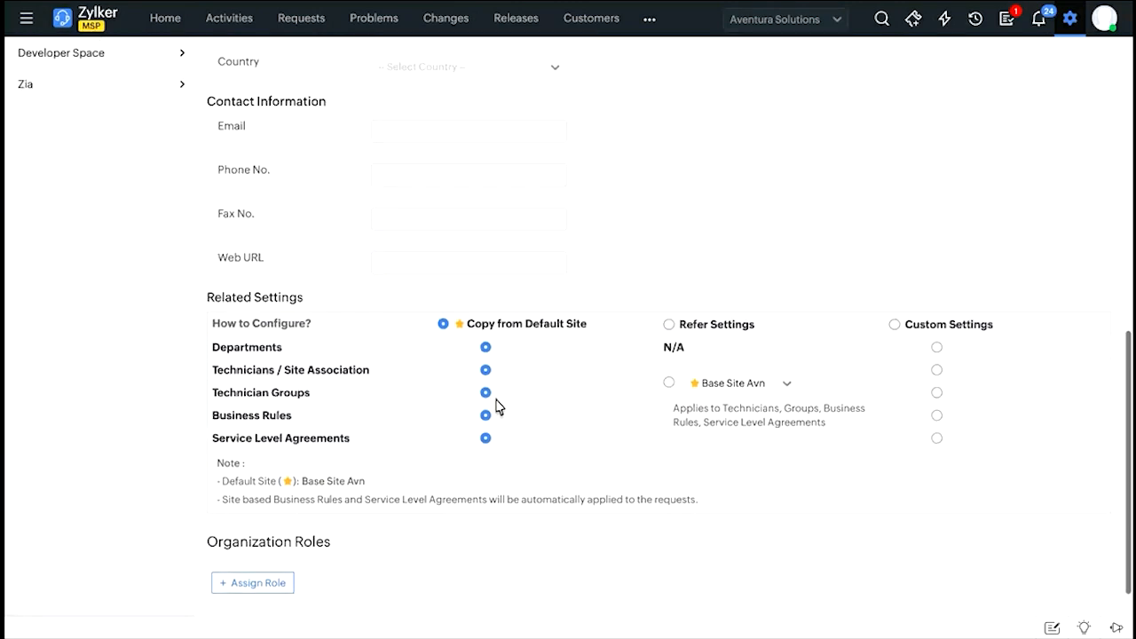
scroll(727, 329, down, 1)
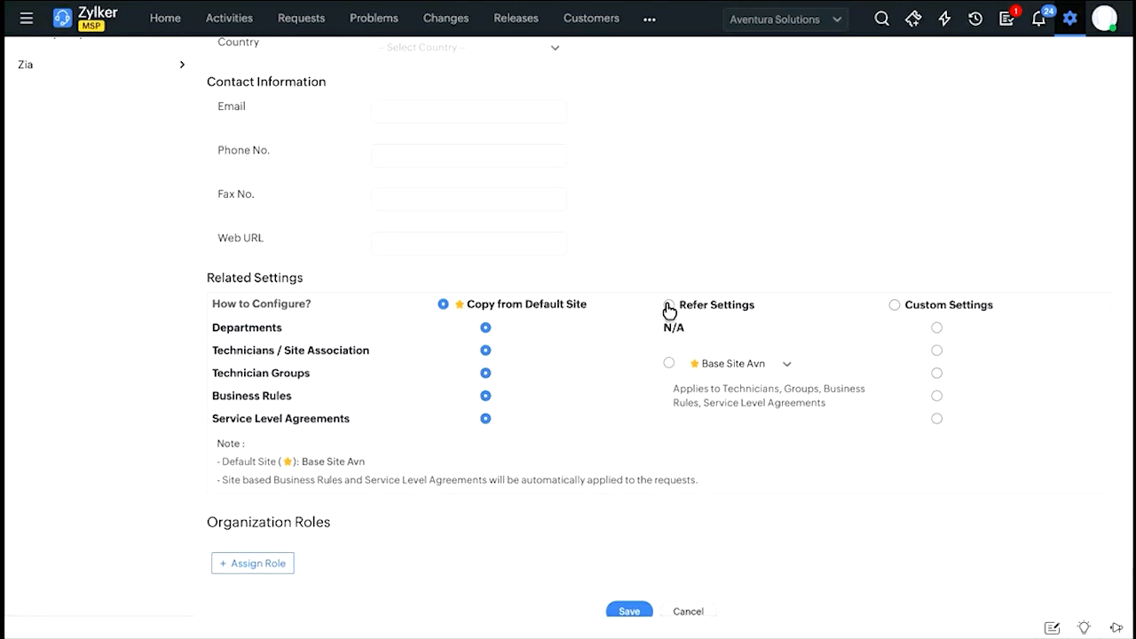
Try Refer Settings for the new site's related settings before choosing Custom Settings for all of them.
click(669, 306)
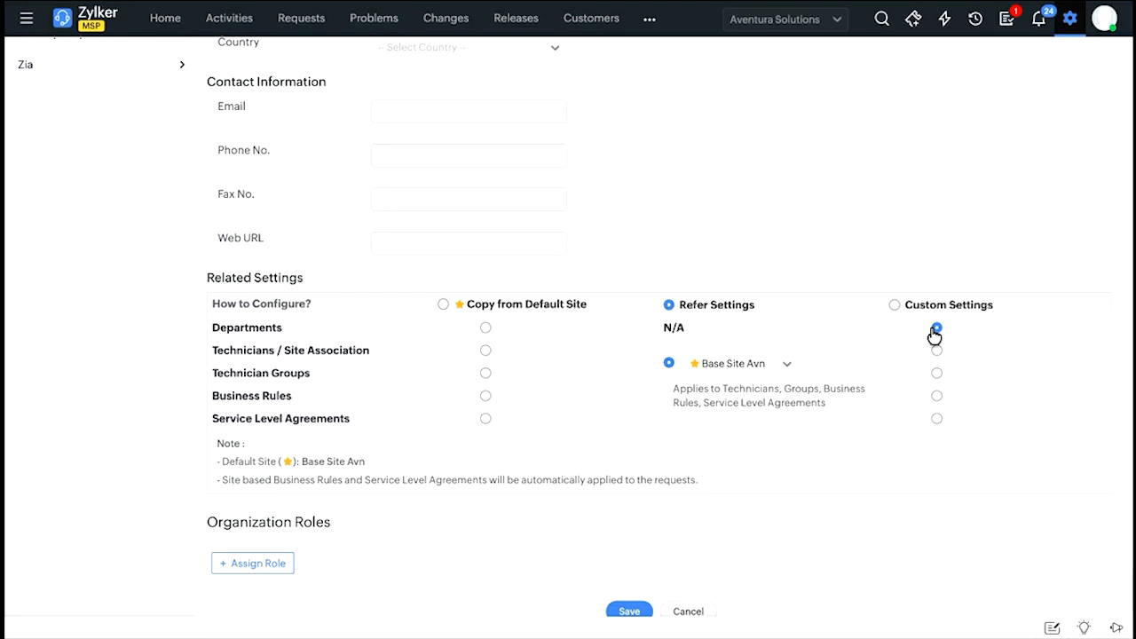
drag(214, 330, 317, 329)
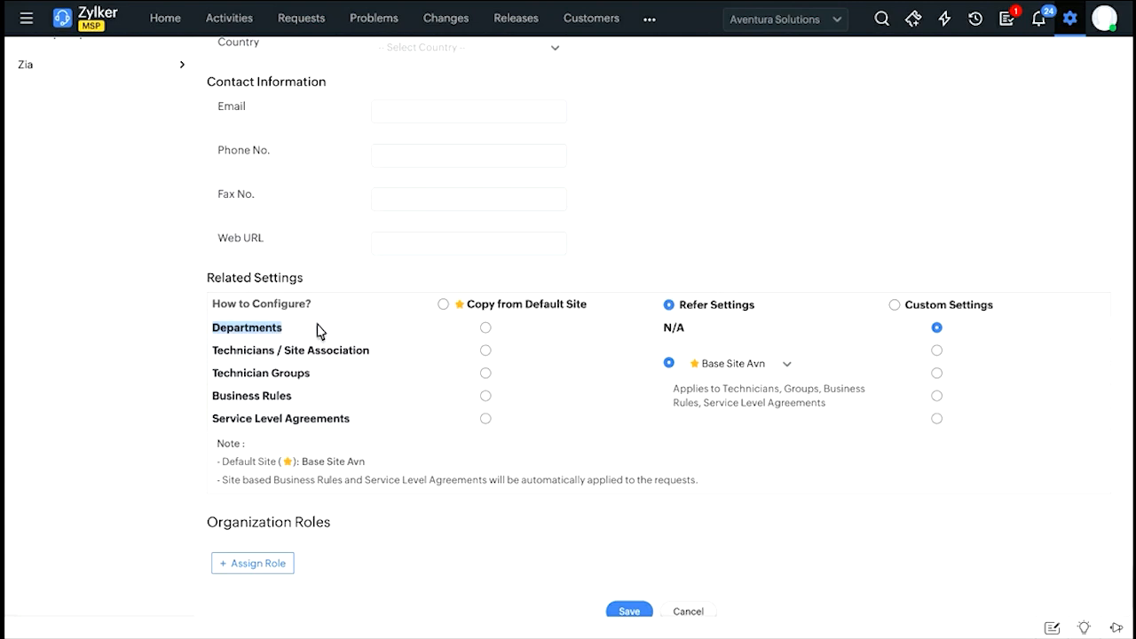
click(320, 330)
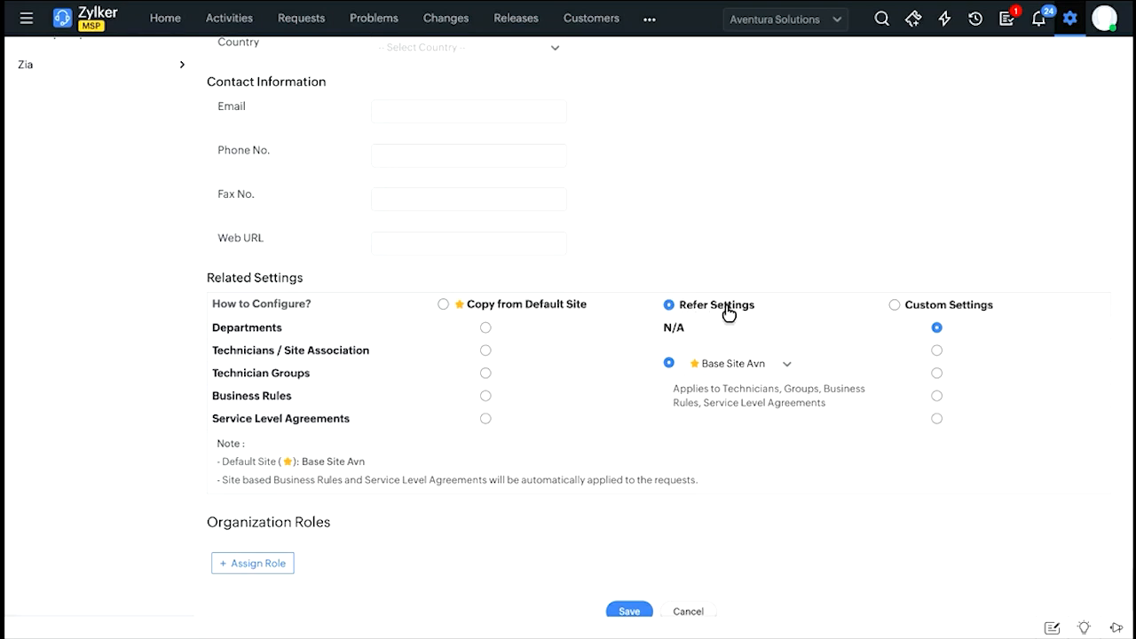
mouse_move(727, 313)
click(895, 304)
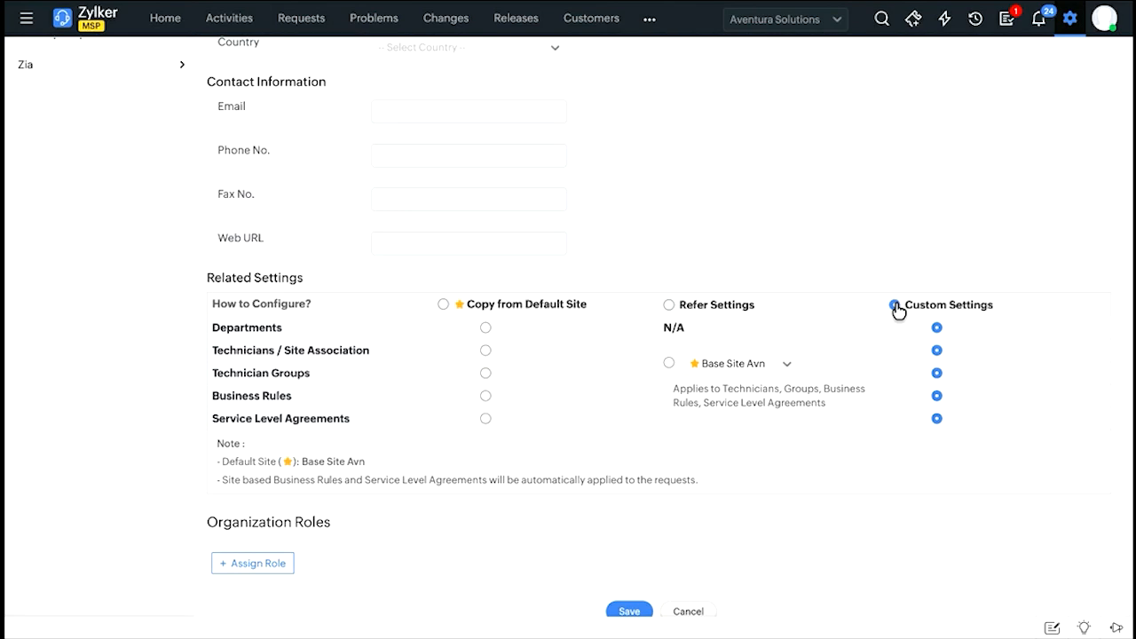
Add the Site Manager organization role, browse the available users without picking one, and try to save the new site.
scroll(843, 372, down, 1)
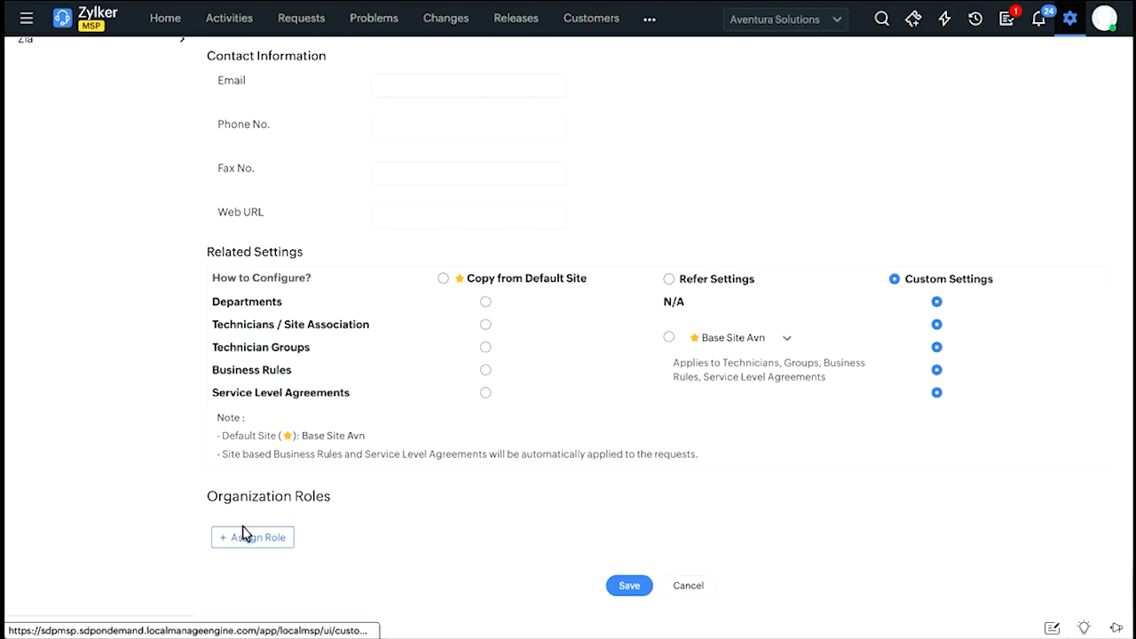
drag(208, 498, 271, 499)
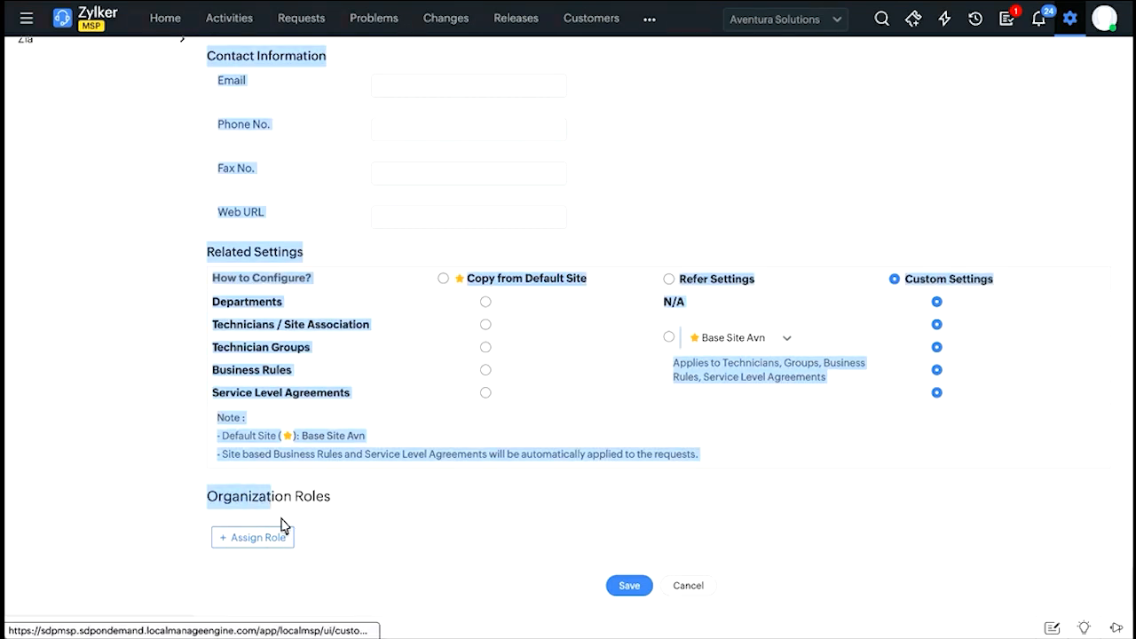
click(297, 502)
click(271, 539)
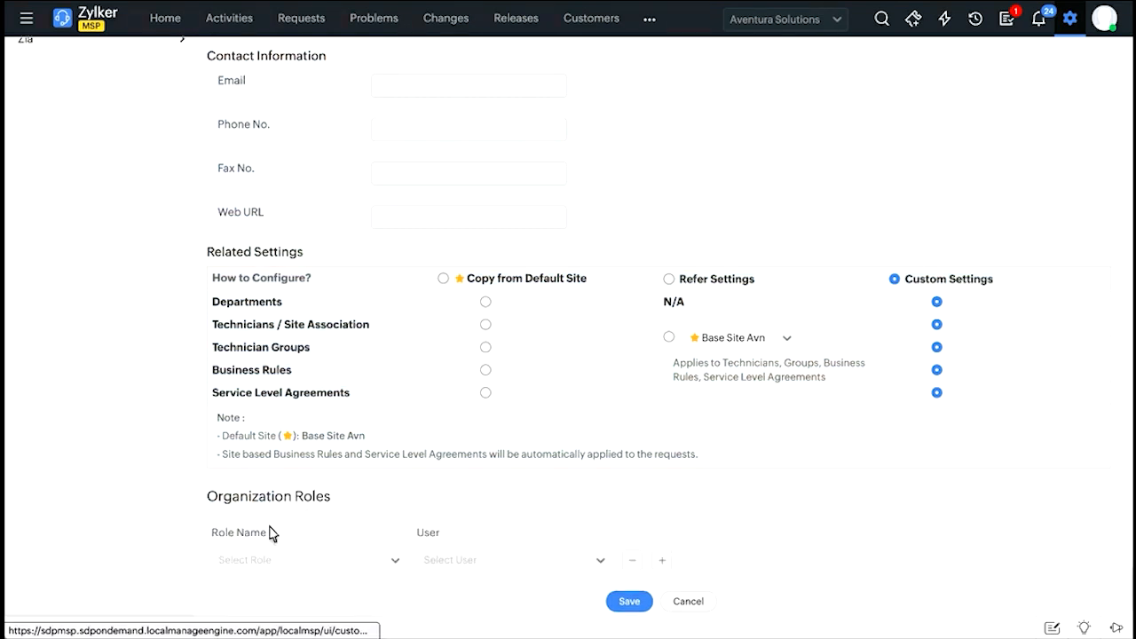
click(335, 556)
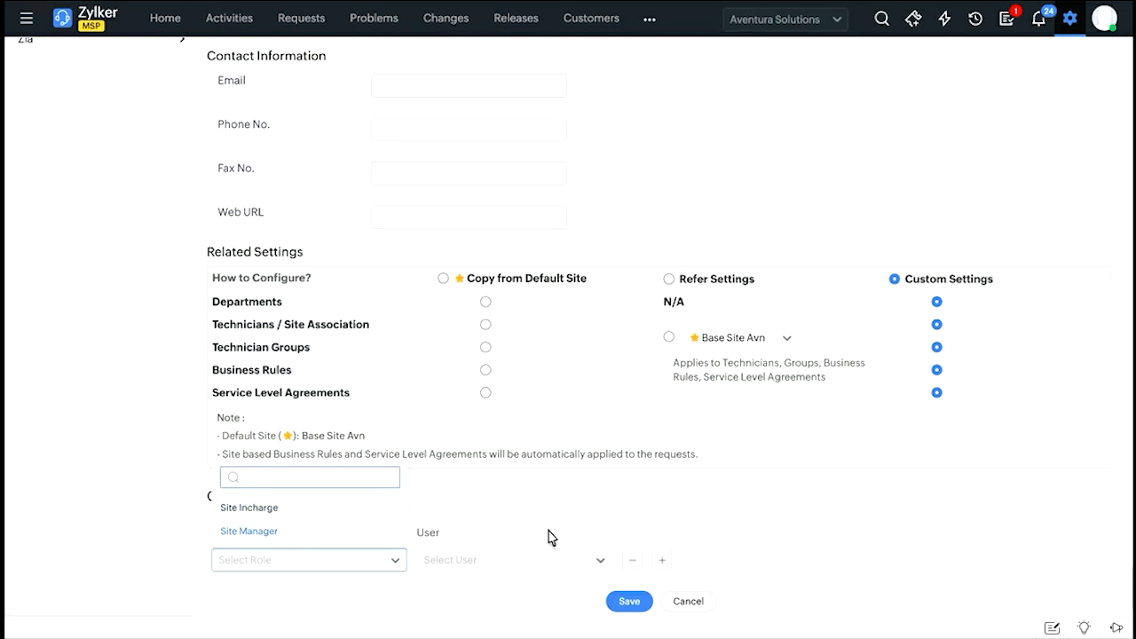
click(364, 536)
click(493, 557)
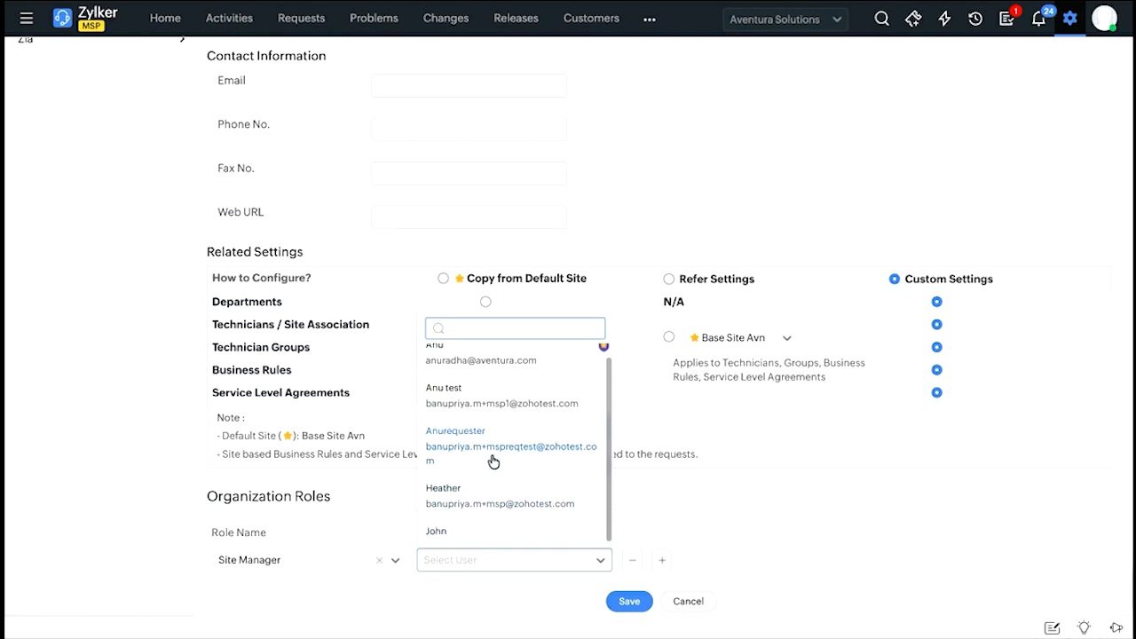
scroll(493, 459, down, 1)
click(680, 515)
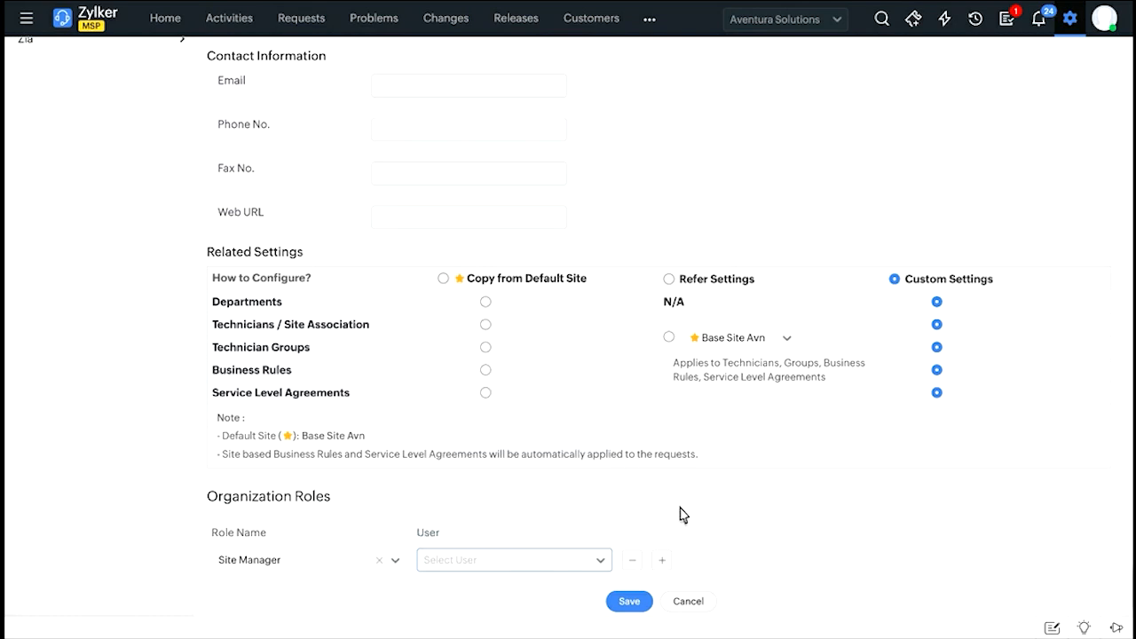
click(629, 603)
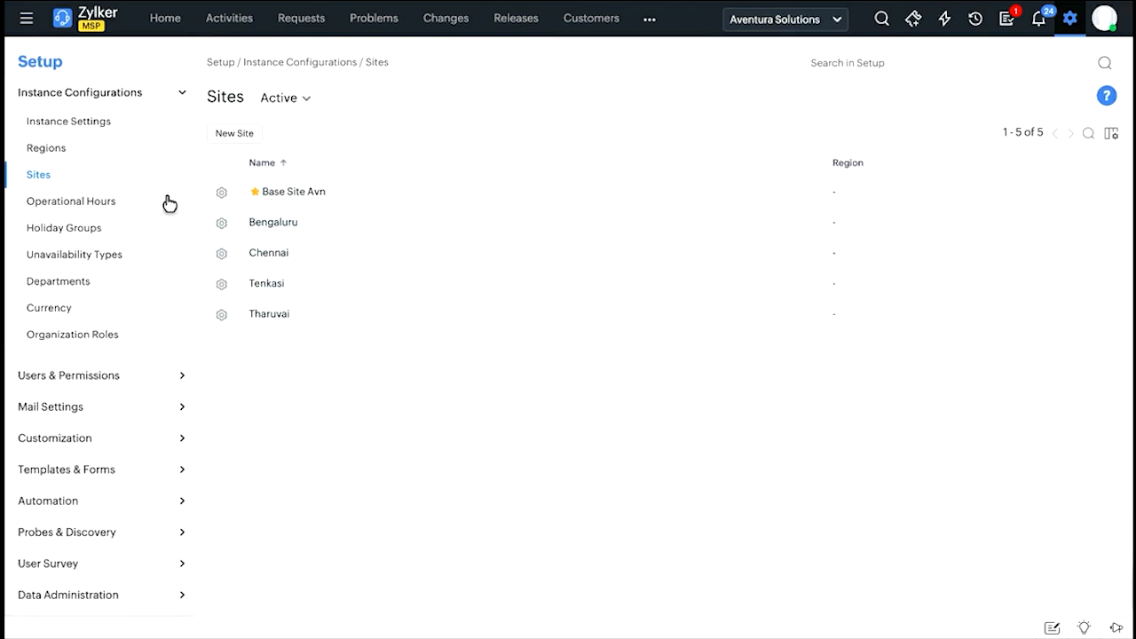
Open the Operational Hours list and show it for all customers.
click(104, 210)
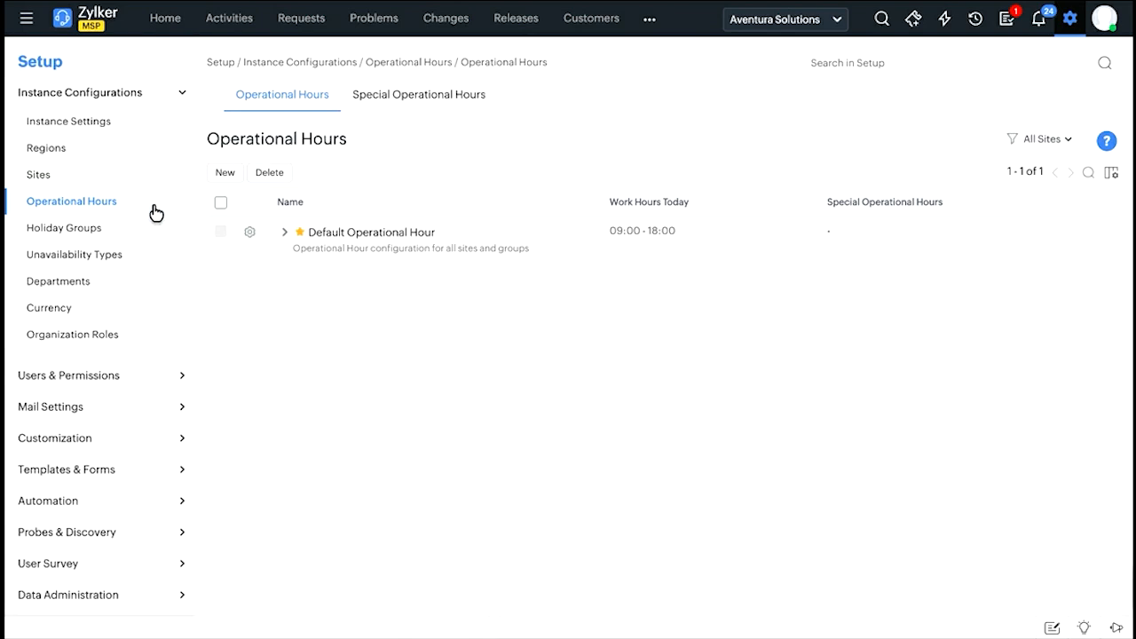
click(767, 20)
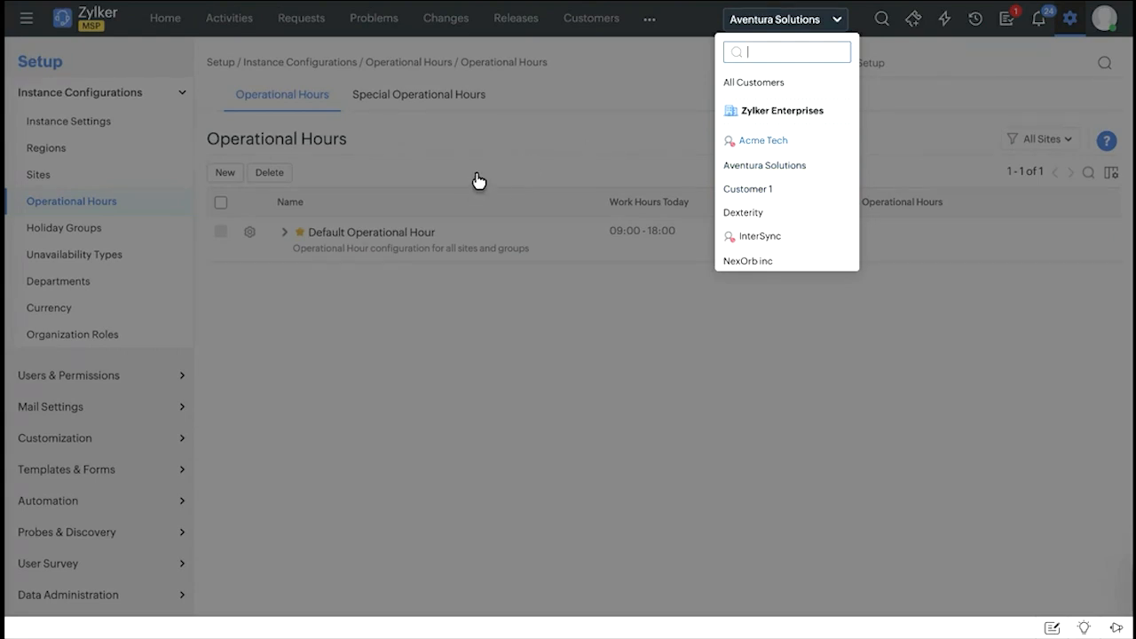
click(772, 85)
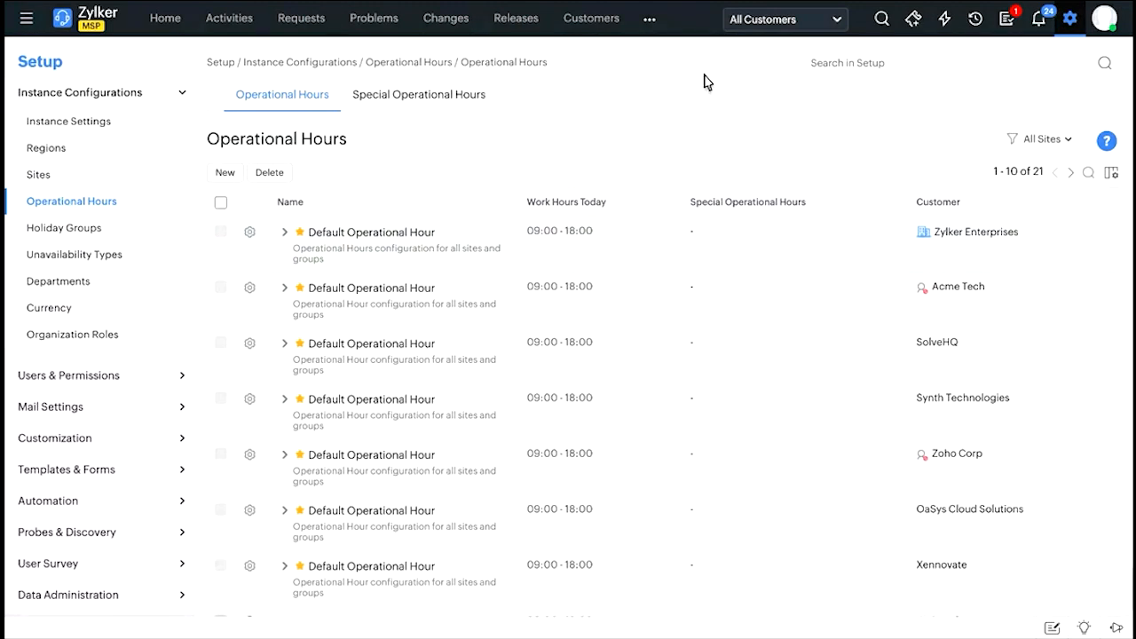
Switch the customer to Aventura Solutions and start a new operational hour for it.
click(229, 174)
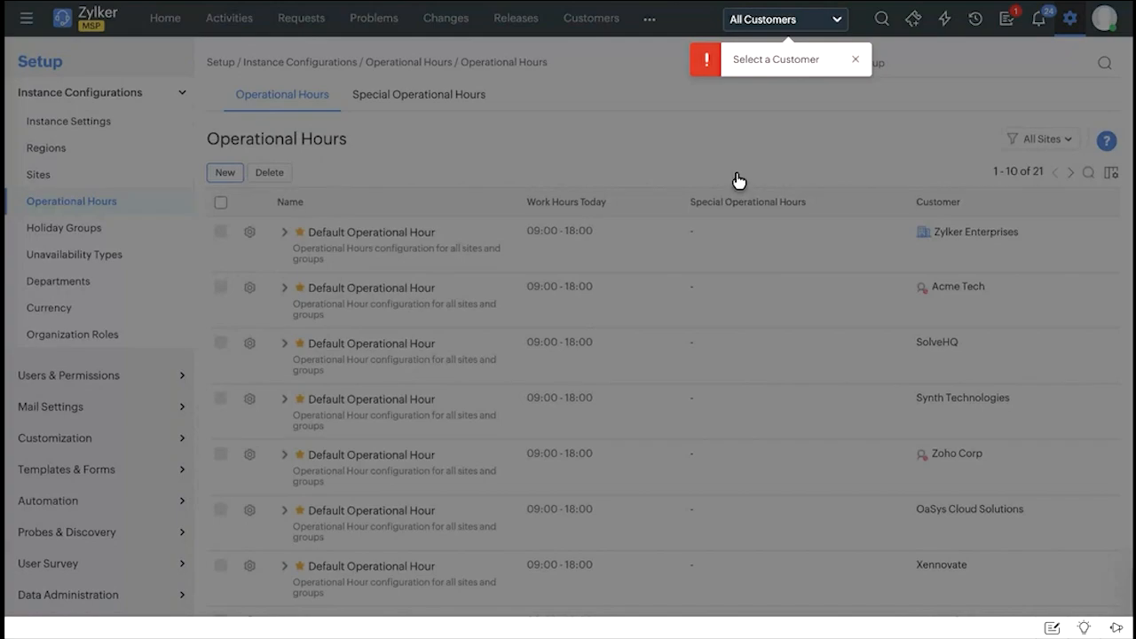
click(856, 59)
click(830, 27)
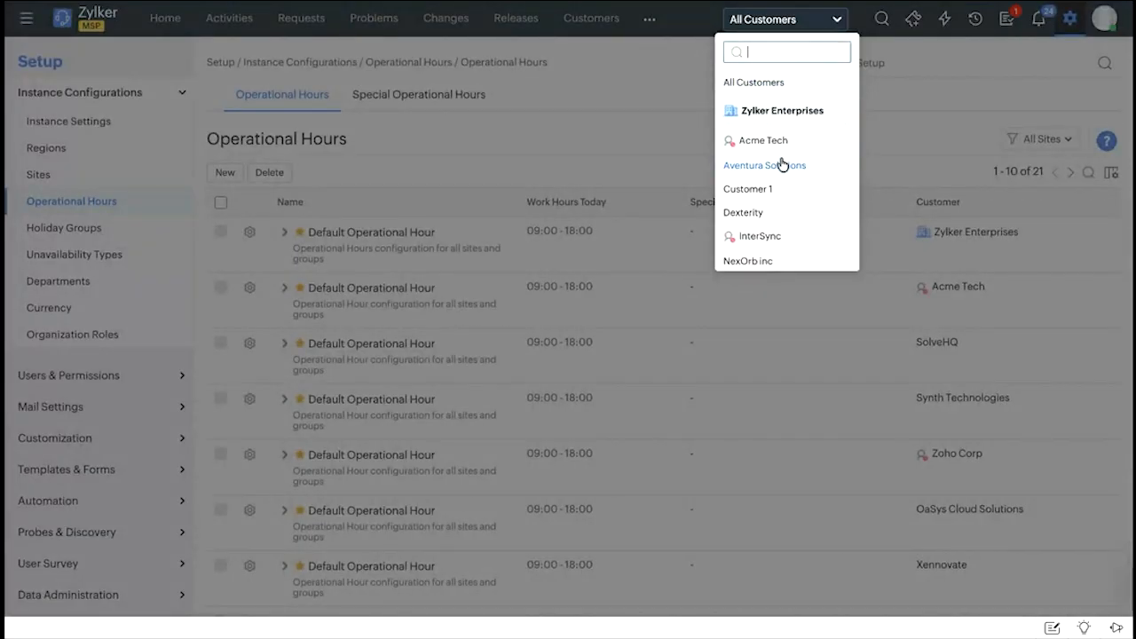
click(781, 165)
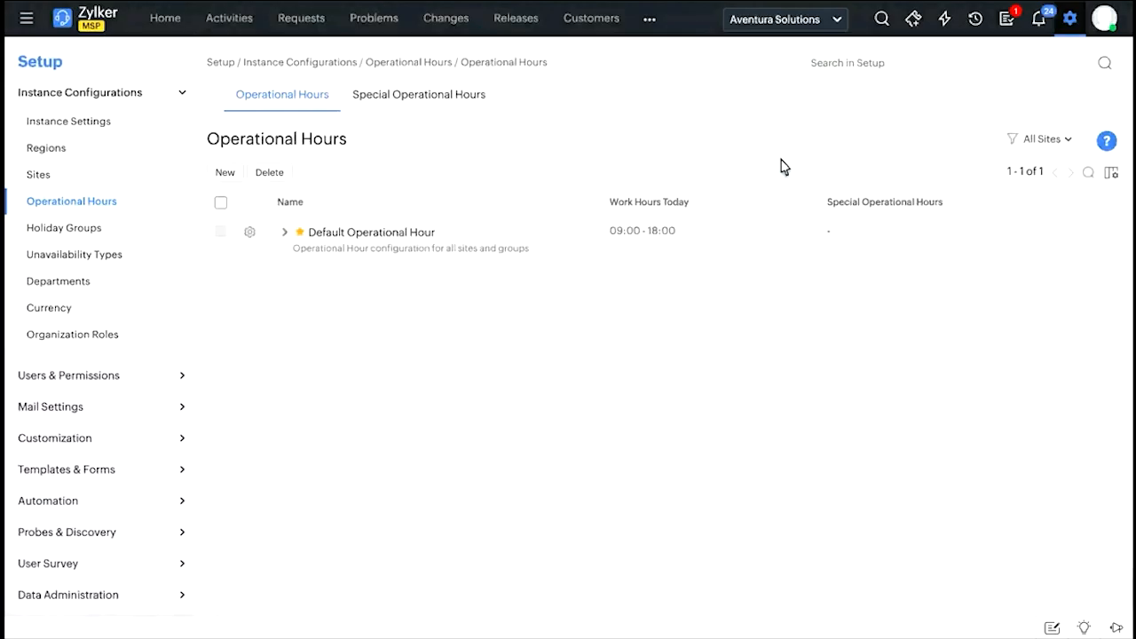
click(226, 175)
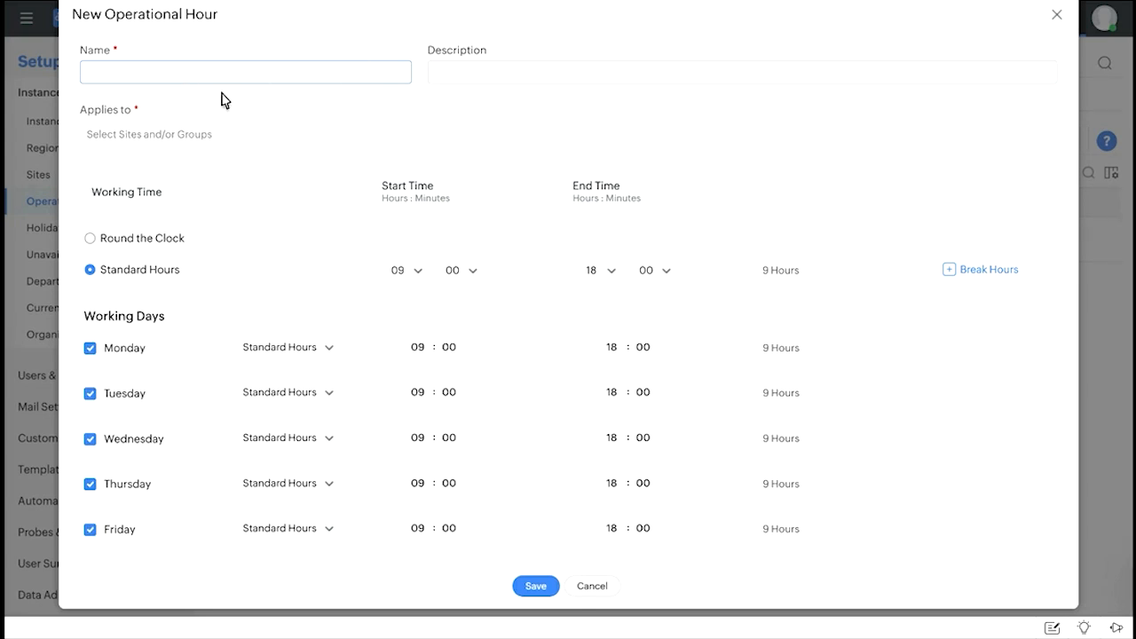
Apply the new operational hour to the Bengaluru site.
click(197, 135)
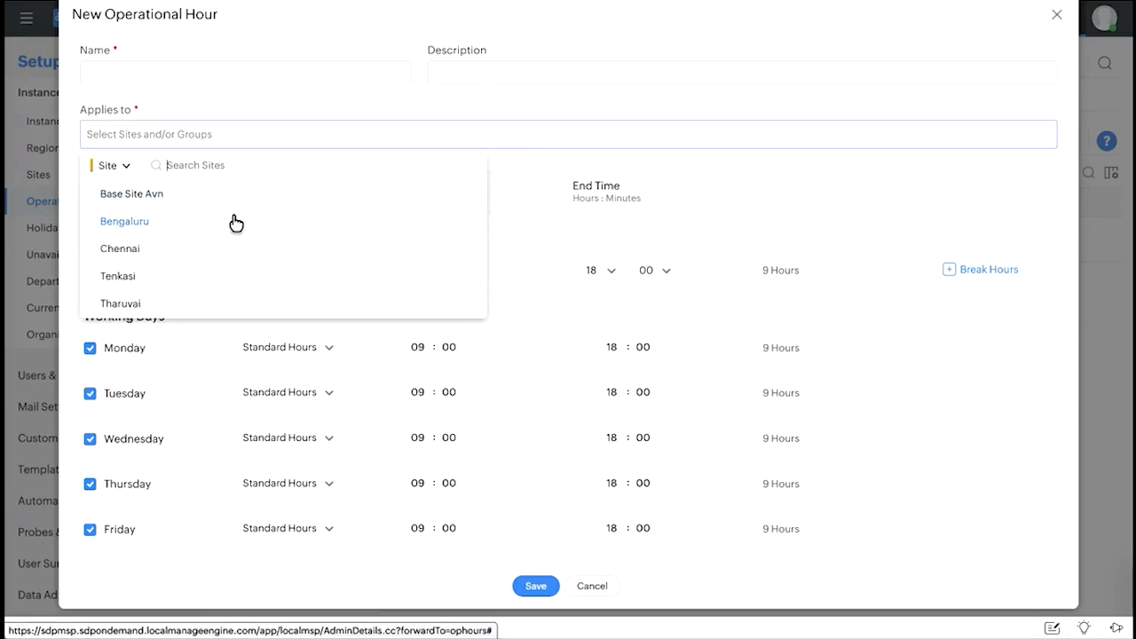
click(232, 222)
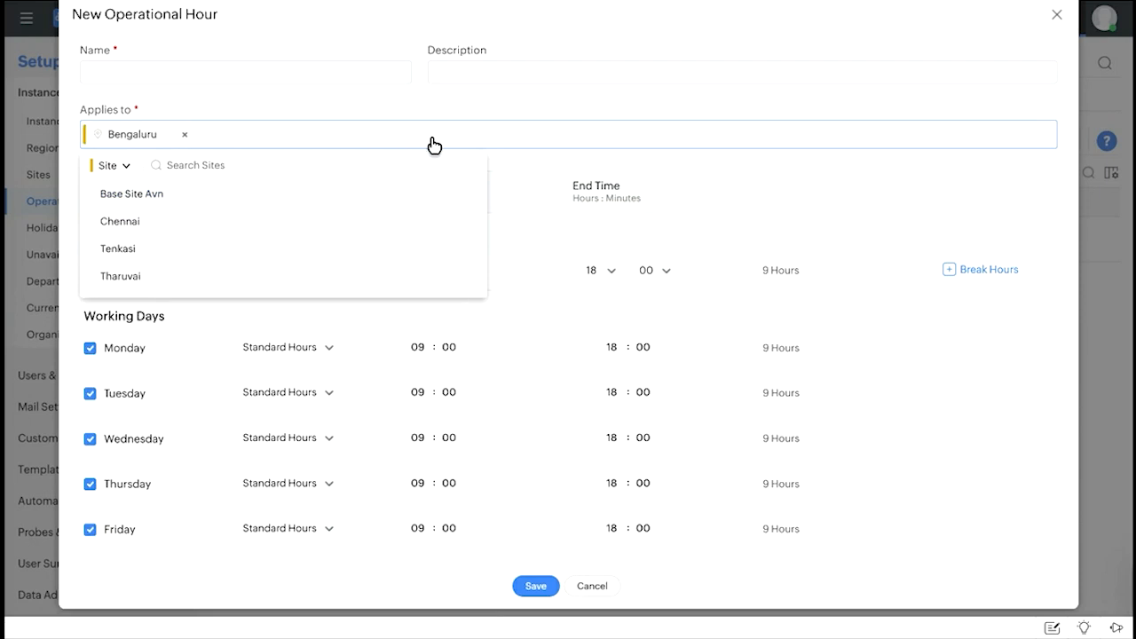
click(541, 199)
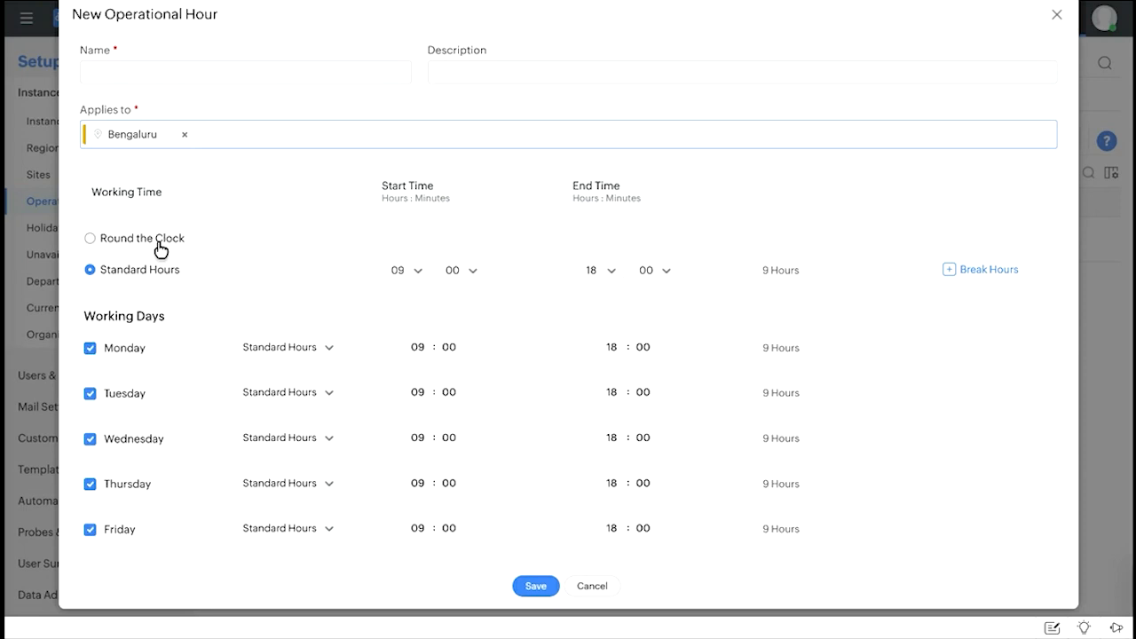
Try Round the Clock as the working time, return to Standard Hours and add break hours from 13:00 to 13:30.
click(118, 239)
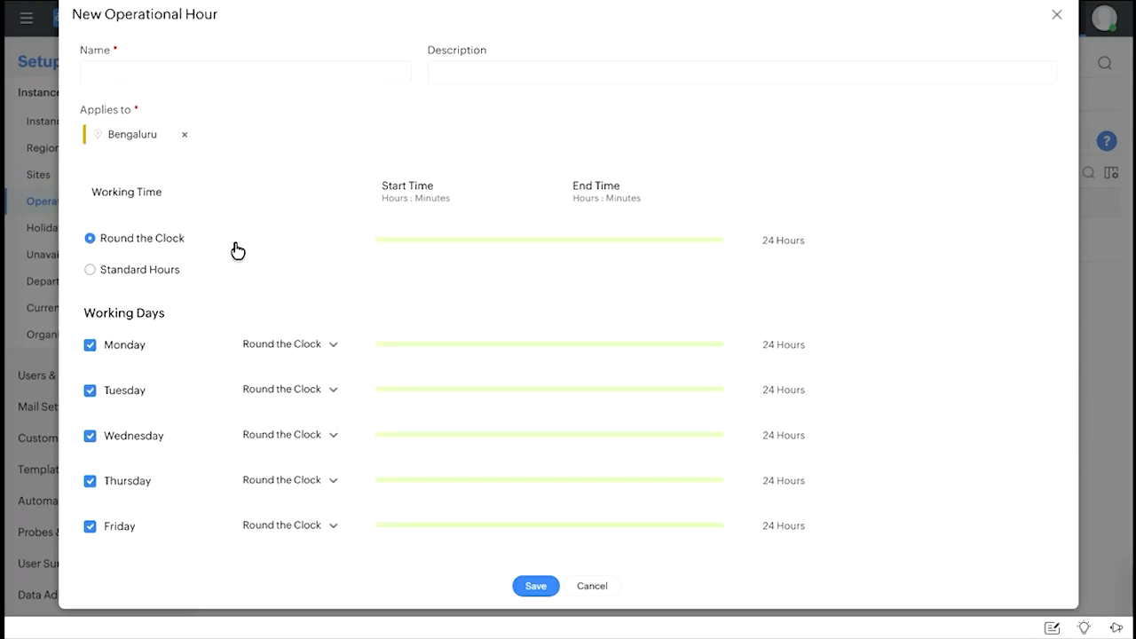
click(127, 273)
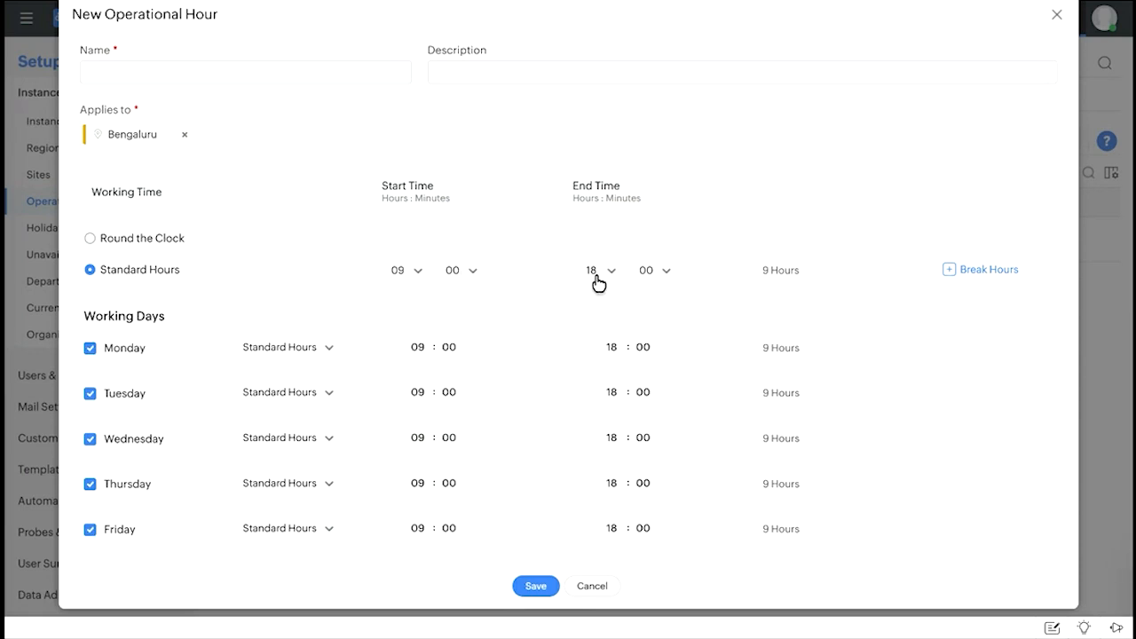
click(980, 271)
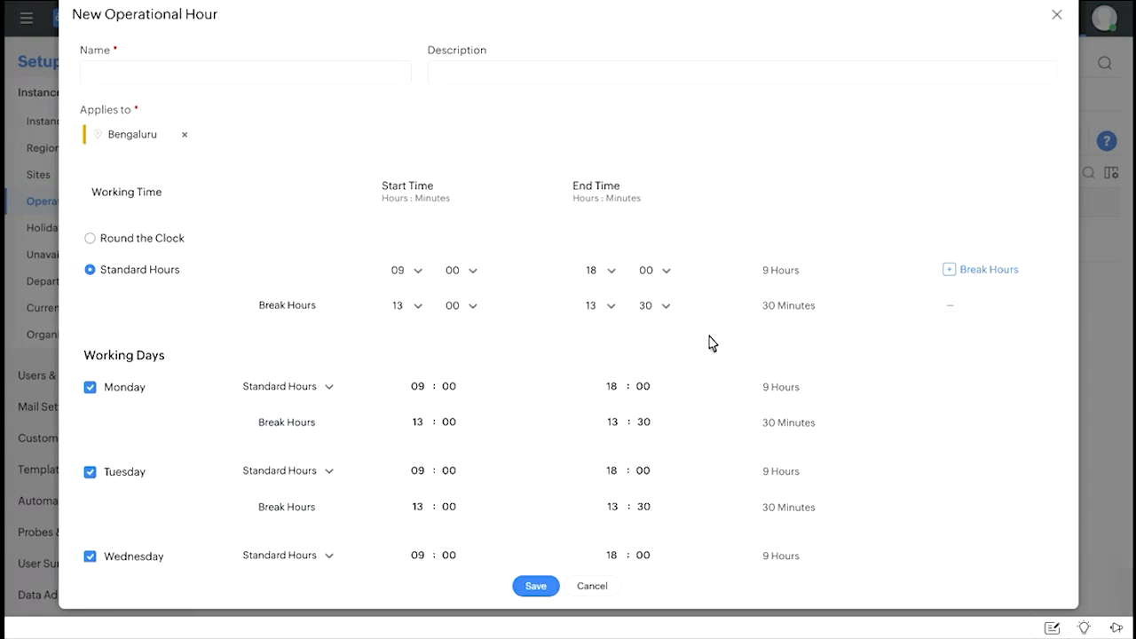
Examine the working and break hours of each weekday, the weekend days and the Configure Exceptions section.
scroll(710, 343, down, 2)
scroll(532, 267, down, 1)
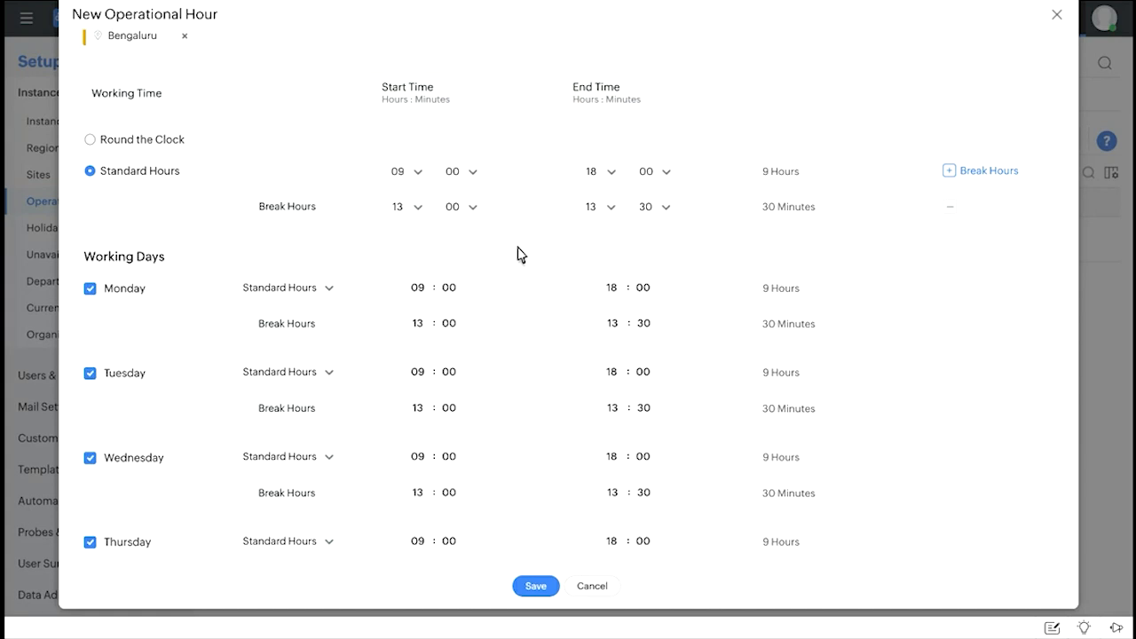
scroll(489, 332, down, 2)
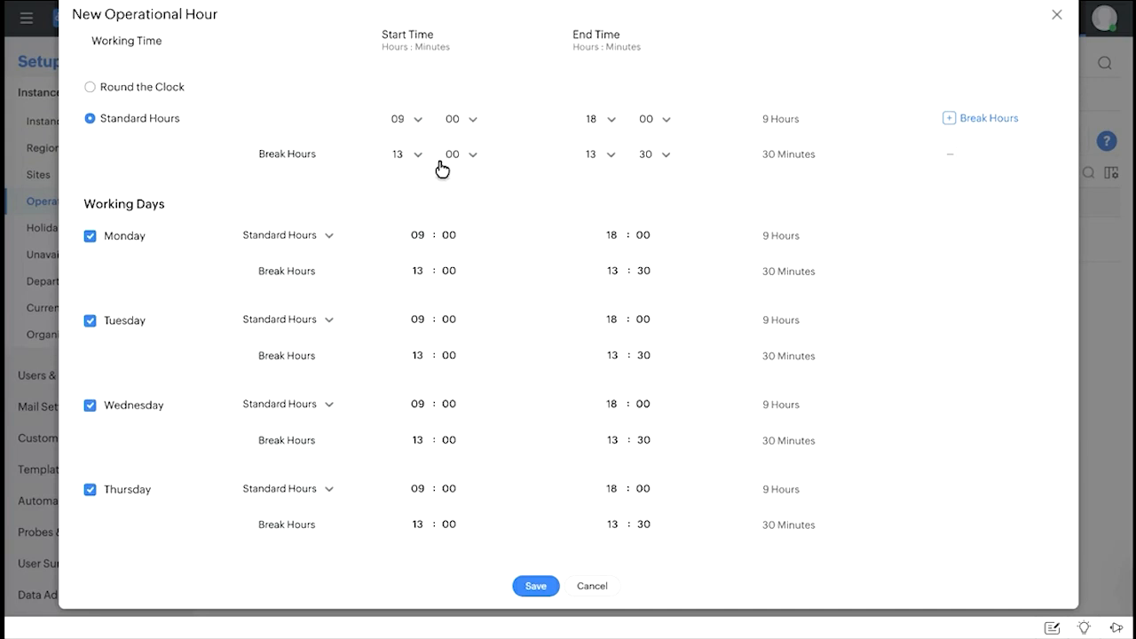
scroll(312, 219, down, 1)
scroll(312, 219, down, 1)
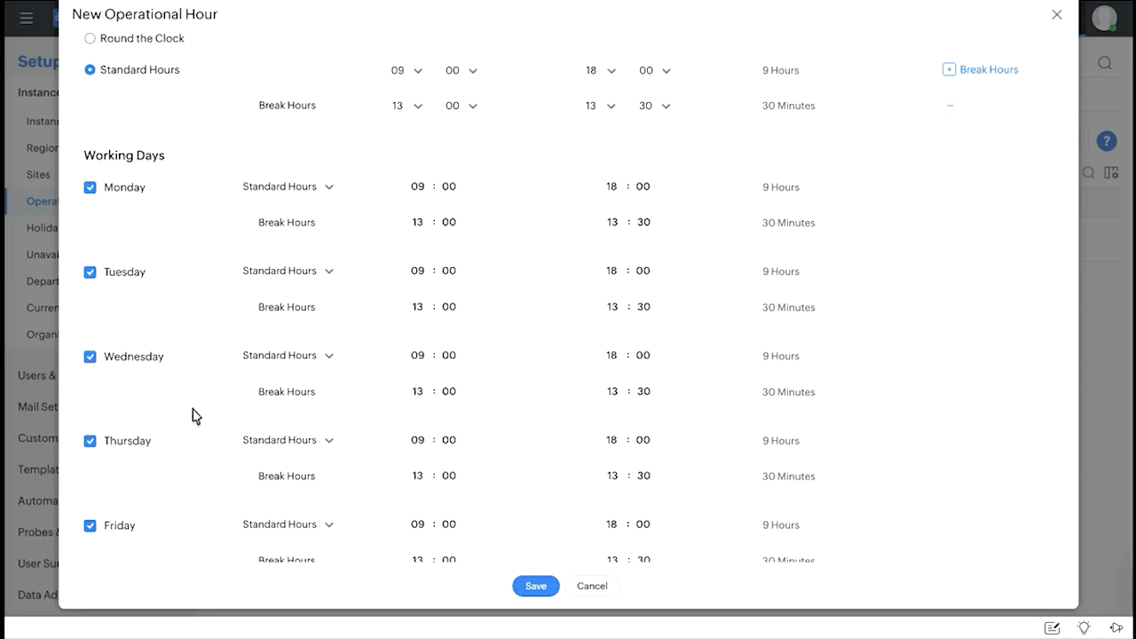
scroll(193, 413, down, 1)
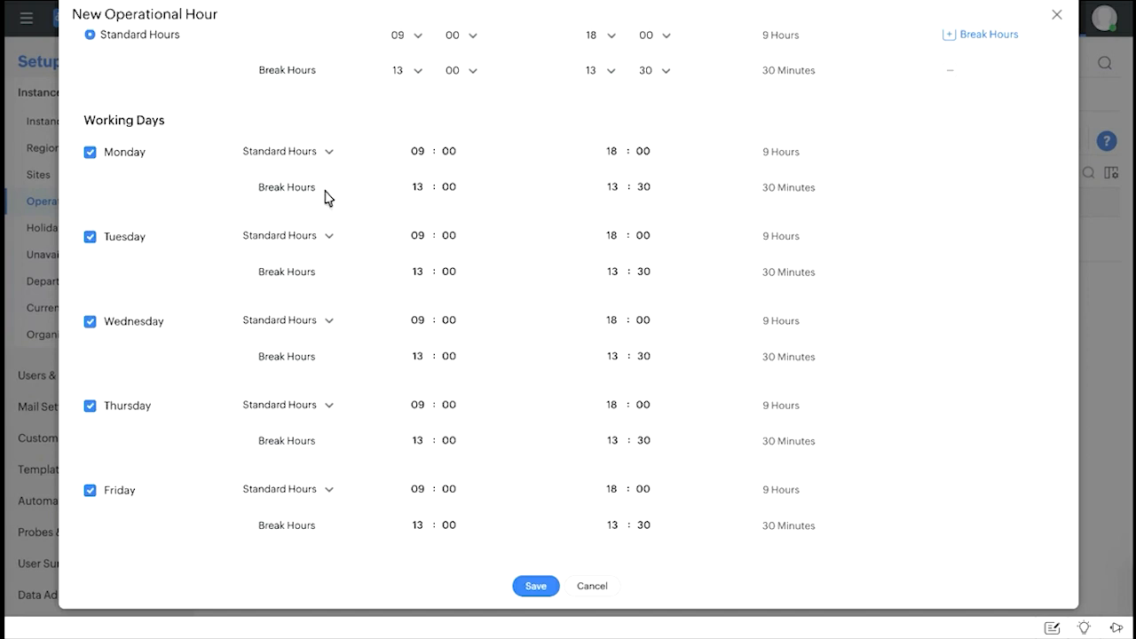
scroll(324, 199, down, 1)
scroll(324, 199, down, 2)
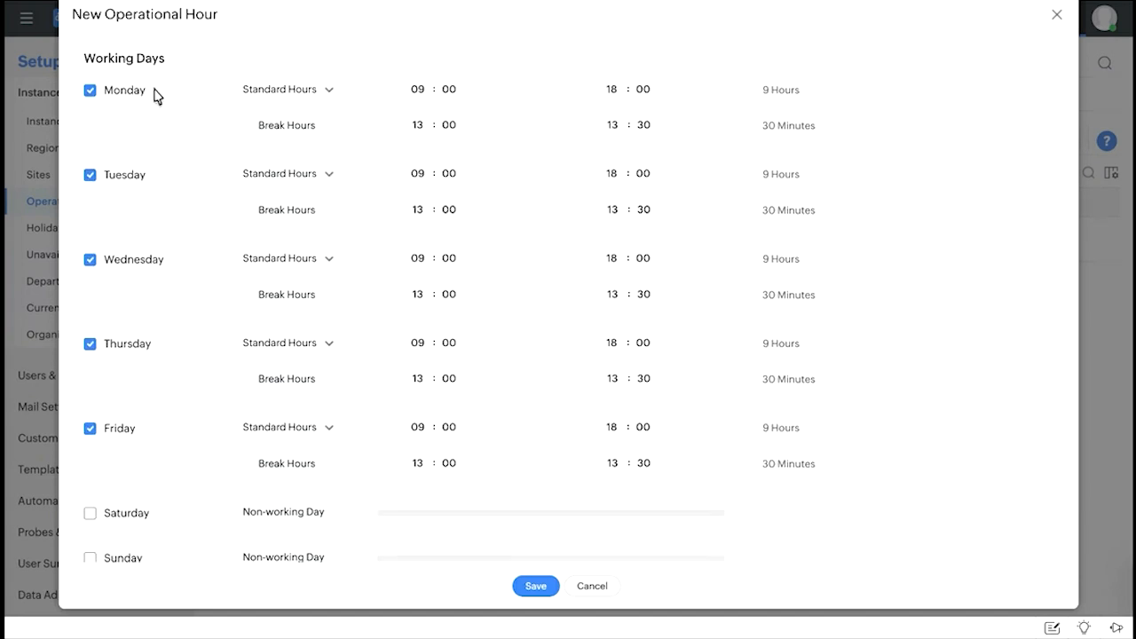
scroll(172, 435, down, 2)
scroll(172, 435, down, 1)
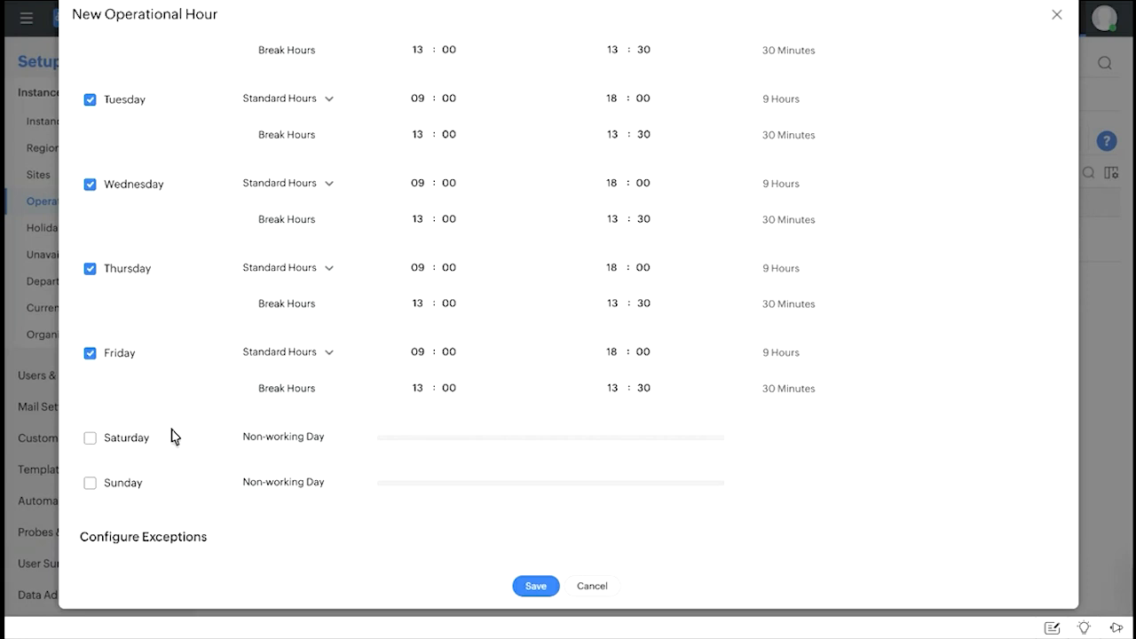
scroll(319, 424, down, 2)
scroll(190, 372, down, 1)
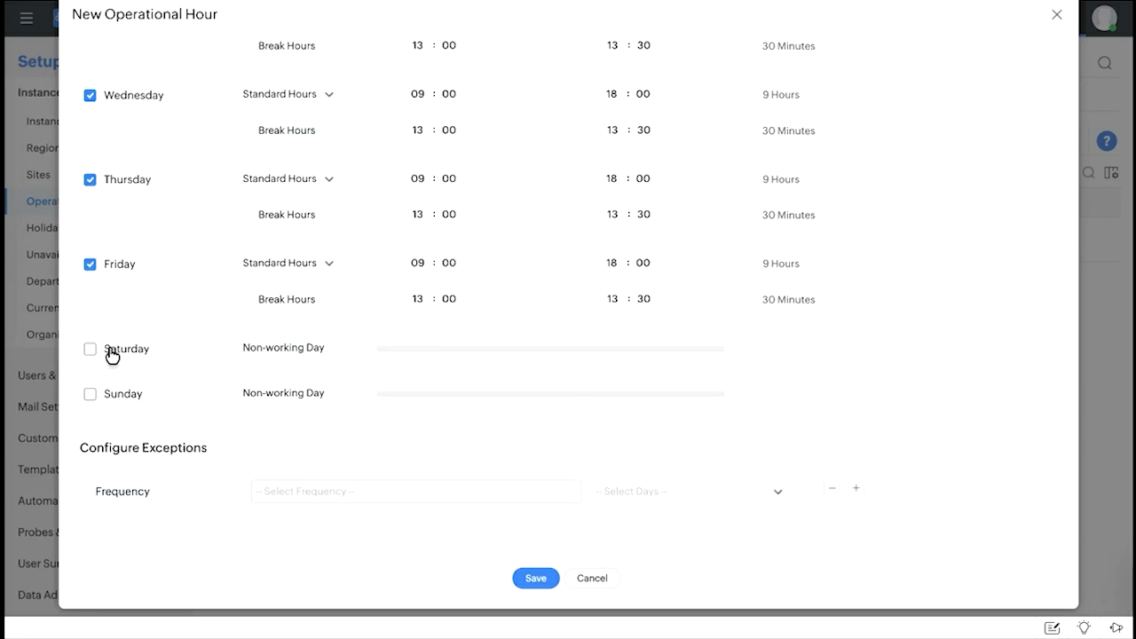
Configure a Second Saturday exception with custom hours 09:00 to 18:00 and a 13:00 to 13:30 break, and cancel the new operational hour.
click(301, 490)
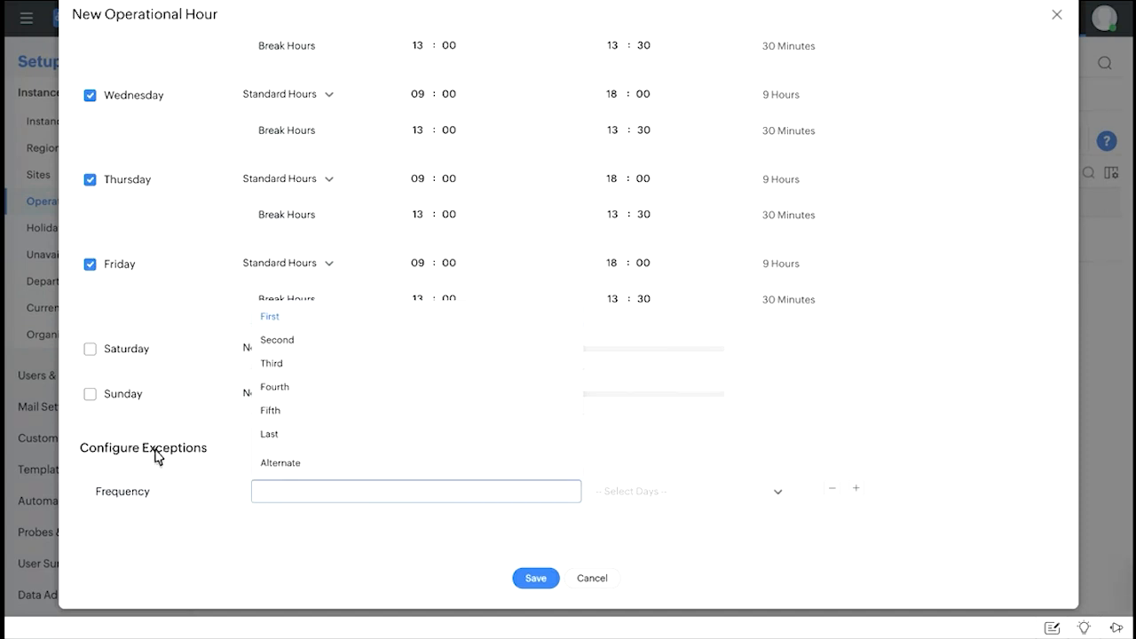
click(97, 458)
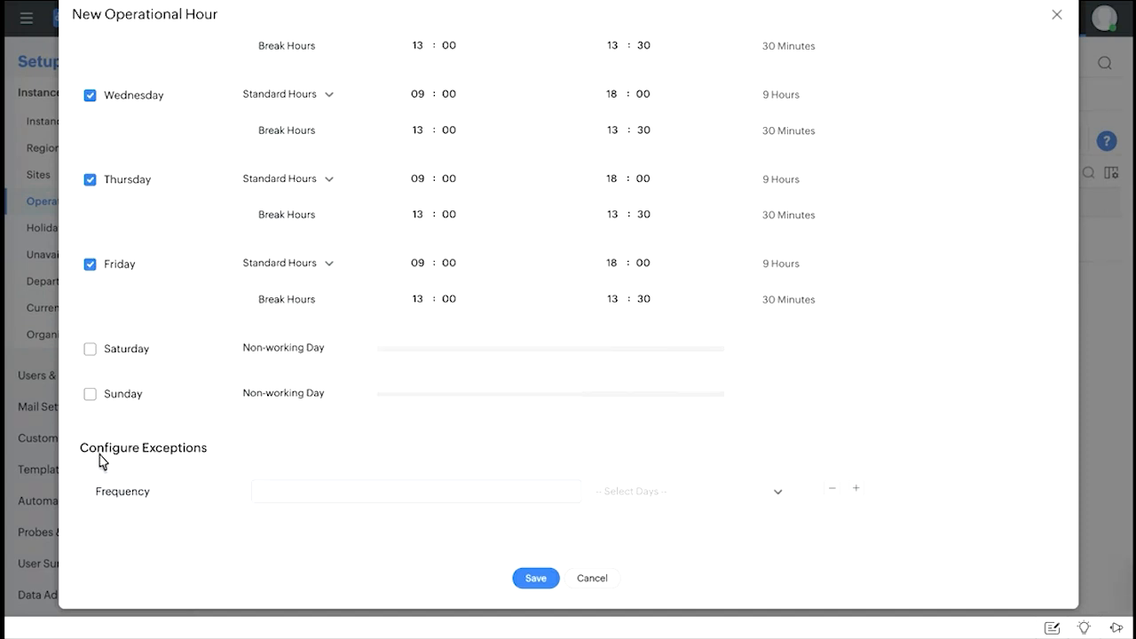
click(284, 492)
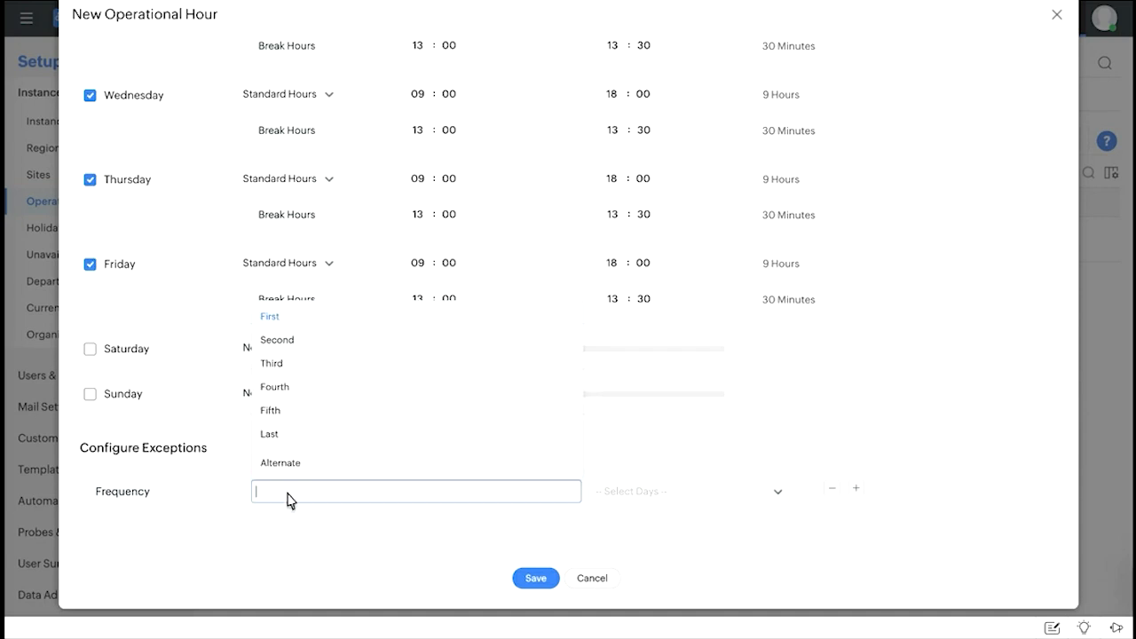
click(301, 342)
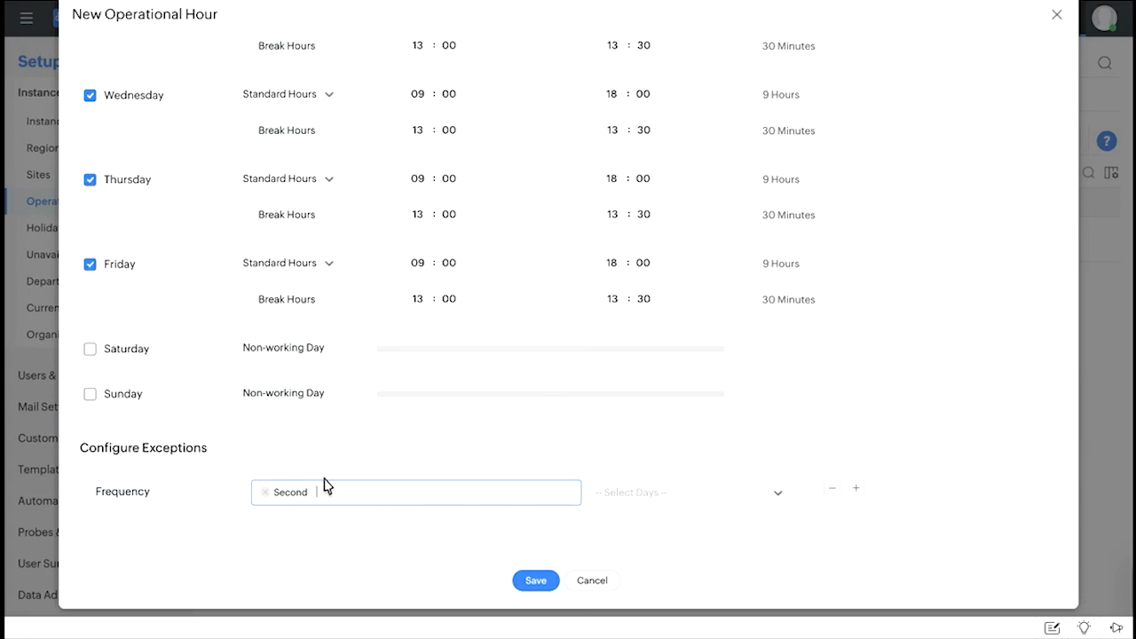
click(680, 499)
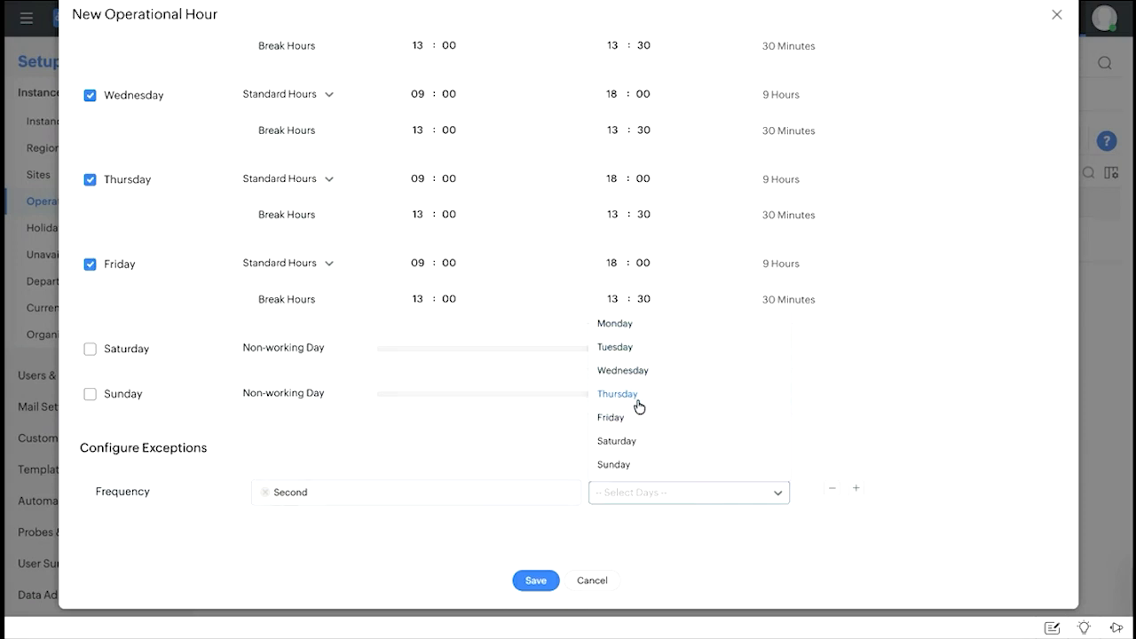
click(635, 450)
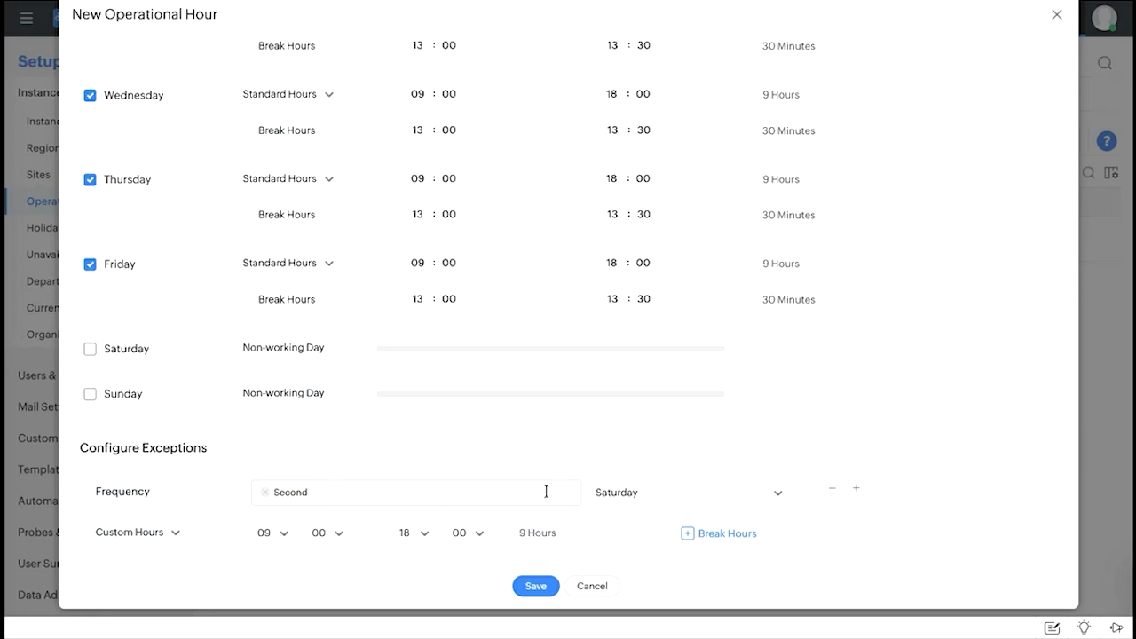
scroll(546, 490, down, 1)
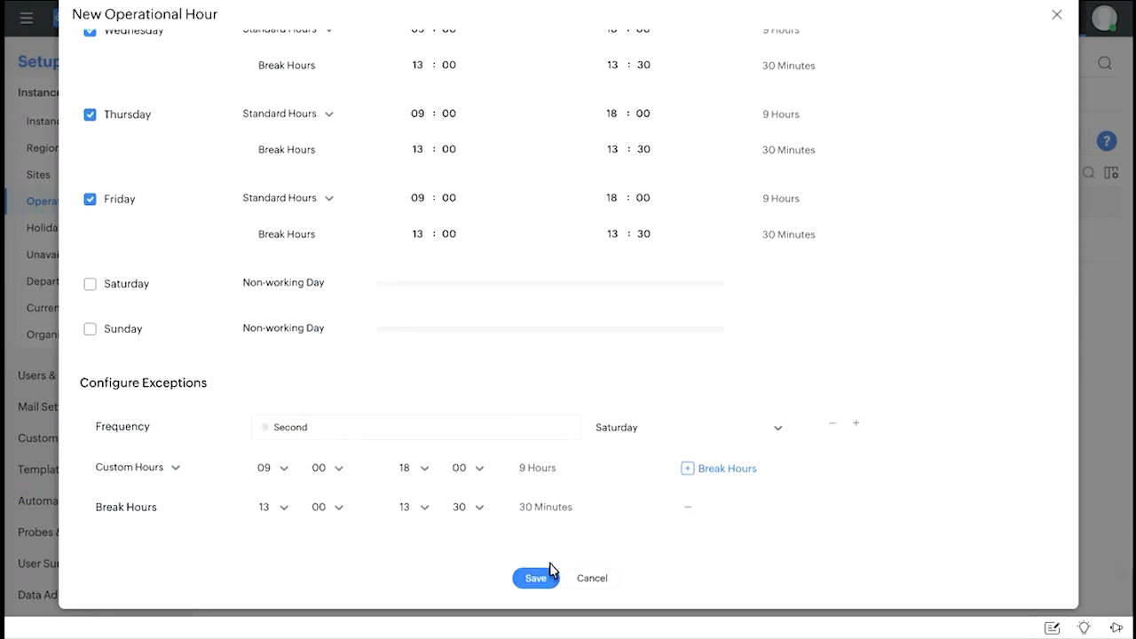
click(602, 579)
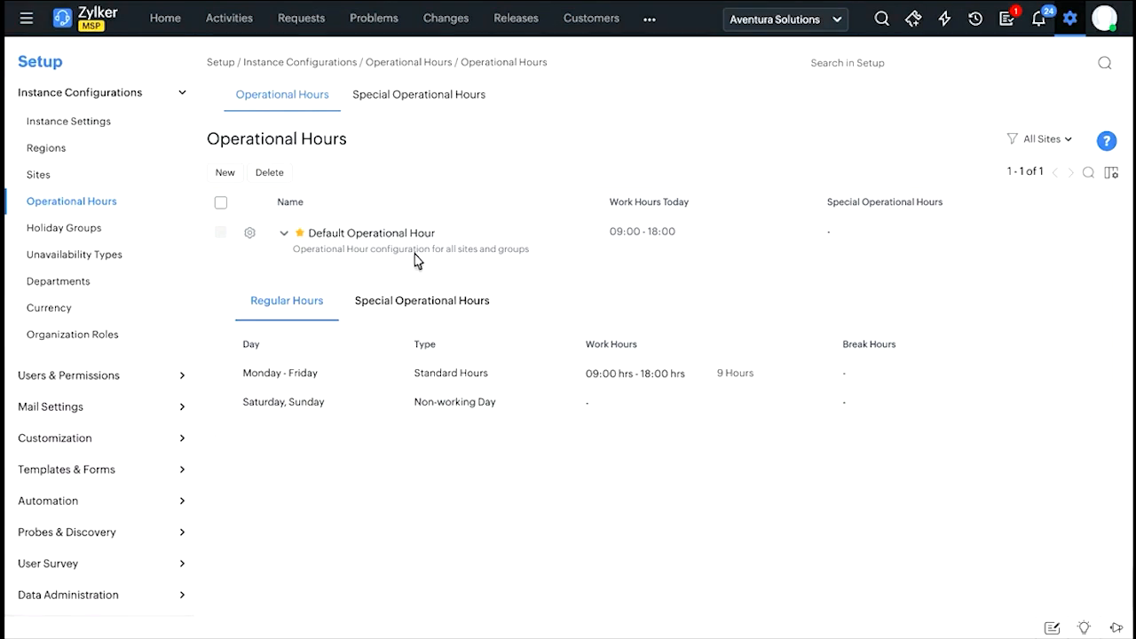
Open Holiday Groups and expand the Default Holiday Group to view its holidays.
click(94, 228)
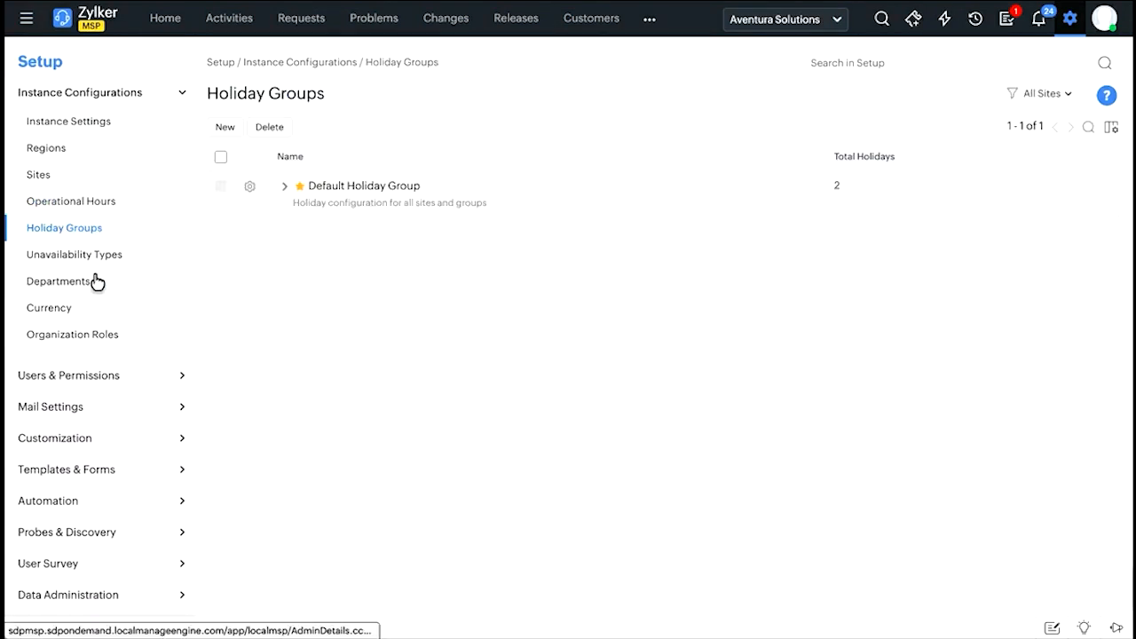
click(282, 188)
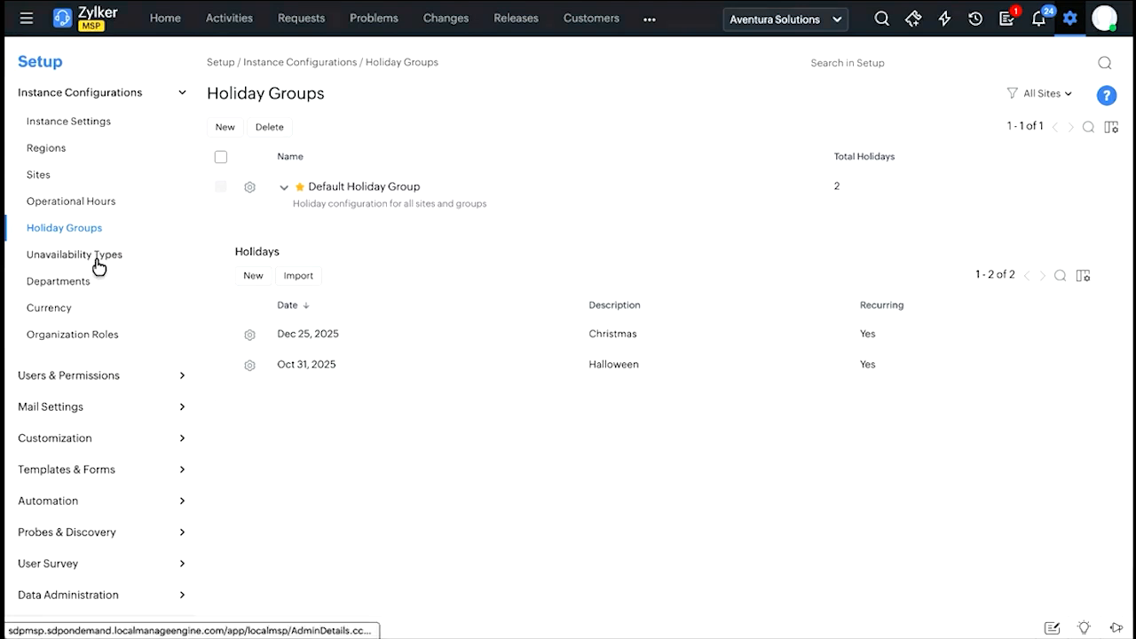
Open Departments, start a new department and browse the available department heads without picking one.
click(79, 296)
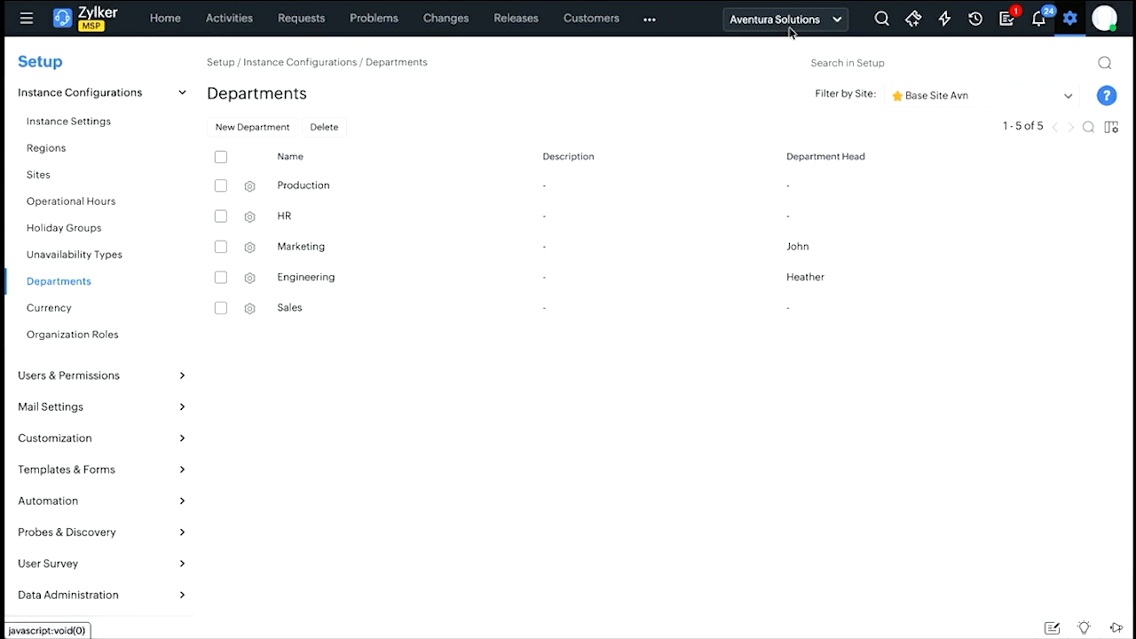
click(269, 128)
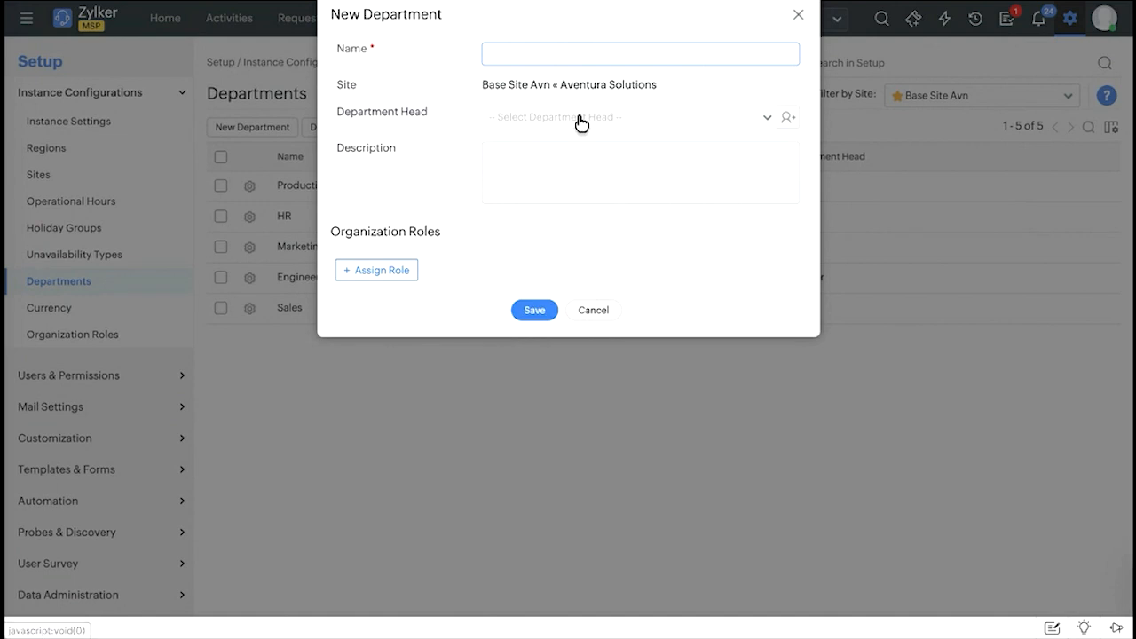
click(708, 123)
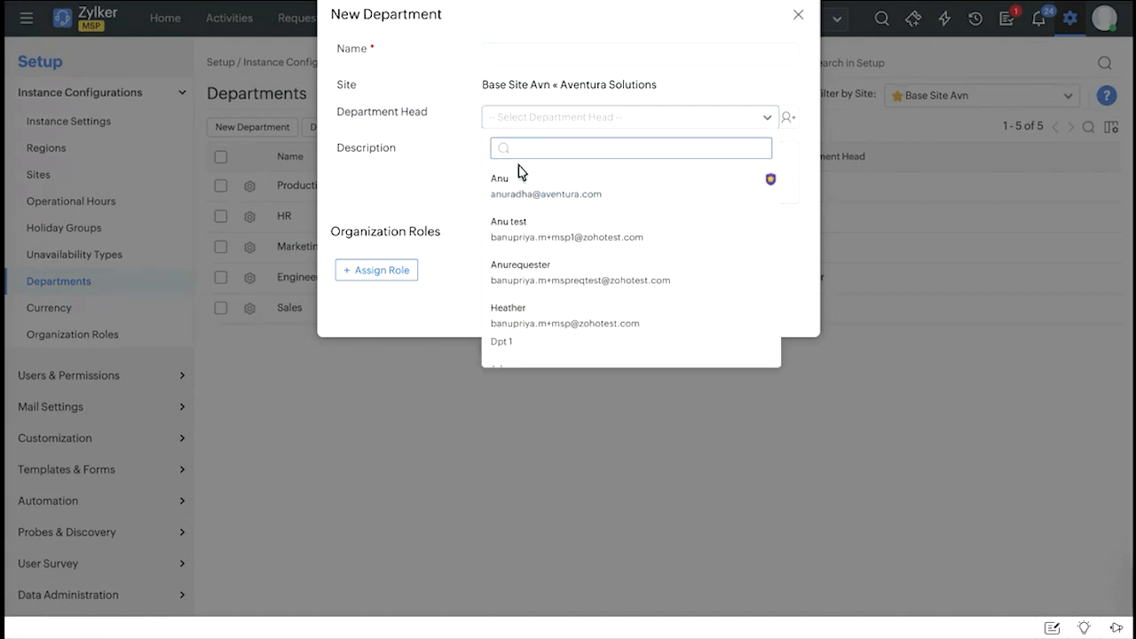
click(414, 163)
Add an organization role entry to the new department, browse the available roles, and cancel the department.
click(396, 273)
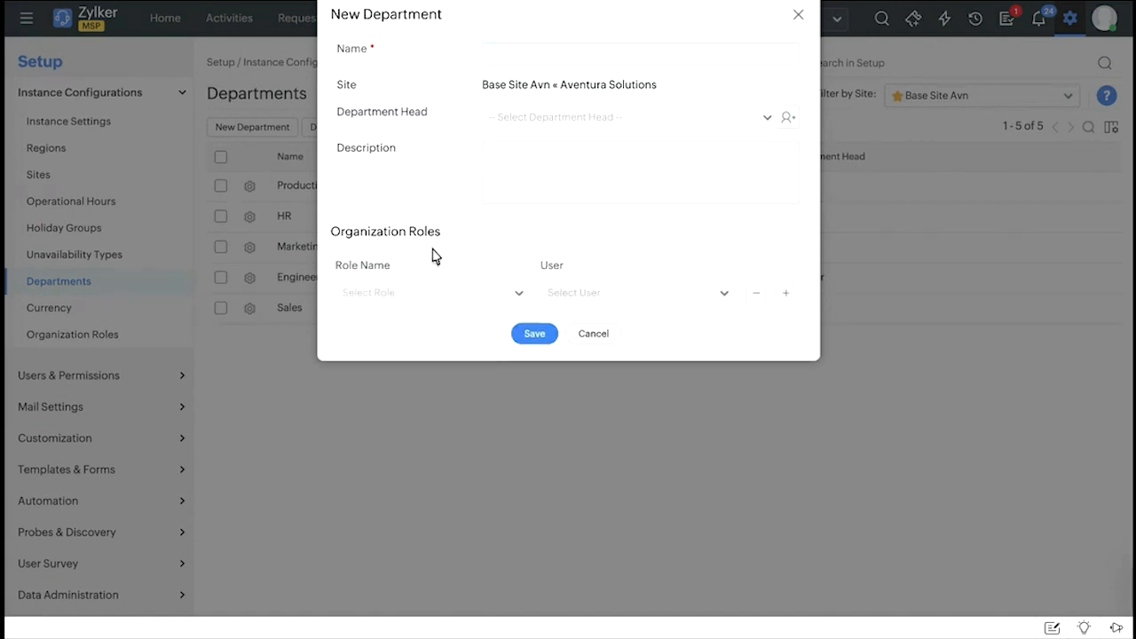
click(422, 296)
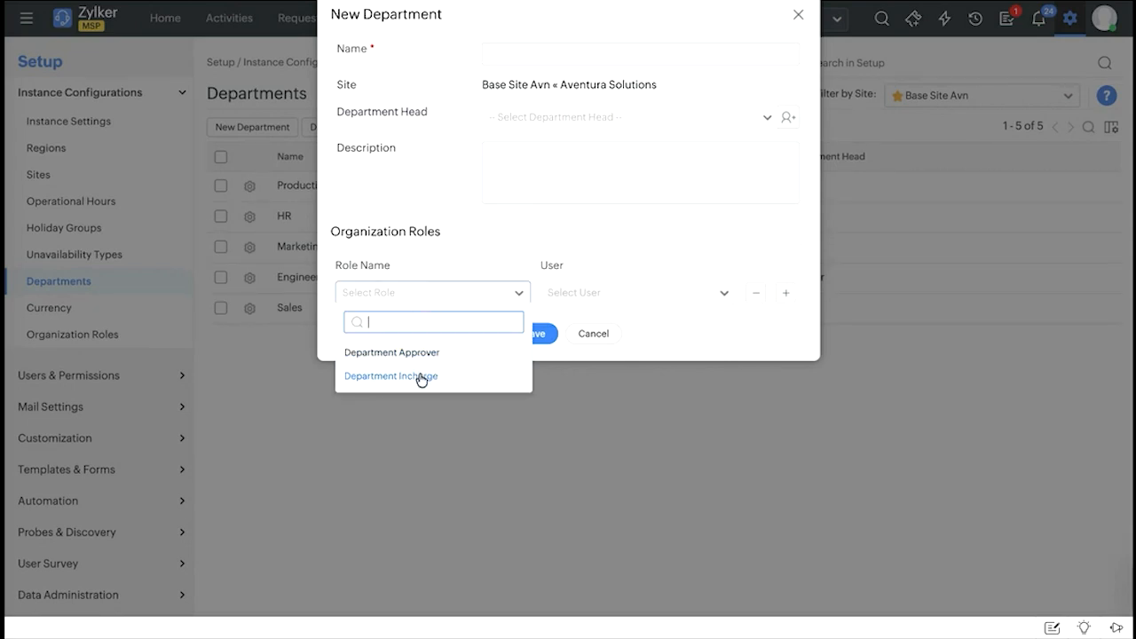
click(536, 268)
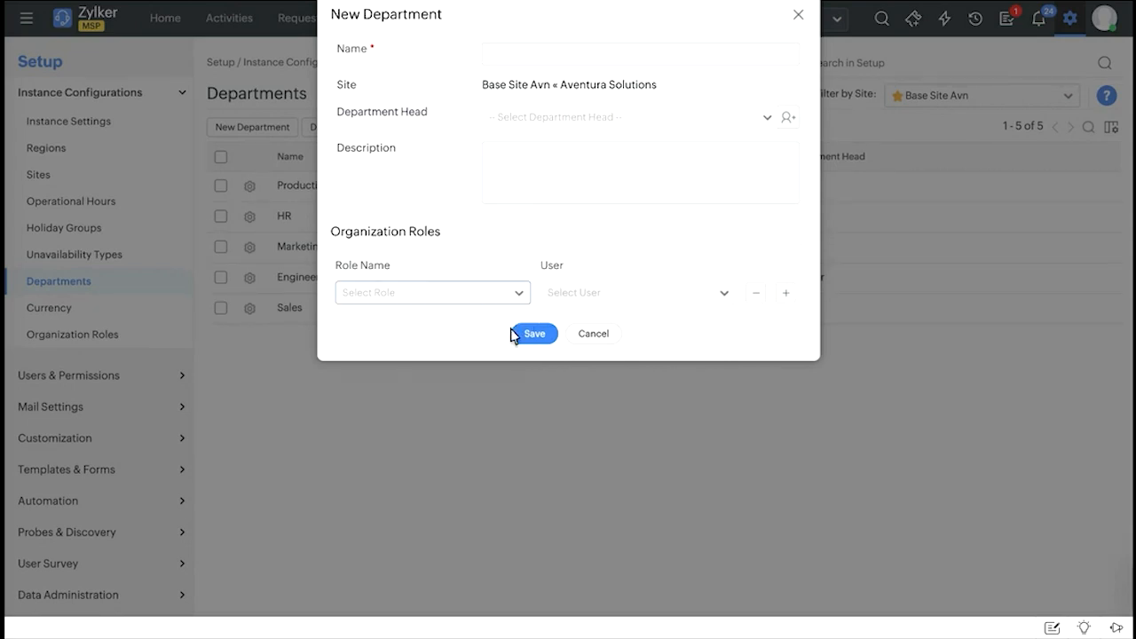
click(607, 341)
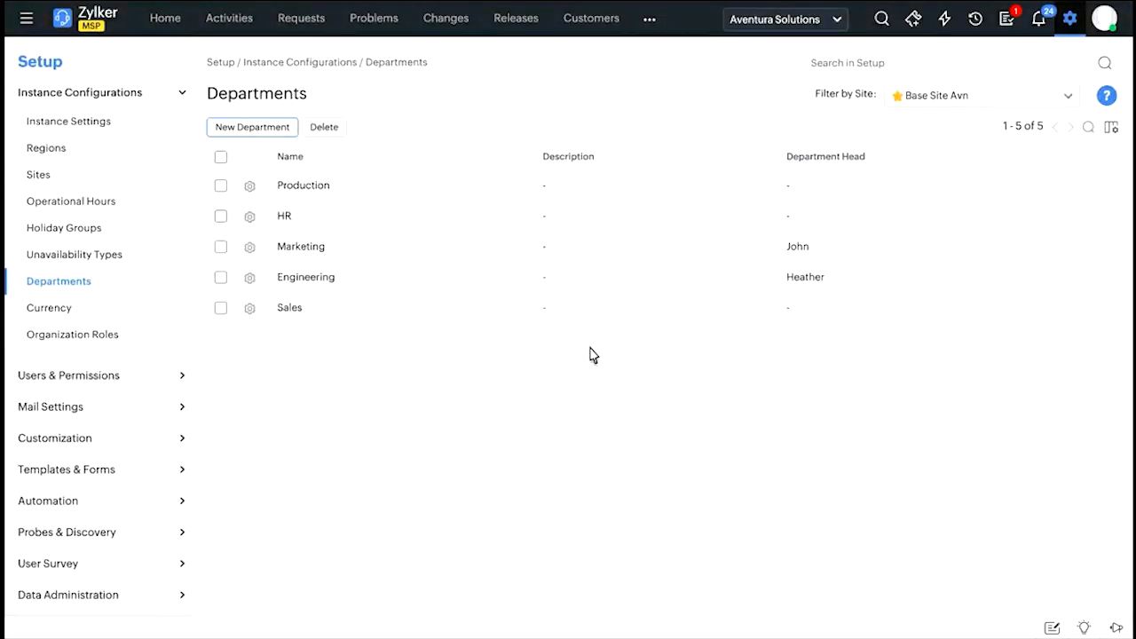
Open the Organization Roles configuration for Aventura Solutions.
click(131, 339)
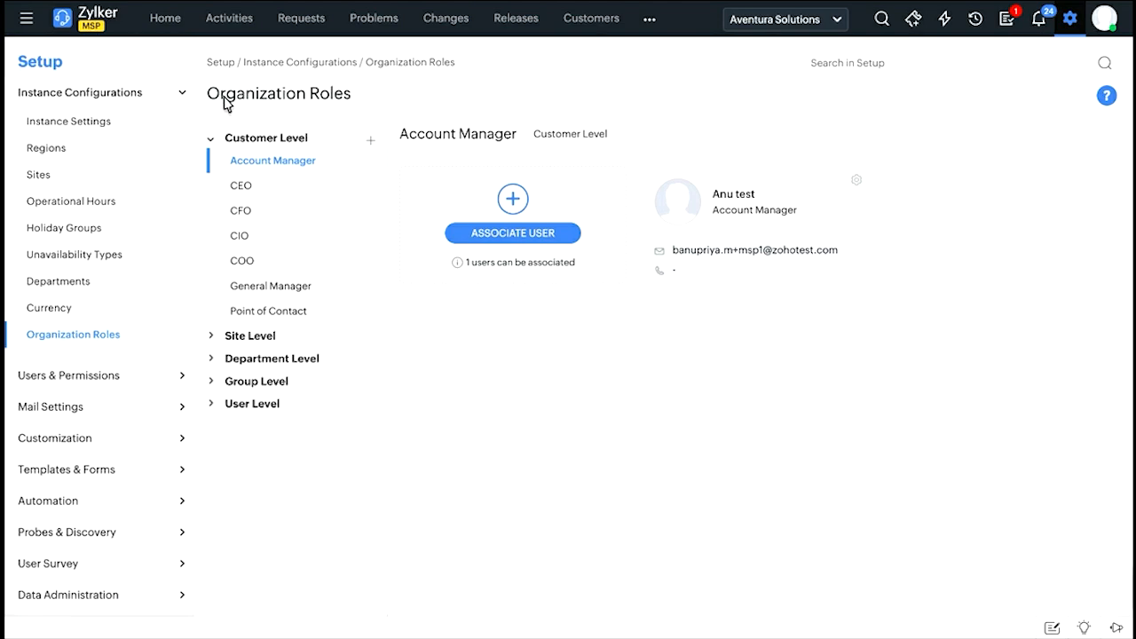
drag(225, 103, 357, 101)
click(357, 103)
click(788, 20)
click(788, 20)
Select the customer-level CEO role, choose a requester to associate with it, and cancel the association.
click(259, 188)
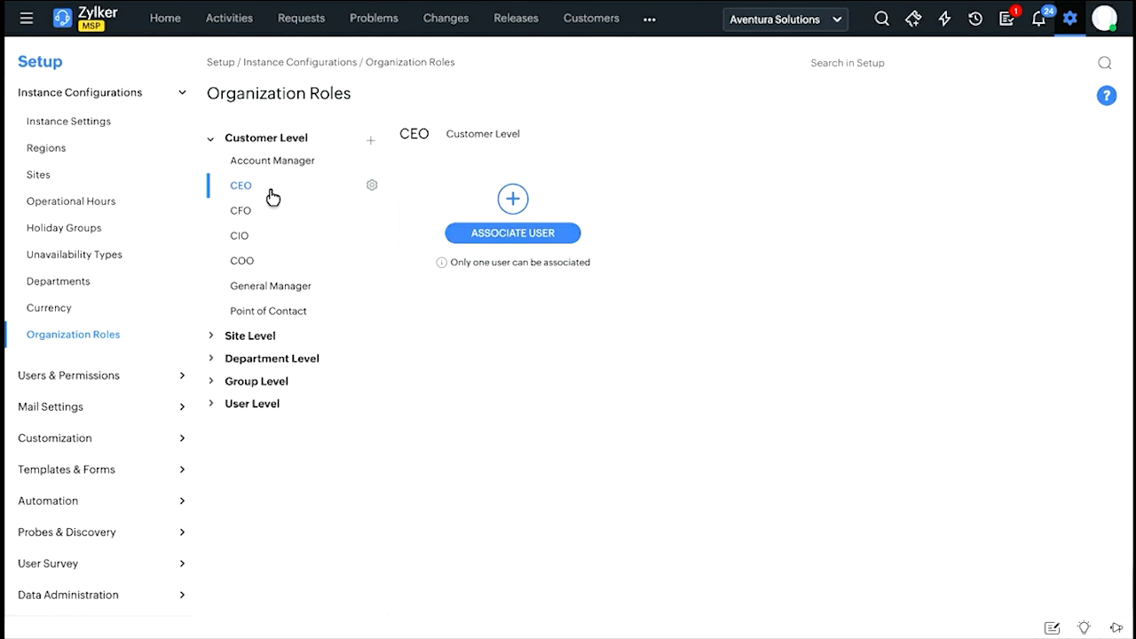
click(518, 203)
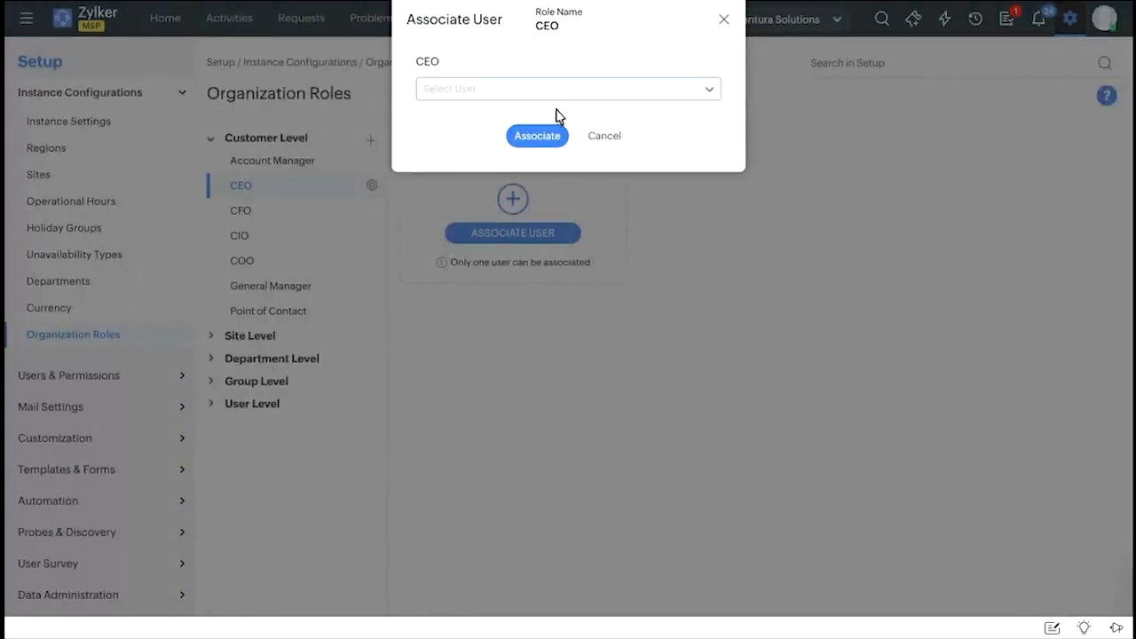
click(488, 93)
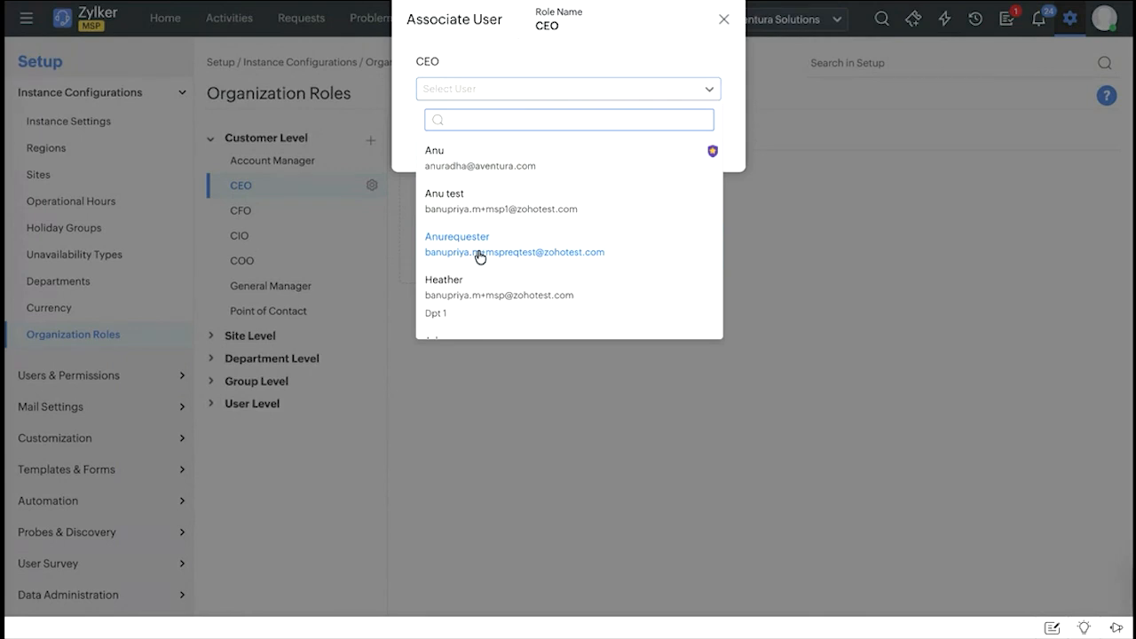
click(480, 255)
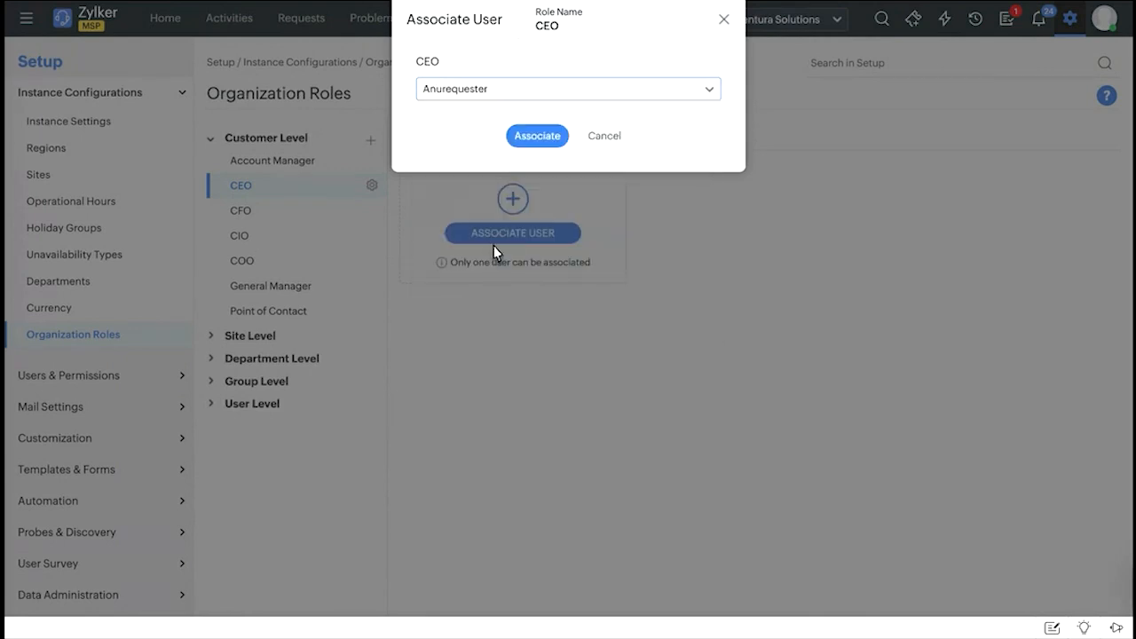
click(609, 141)
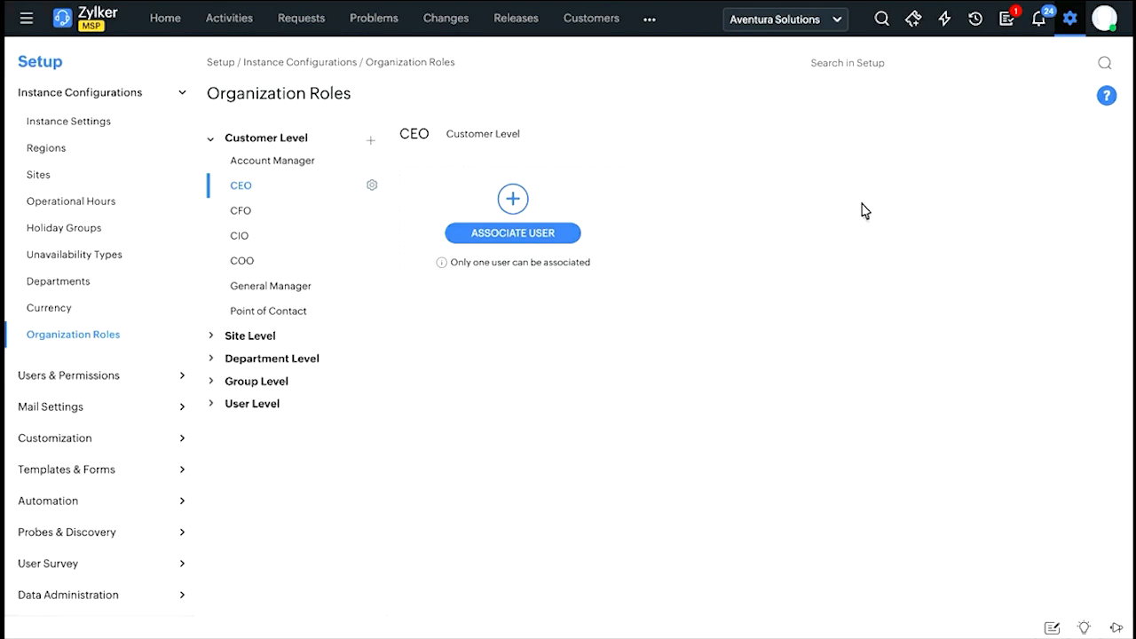
Return to the Setup overview and open the Users list under Users & Permissions.
click(1074, 21)
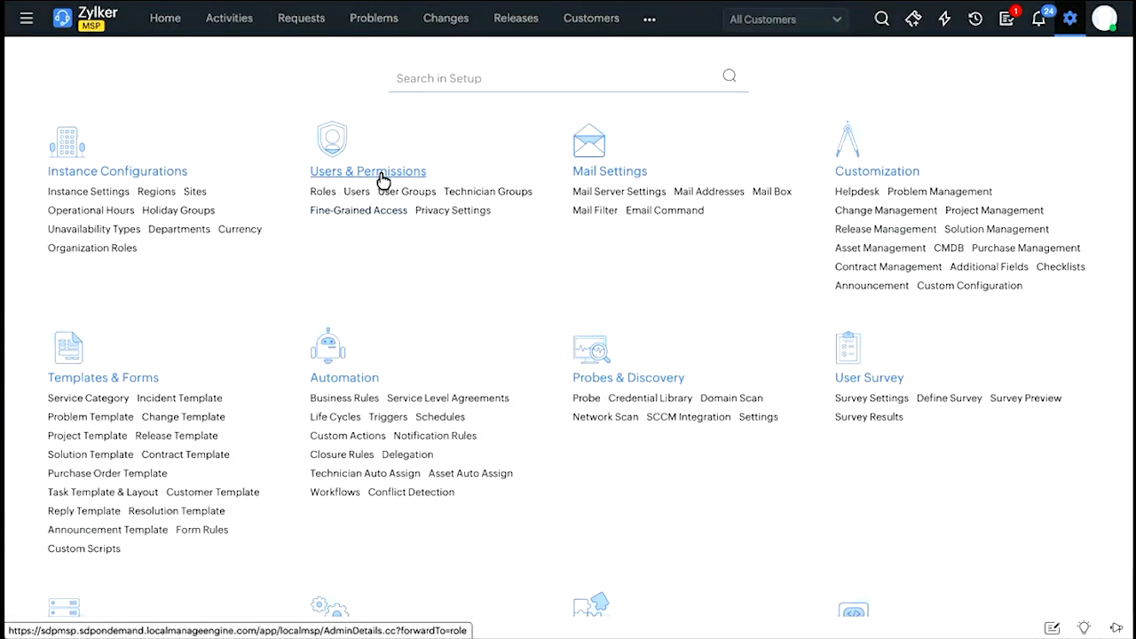
click(347, 173)
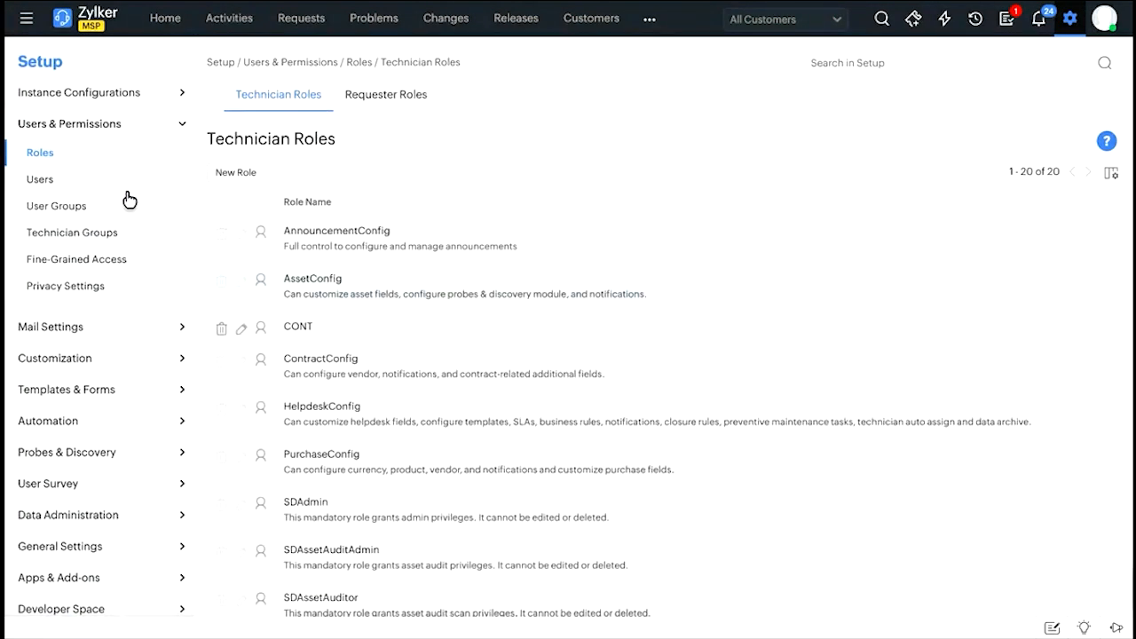
click(104, 180)
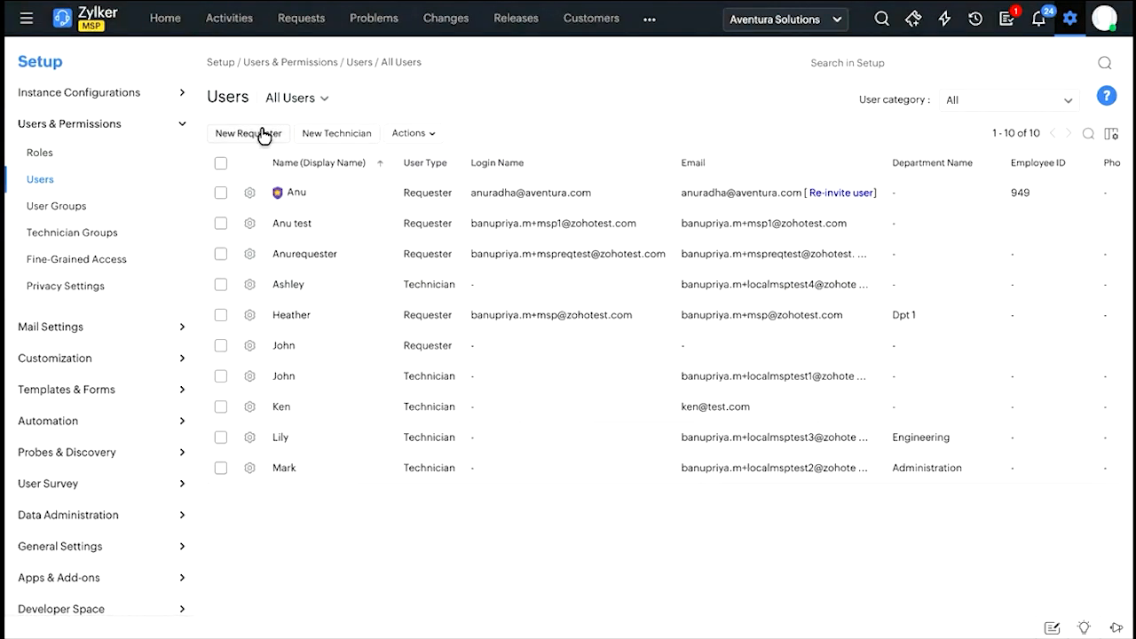
Browse the customer list without switching customers, and filter the Users list to Requesters.
click(780, 23)
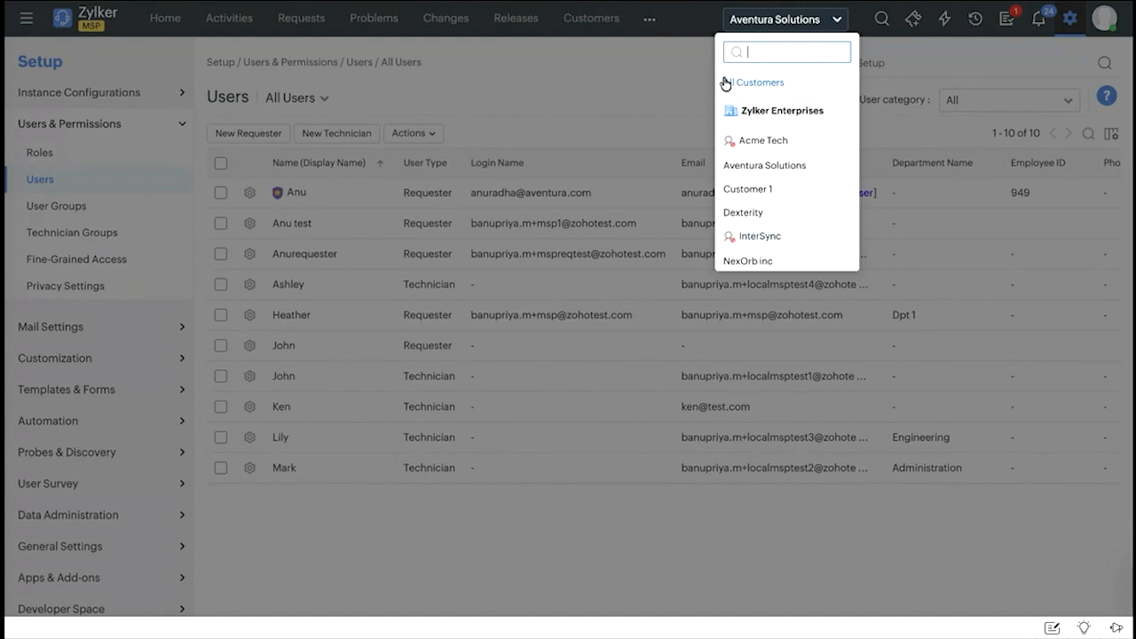
click(586, 99)
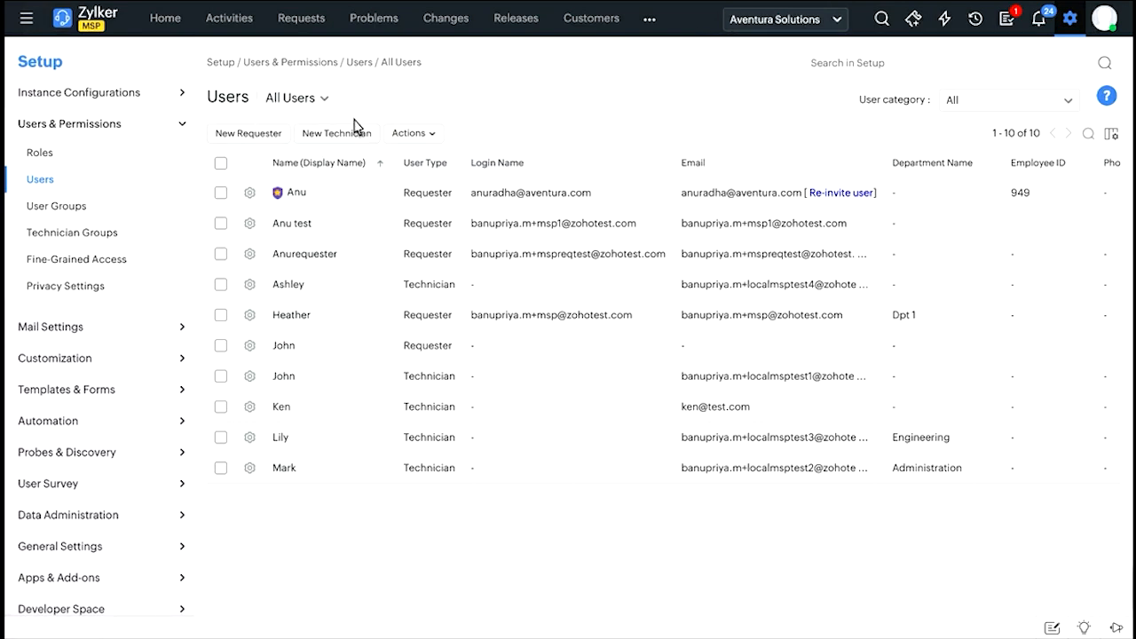
click(322, 99)
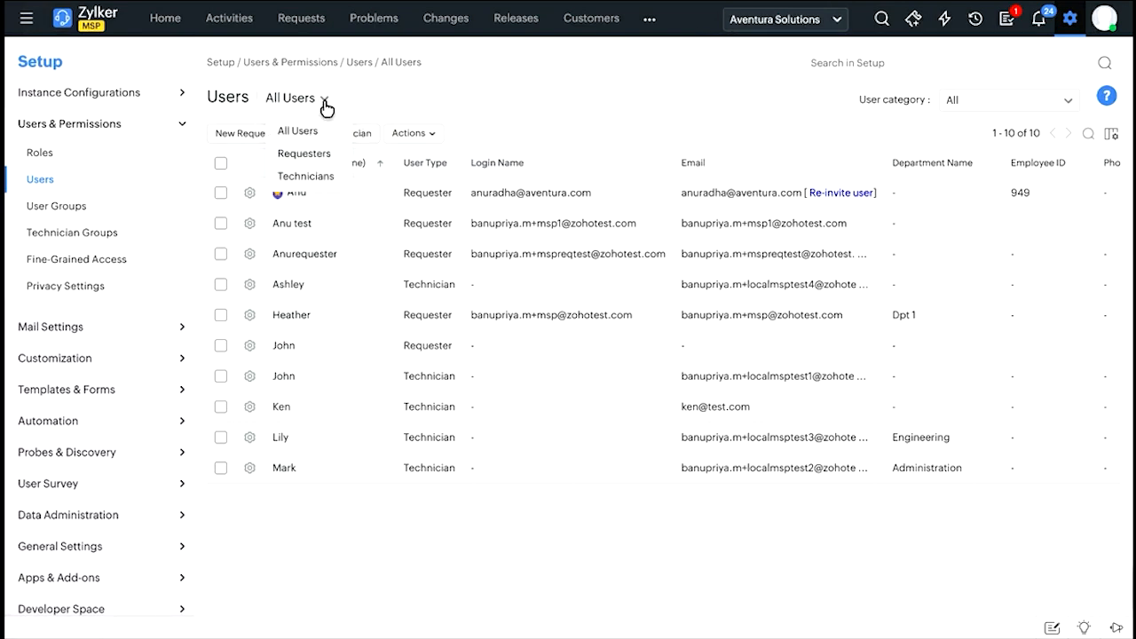
click(302, 157)
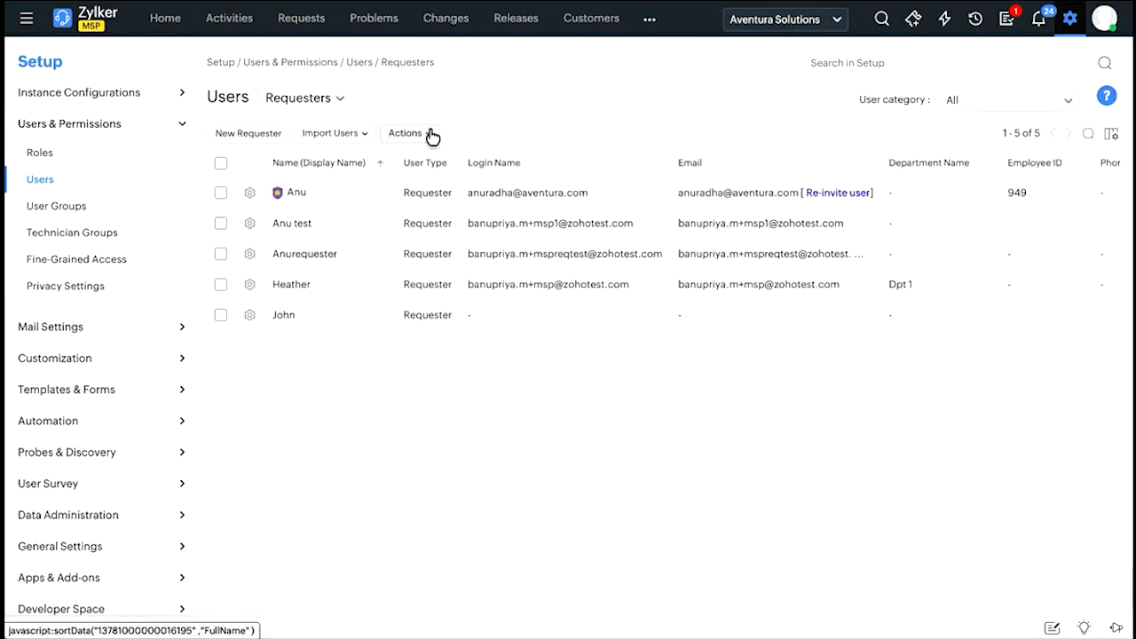
Start a new requester and examine its personal, contact, department, additional and permission fields.
click(276, 138)
scroll(471, 269, down, 3)
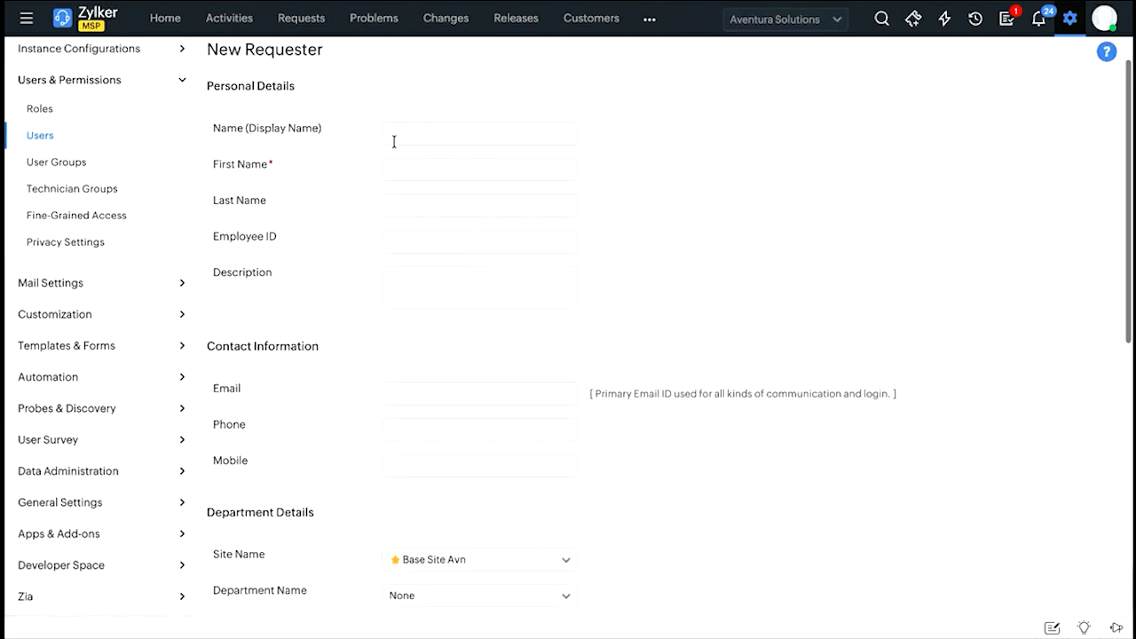
scroll(446, 284, down, 6)
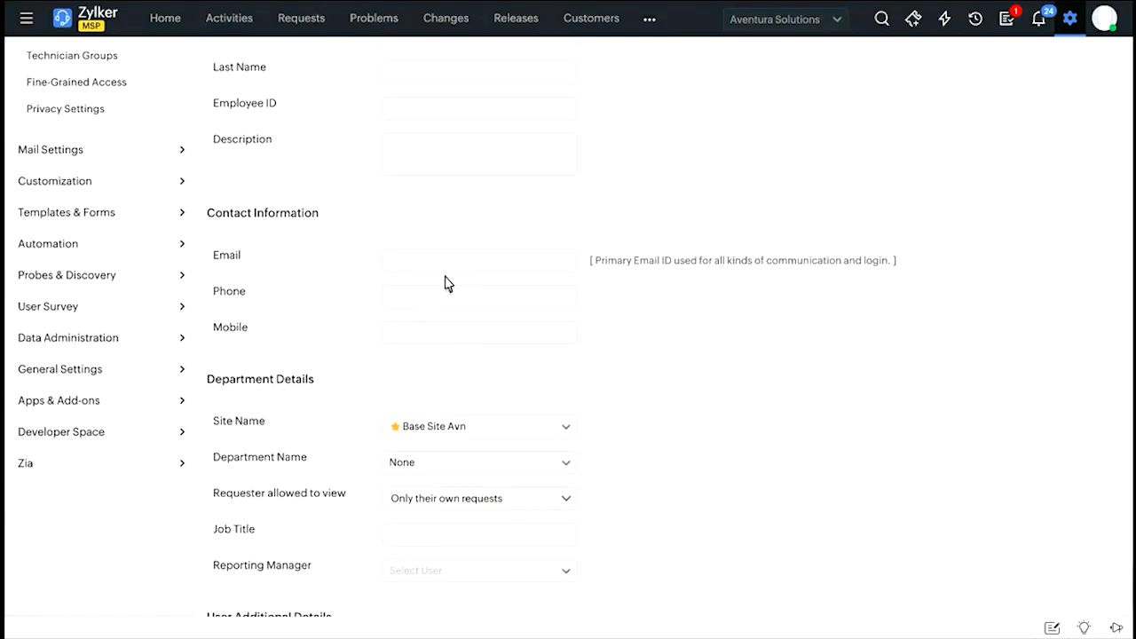
scroll(418, 275, down, 1)
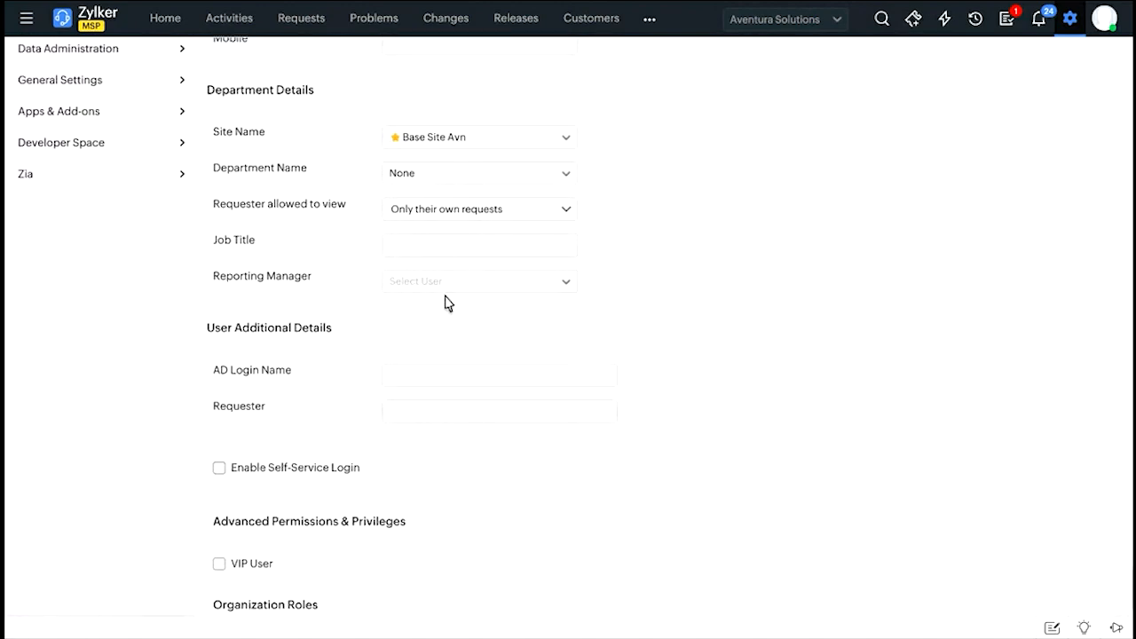
scroll(446, 302, down, 3)
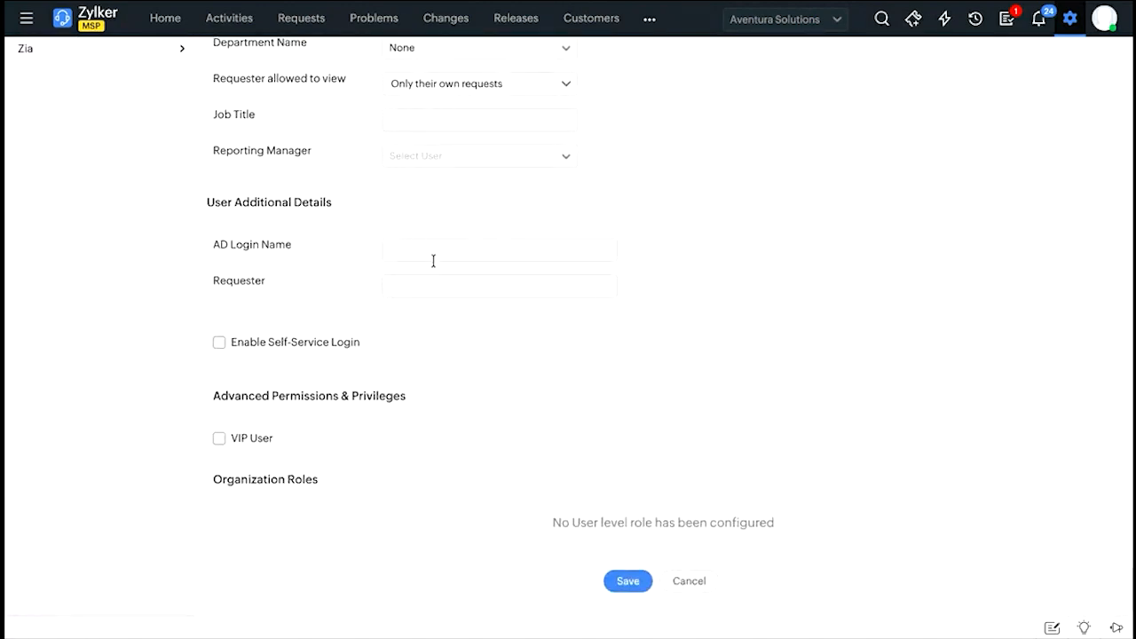
scroll(440, 288, down, 1)
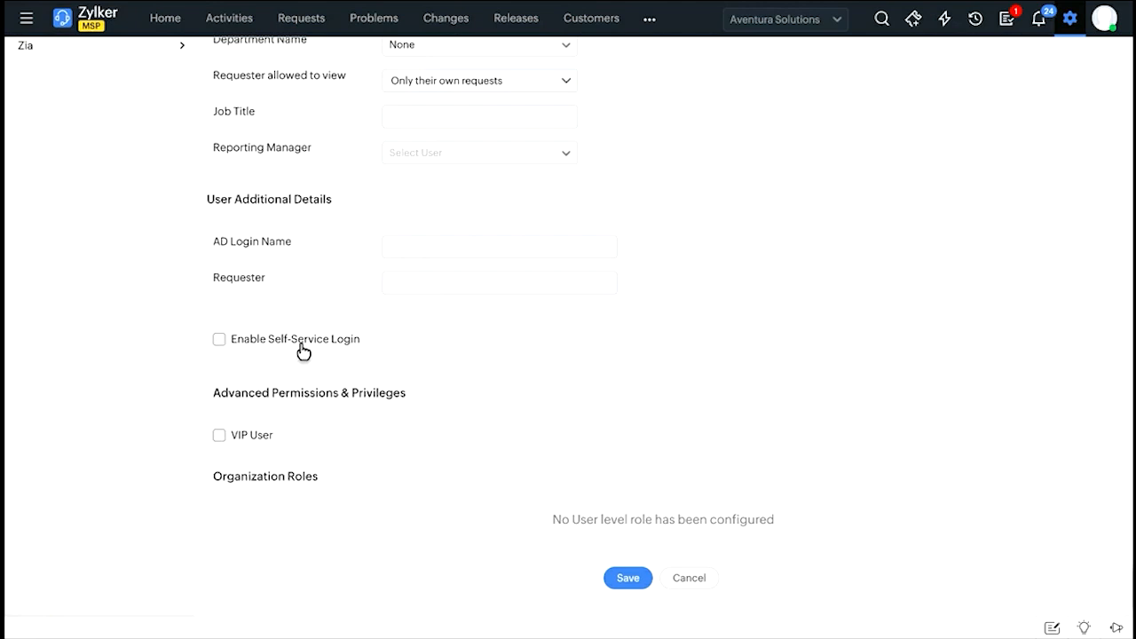
Fill in the new requester's email address and enable self-service login.
scroll(303, 351, up, 6)
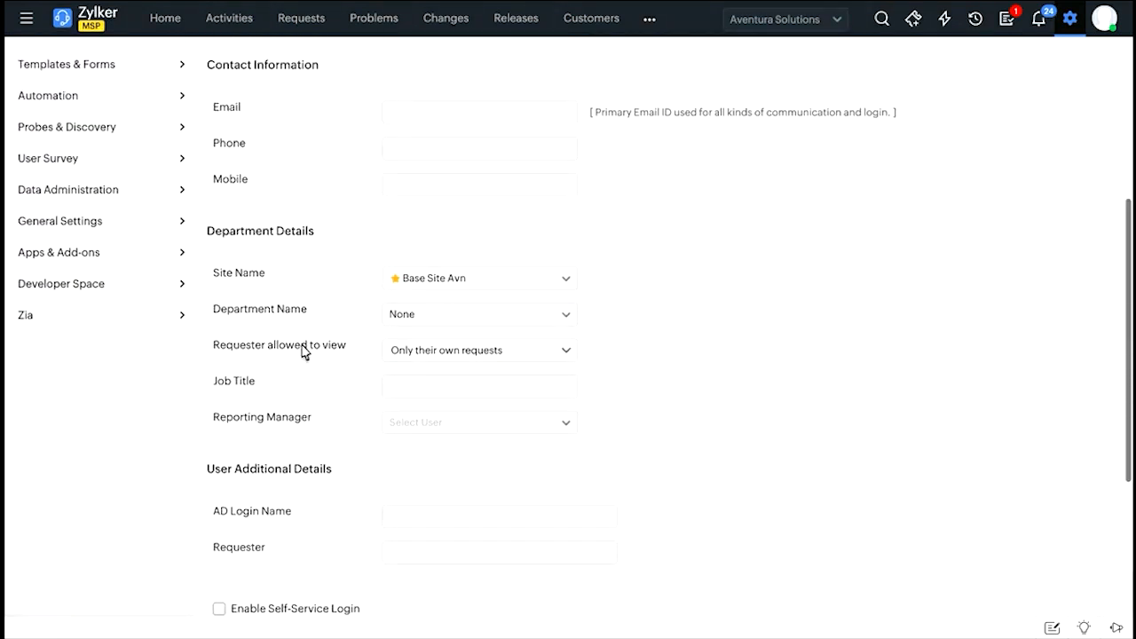
scroll(303, 352, up, 5)
click(418, 343)
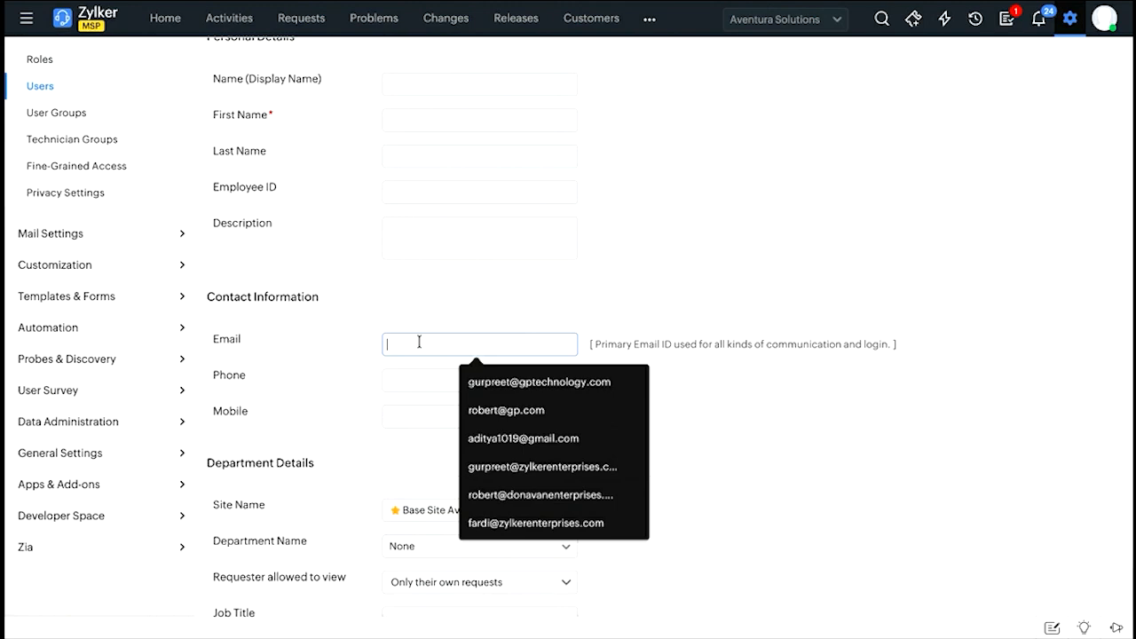
click(548, 383)
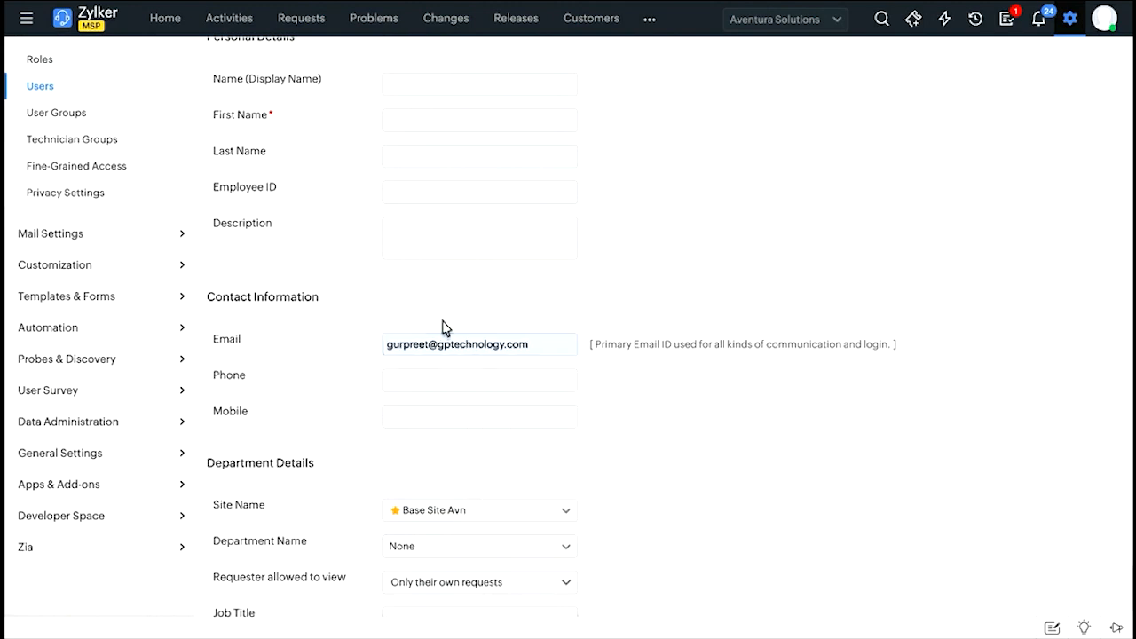
scroll(442, 324, down, 3)
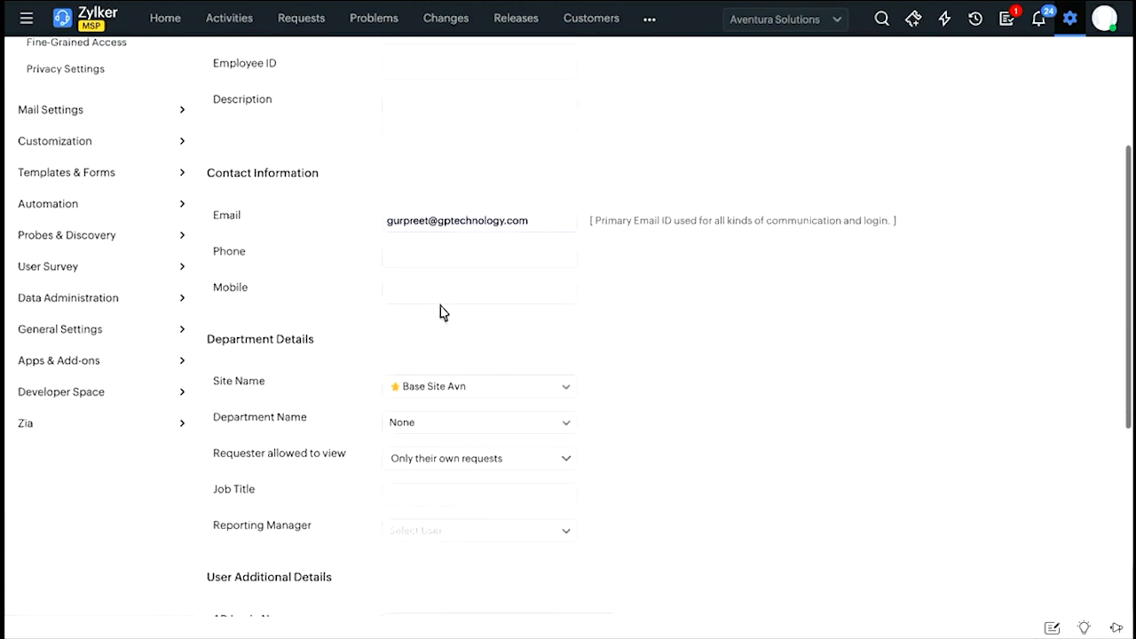
scroll(442, 311, down, 6)
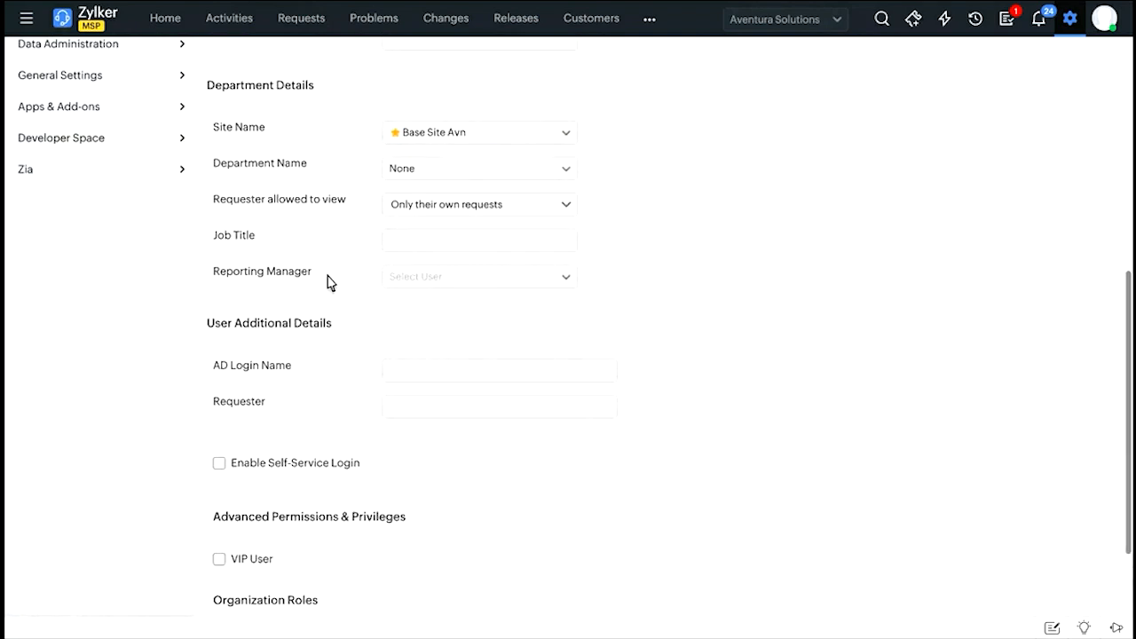
click(219, 463)
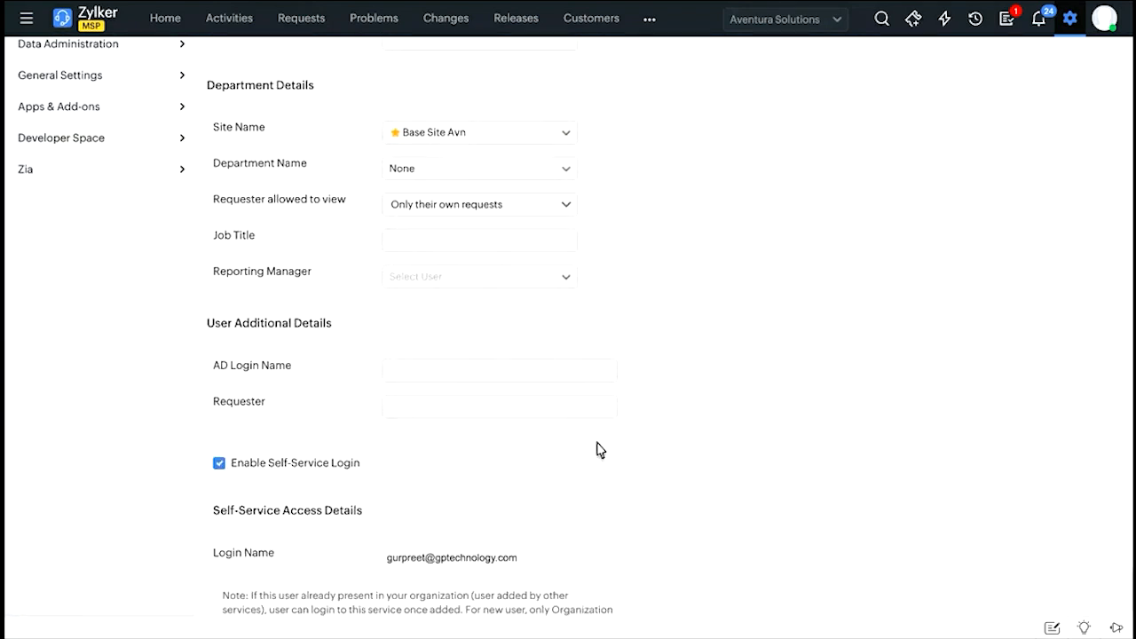
Examine the new requester's self-service access details and advanced permissions, and cancel the form without saving.
scroll(600, 450, down, 6)
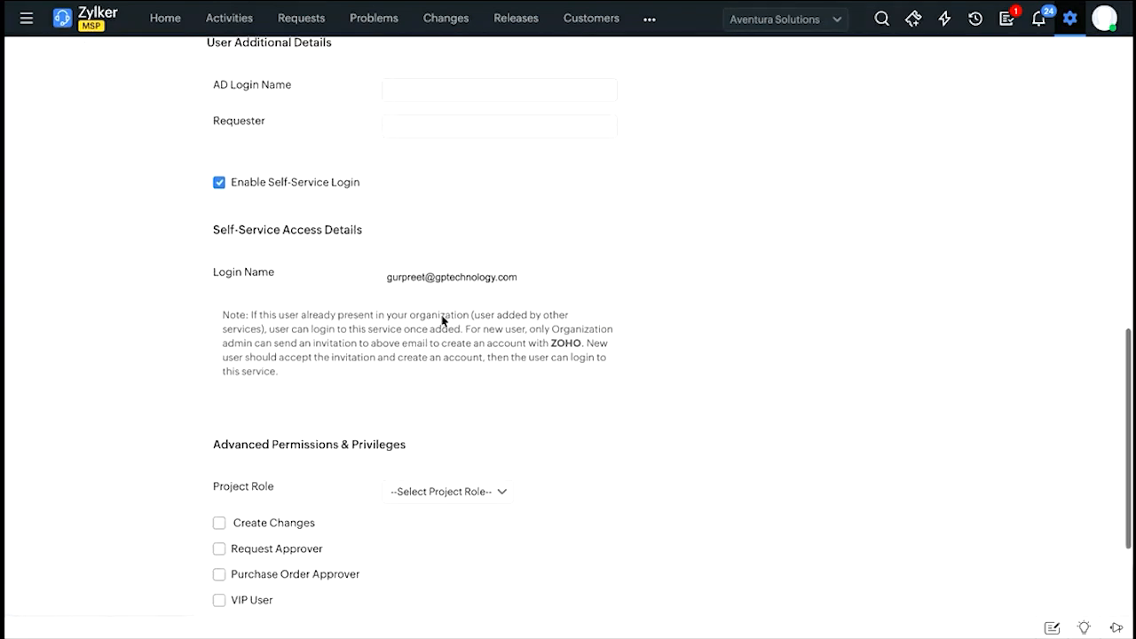
scroll(444, 322, down, 2)
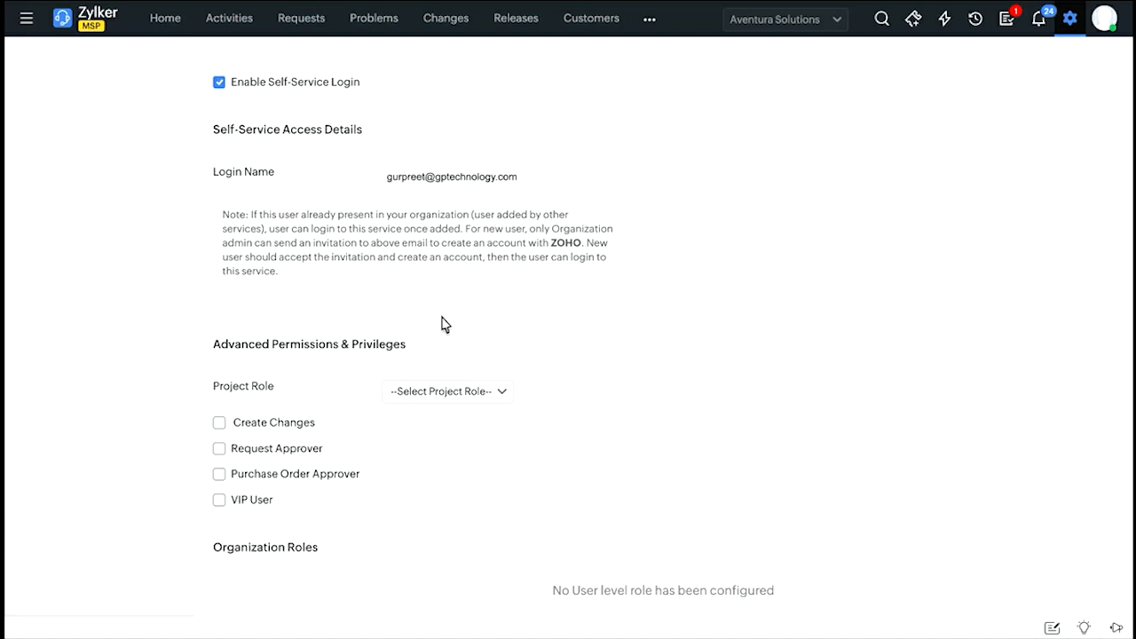
scroll(442, 325, down, 2)
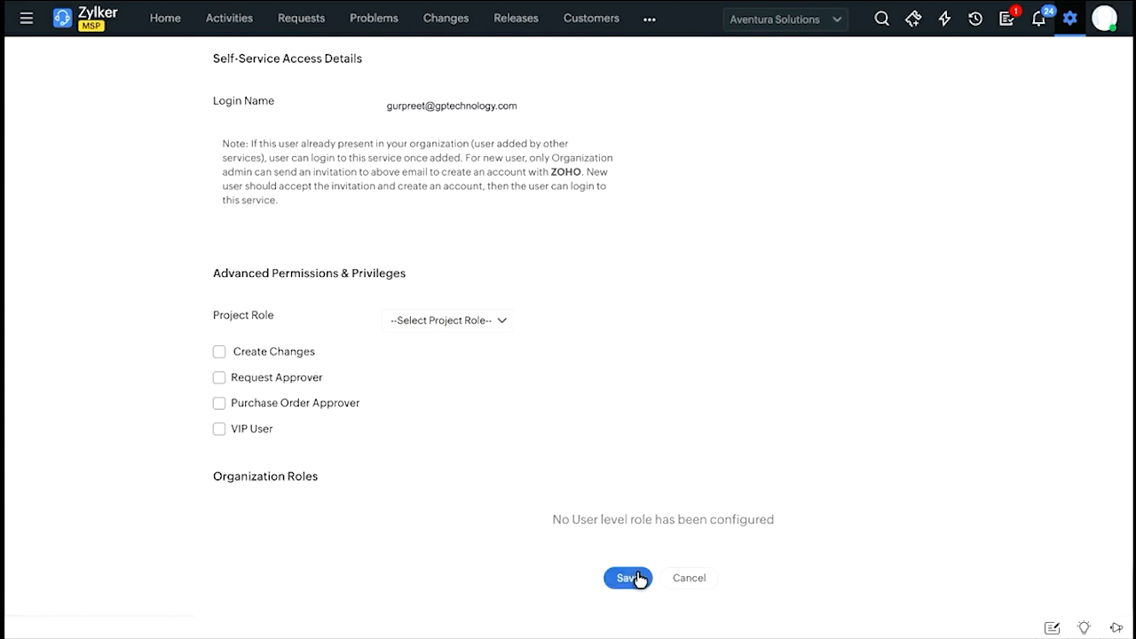
click(688, 578)
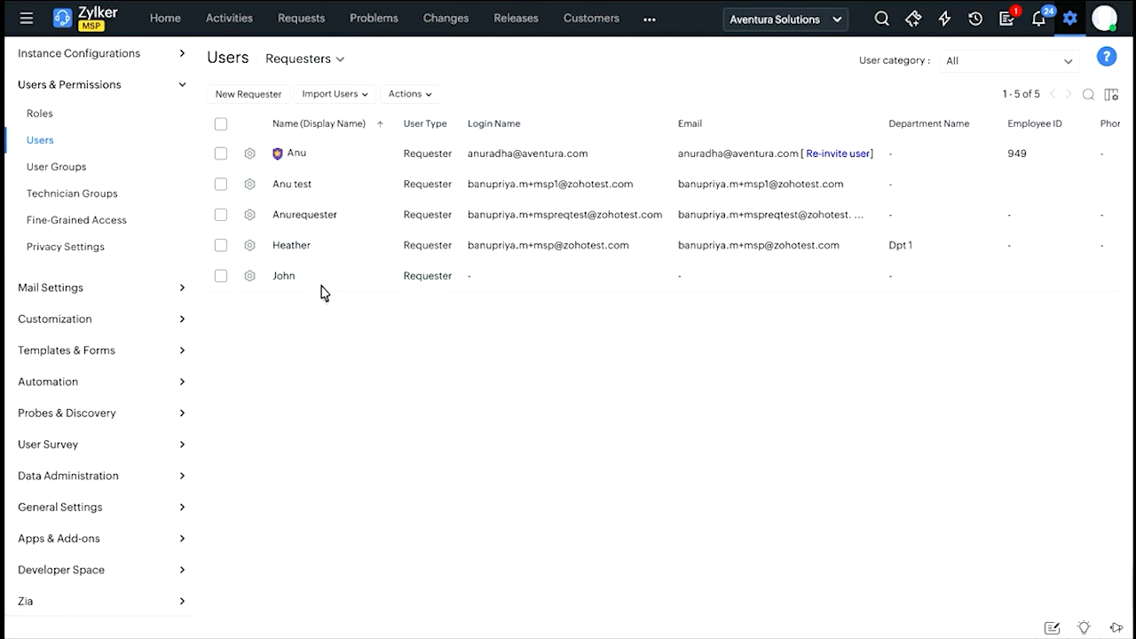
View the import options for requesters and switch the Users list to Technicians.
click(343, 100)
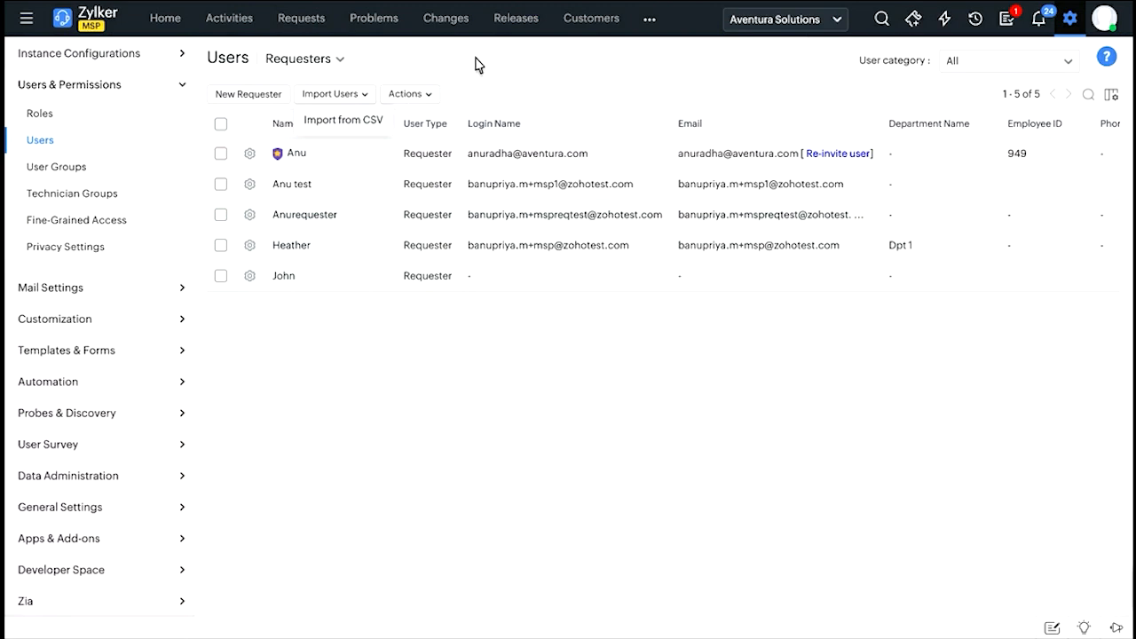
click(333, 58)
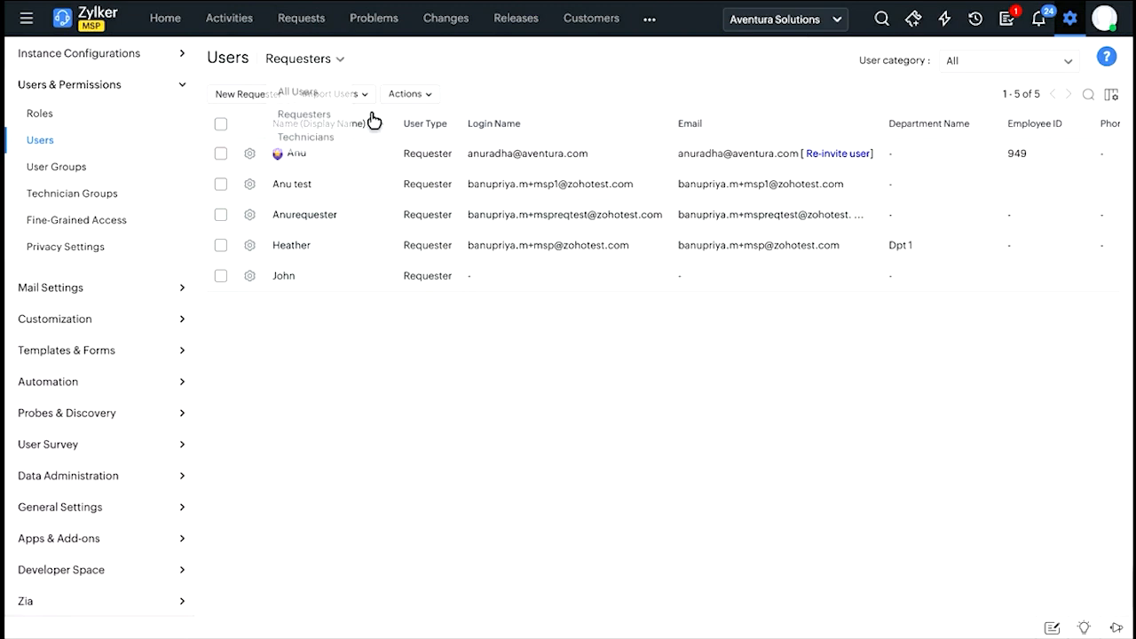
click(306, 138)
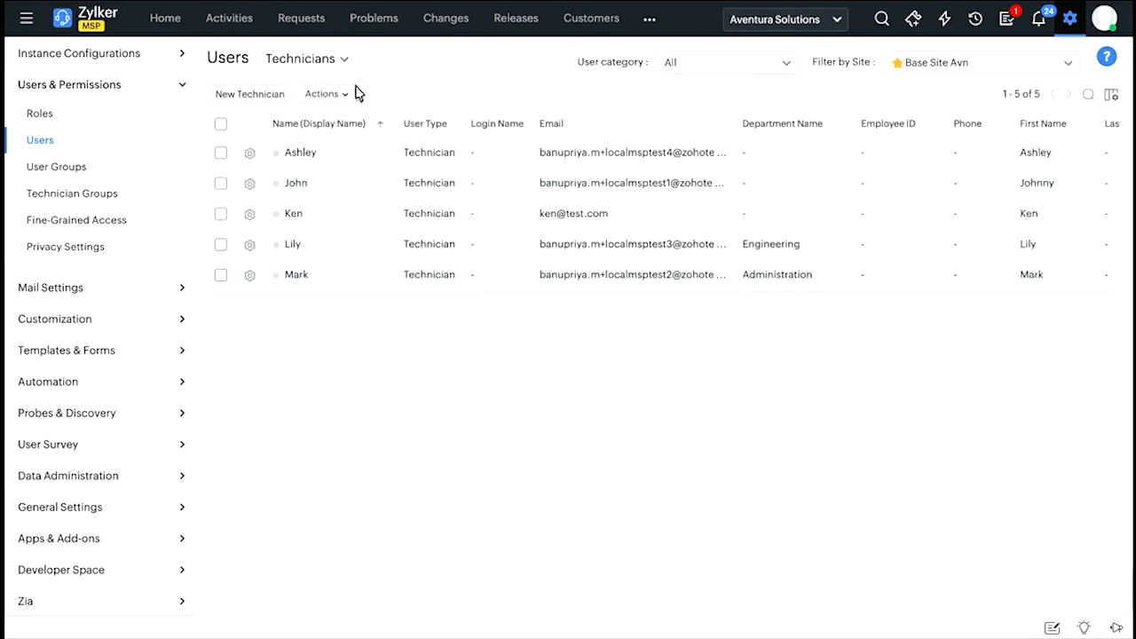
Start a new technician and examine its personal details, contact information, cost and department fields without entering values.
click(253, 95)
click(406, 130)
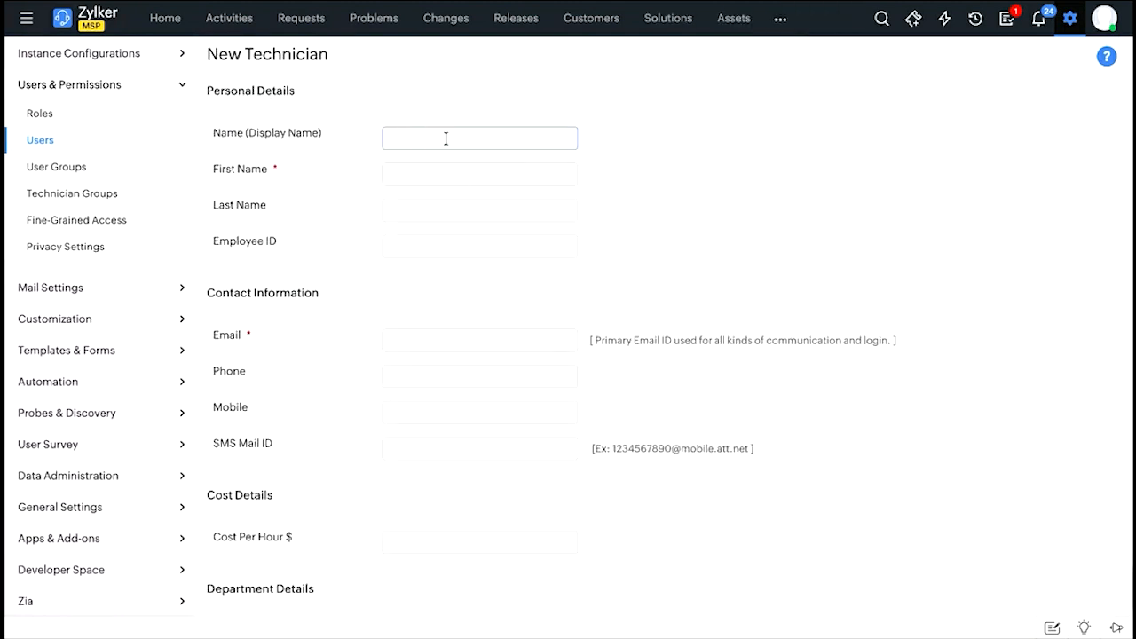
scroll(463, 204, down, 1)
scroll(463, 204, down, 1)
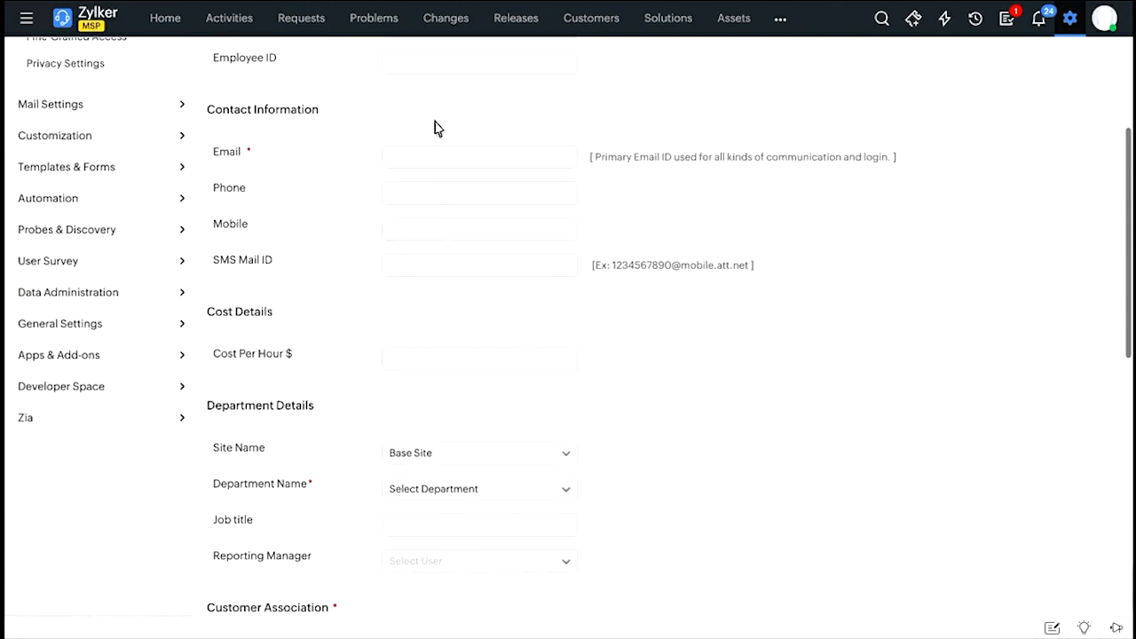
click(441, 156)
click(495, 206)
scroll(310, 198, down, 2)
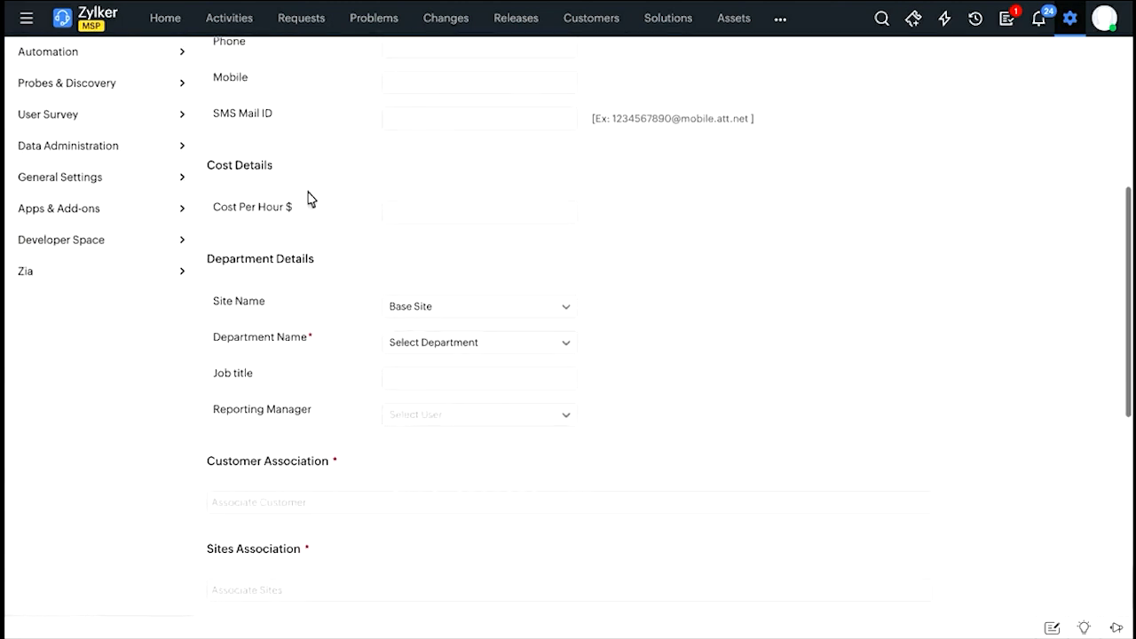
click(456, 206)
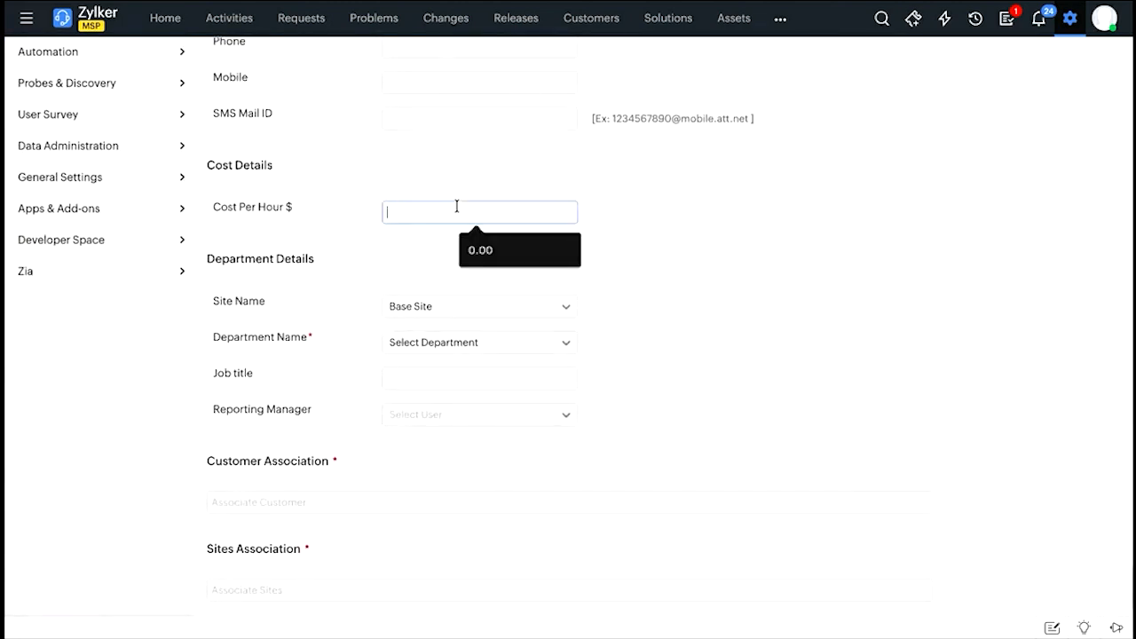
click(384, 264)
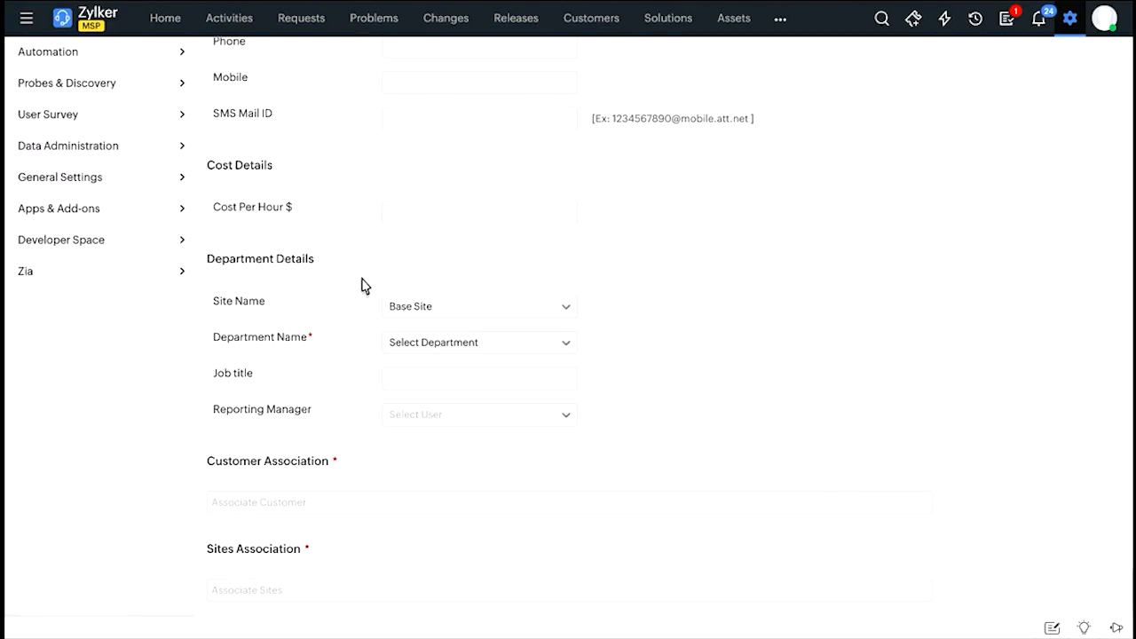
Associate the new technician with the customers Aventura Solutions, Dexterity and OaSys Cloud Solutions.
scroll(362, 285, down, 1)
scroll(362, 286, down, 3)
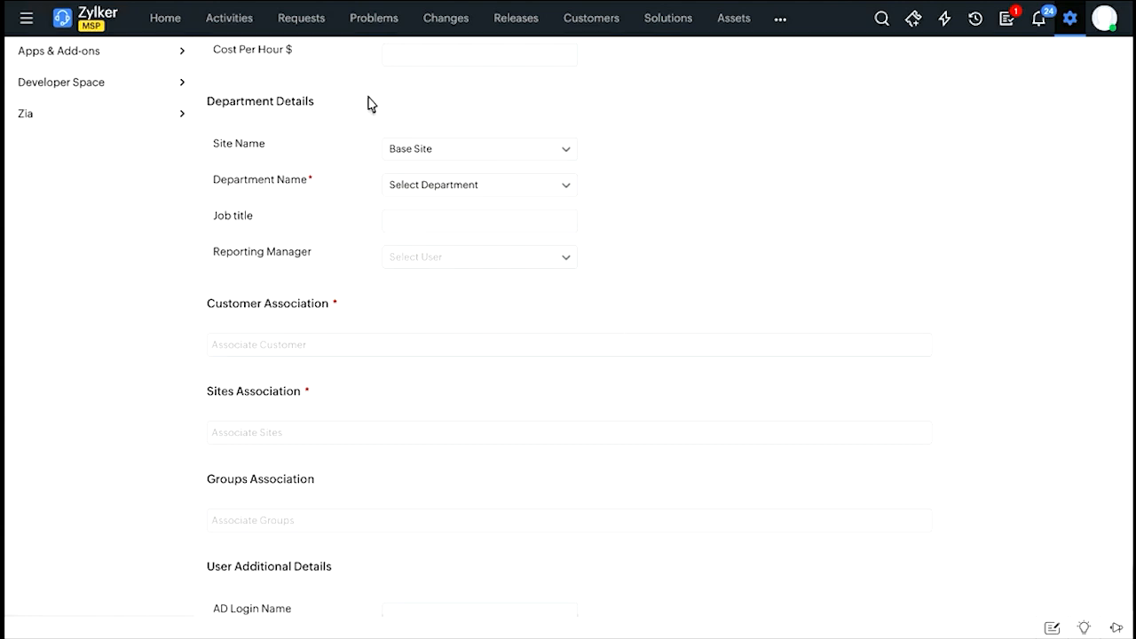
scroll(329, 310, down, 1)
scroll(329, 311, down, 2)
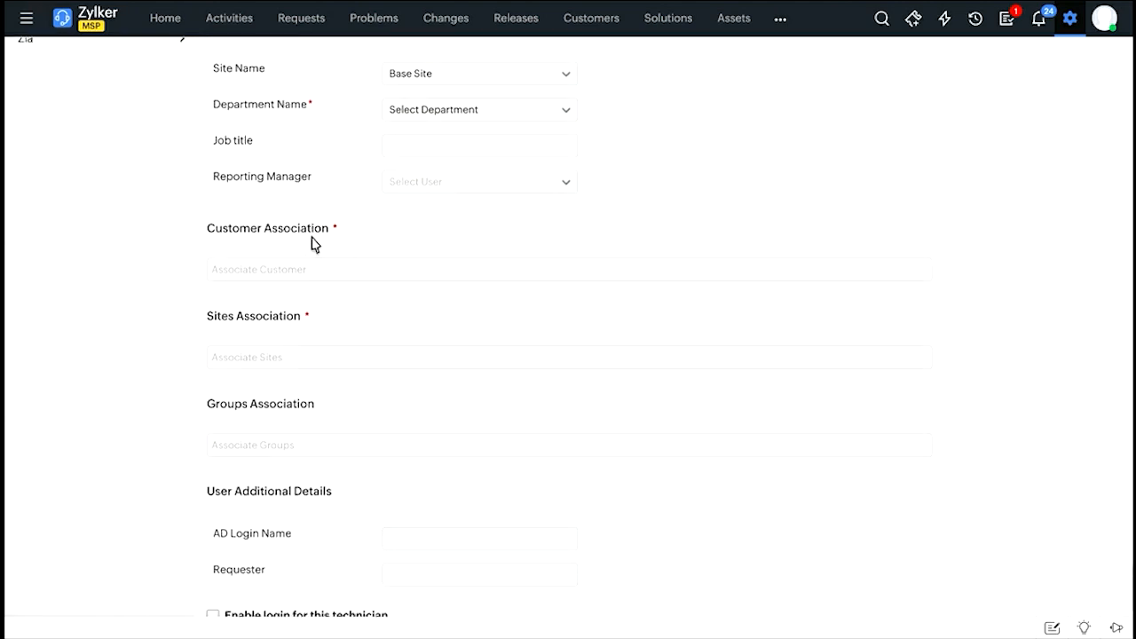
click(315, 267)
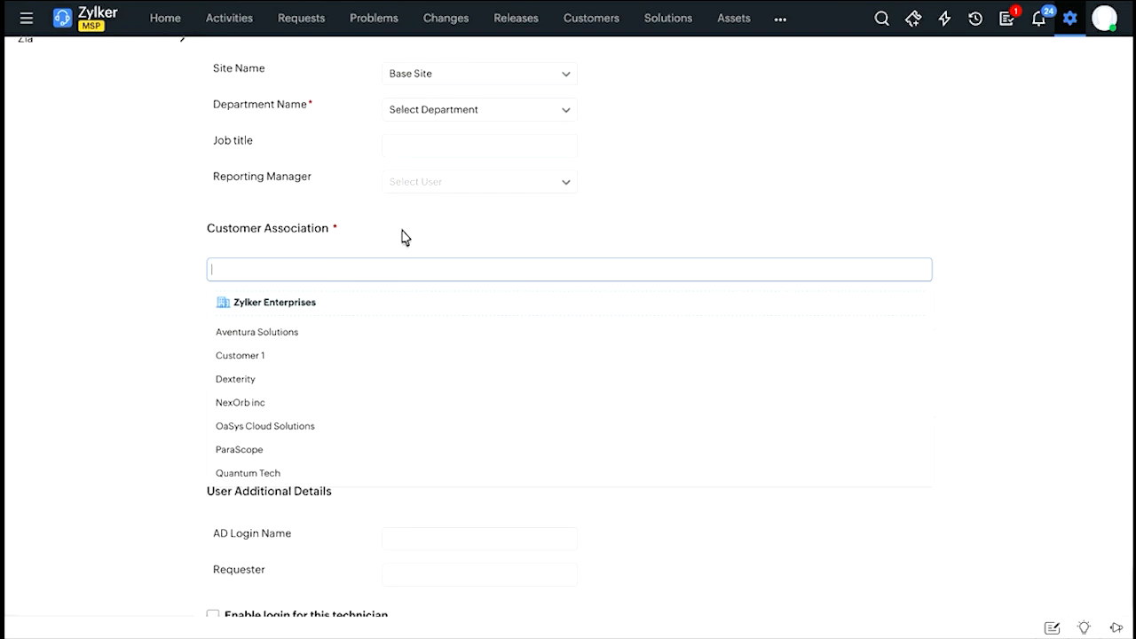
click(282, 334)
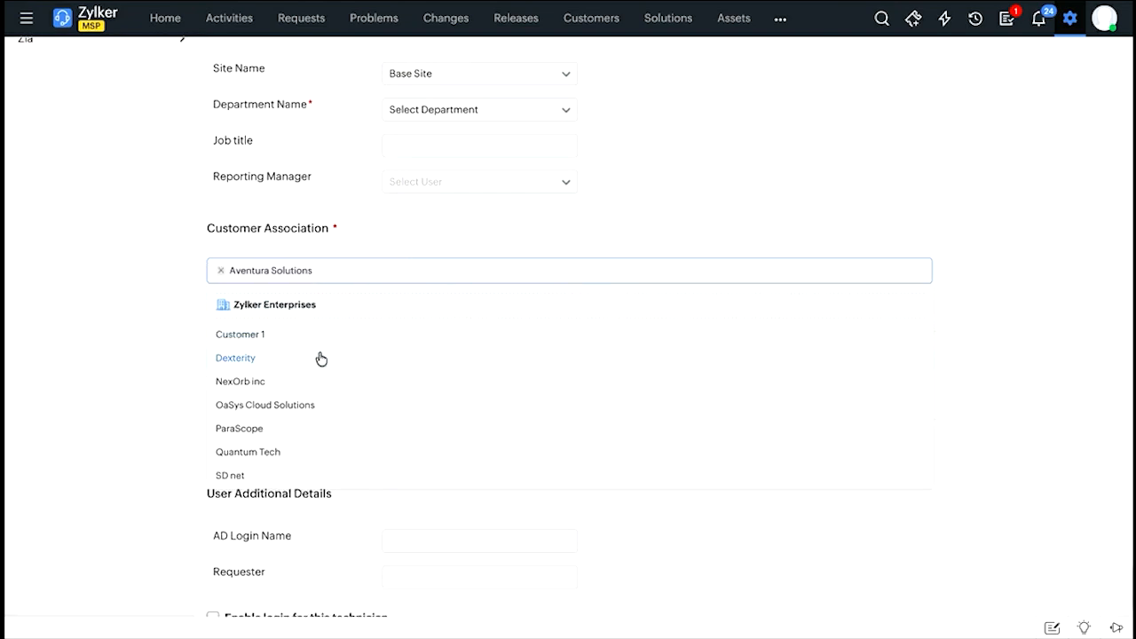
click(322, 358)
click(327, 380)
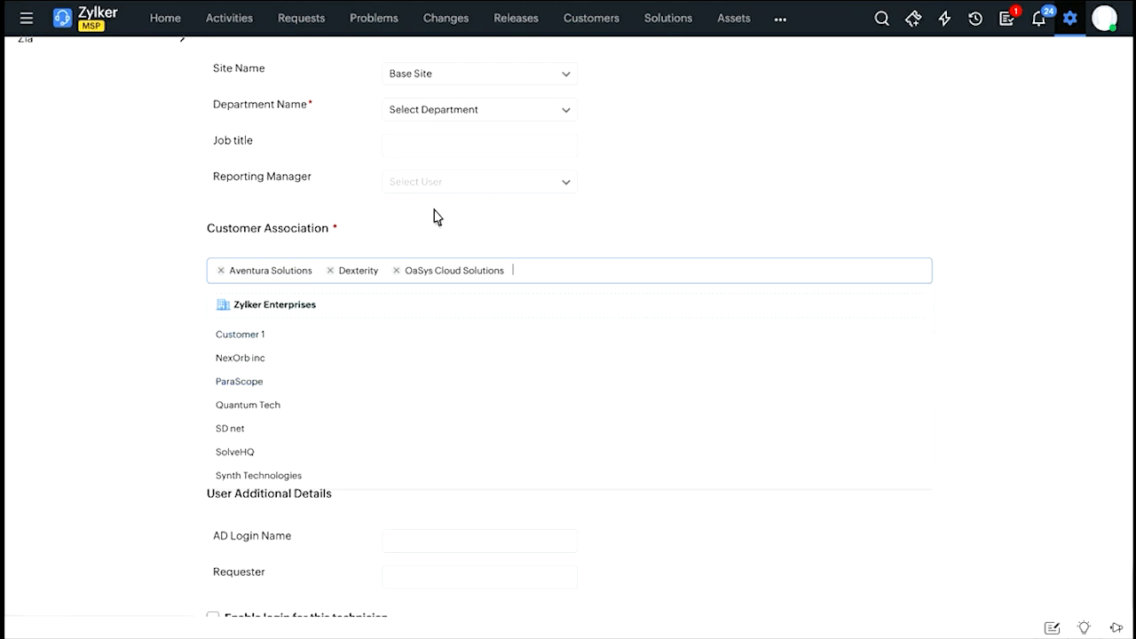
click(480, 183)
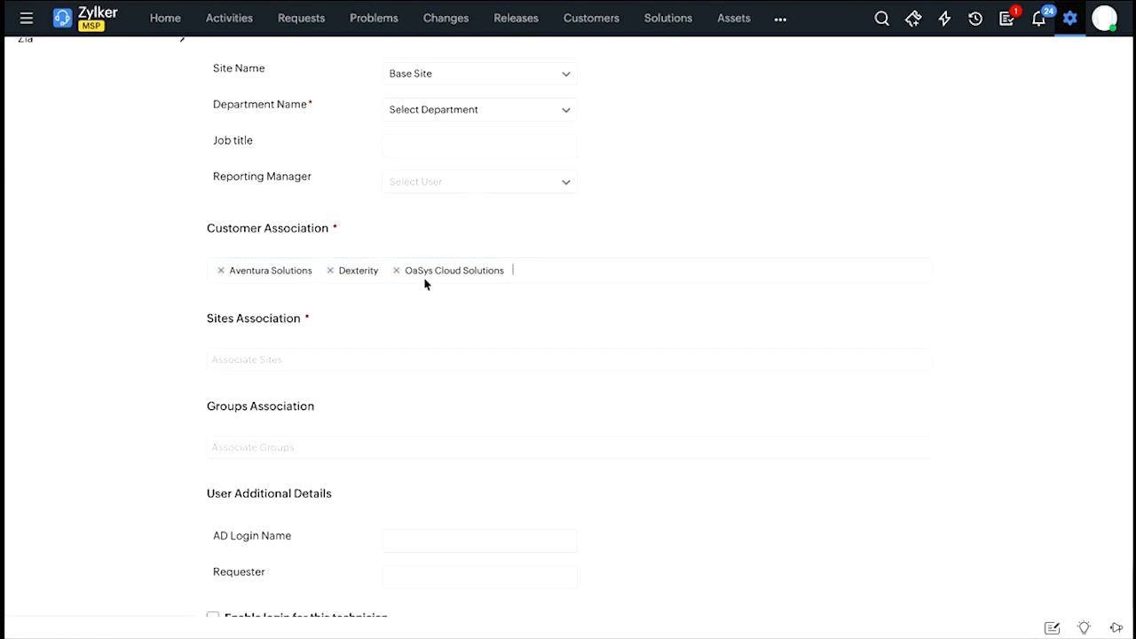
Associate the new technician with the base sites of OaSys Cloud Solutions, Dexterity and Aventura Solutions, plus Aventura's Chennai site.
scroll(424, 282, down, 1)
click(264, 286)
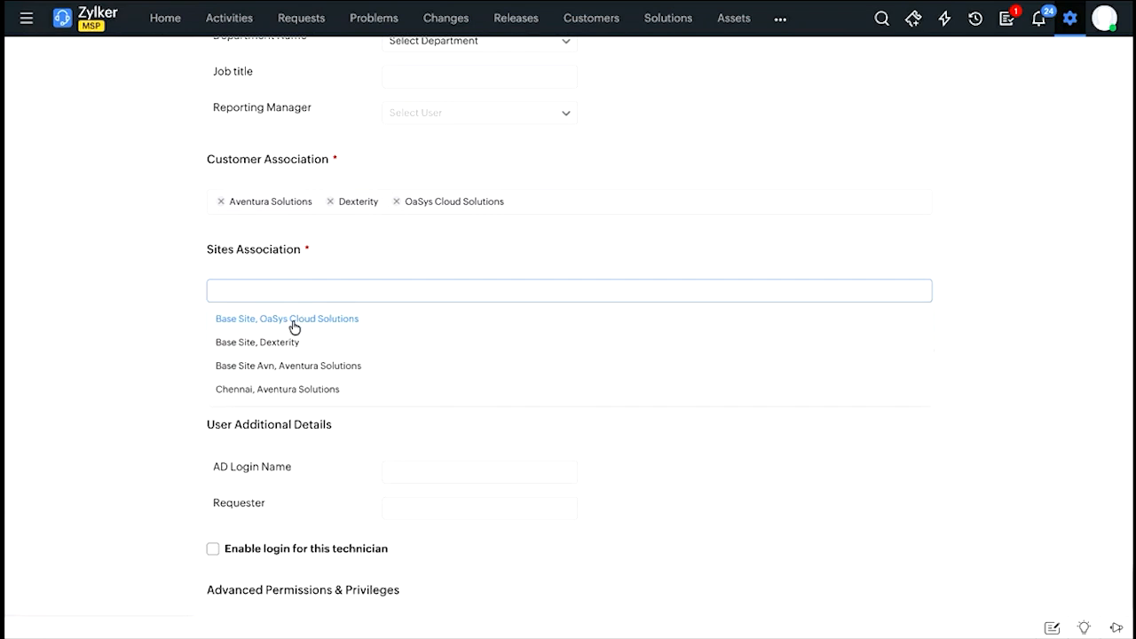
click(294, 321)
click(293, 321)
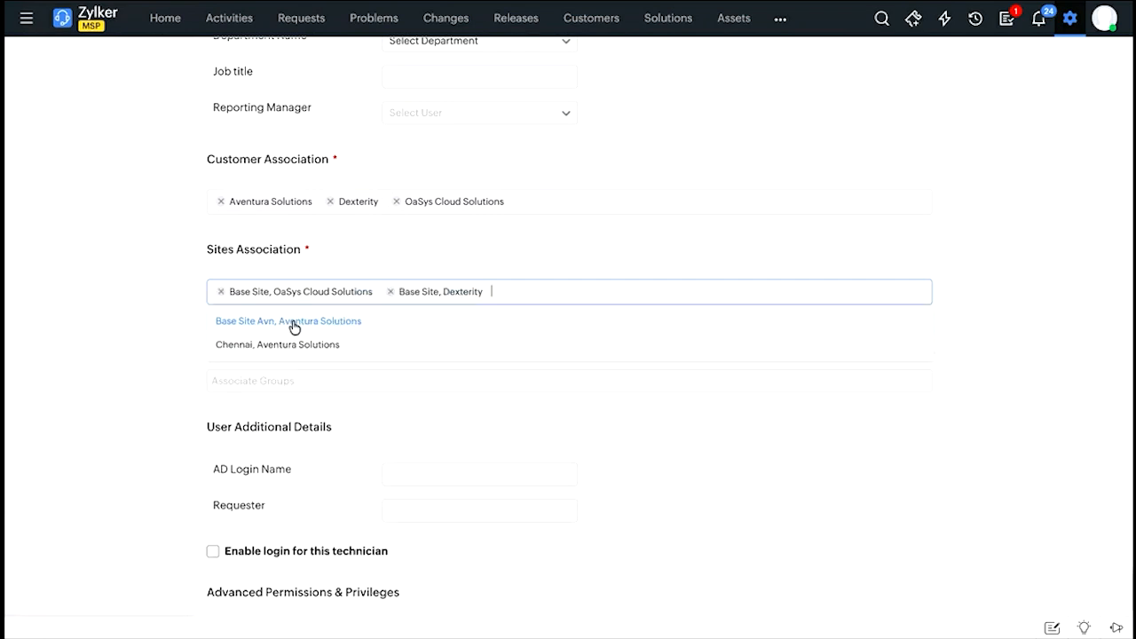
click(293, 321)
click(294, 321)
click(293, 328)
Add the new technician to the Network incidents group of Base Site Avn, Aventura Solutions.
scroll(390, 293, down, 1)
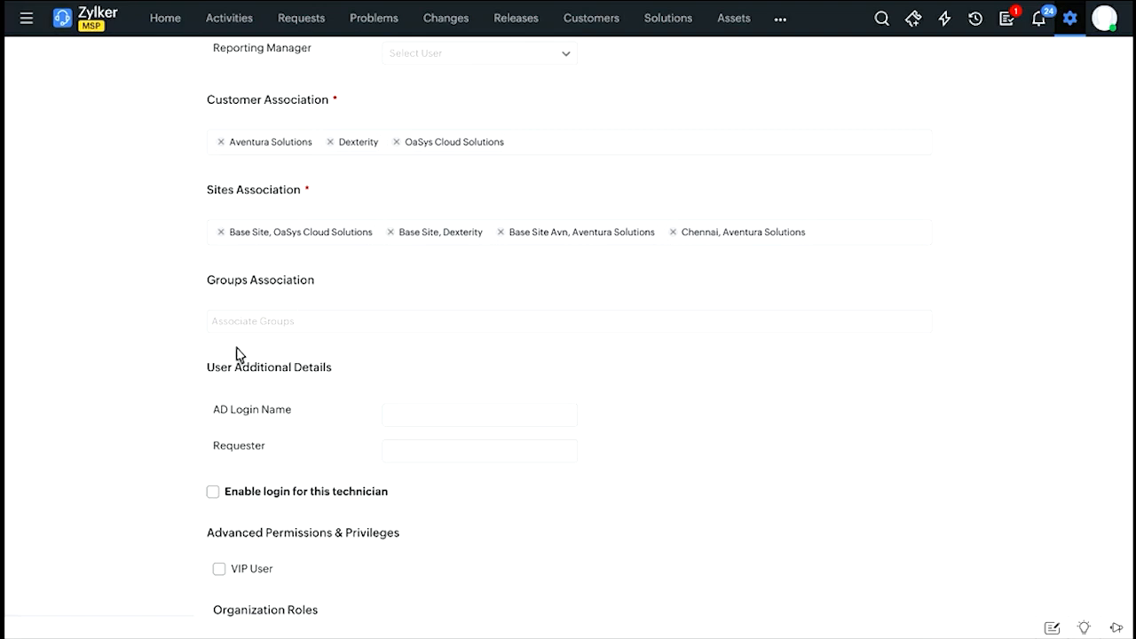
click(257, 321)
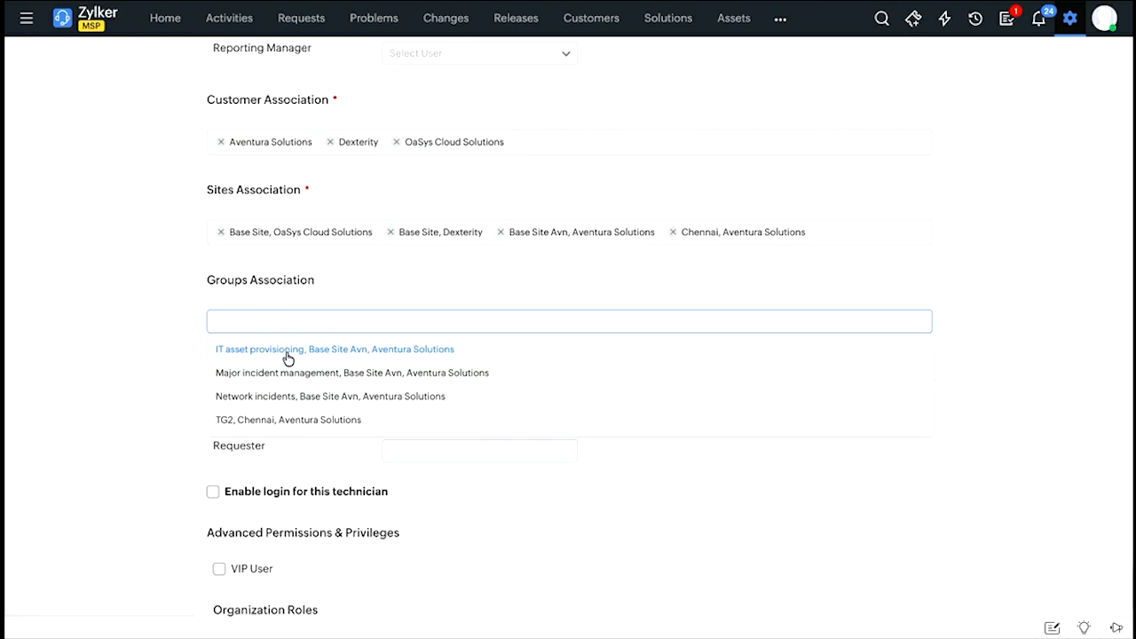
click(249, 397)
click(334, 290)
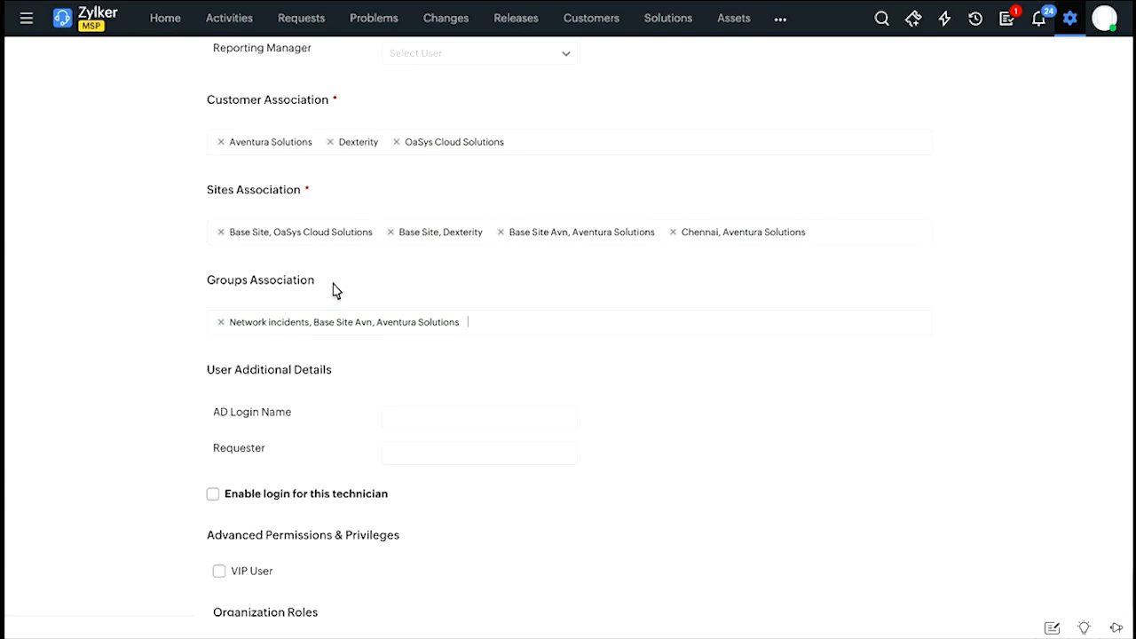
Enable login for the new technician and examine the login details and privilege options.
scroll(336, 292, down, 2)
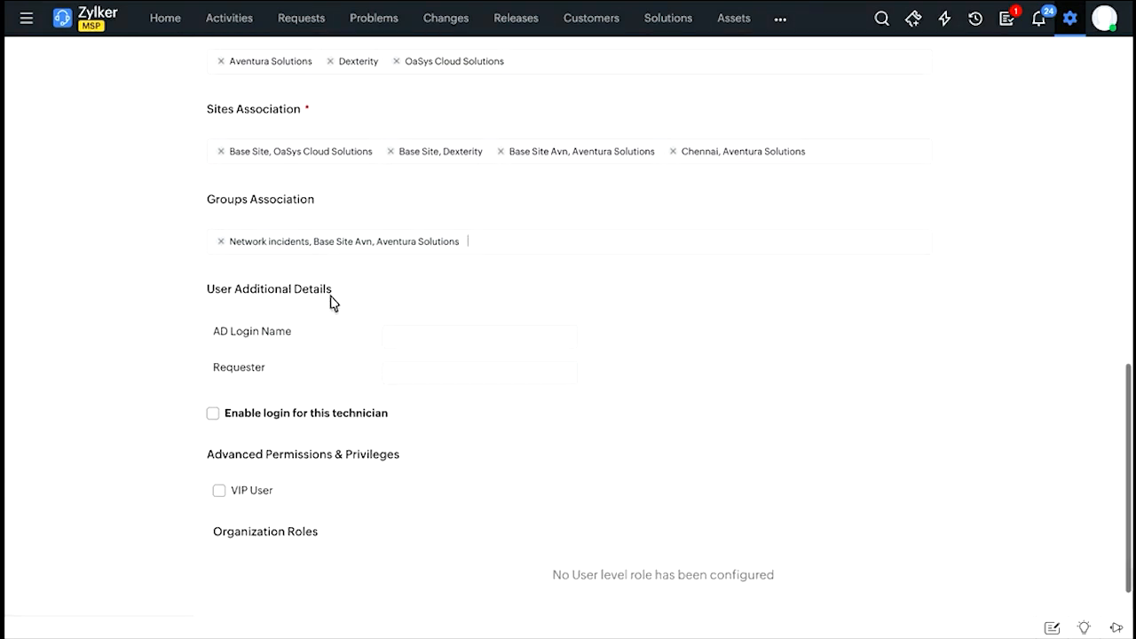
scroll(330, 301, down, 1)
click(214, 360)
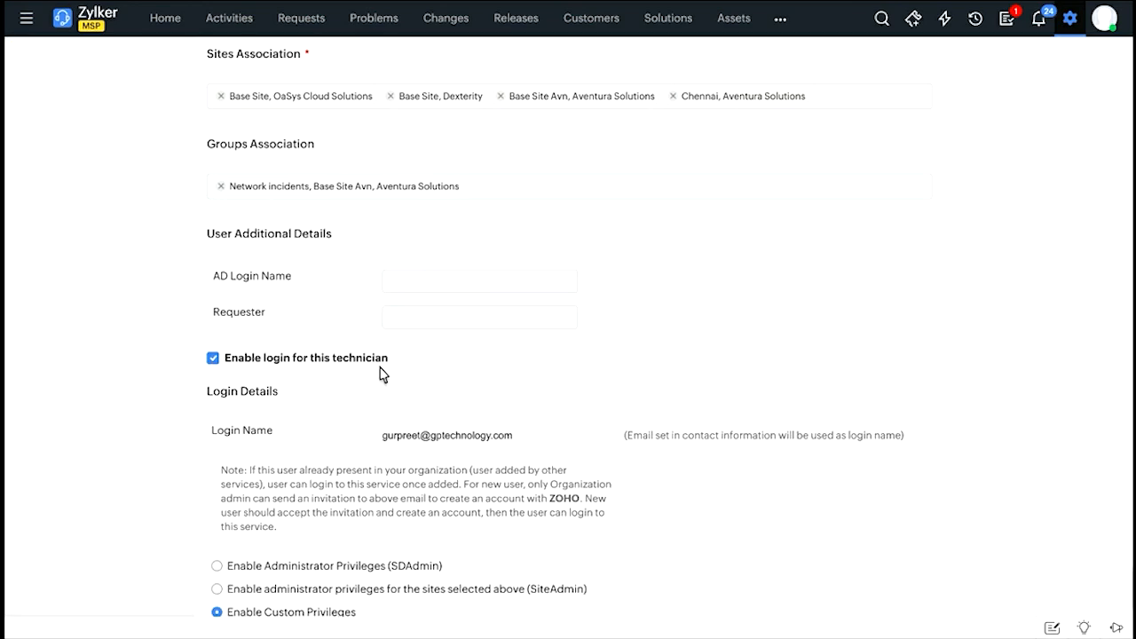
scroll(381, 373, down, 1)
scroll(498, 382, down, 1)
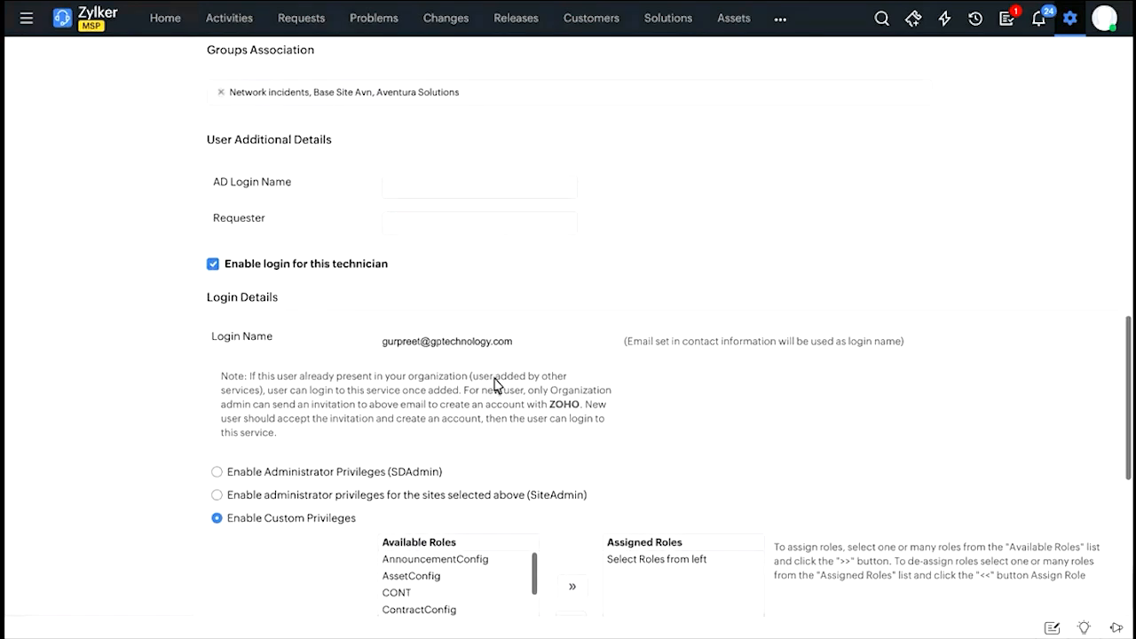
scroll(411, 329, down, 2)
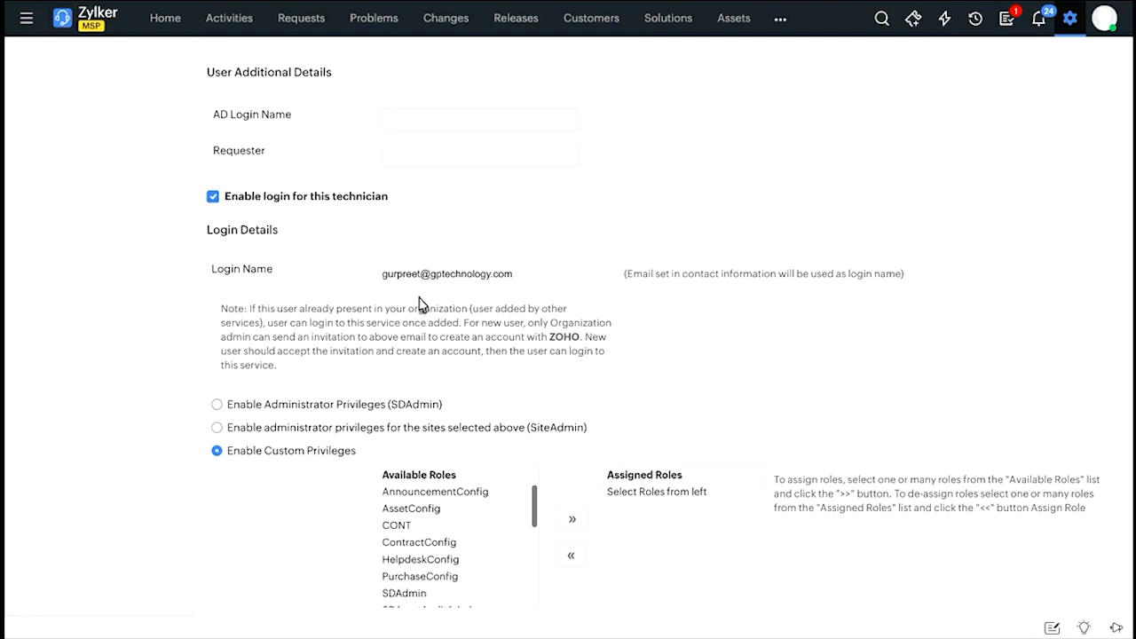
Try the SDAdmin and SiteAdmin privilege options for the technician and switch back to custom privileges.
scroll(421, 305, down, 1)
scroll(421, 304, down, 2)
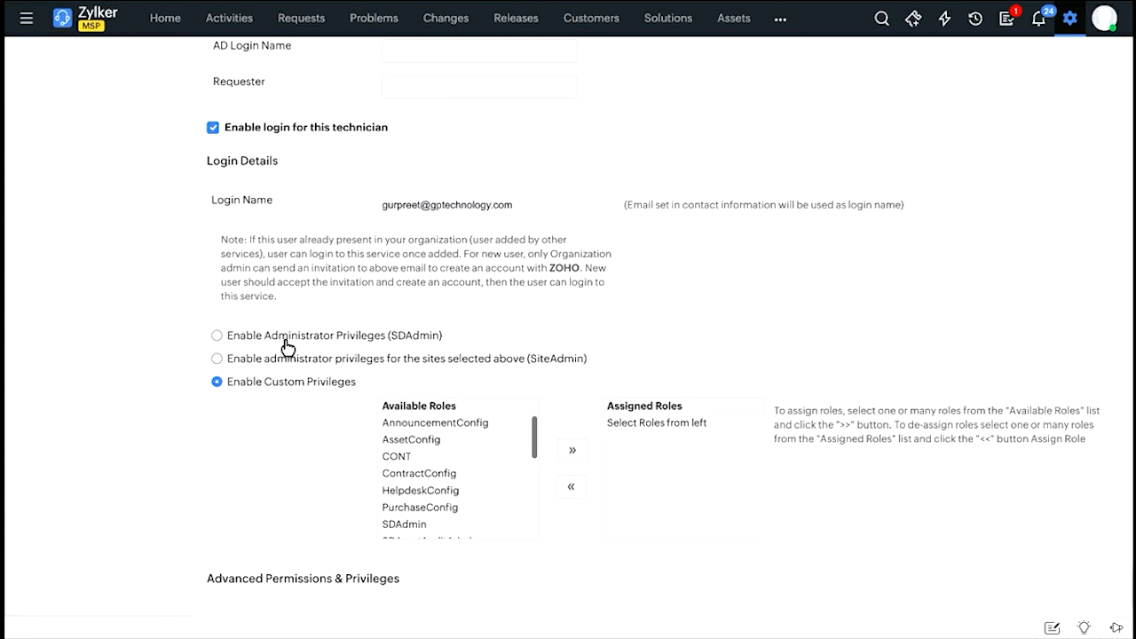
click(216, 337)
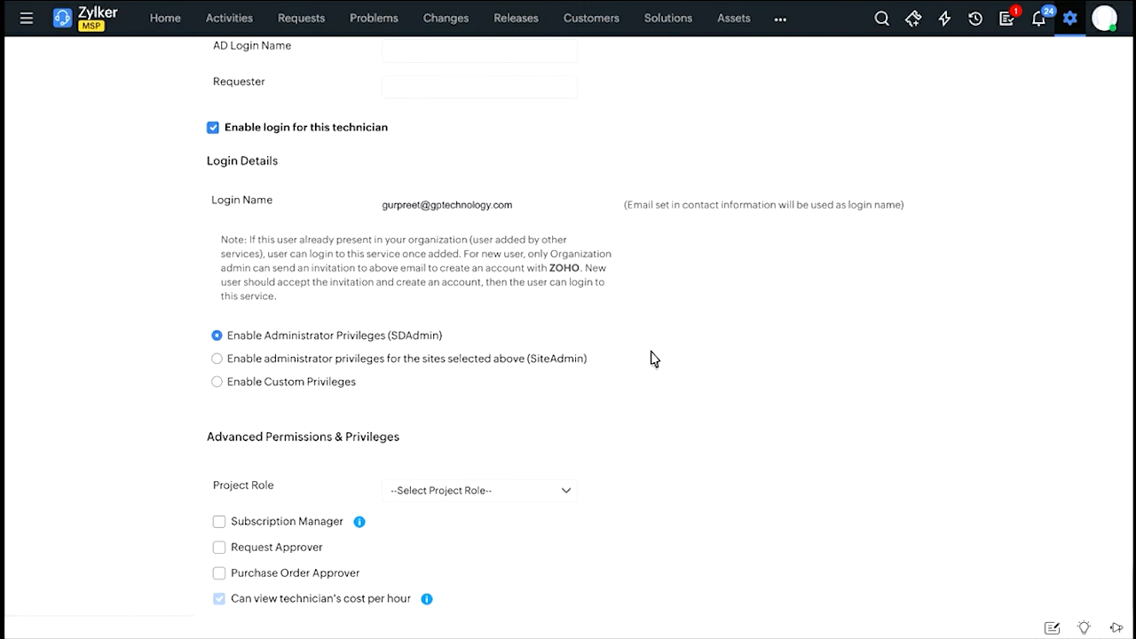
click(381, 363)
click(324, 388)
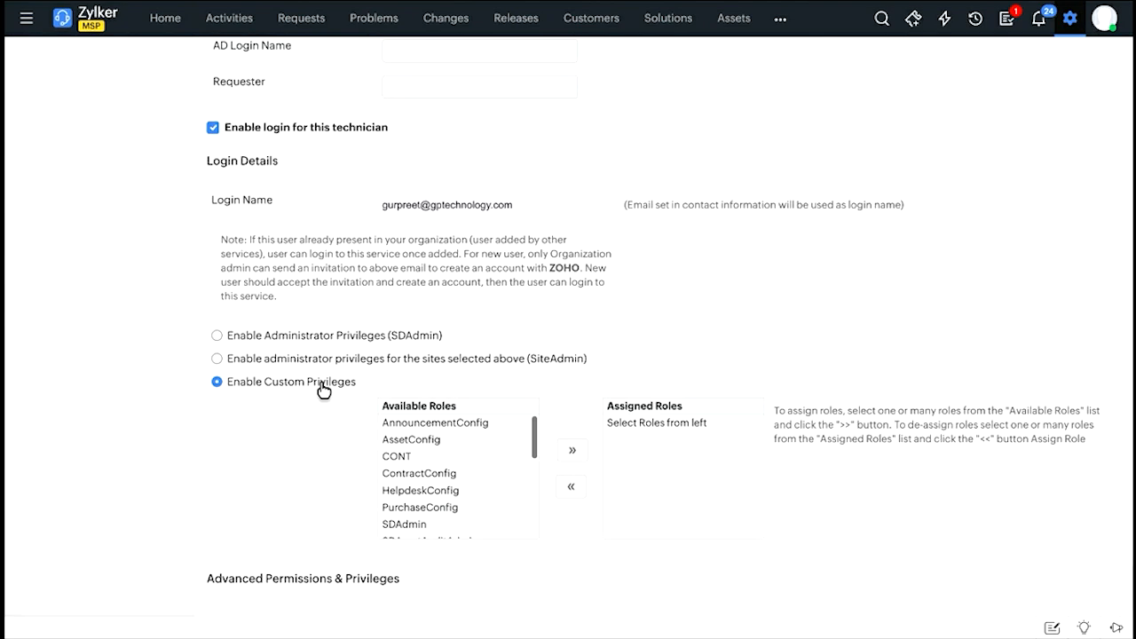
Assign the SDAdmin role to the technician under the custom privileges.
scroll(367, 363, down, 1)
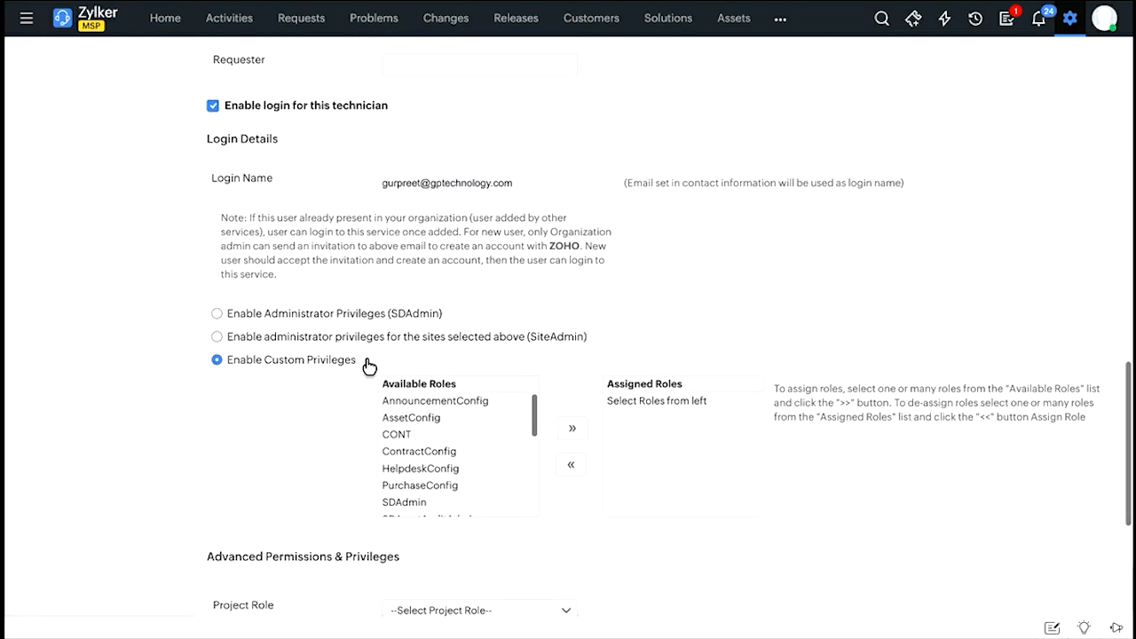
scroll(368, 363, down, 1)
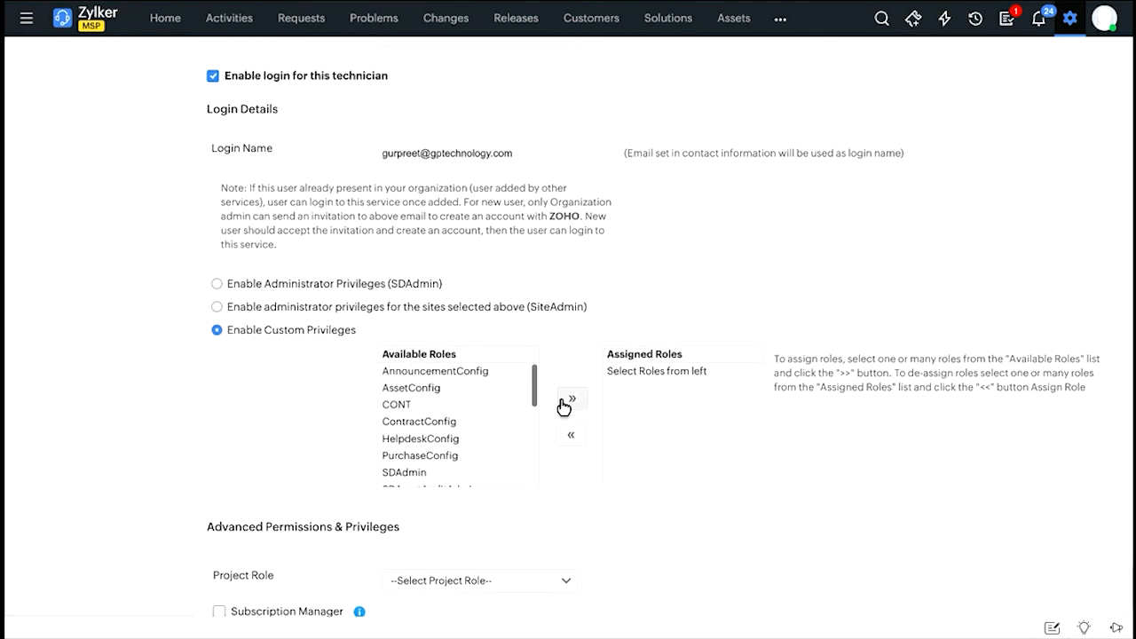
scroll(563, 406, down, 2)
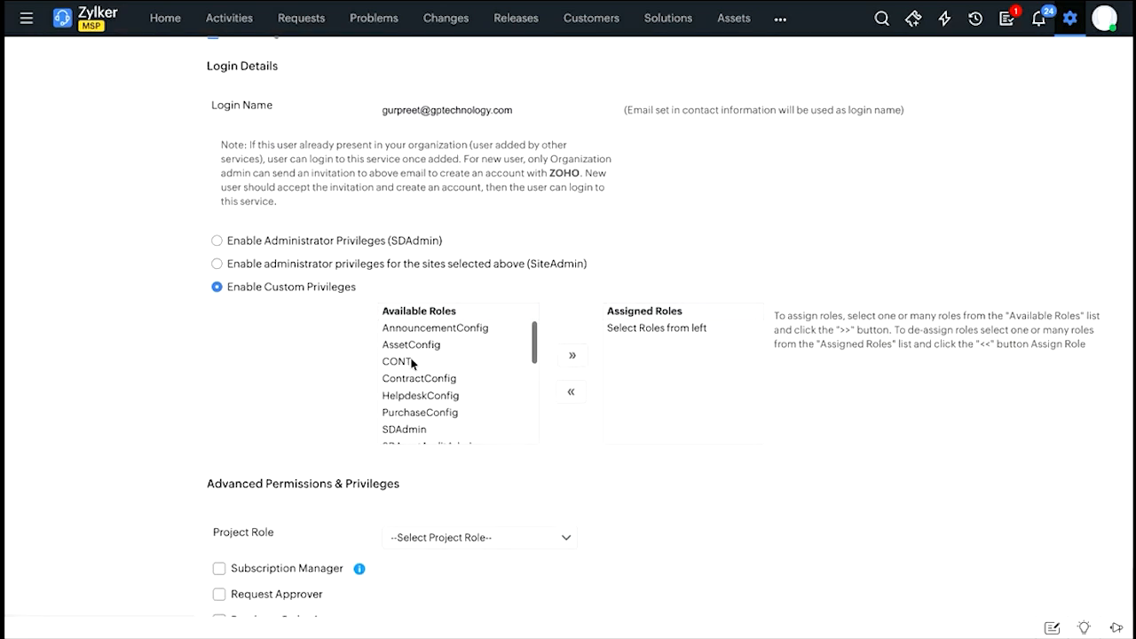
click(436, 430)
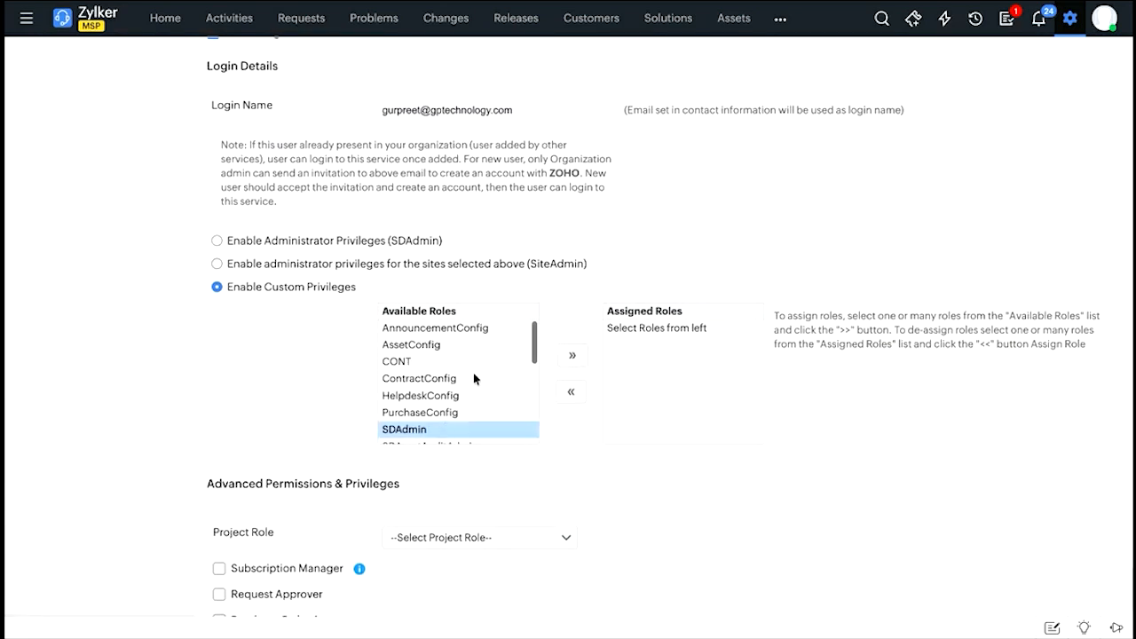
click(572, 355)
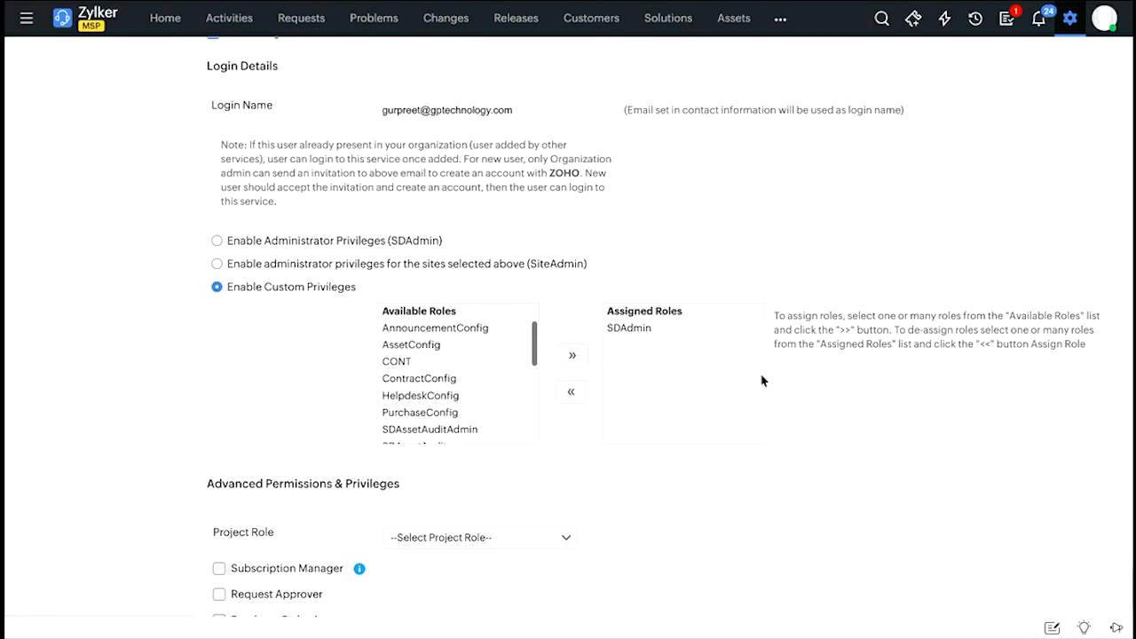
Examine the technician's advanced permissions and organization roles, and cancel the form without saving.
scroll(761, 380, down, 3)
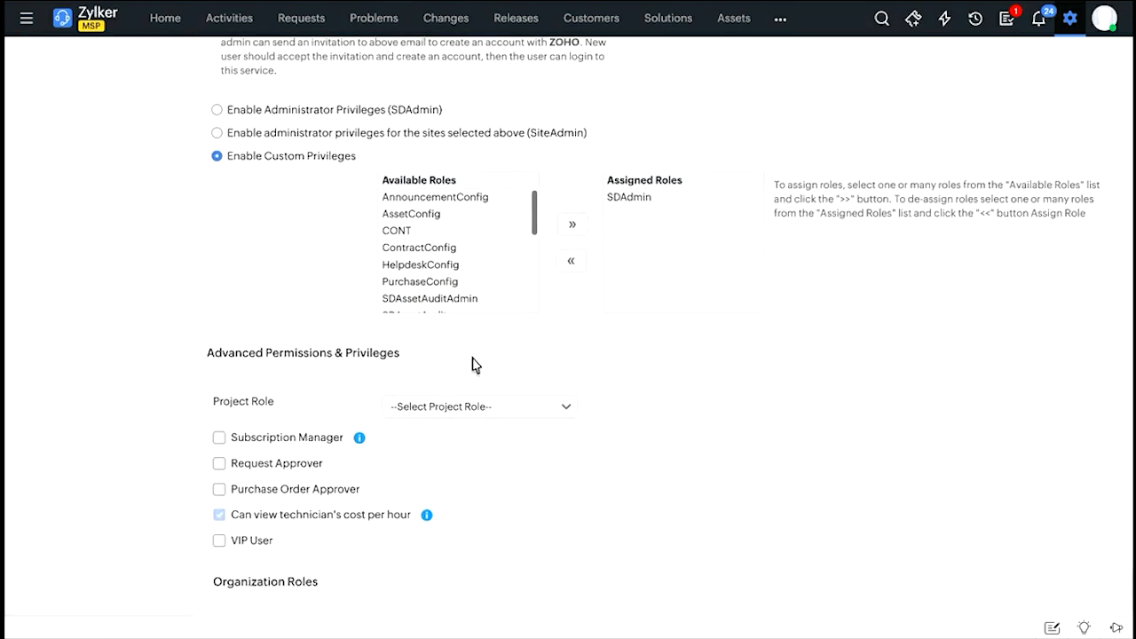
scroll(473, 364, down, 1)
scroll(473, 364, down, 1)
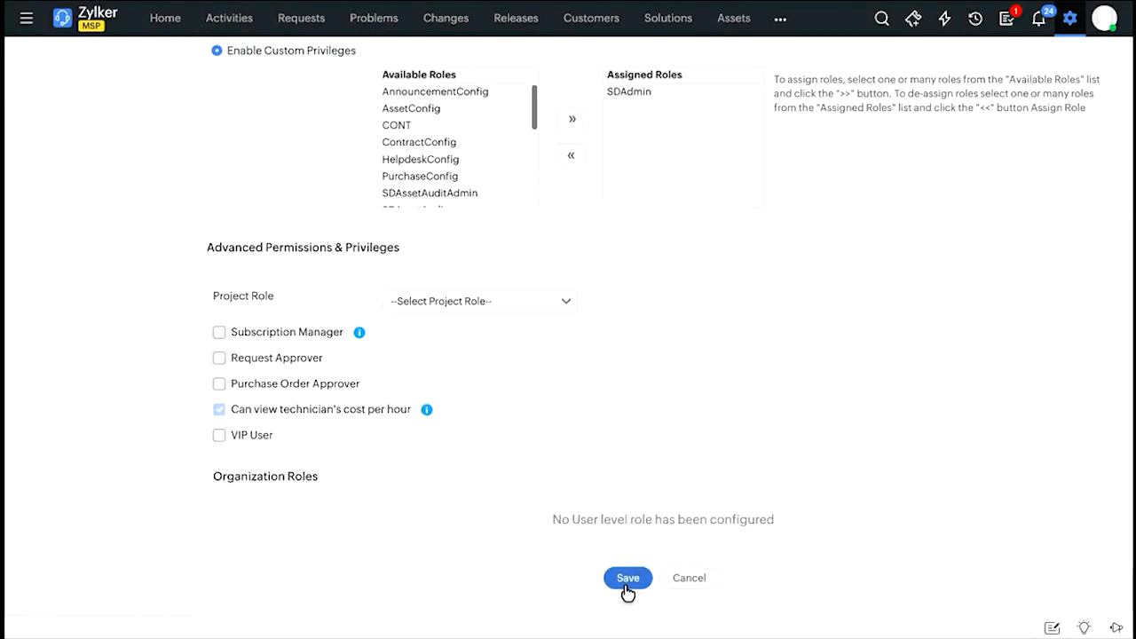
click(690, 578)
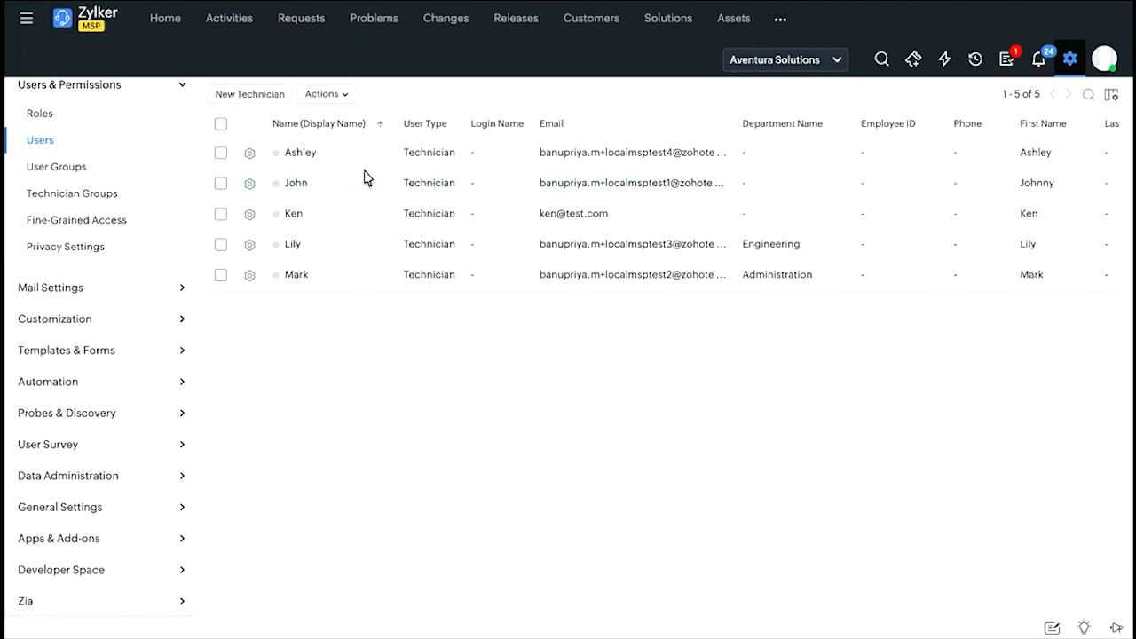
Start a new user group for Aventura Solutions filtered by Department is Engineering (Base Site Avn), and cancel it without saving.
click(151, 165)
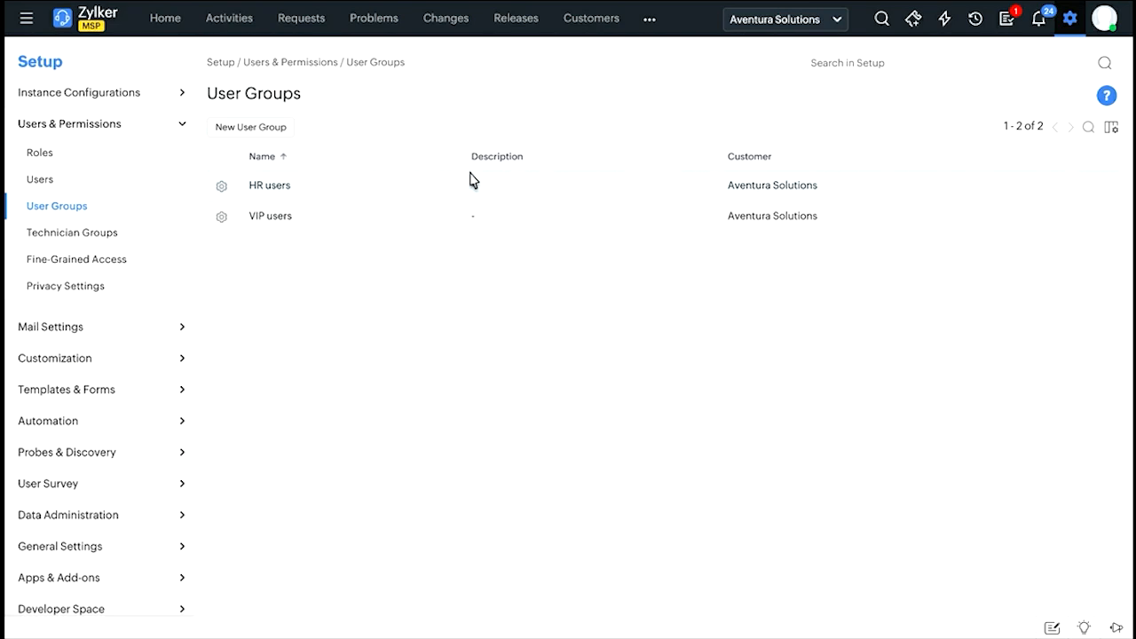
click(253, 131)
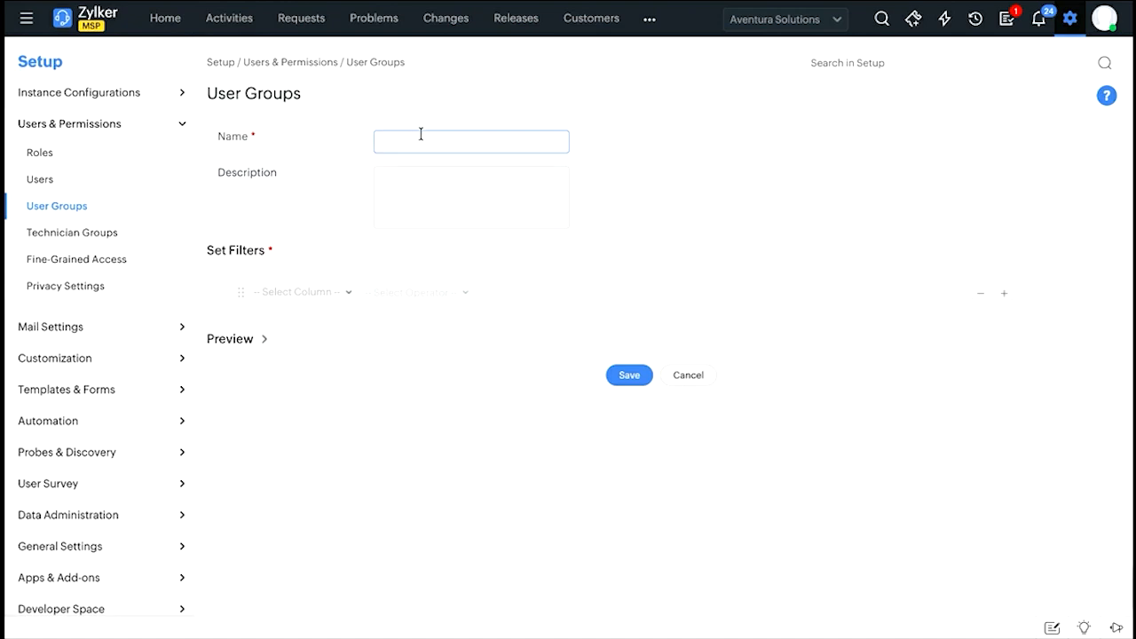
click(316, 303)
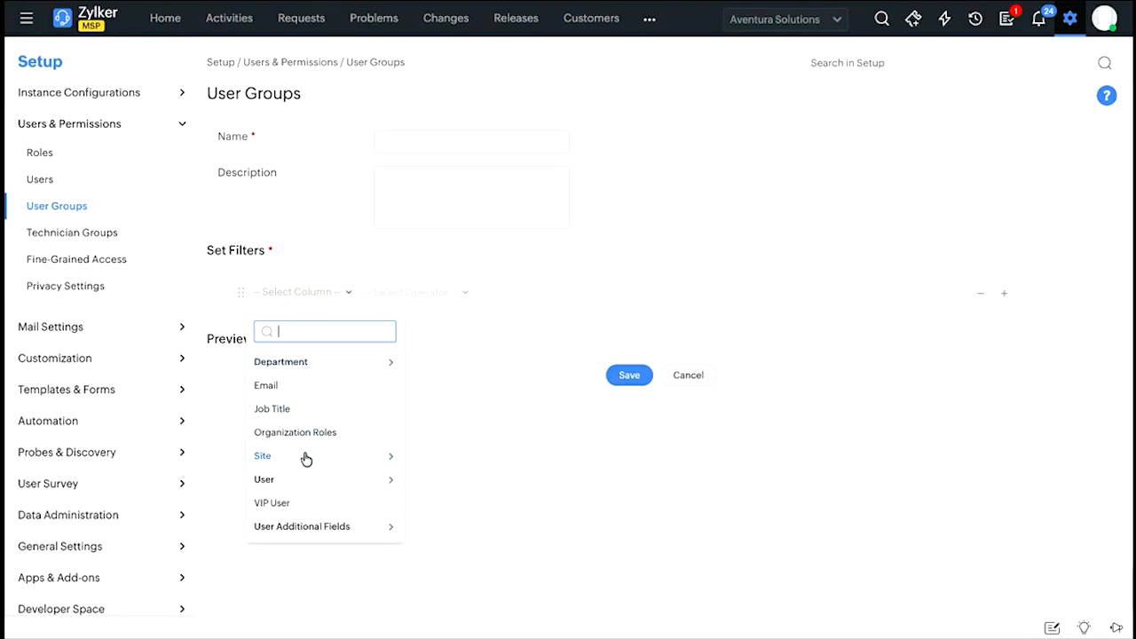
click(325, 365)
click(367, 358)
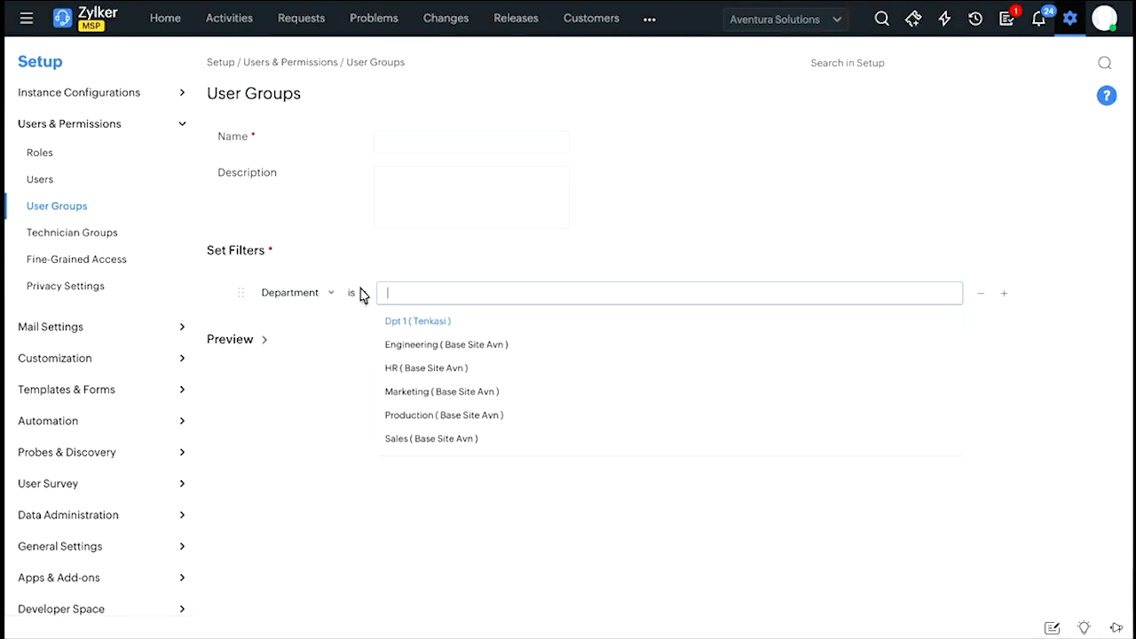
click(419, 345)
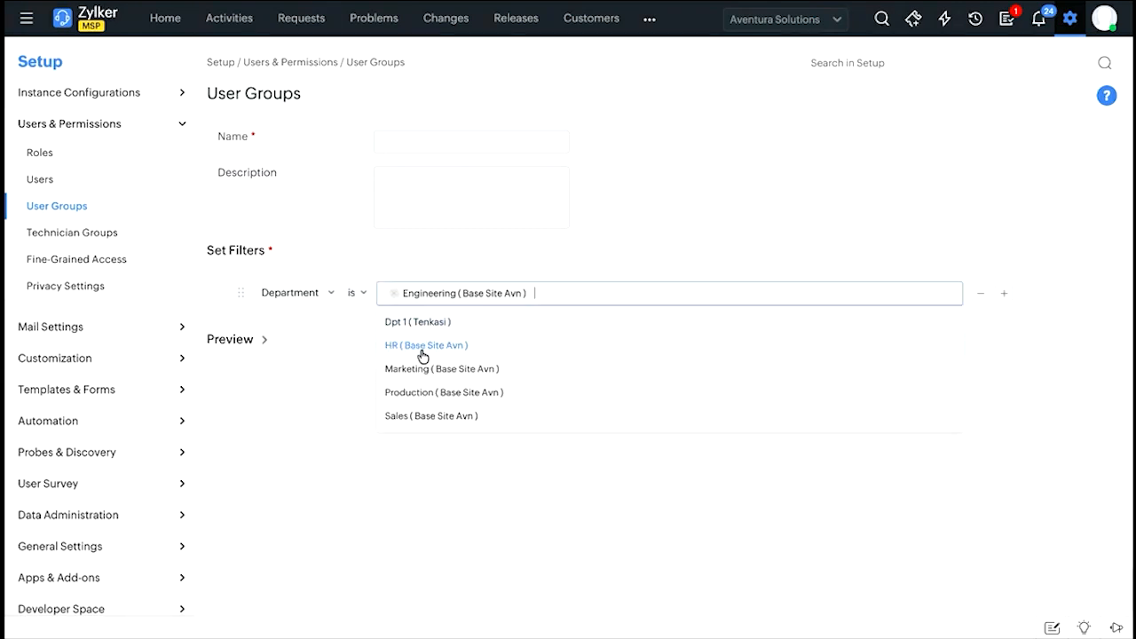
click(337, 369)
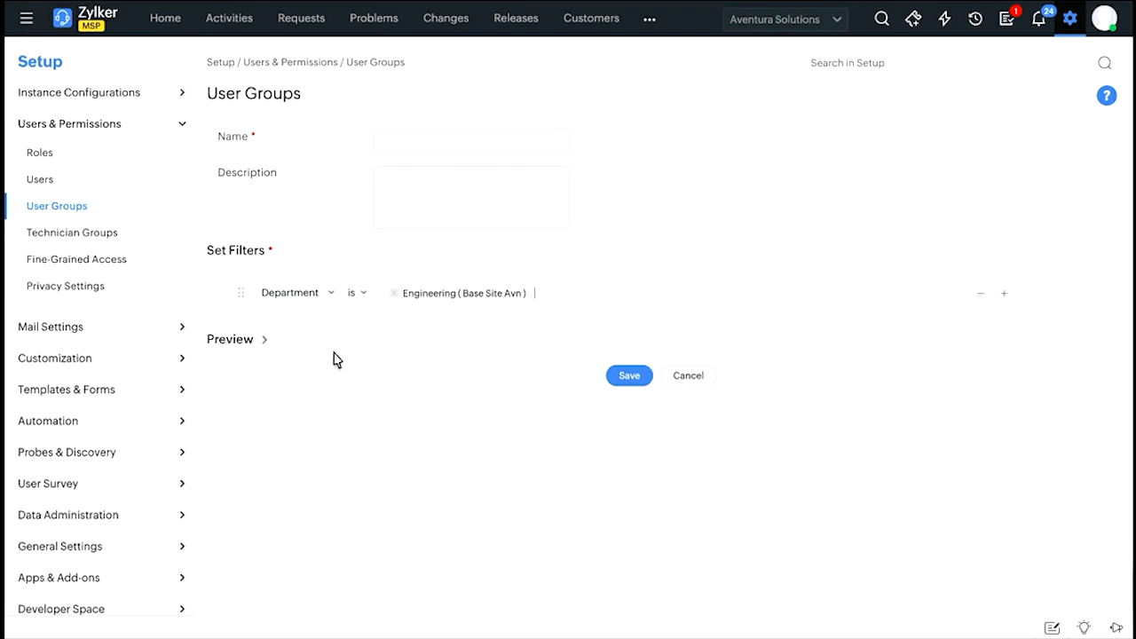
click(688, 377)
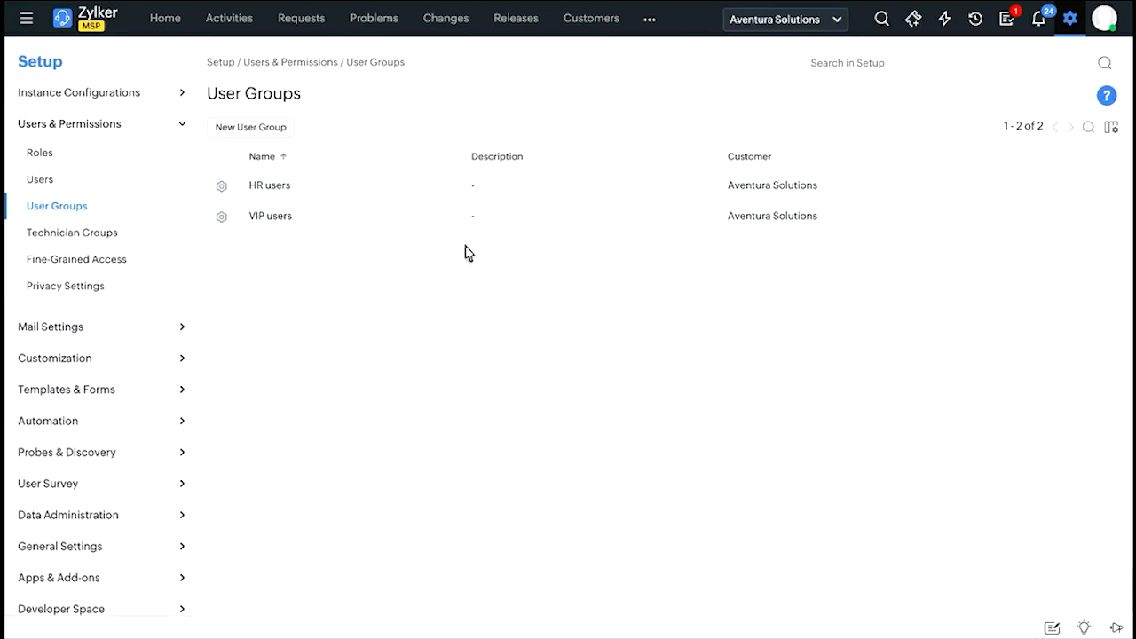
Open a new technician group form for Base Site Avn and examine its technician choices, notification options and group mail settings.
click(80, 244)
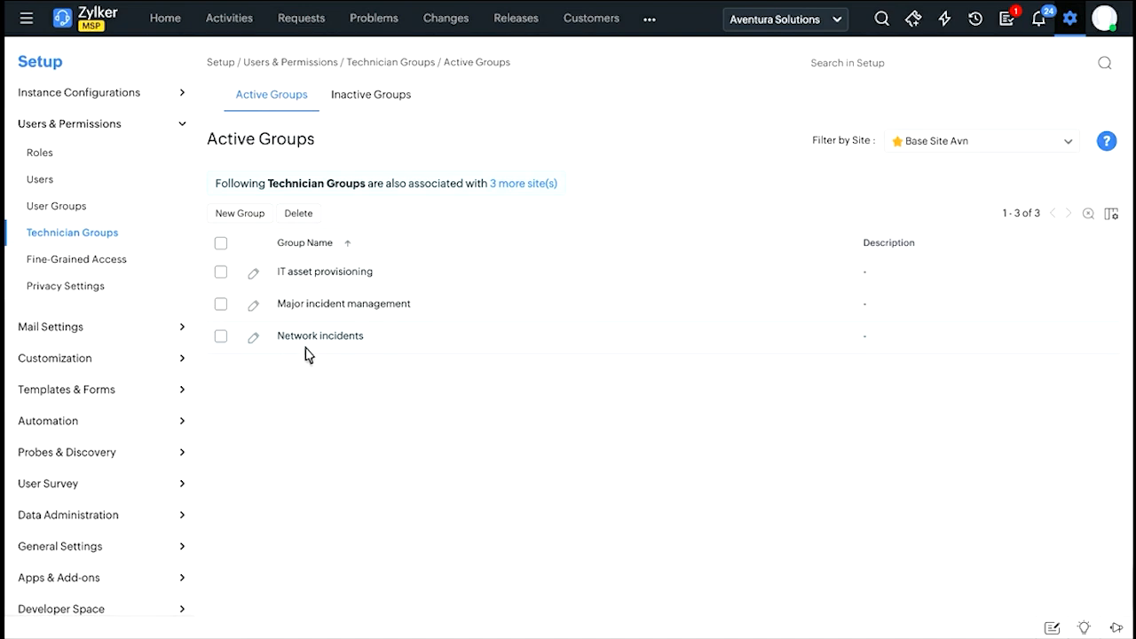
click(245, 214)
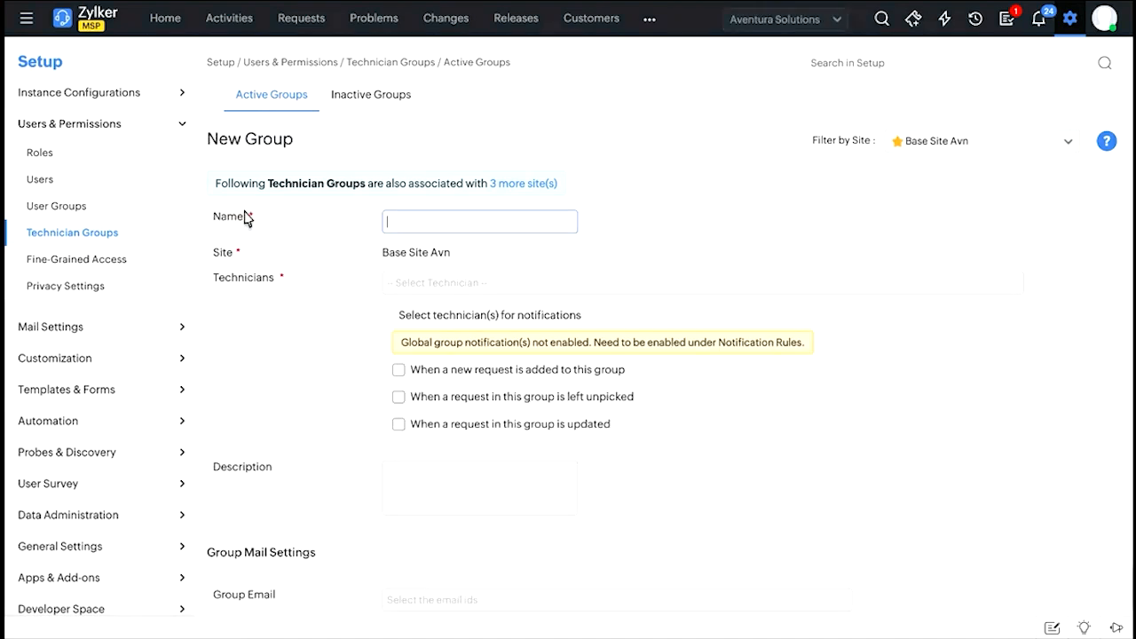
scroll(245, 218, down, 1)
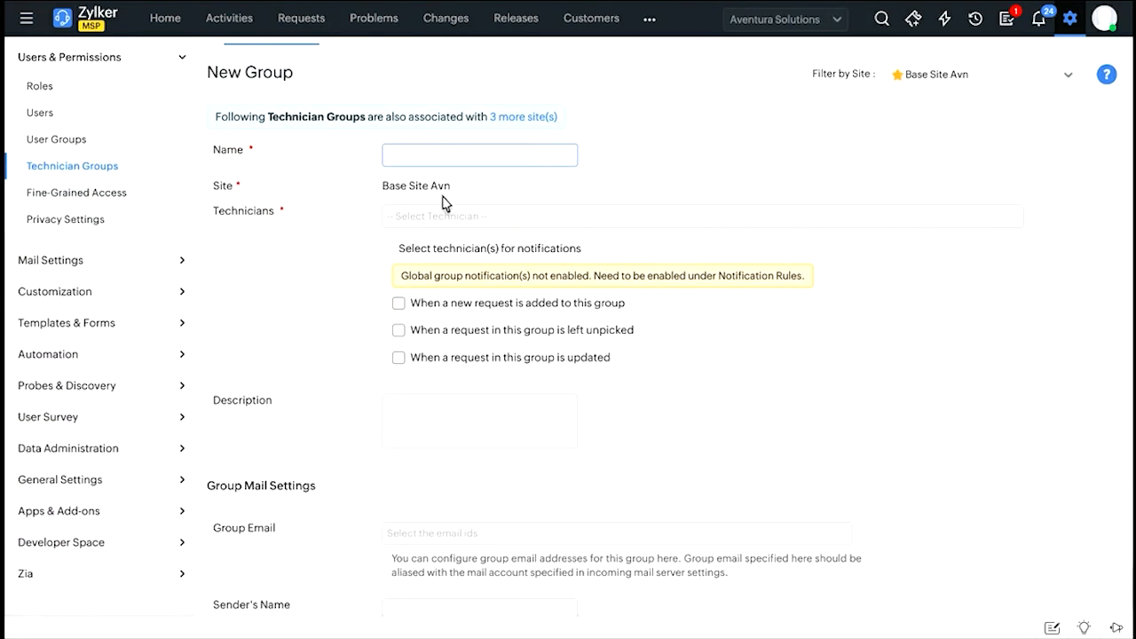
scroll(444, 202, down, 1)
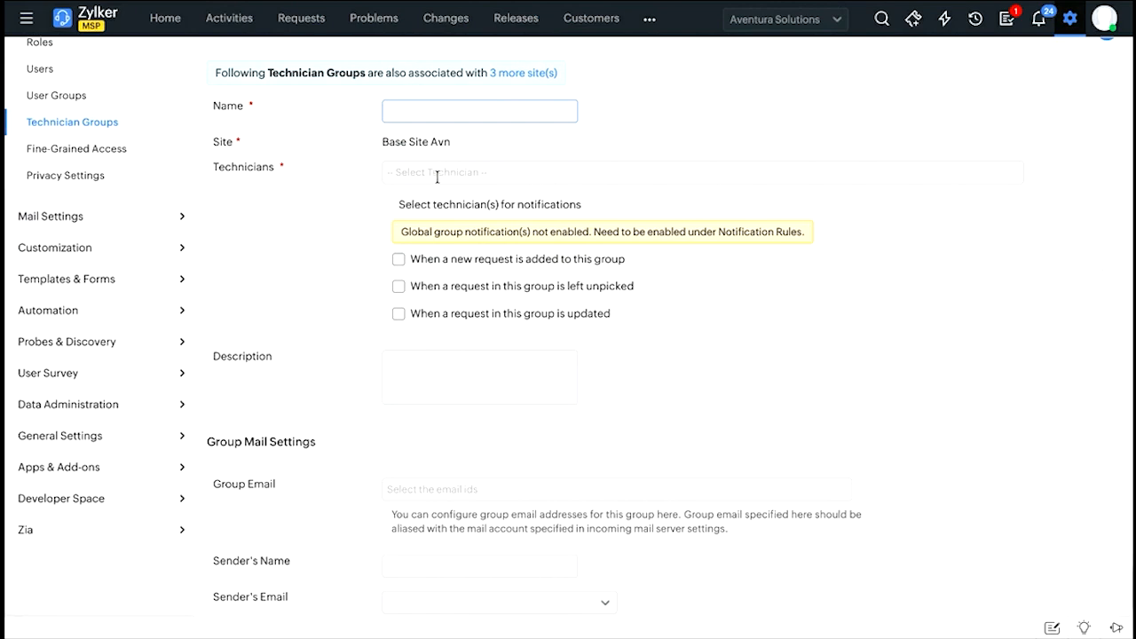
click(438, 172)
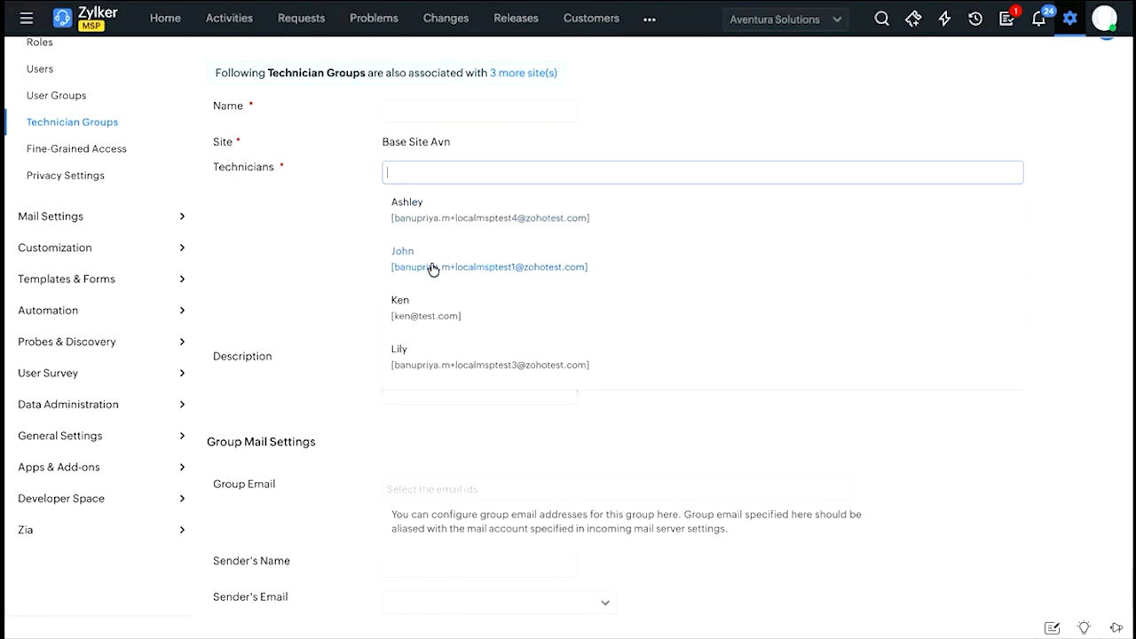
scroll(311, 268, down, 3)
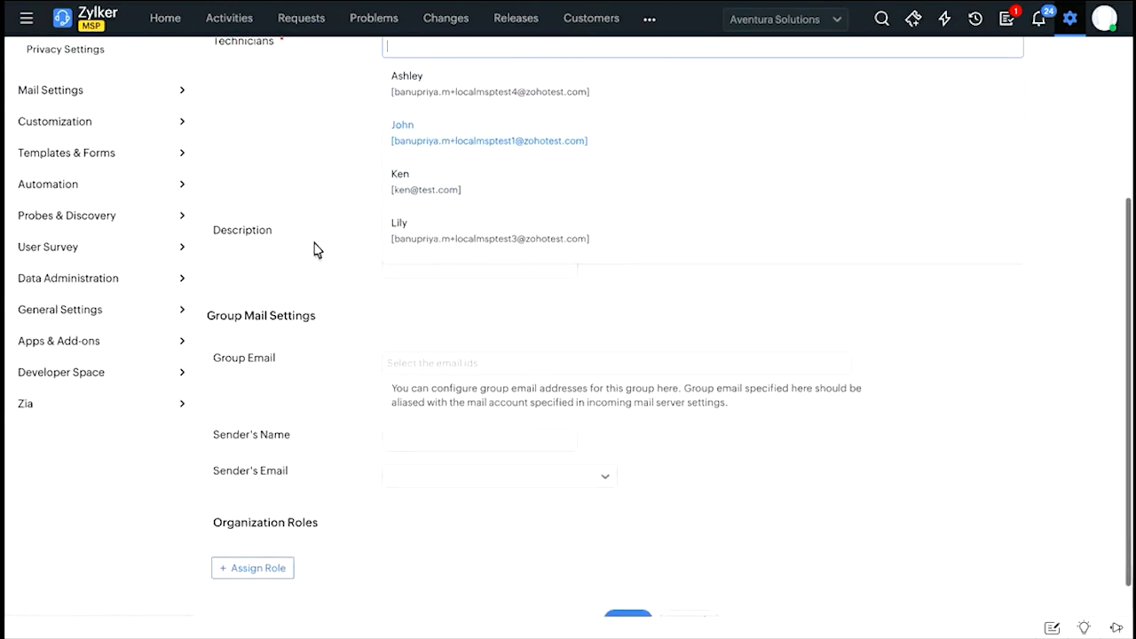
scroll(417, 297, down, 1)
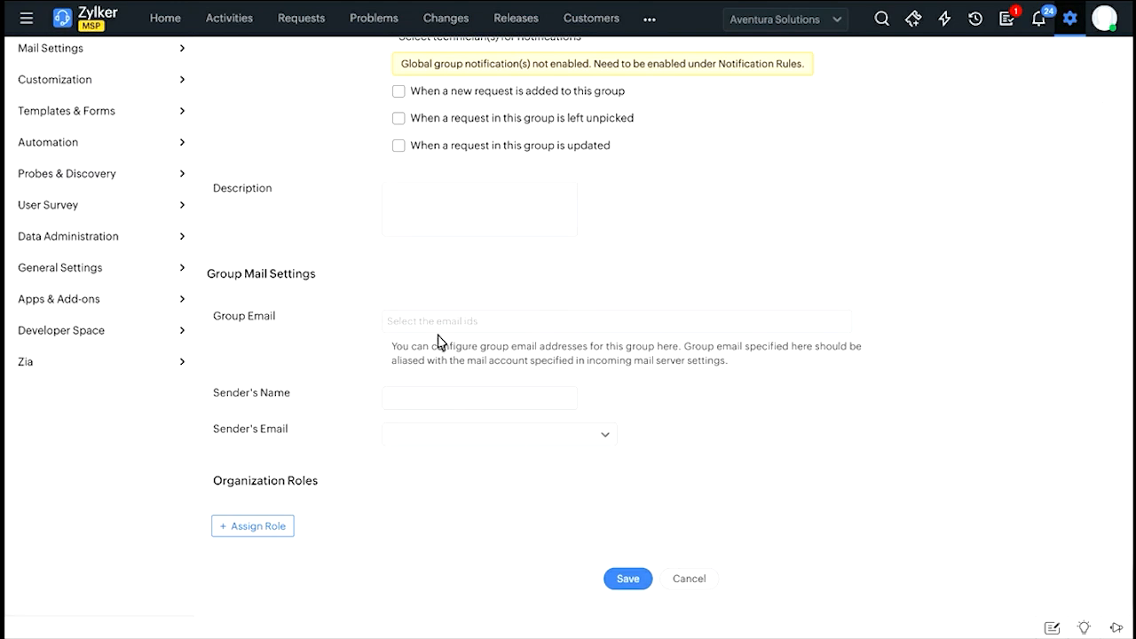
Try the Group Head organization role in the new technician group, and cancel the form without saving.
click(254, 529)
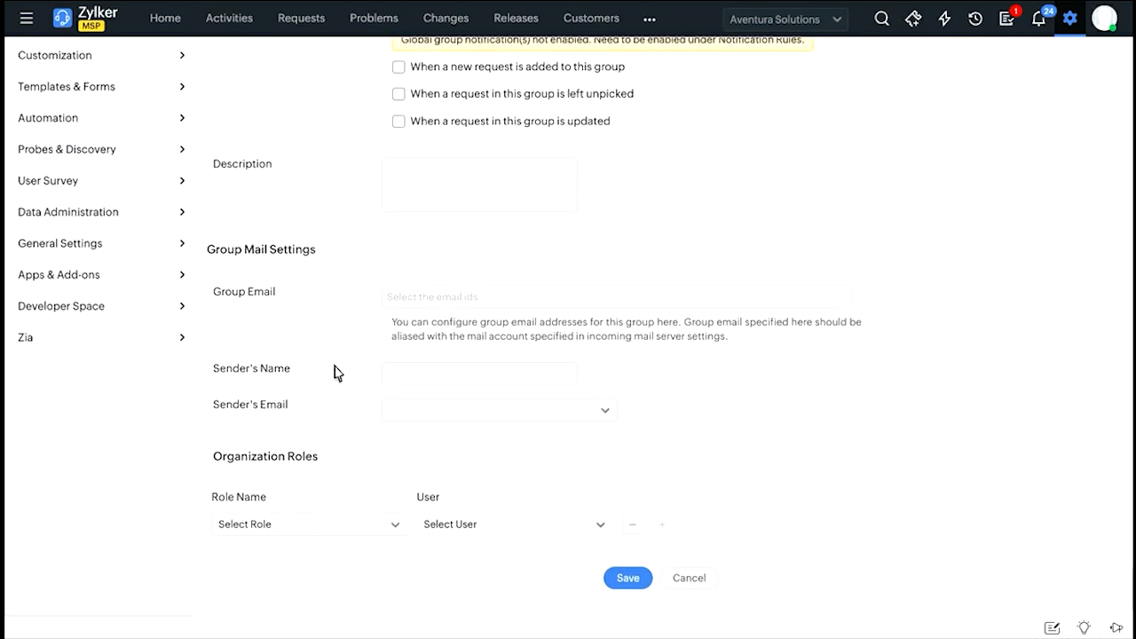
click(289, 524)
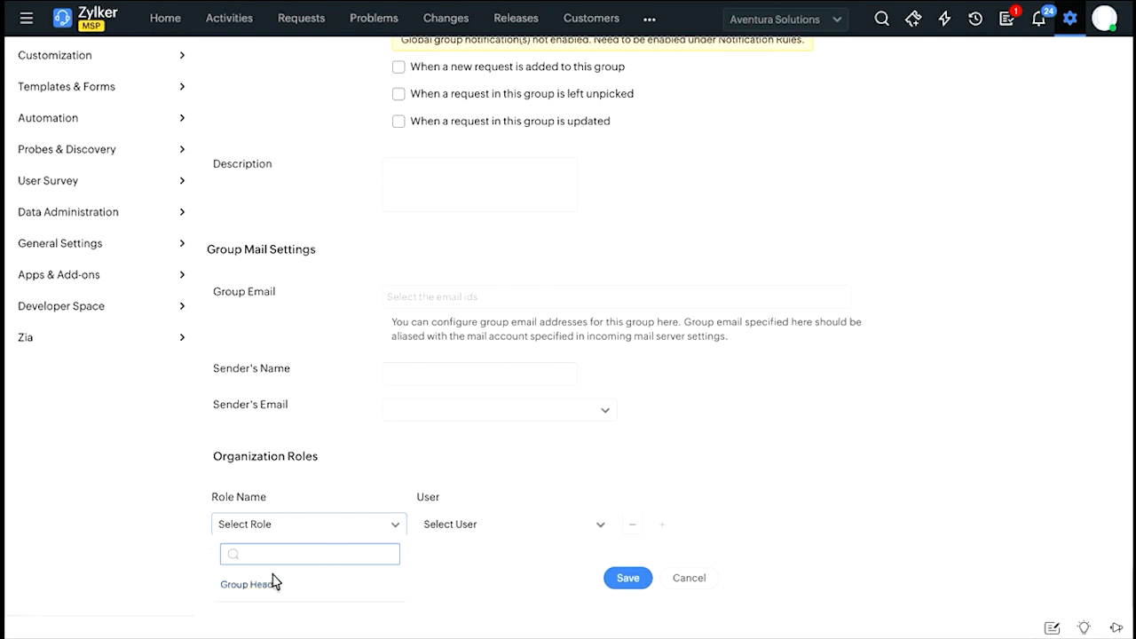
click(247, 587)
click(750, 468)
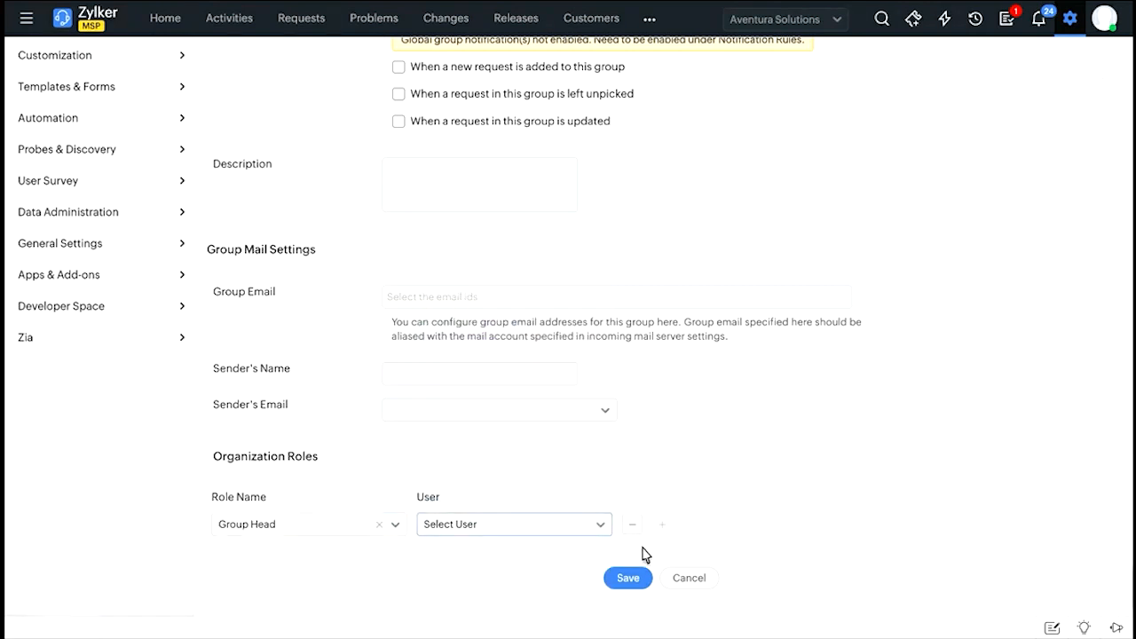
click(691, 578)
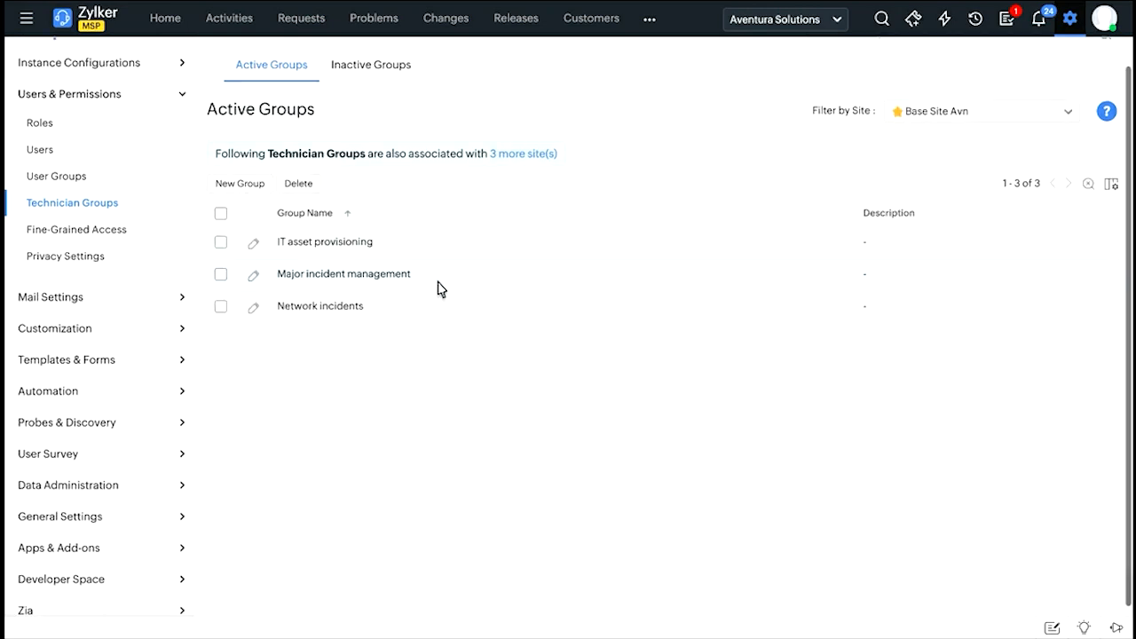
scroll(437, 282, up, 1)
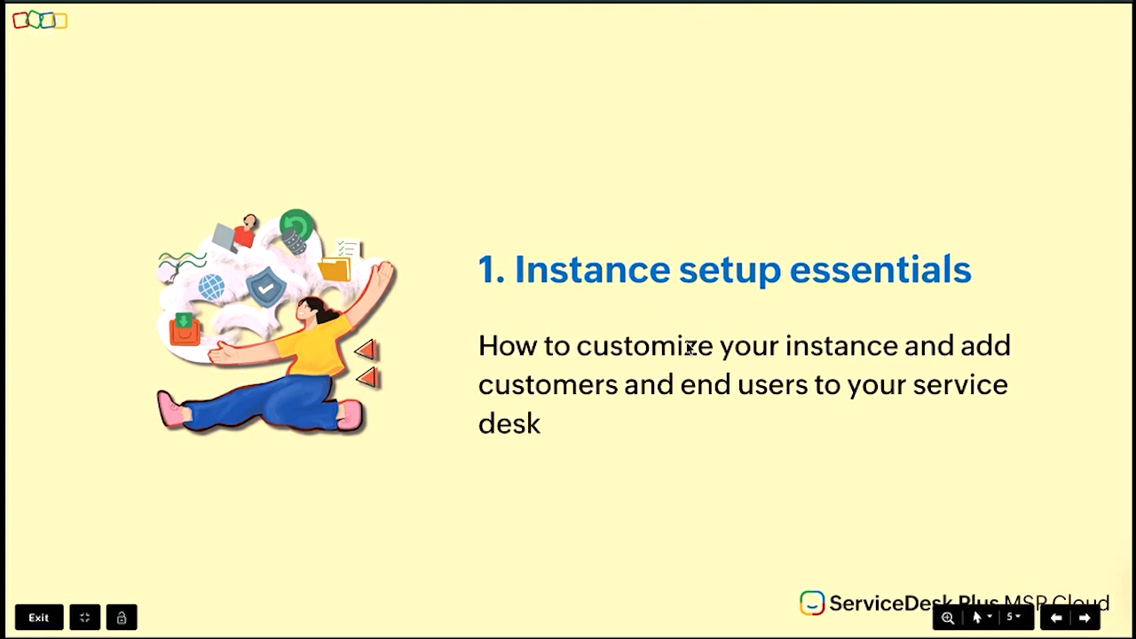
key(Right)
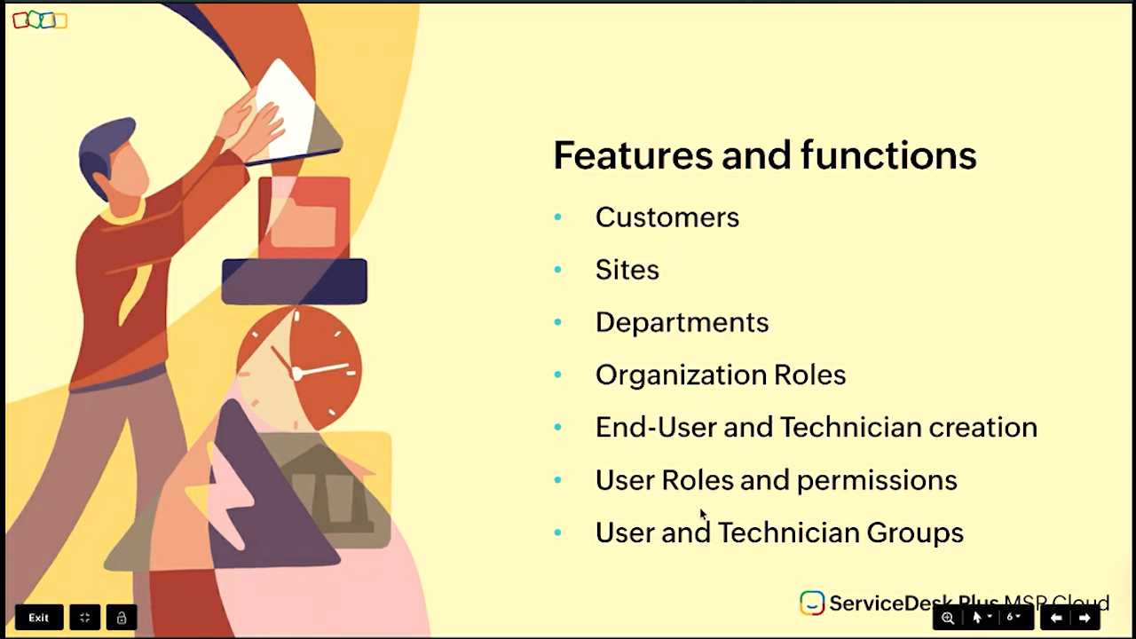
key(Right)
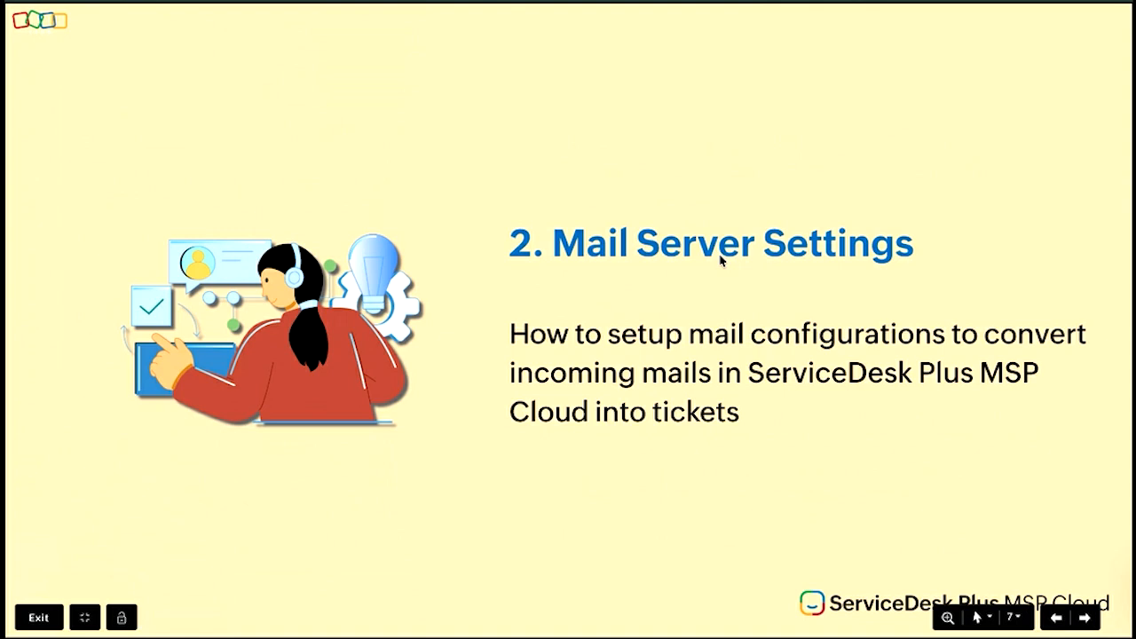
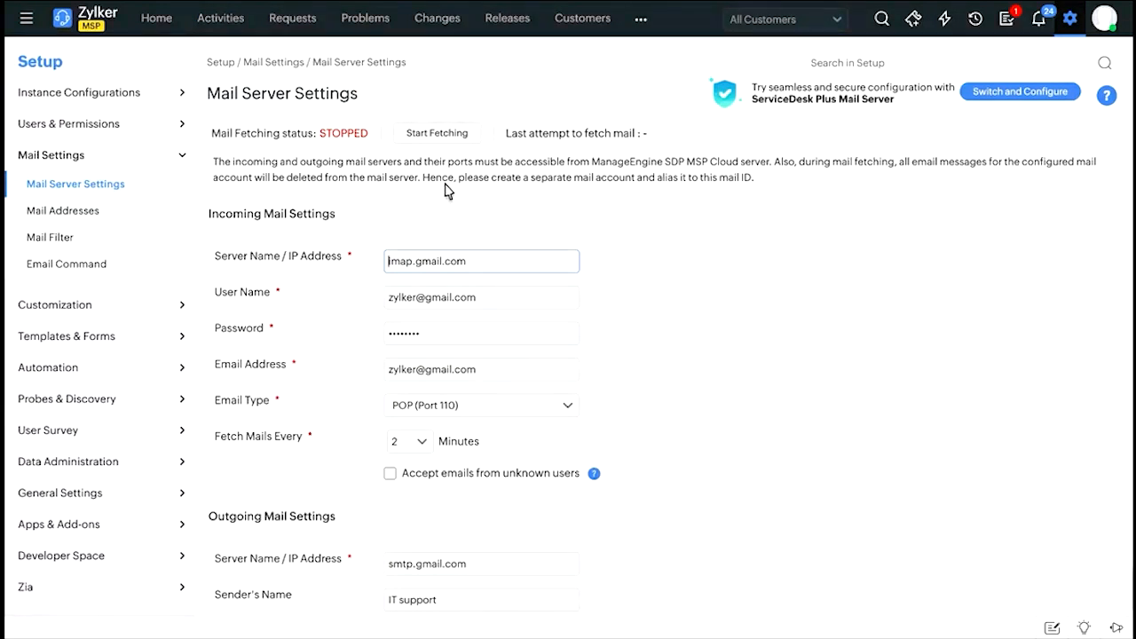
Examine the custom incoming and outgoing mail settings, including the incoming email type choices and email request settings.
scroll(464, 317, down, 1)
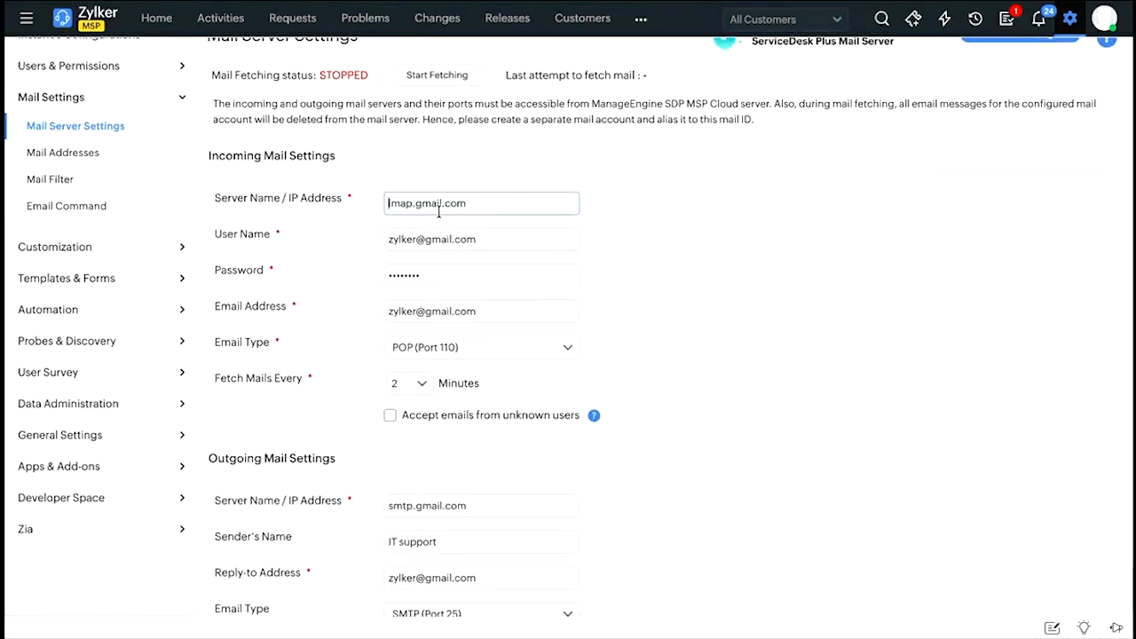
scroll(425, 270, down, 1)
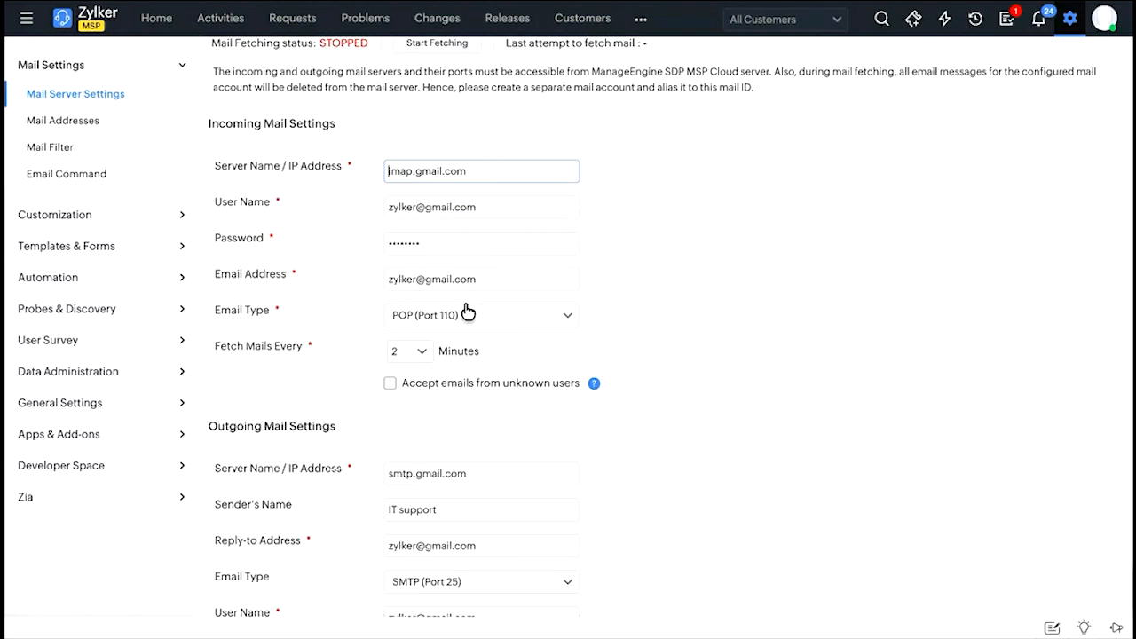
click(447, 319)
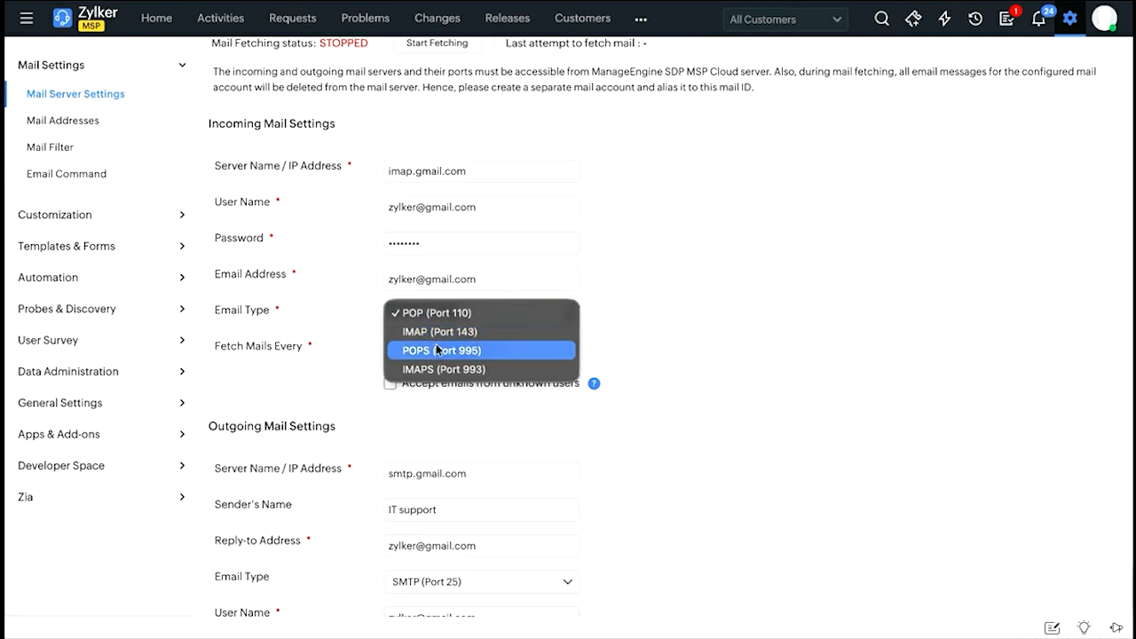
click(649, 322)
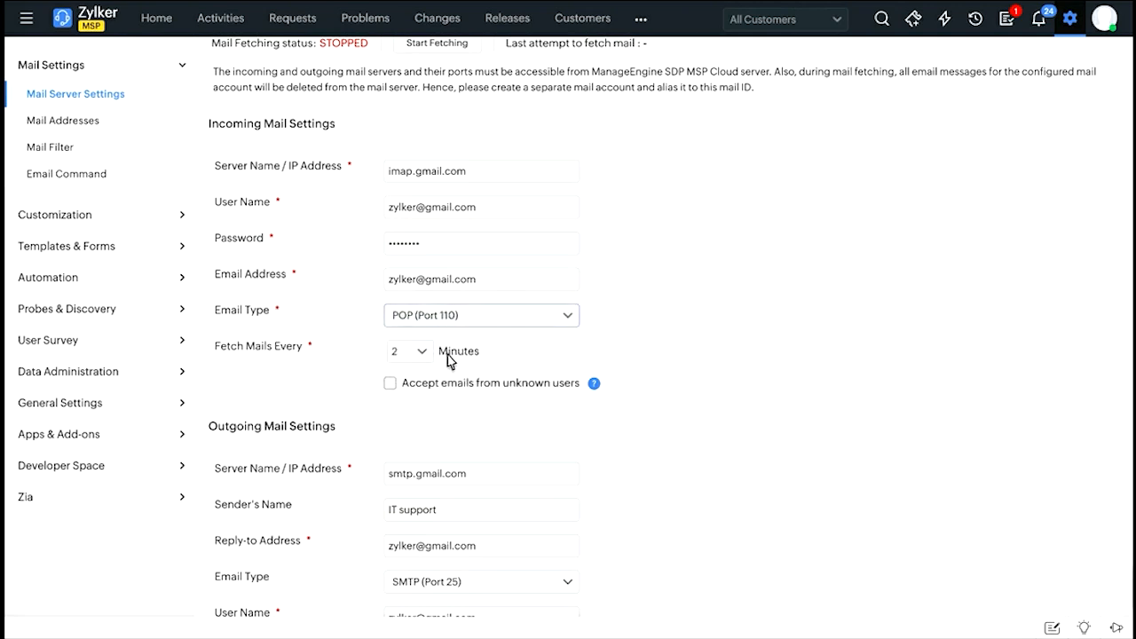
scroll(449, 358, down, 1)
scroll(448, 360, down, 1)
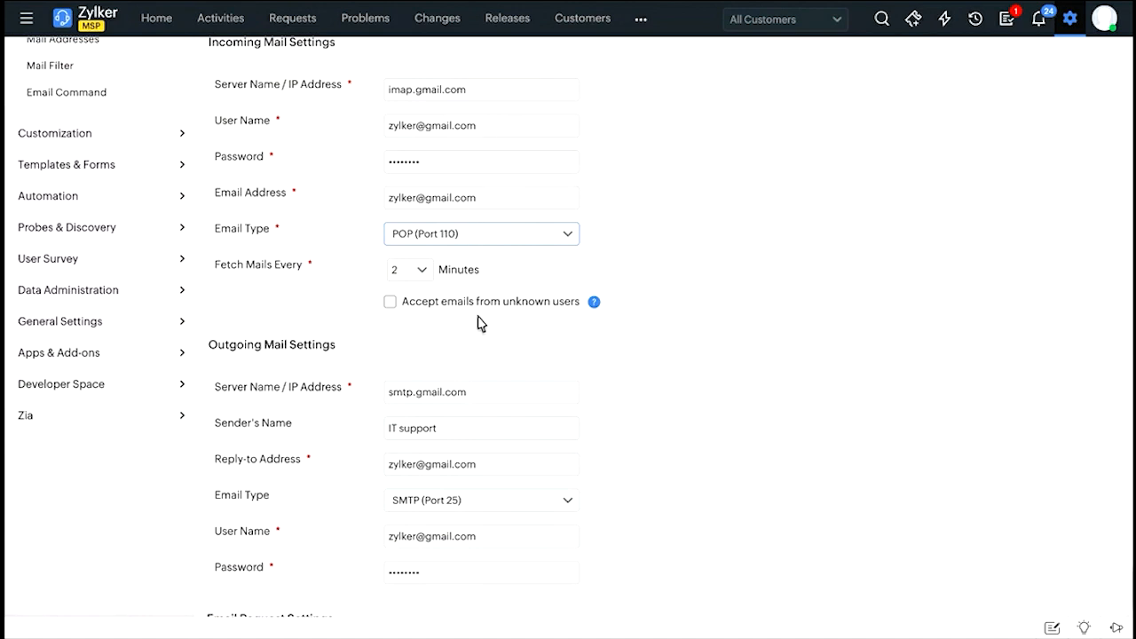
scroll(477, 322, down, 1)
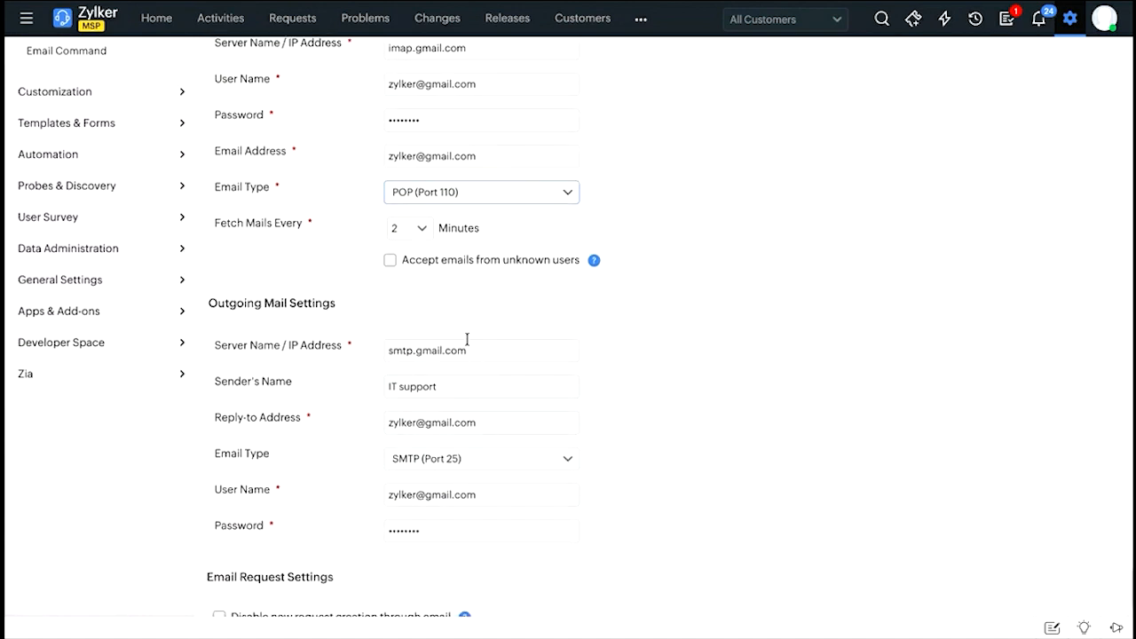
scroll(466, 337, down, 2)
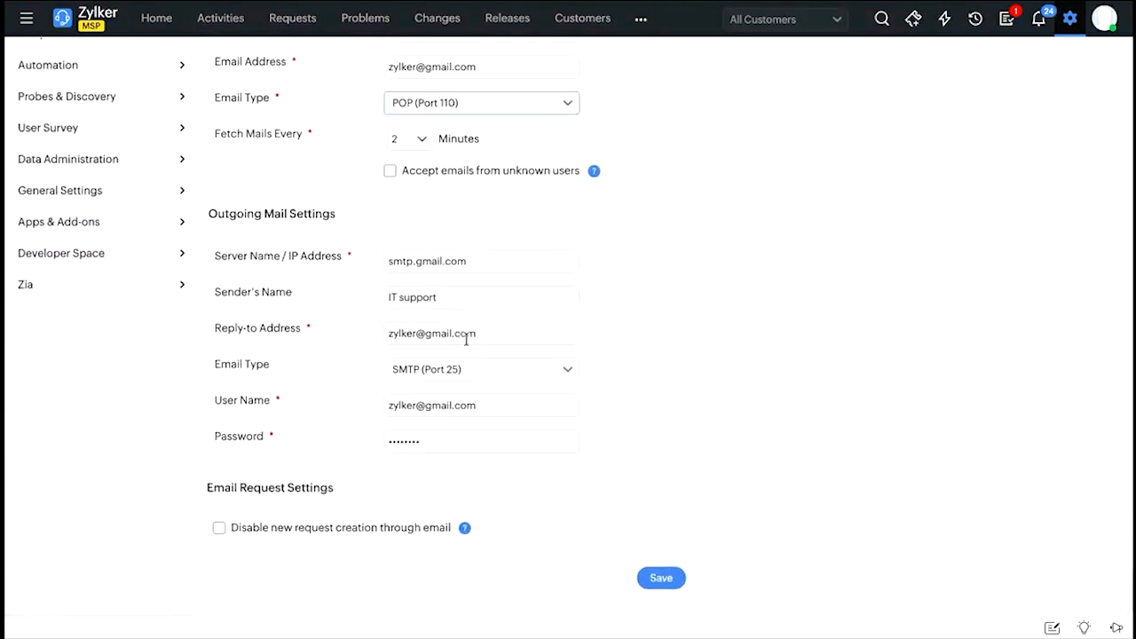
scroll(426, 325, up, 4)
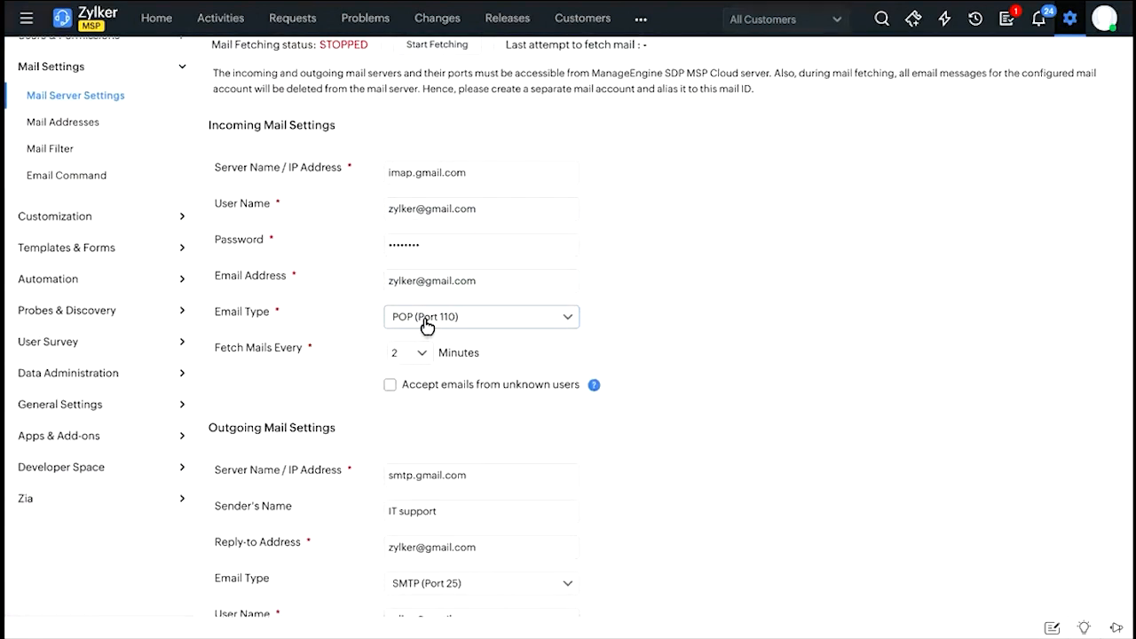
scroll(427, 326, up, 2)
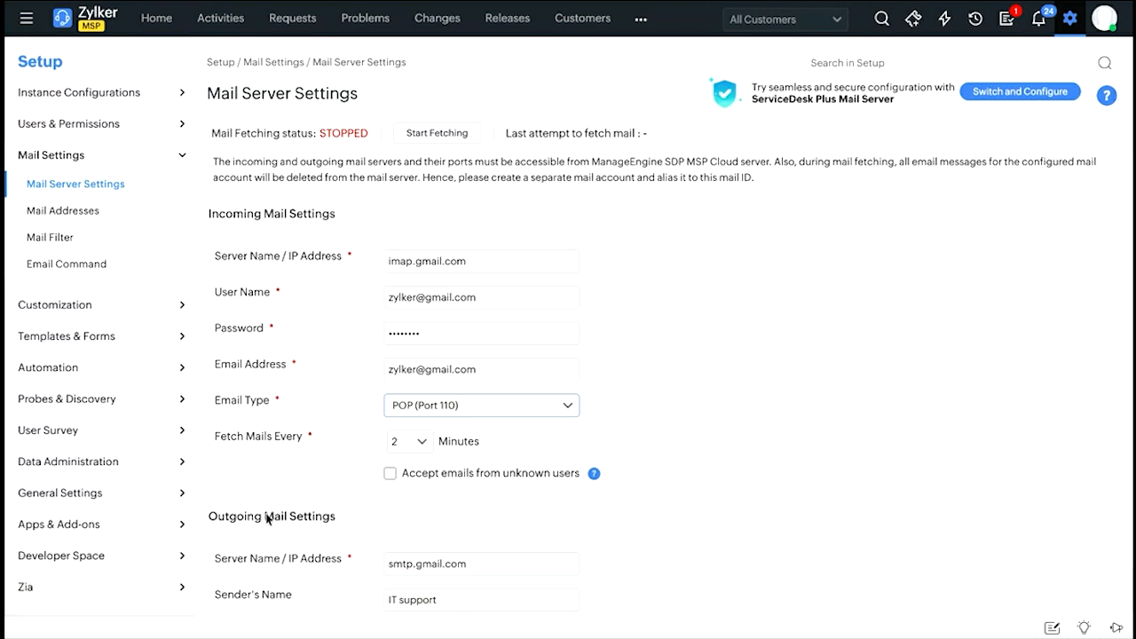
Switch to the ServiceDesk Plus Mail Server and activate its cloud mail box after checking the other mail services offered.
click(1027, 95)
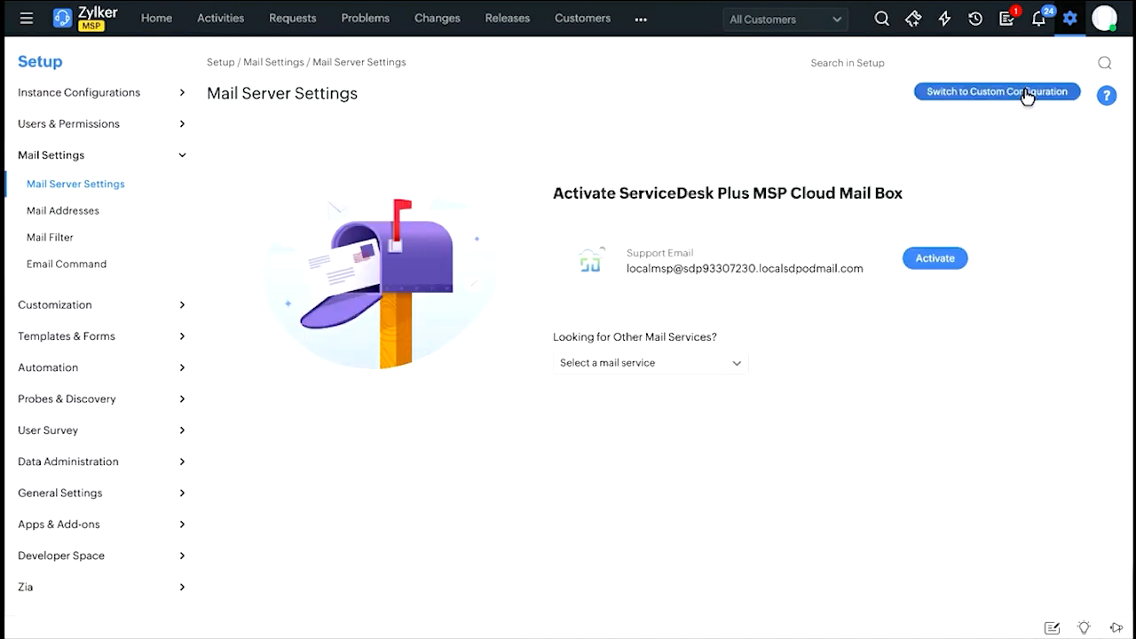
click(667, 373)
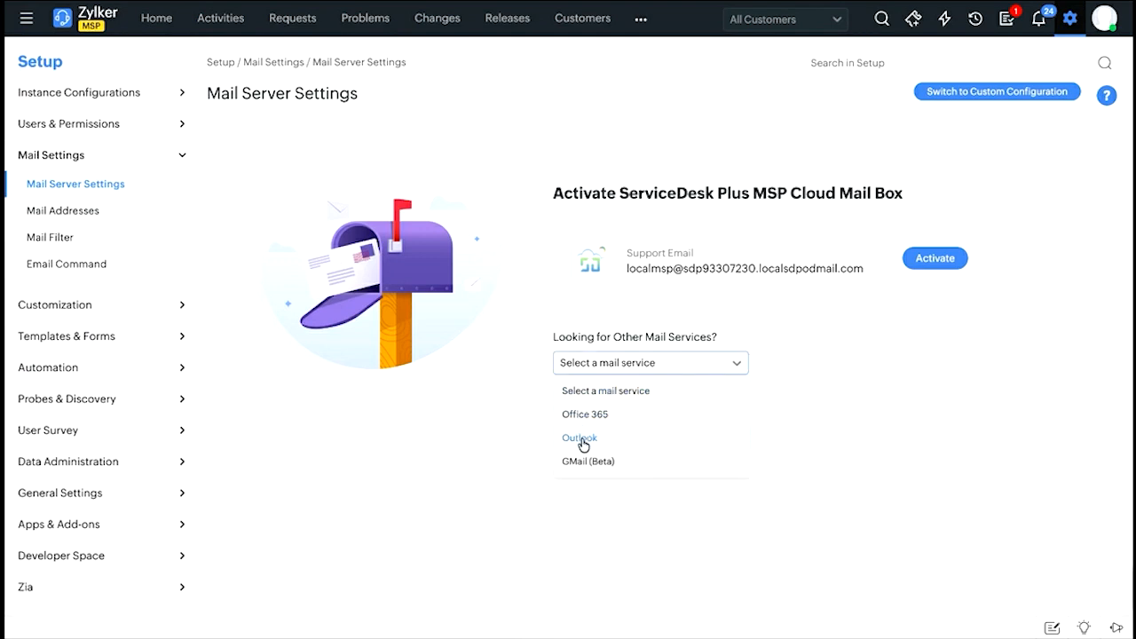
click(558, 344)
click(601, 369)
click(910, 403)
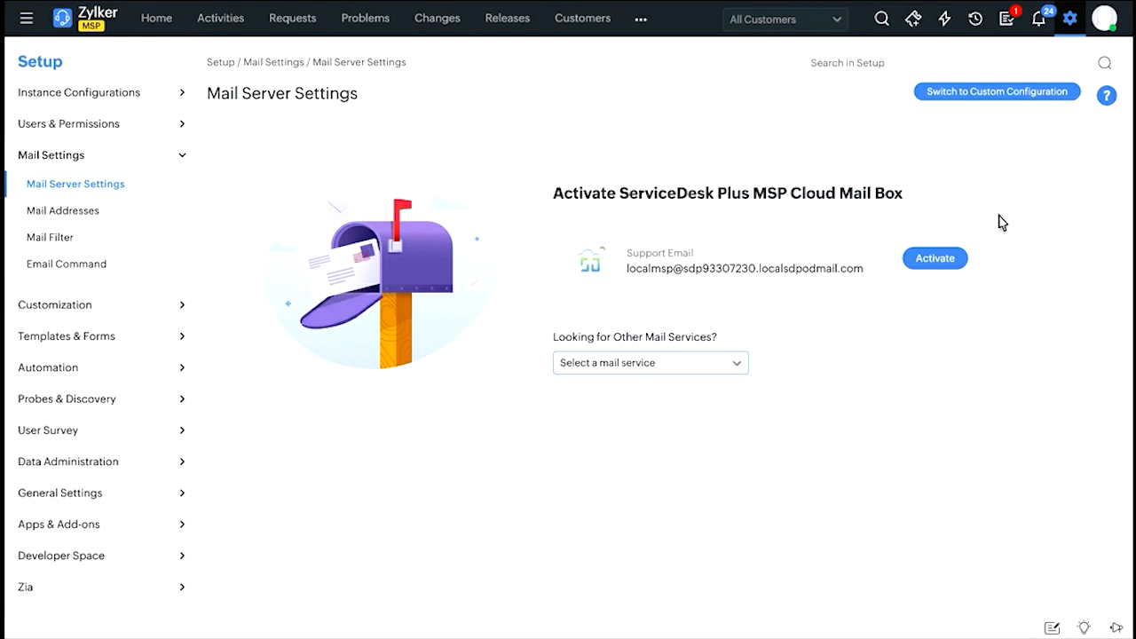
click(932, 268)
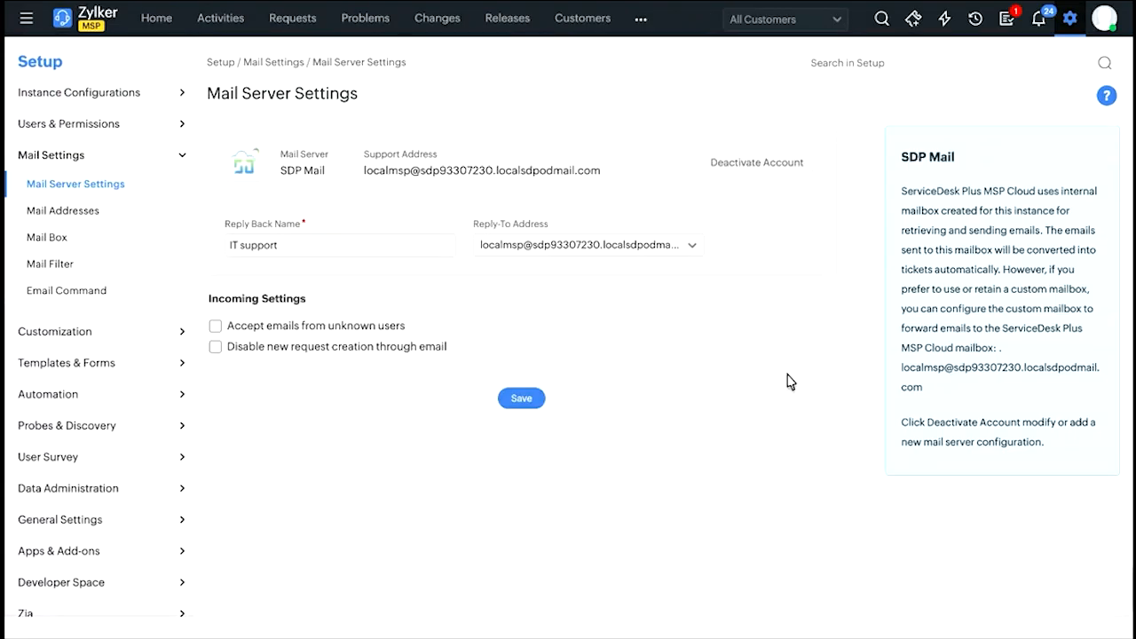
Examine the activated SDP Mail account's support address and reply back name without changing them.
drag(361, 179, 602, 181)
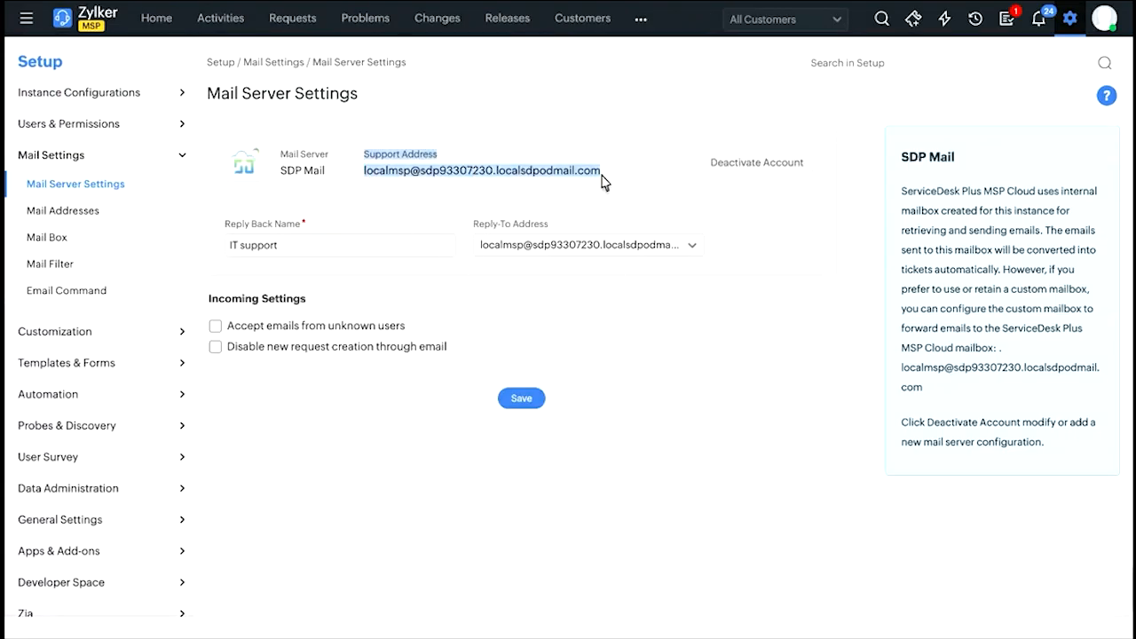
click(602, 181)
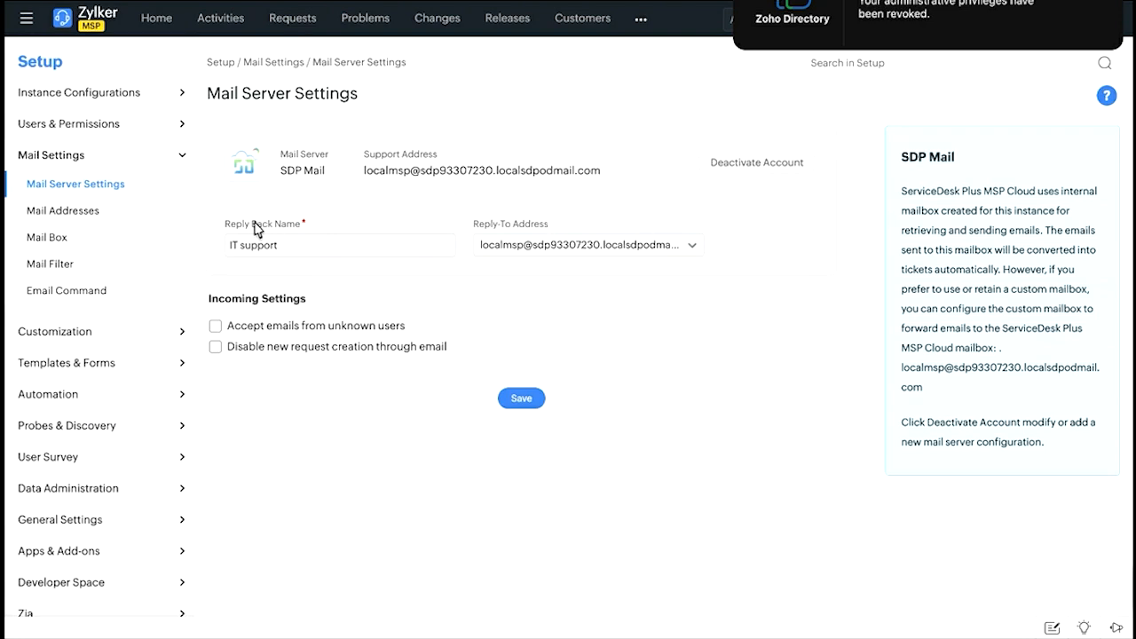
drag(230, 244, 306, 244)
click(306, 244)
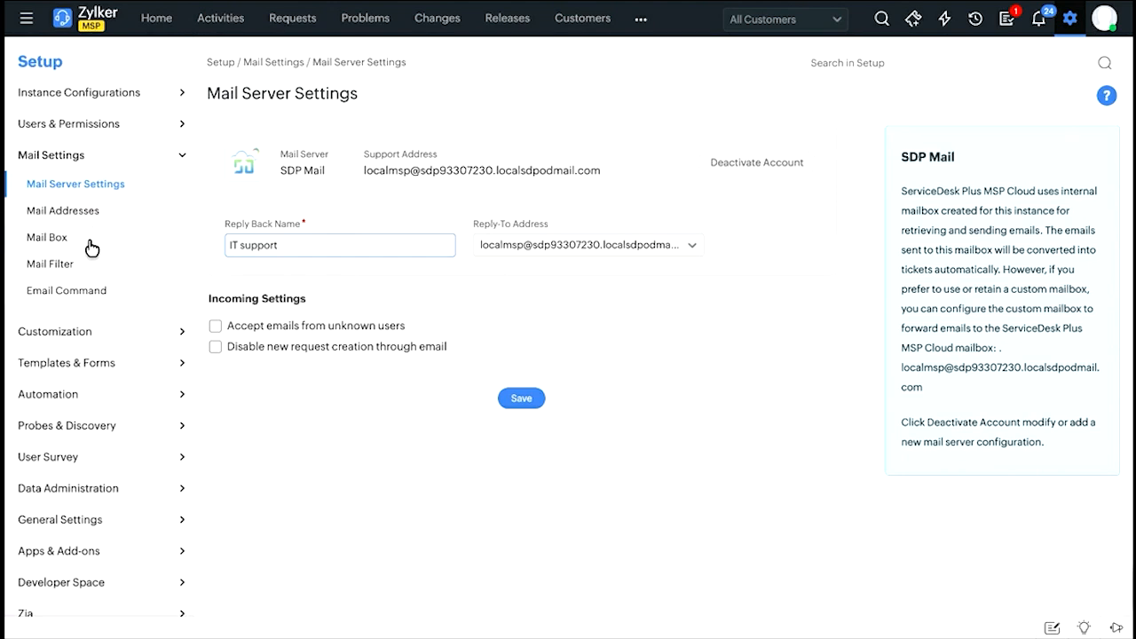
Review the configured mail addresses and open the new email form, cancelling it without adding an address.
click(142, 219)
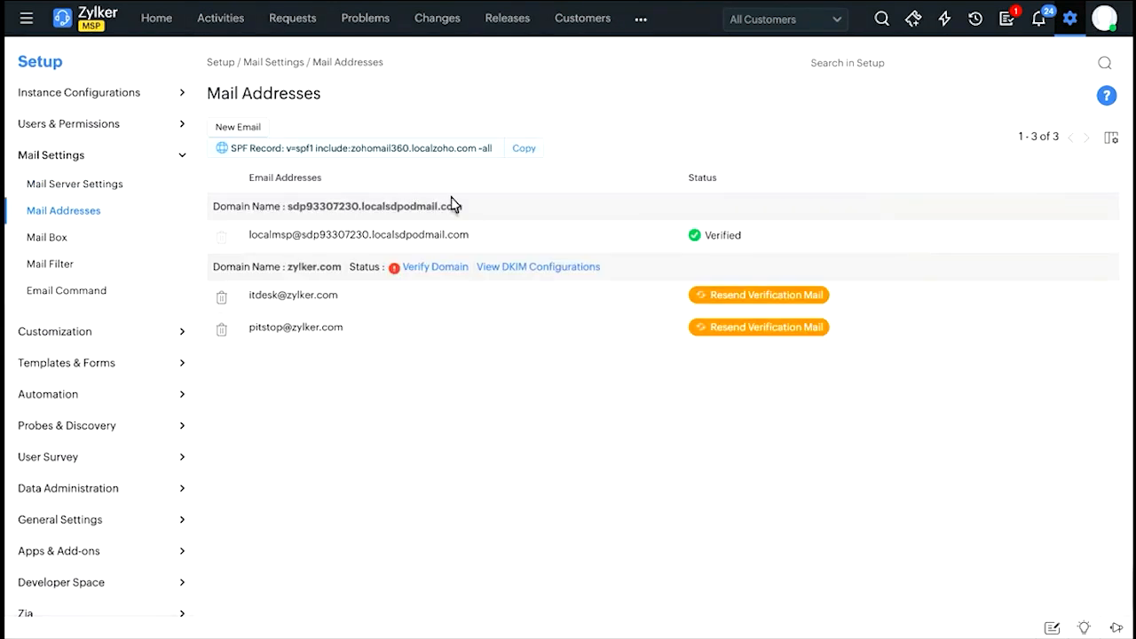
click(253, 131)
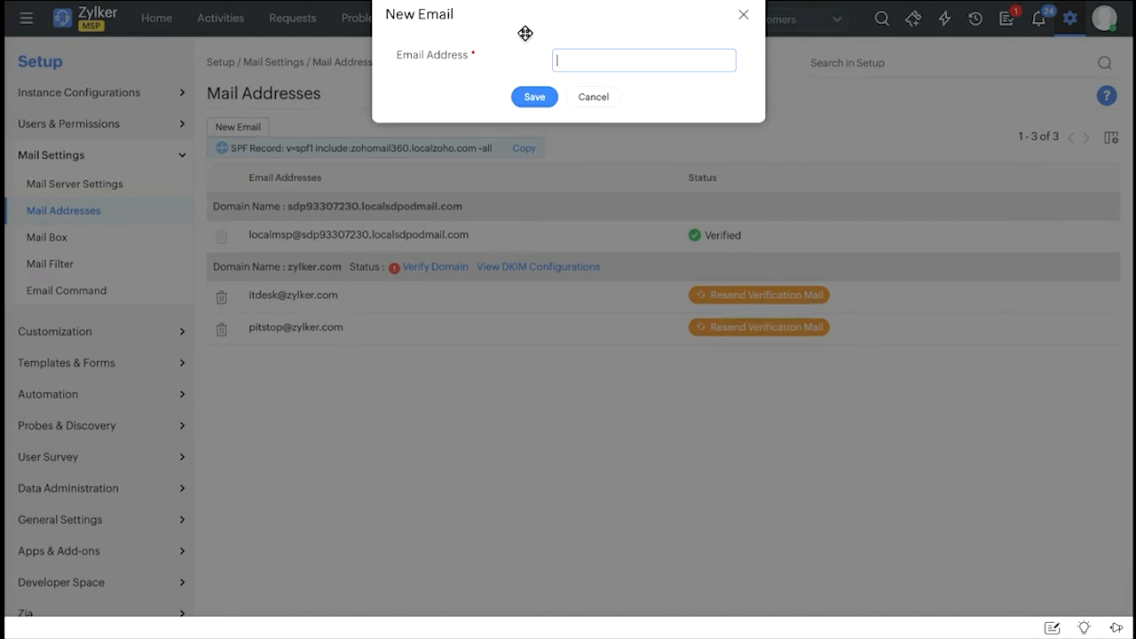
click(604, 100)
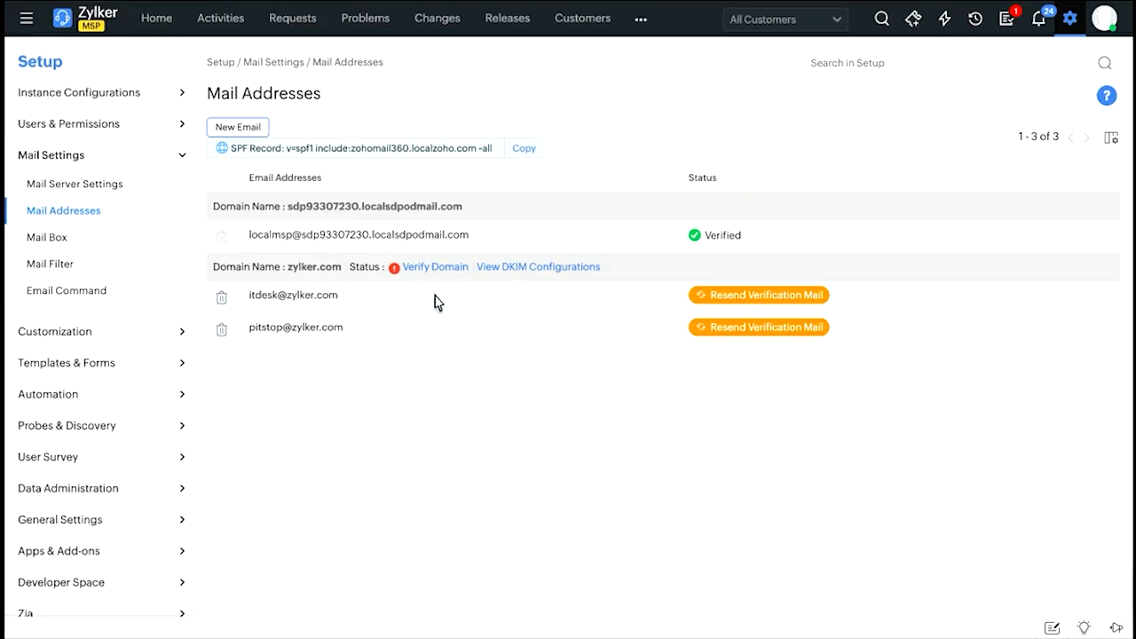
Recheck the mail server's support address and review the mail box's Inbox, Sent, Trash and Filtered mails.
click(105, 193)
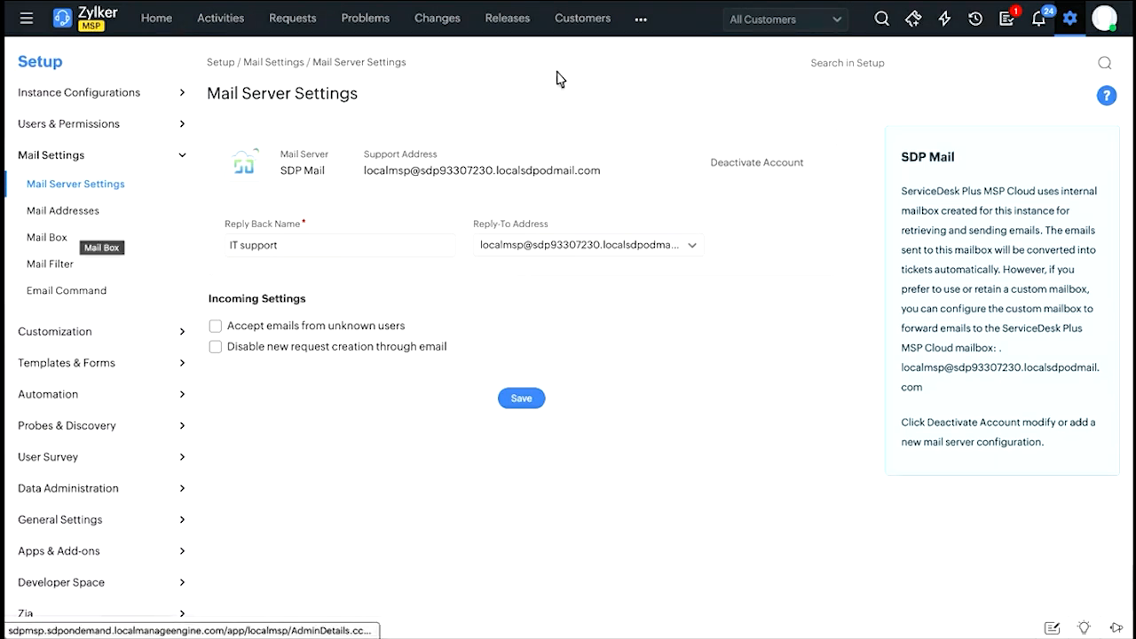
drag(373, 171, 538, 176)
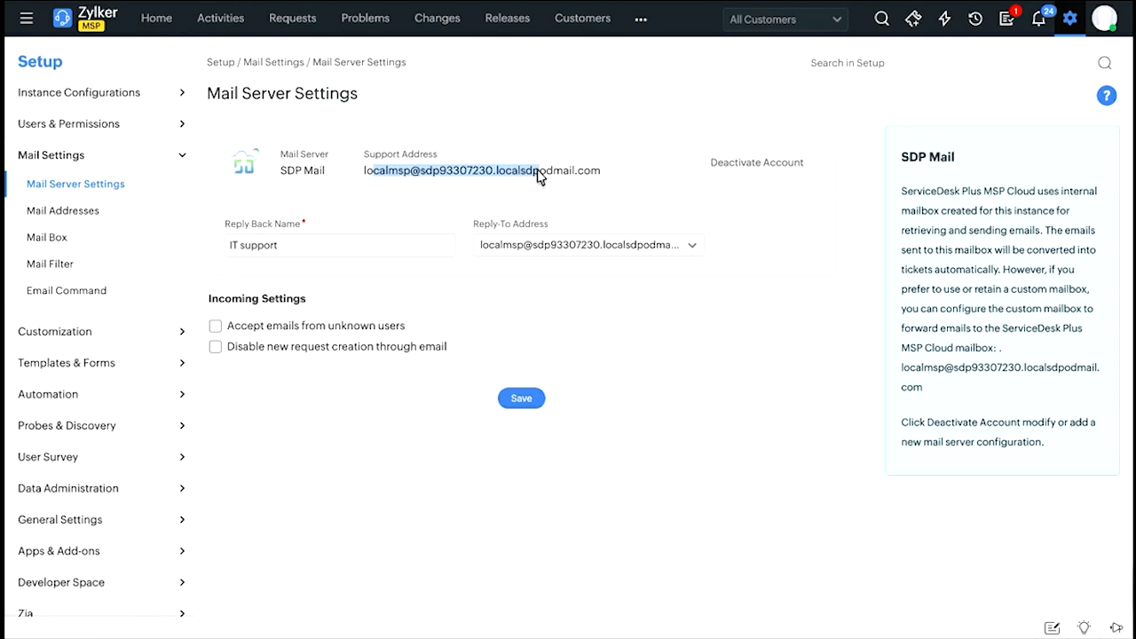
click(35, 240)
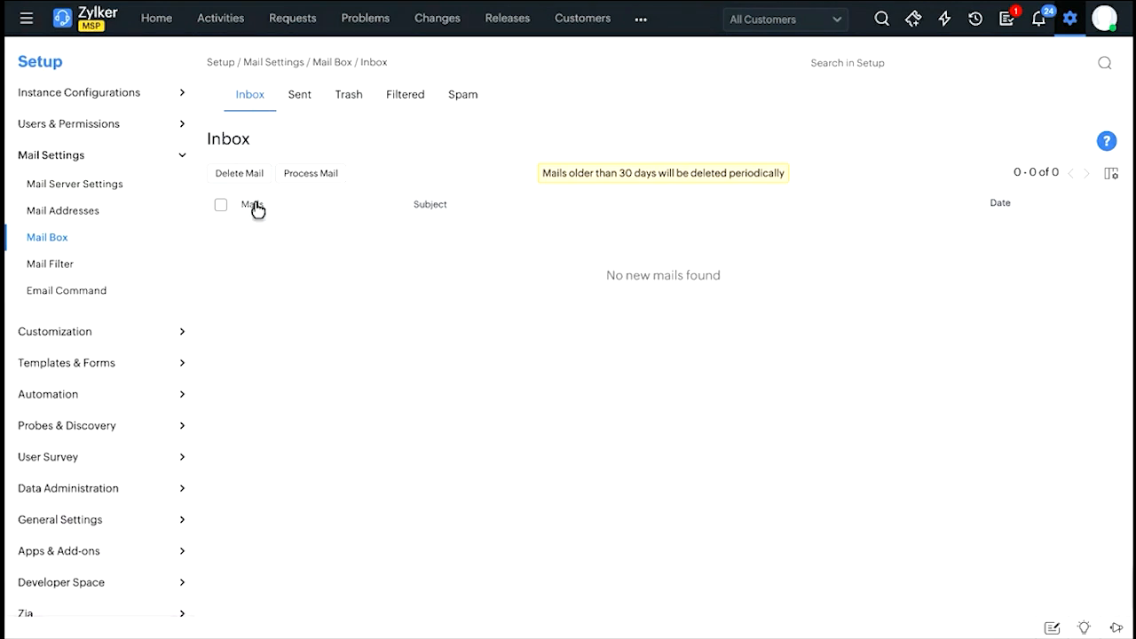
click(300, 96)
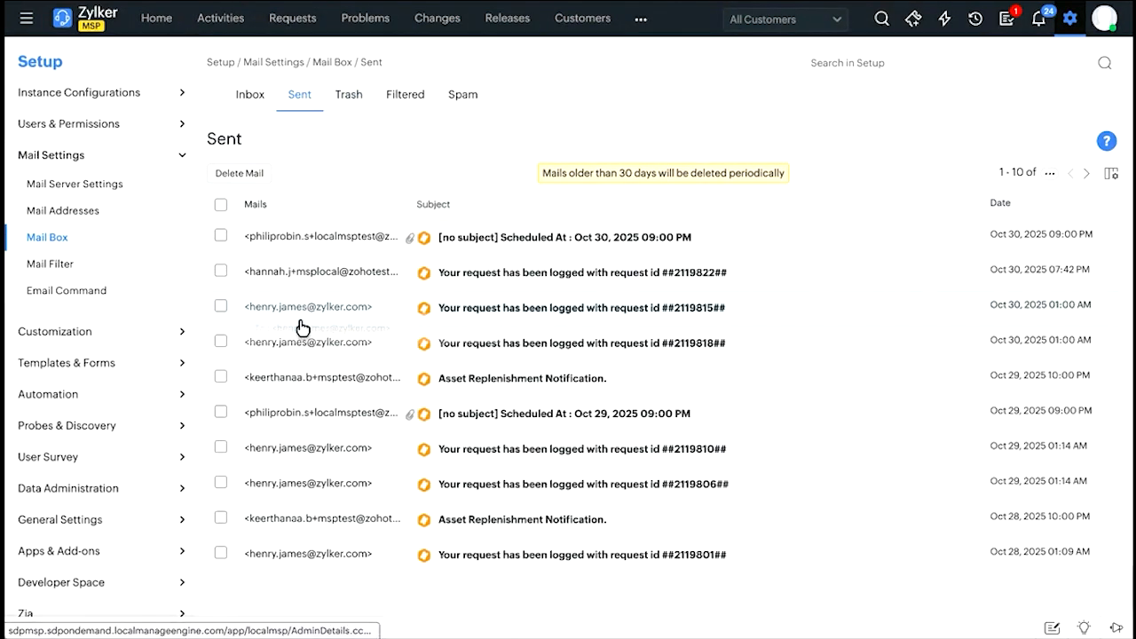
click(352, 100)
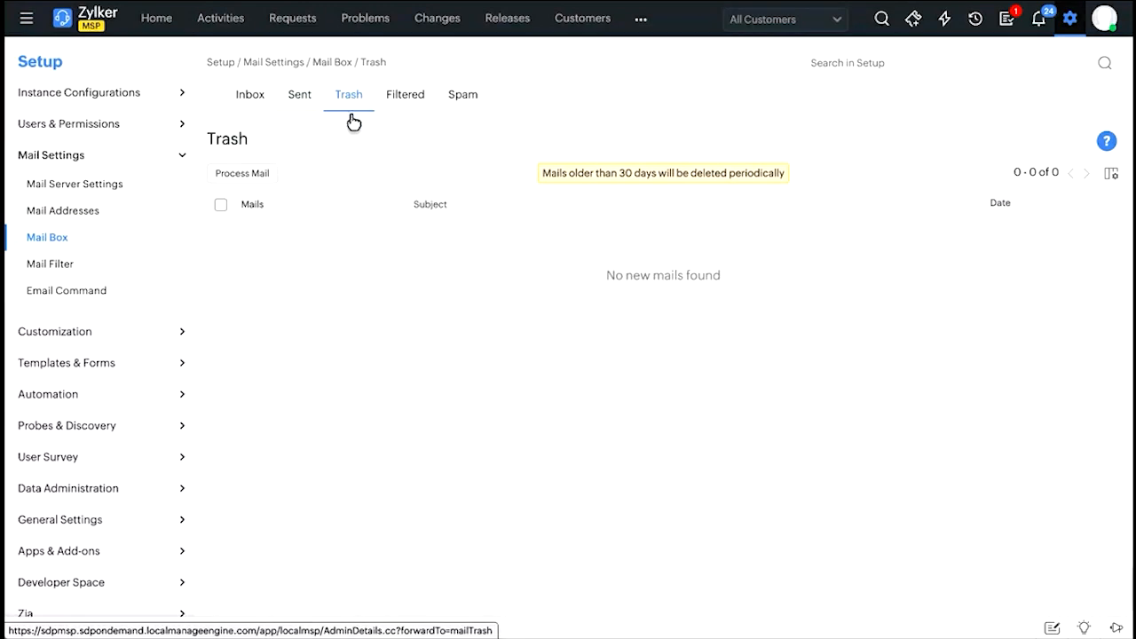
click(407, 104)
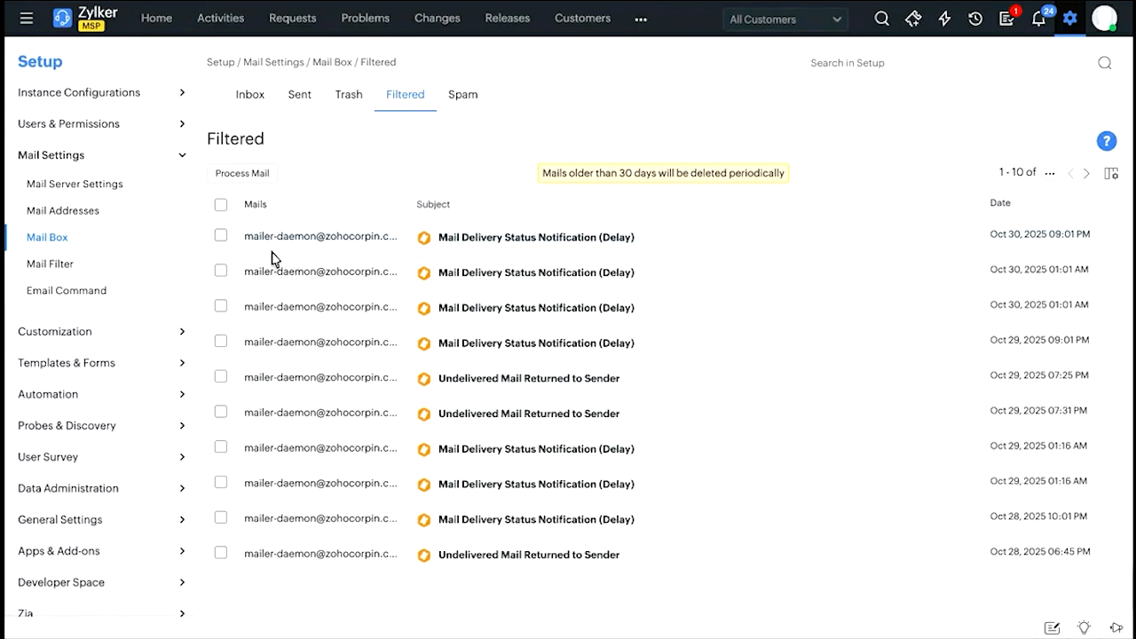
Try selecting all filtered mails on the page, and clear the selection without processing them.
right_click(136, 195)
click(155, 191)
scroll(329, 337, down, 1)
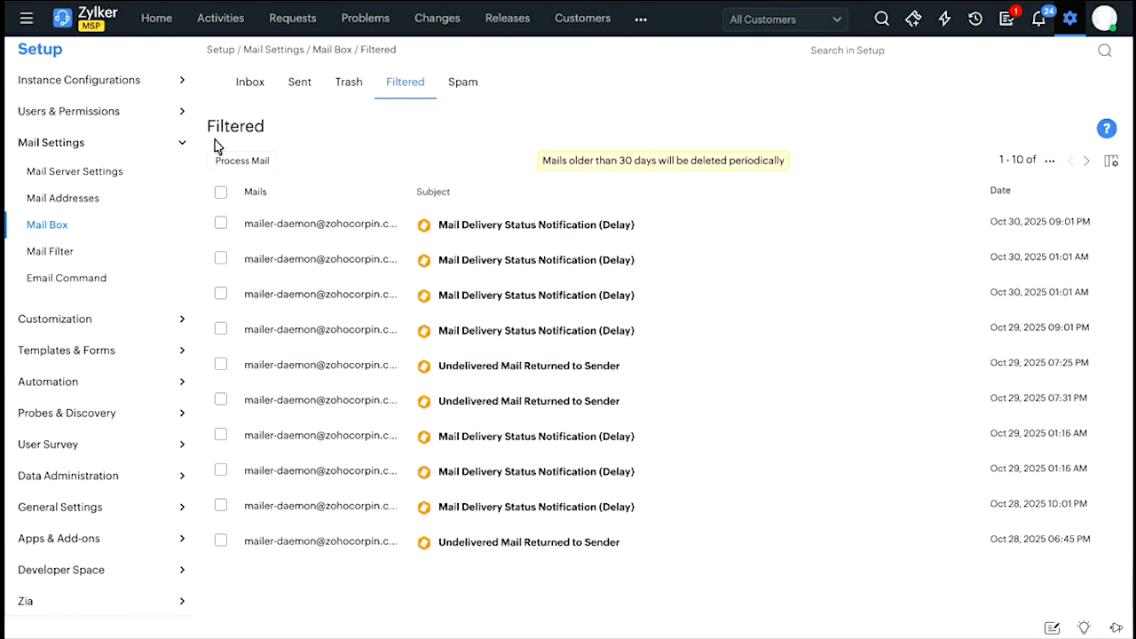
click(221, 193)
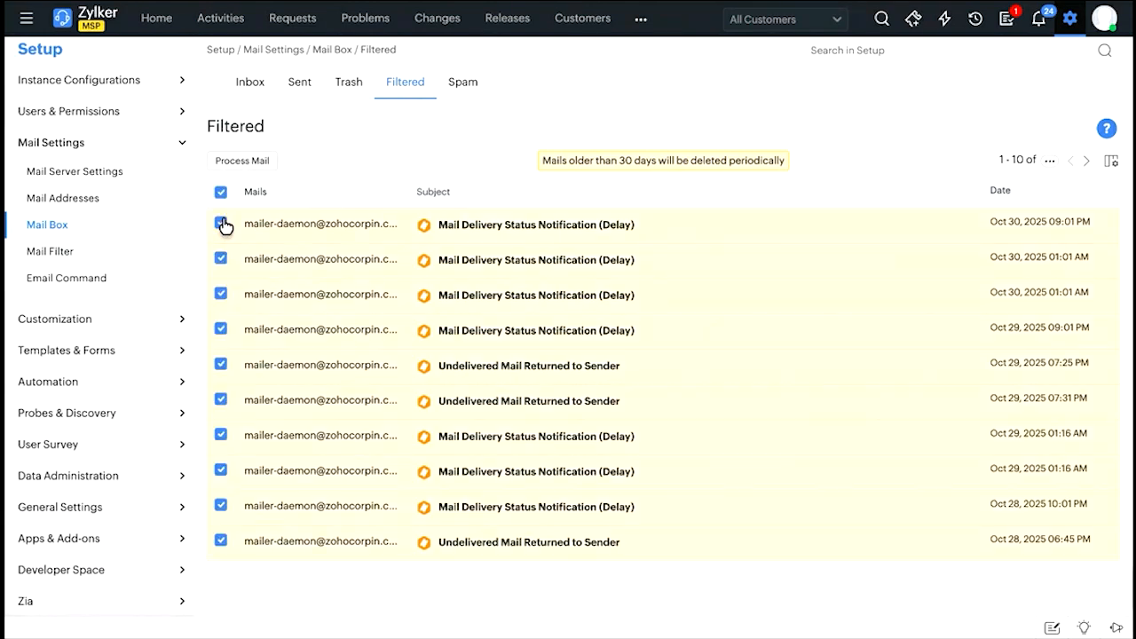
click(221, 193)
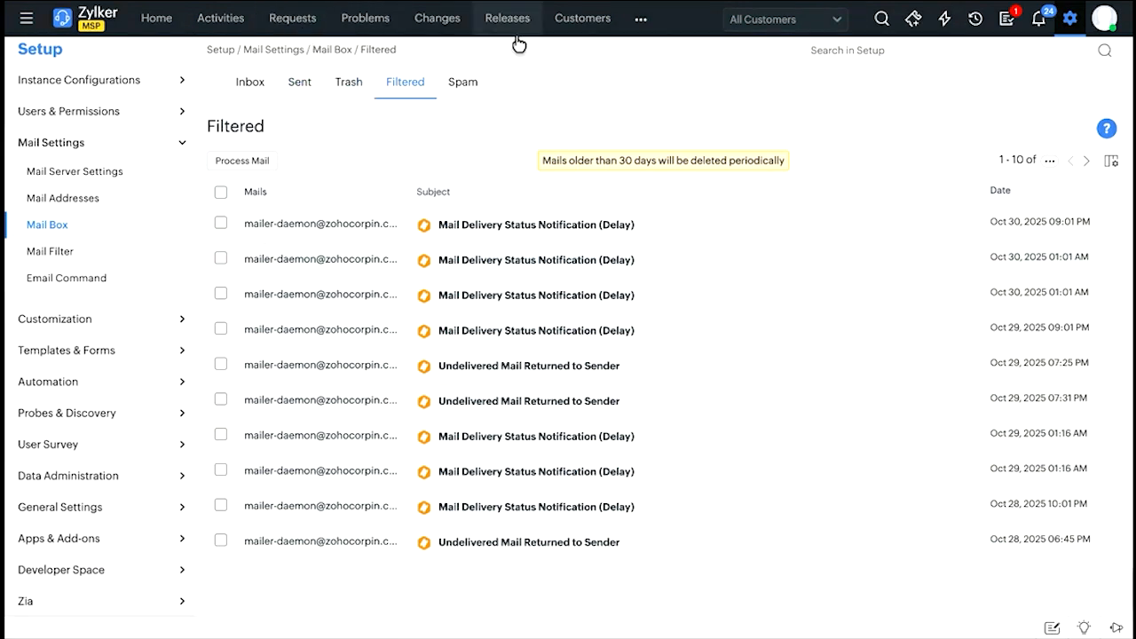
Examine the mail box's Spam folder and its mail actions, comparing them with the Inbox.
click(471, 82)
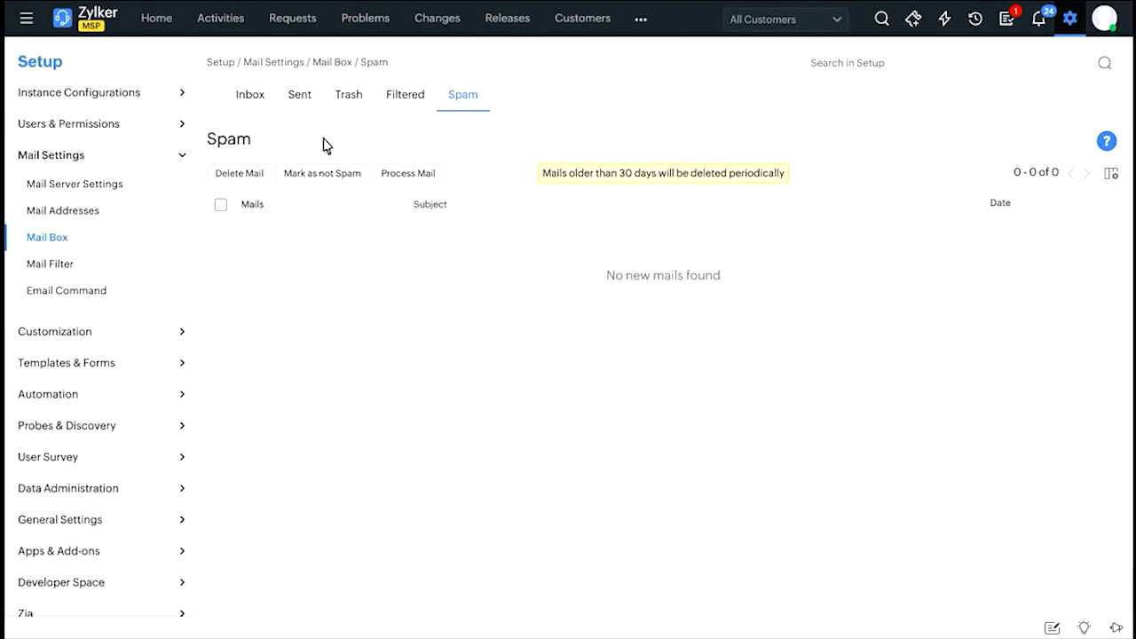
click(263, 104)
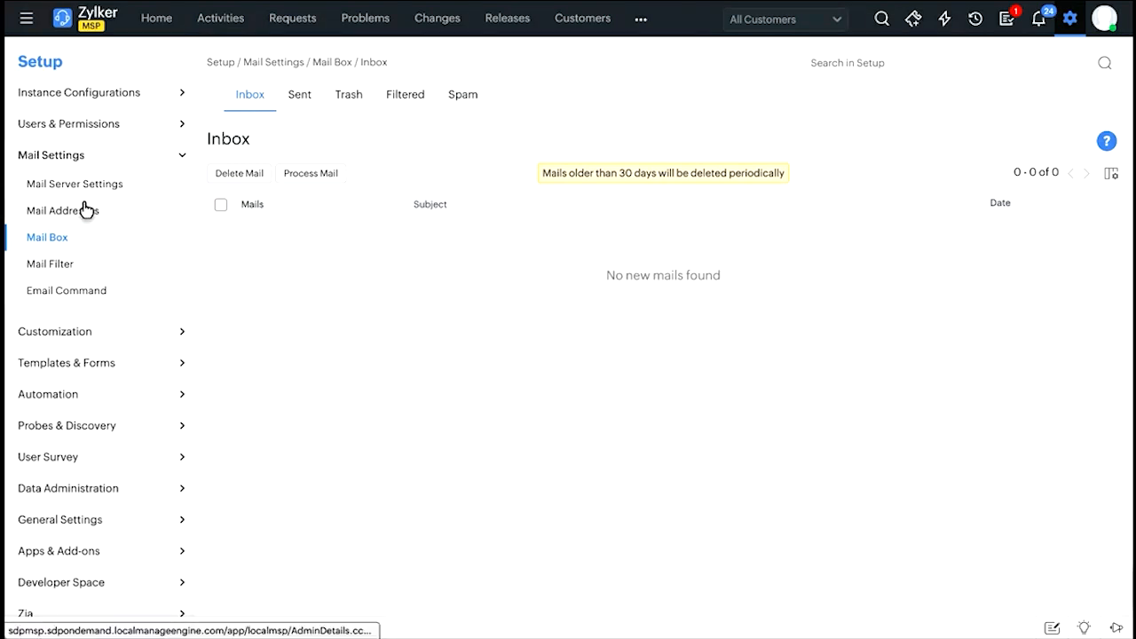
click(471, 96)
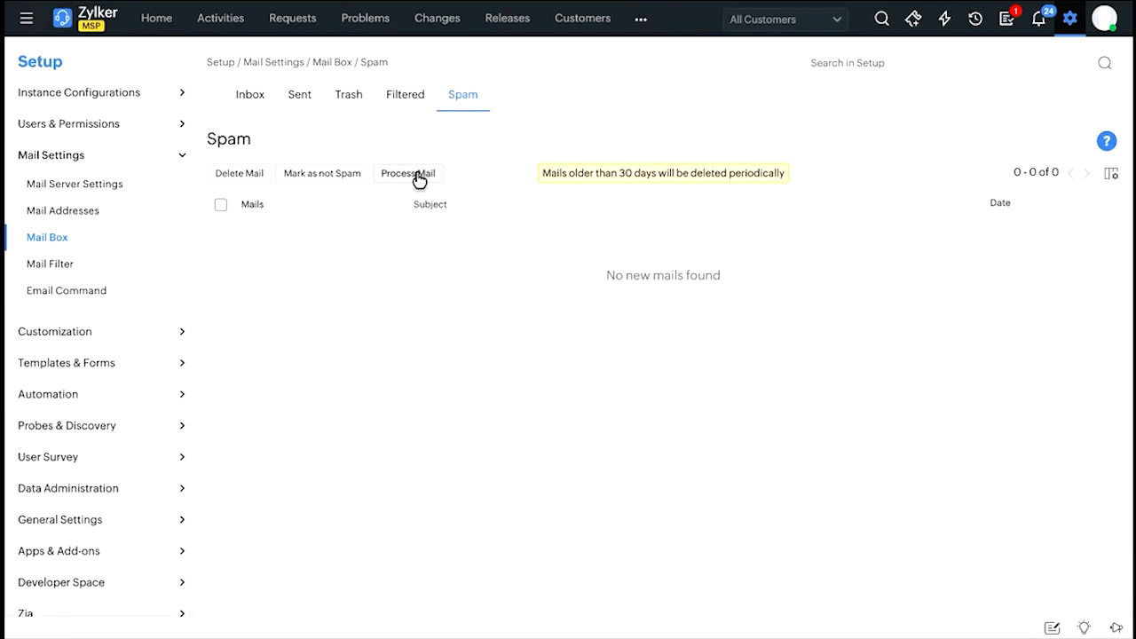
Try out a mail filter rule with Sender as the criterion and "is" as the condition, returning to the mail box without saving.
click(79, 267)
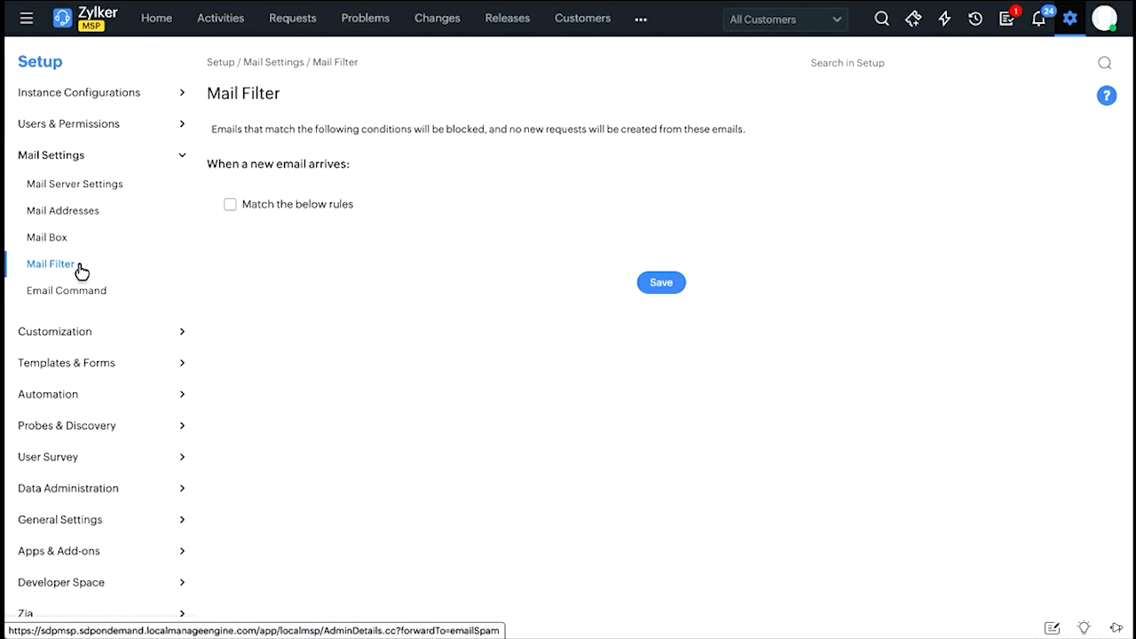
click(231, 207)
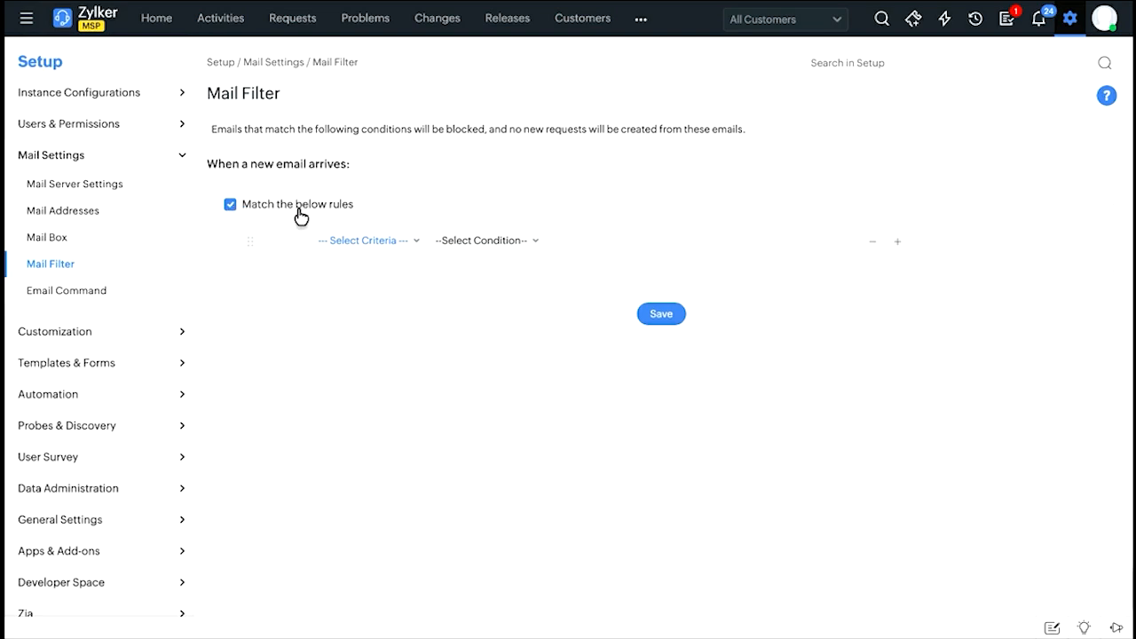
click(372, 243)
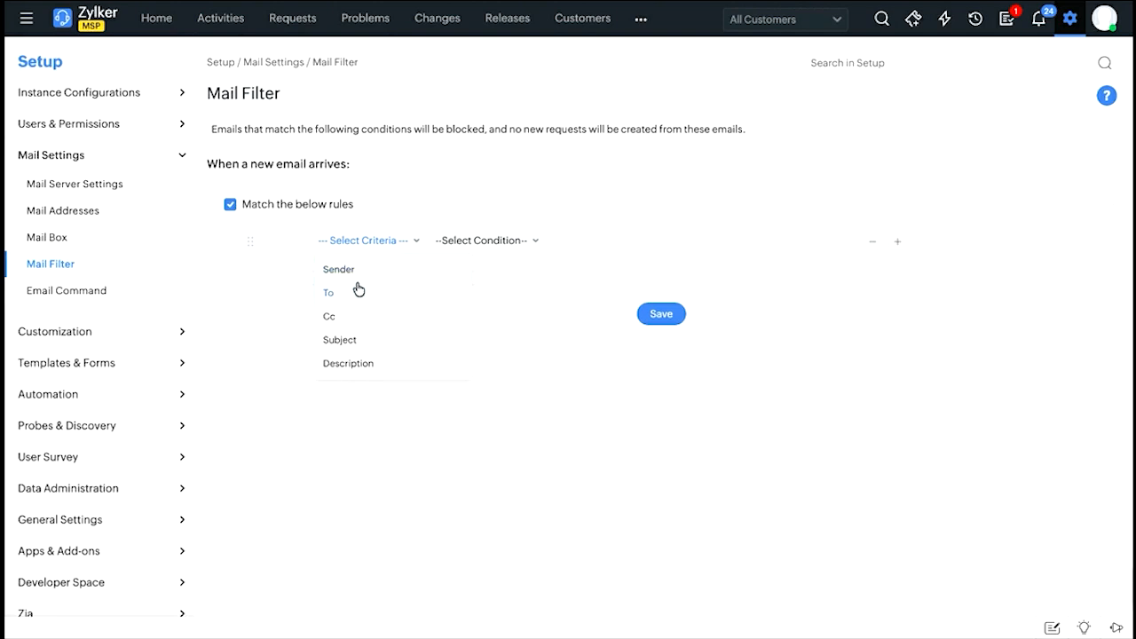
click(364, 275)
click(436, 270)
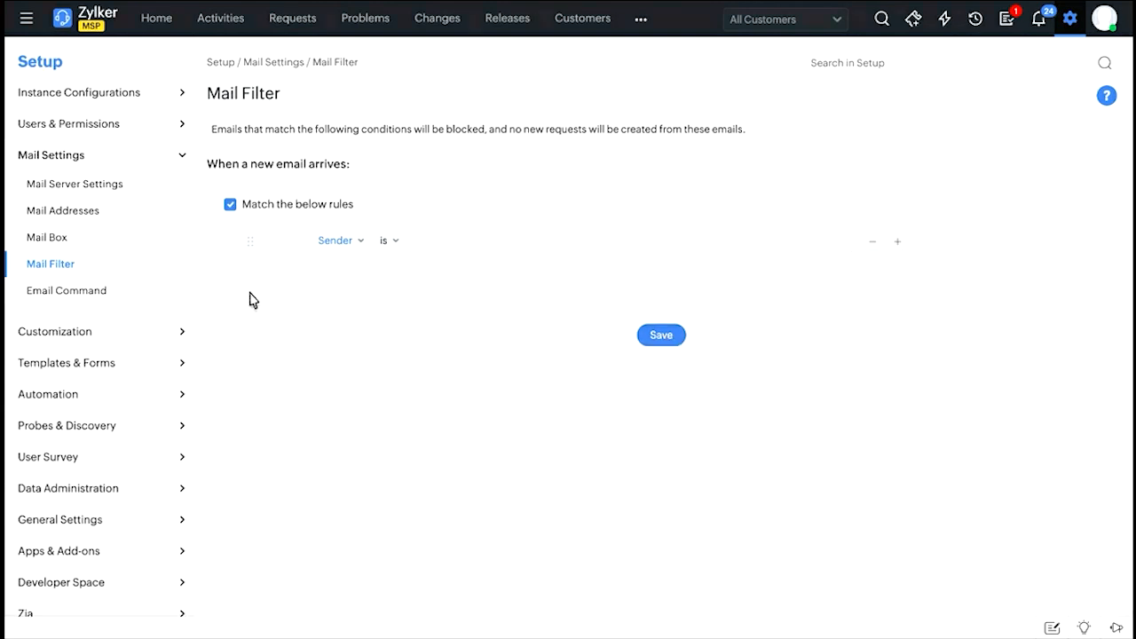
click(119, 217)
click(123, 240)
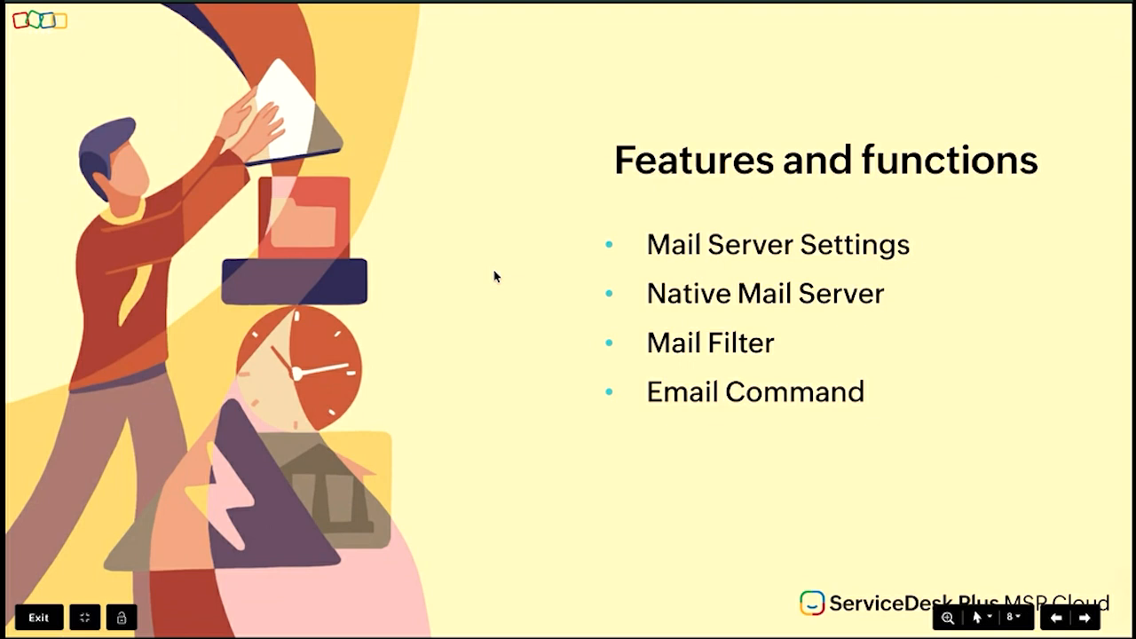
key(Right)
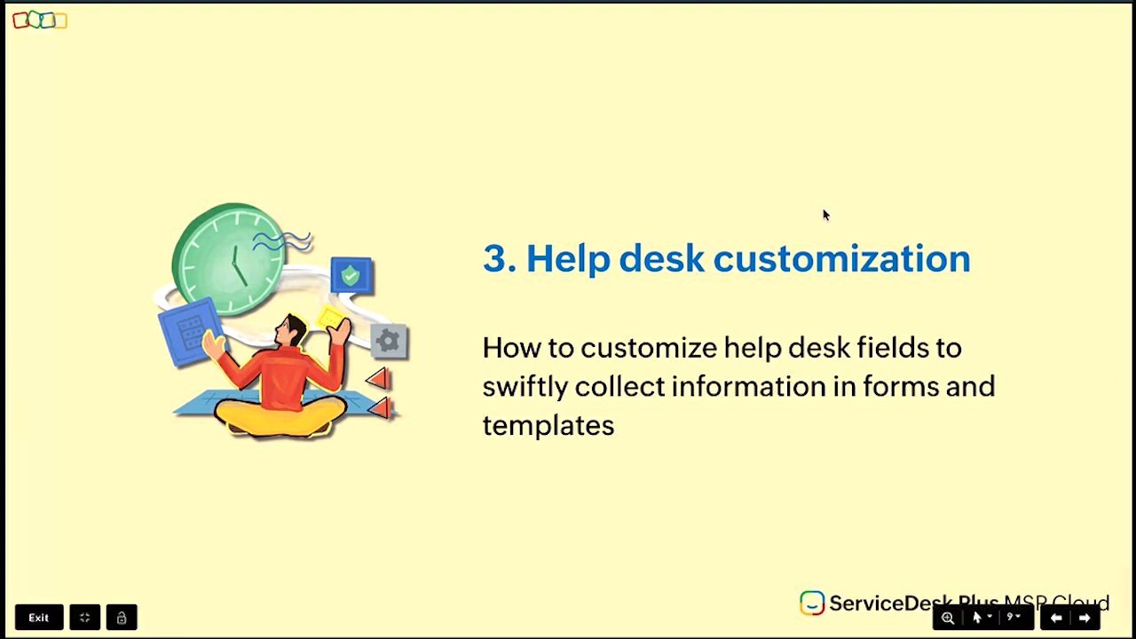
key(ctrl+Right)
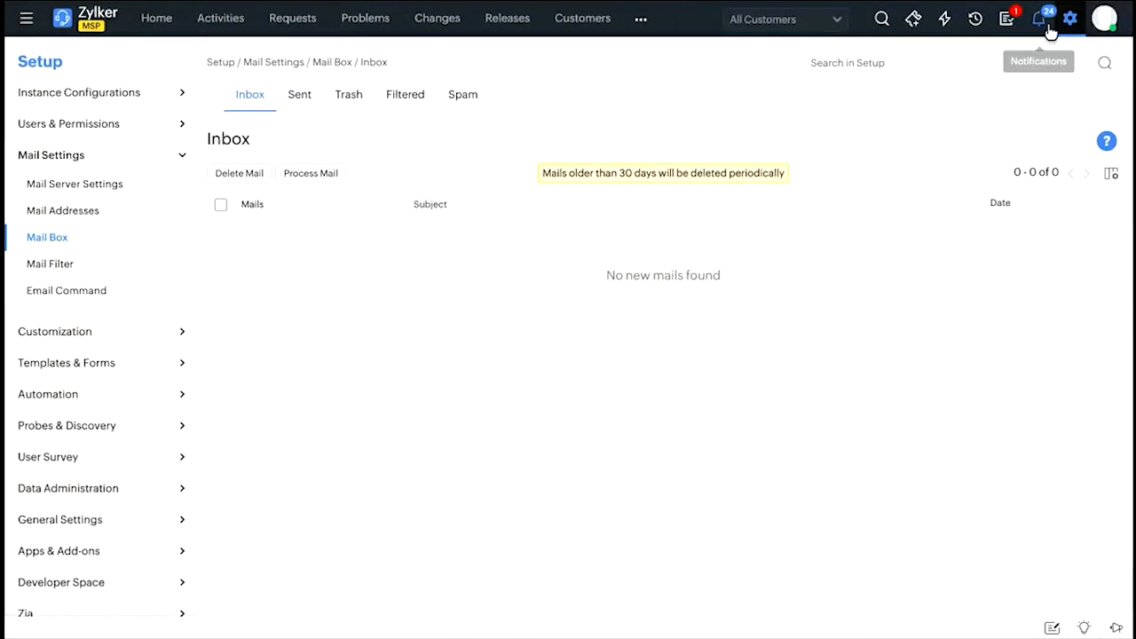
Open the Helpdesk customization from the Setup overview and review its Category list.
click(1069, 22)
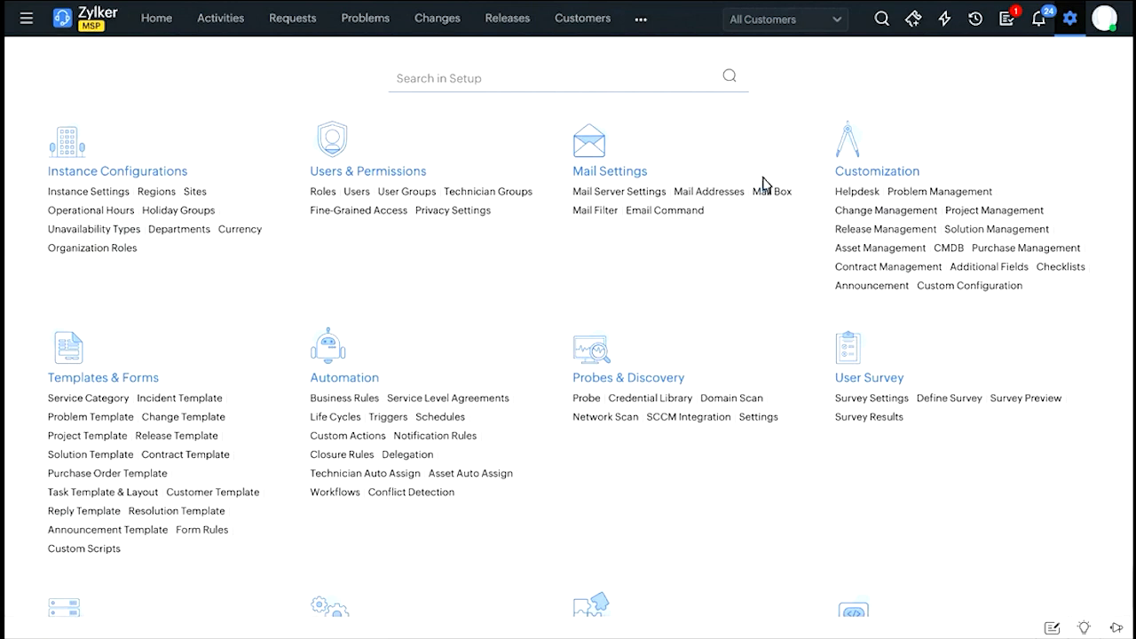
click(858, 203)
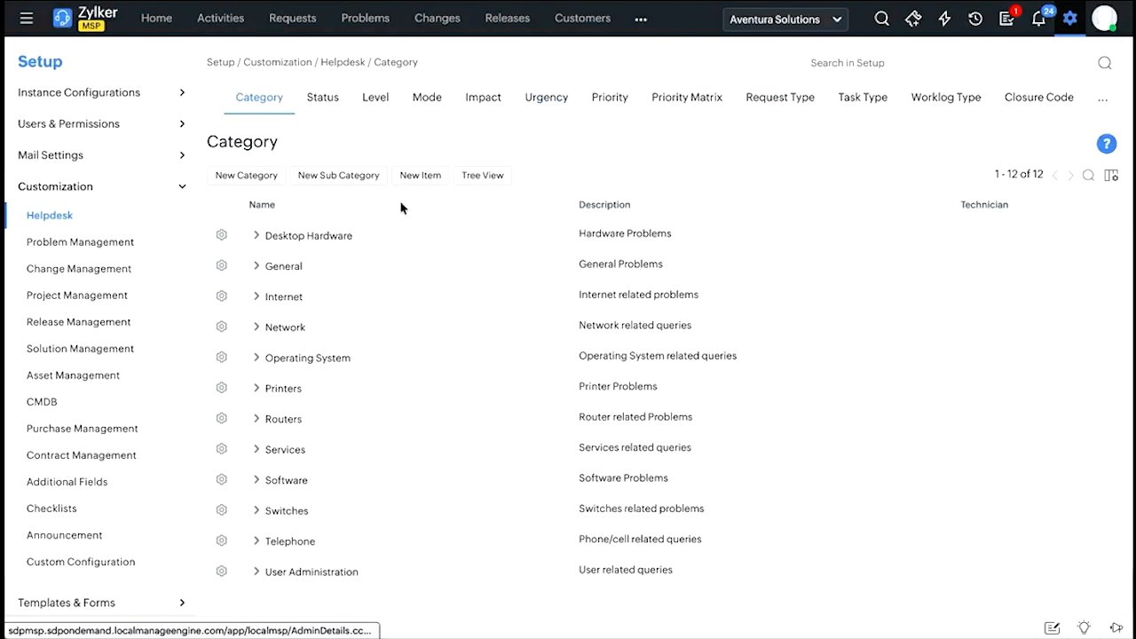
drag(213, 153, 301, 154)
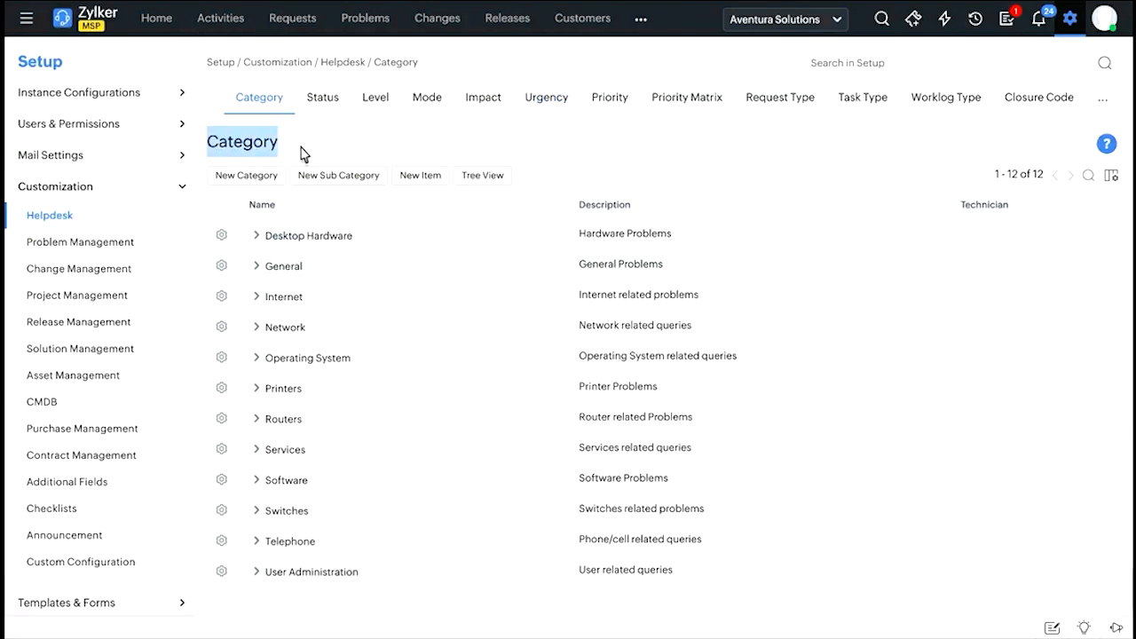
click(301, 154)
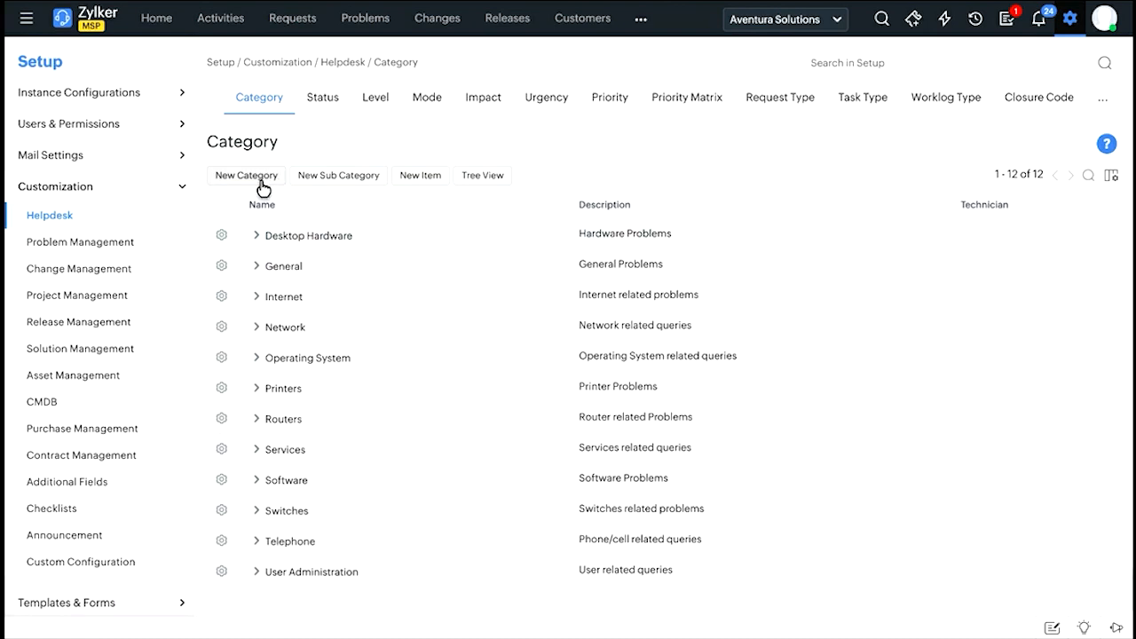
Try out the new category form by assigning a technician and viewing the customer choices, discarding the form.
click(261, 181)
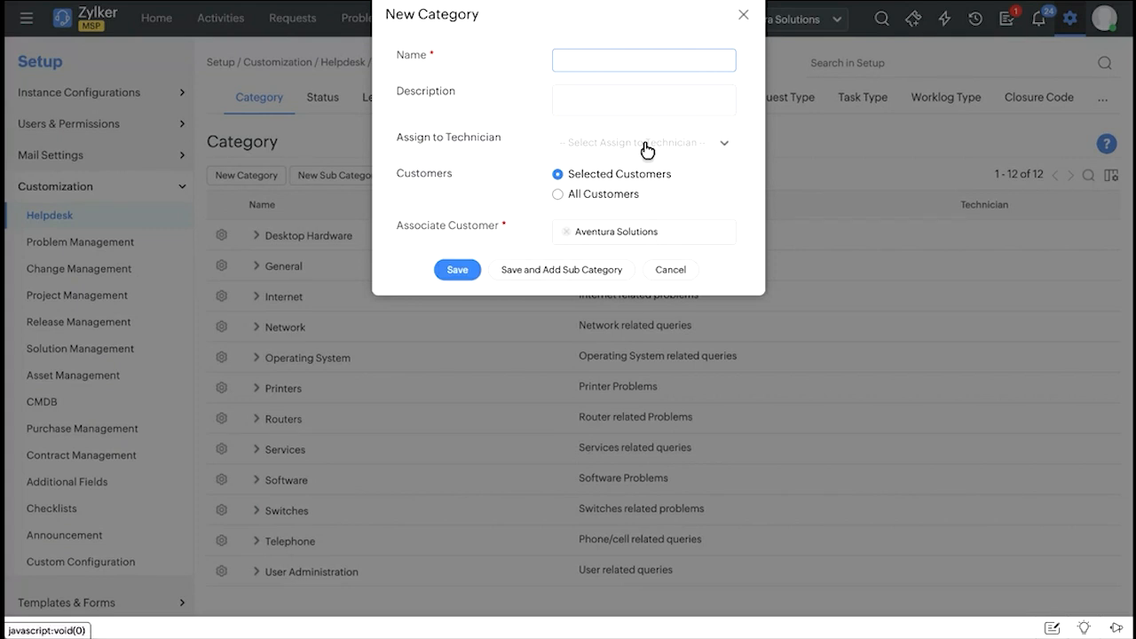
click(585, 143)
click(629, 206)
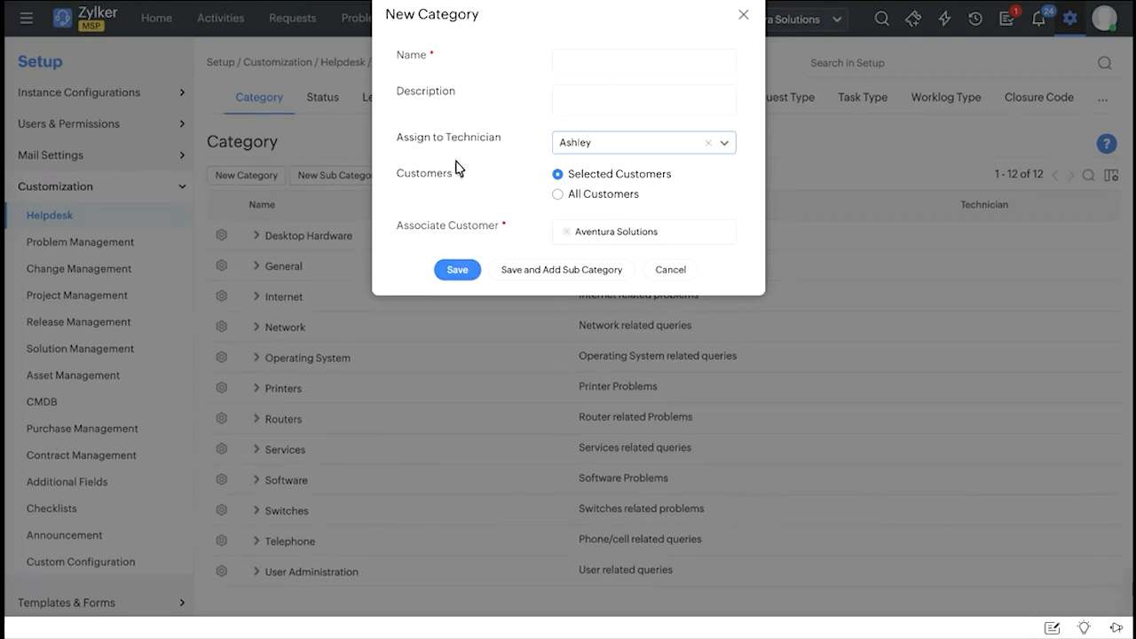
click(701, 236)
click(705, 207)
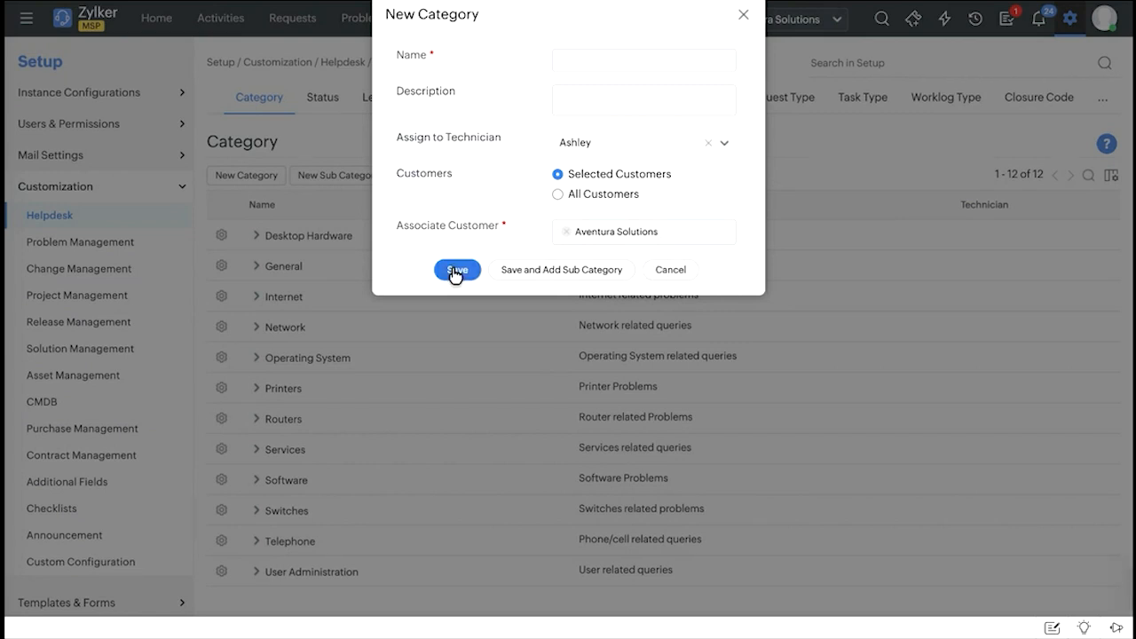
click(680, 270)
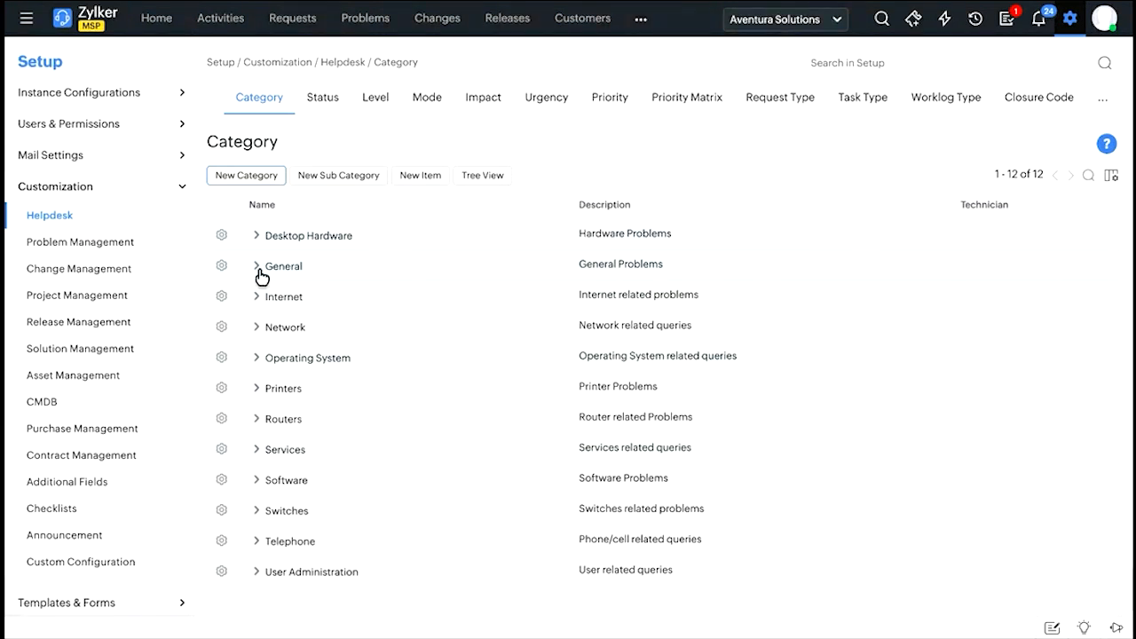
Expand the Software category and its MS Office subcategory to examine the items beneath them.
click(257, 479)
scroll(332, 450, down, 2)
scroll(336, 448, down, 5)
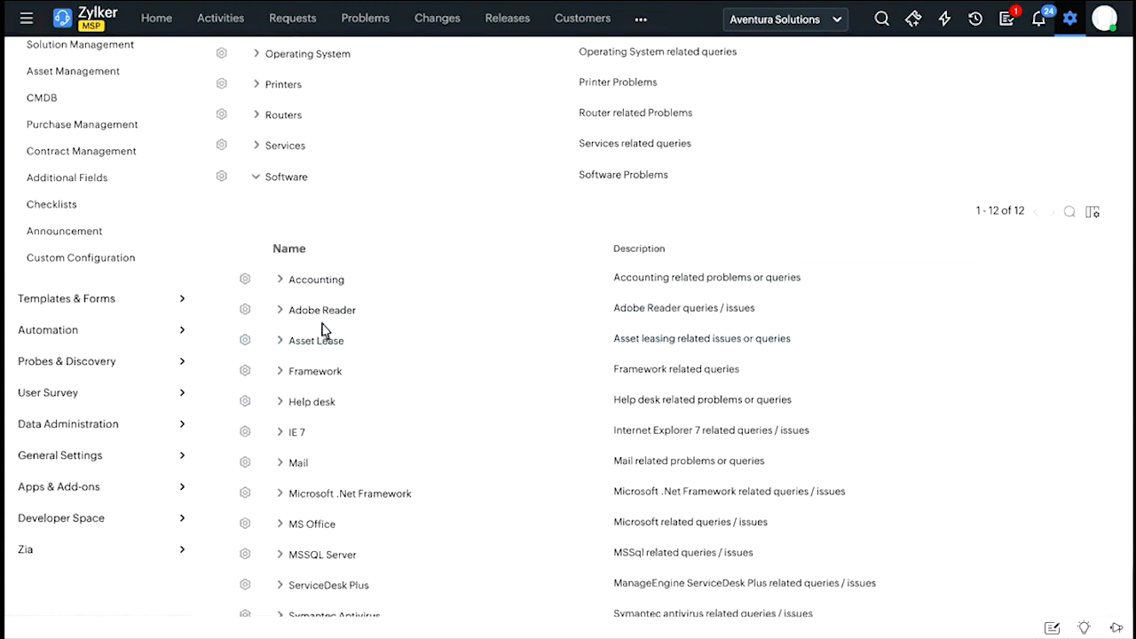
scroll(299, 448, down, 1)
click(281, 484)
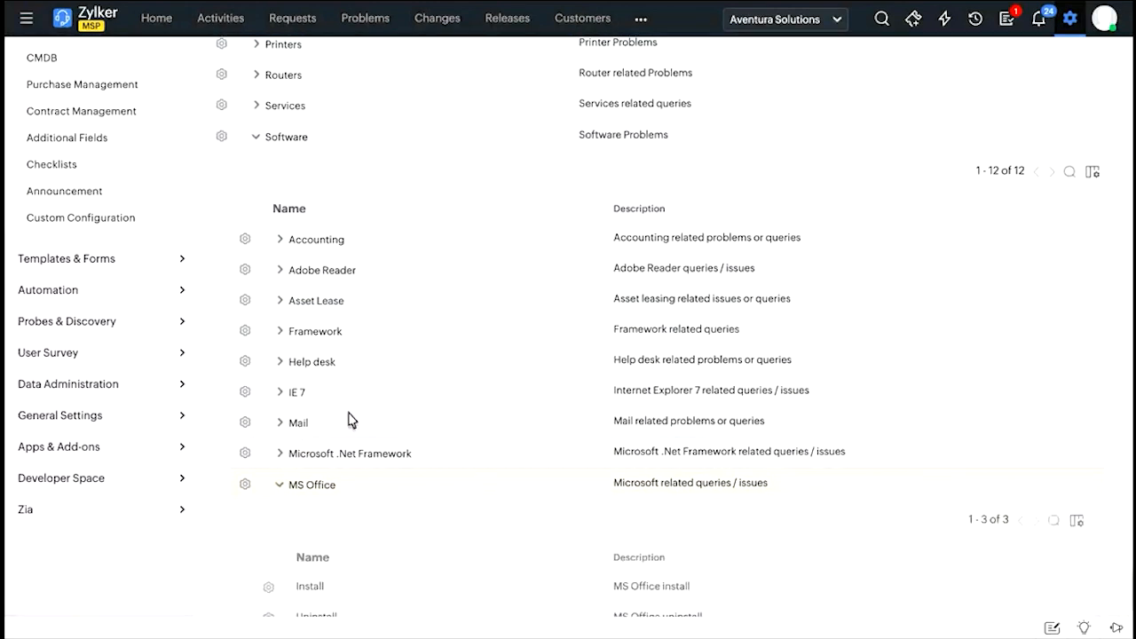
scroll(398, 512, down, 2)
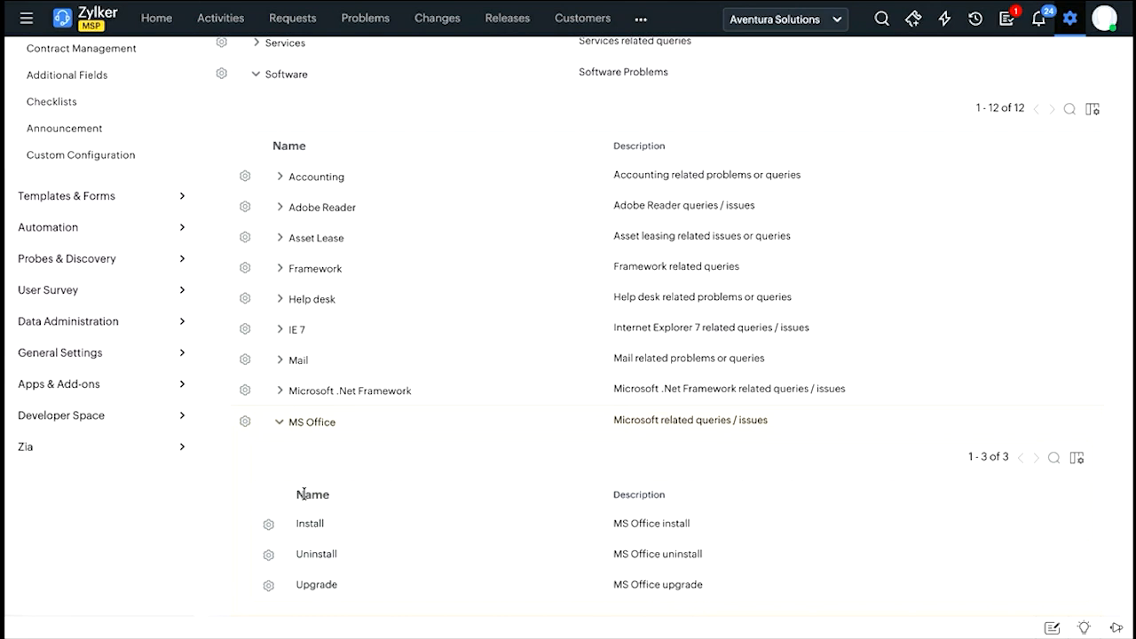
scroll(485, 180, up, 5)
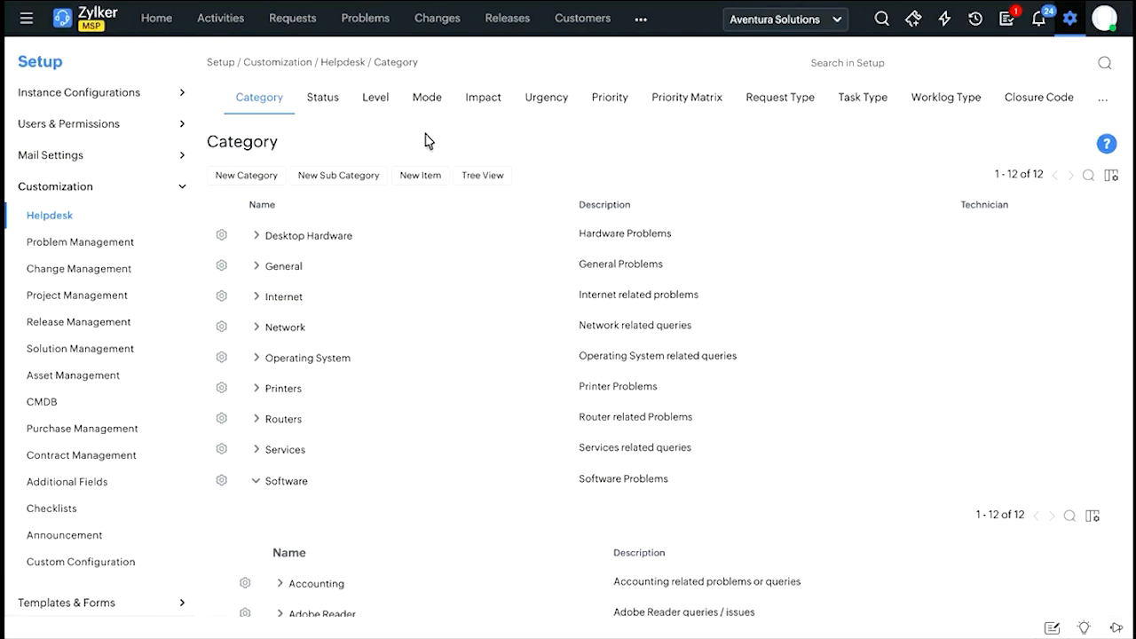
Review the helpdesk's Status list and the new status form, cancelling the form without adding a status.
click(325, 102)
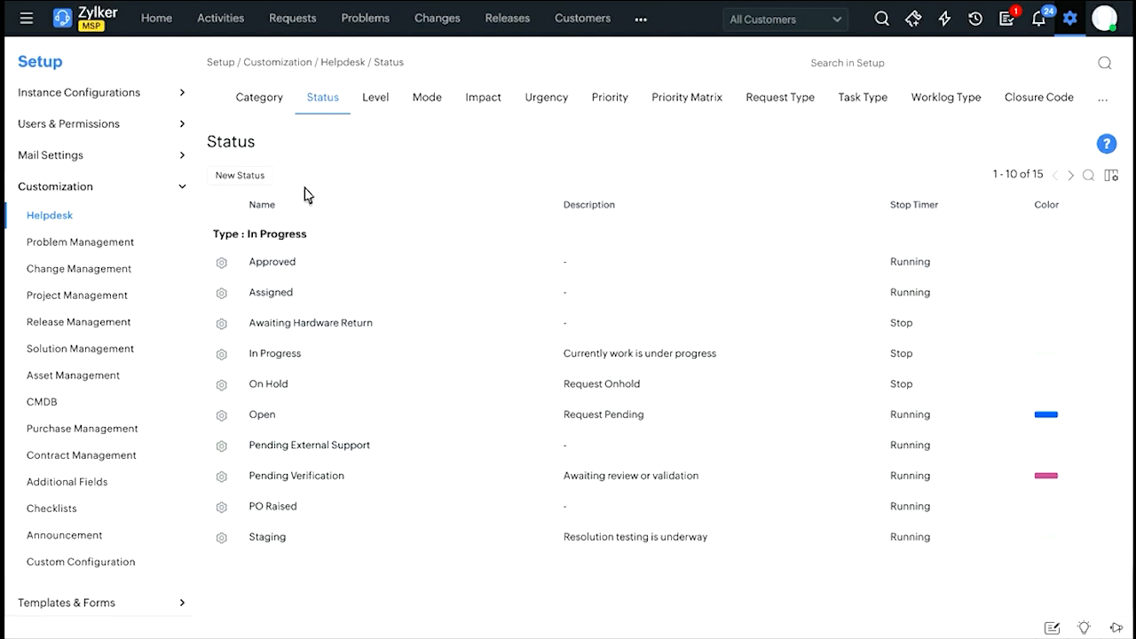
click(253, 182)
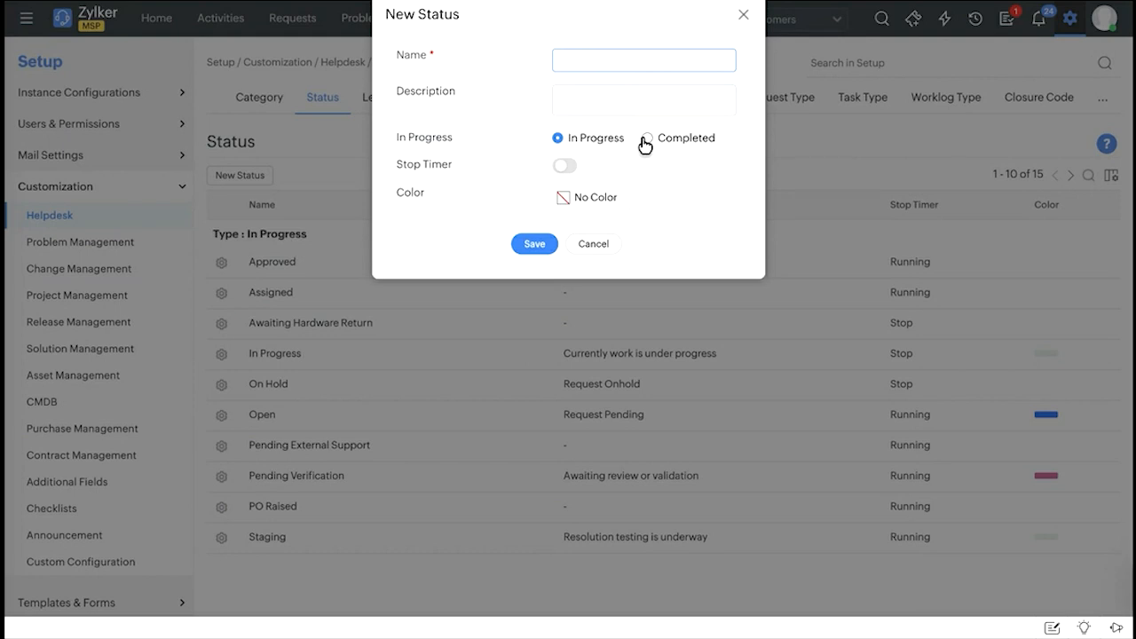
click(591, 252)
Review the helpdesk's Level, Mode, Impact, Urgency and Priority lists.
click(377, 101)
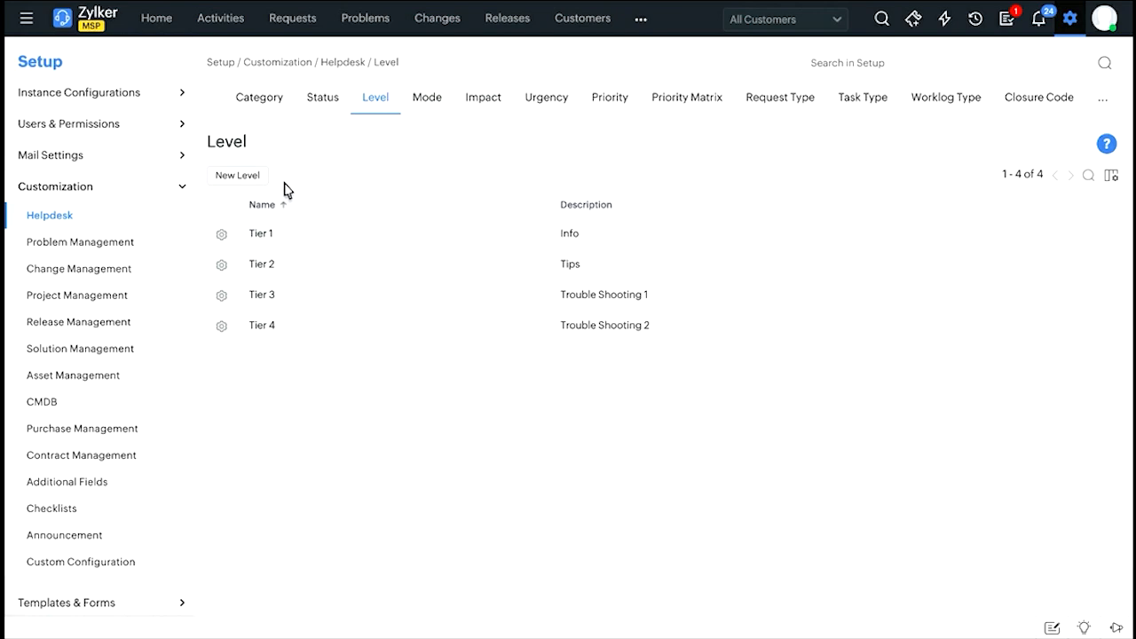
click(426, 101)
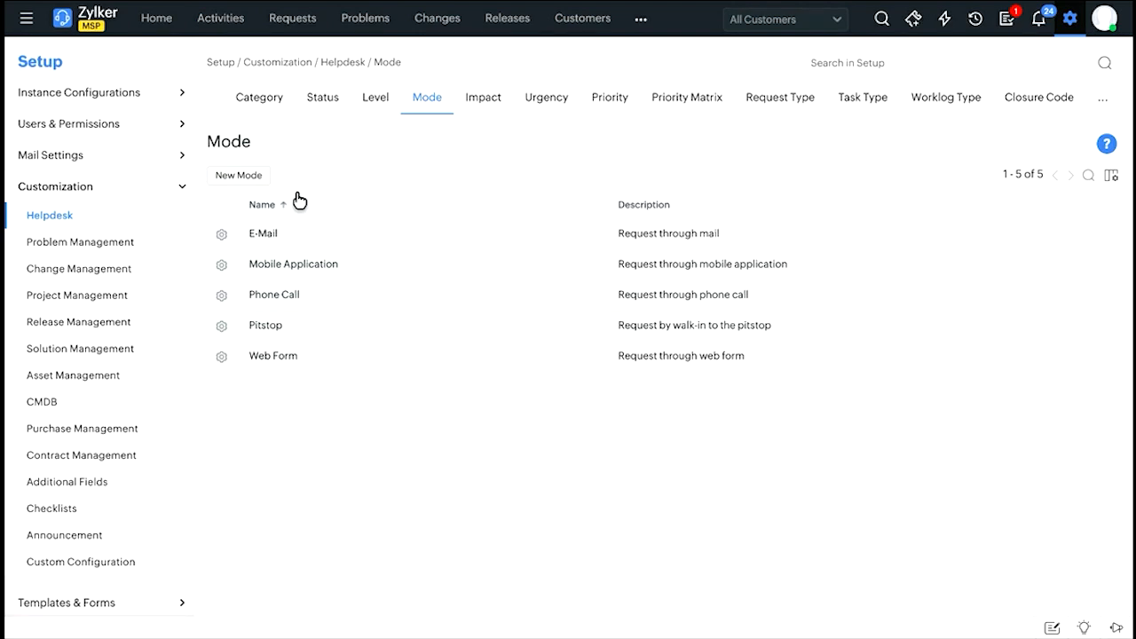
click(485, 102)
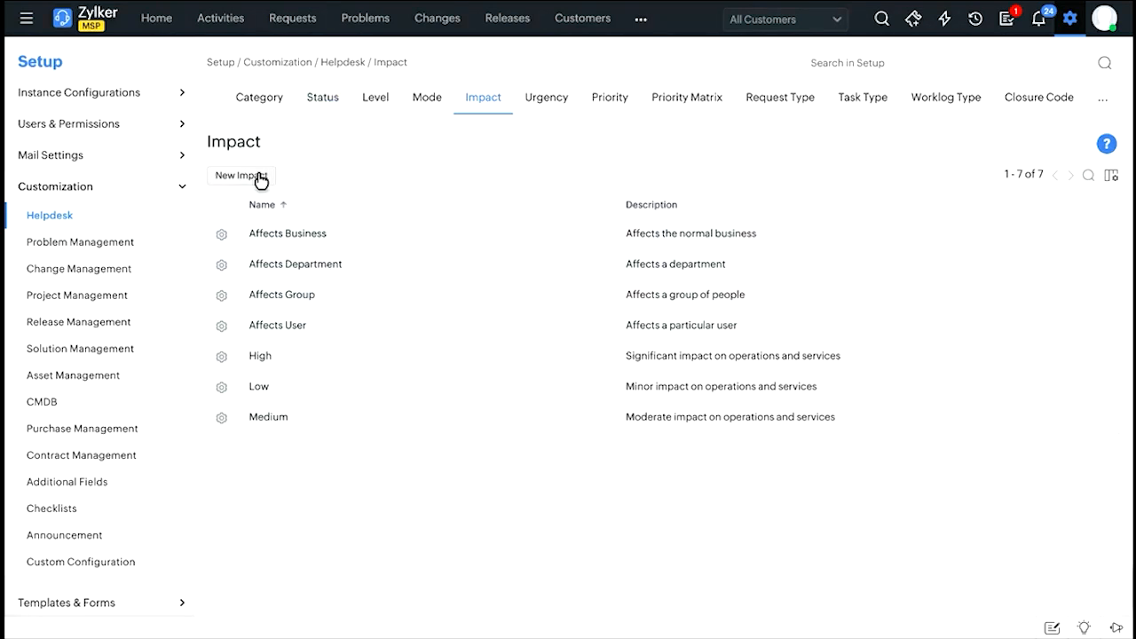
click(548, 110)
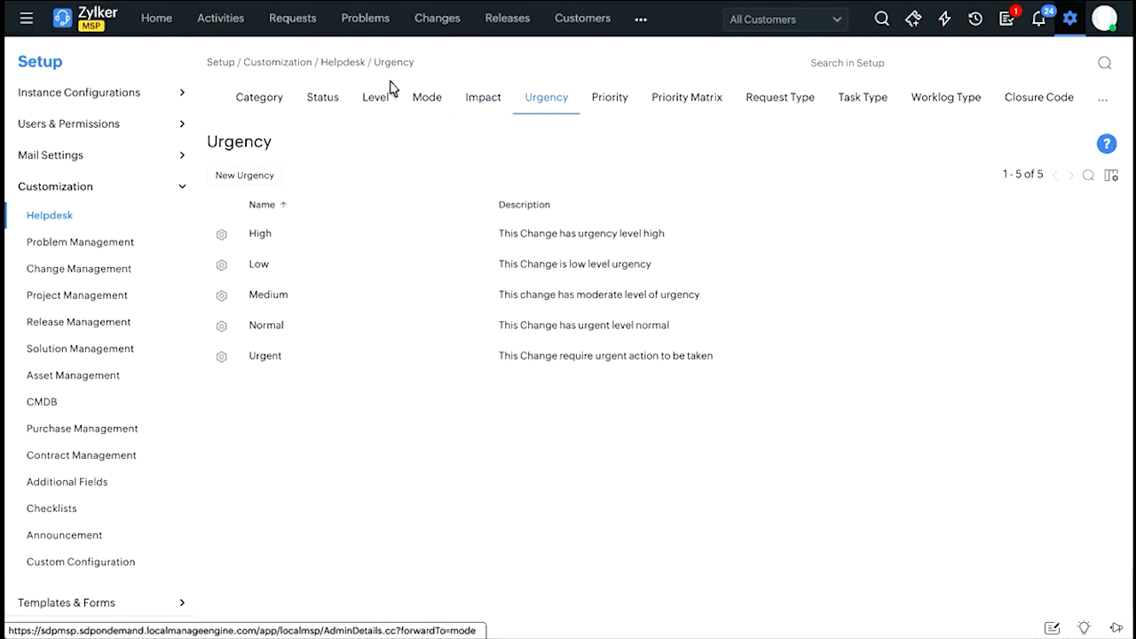
drag(229, 145, 284, 147)
click(285, 147)
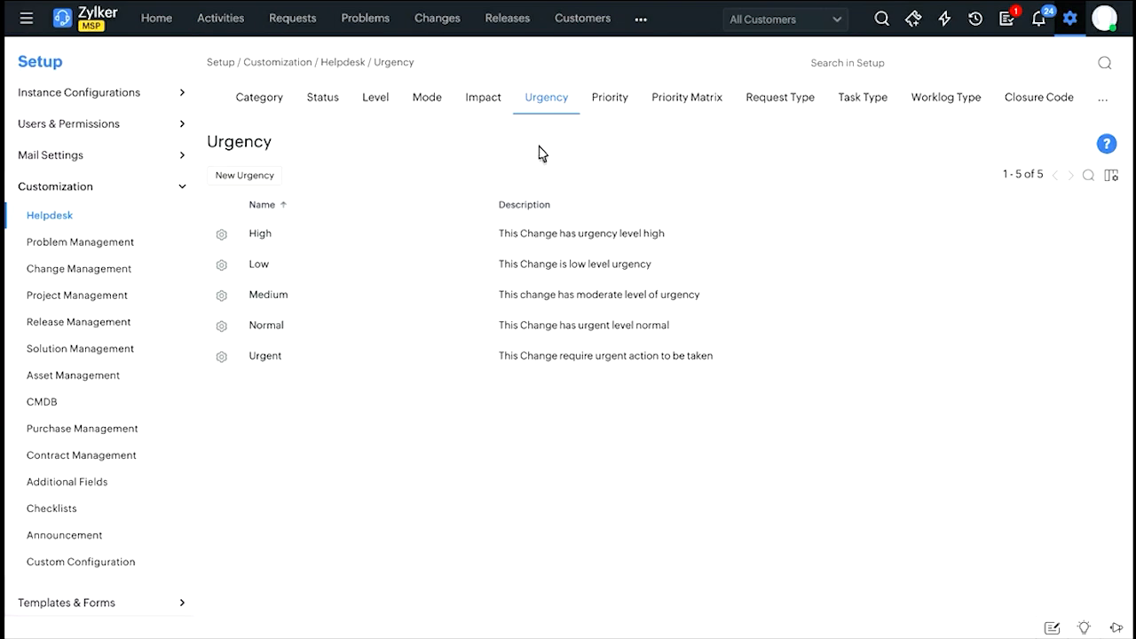
click(609, 99)
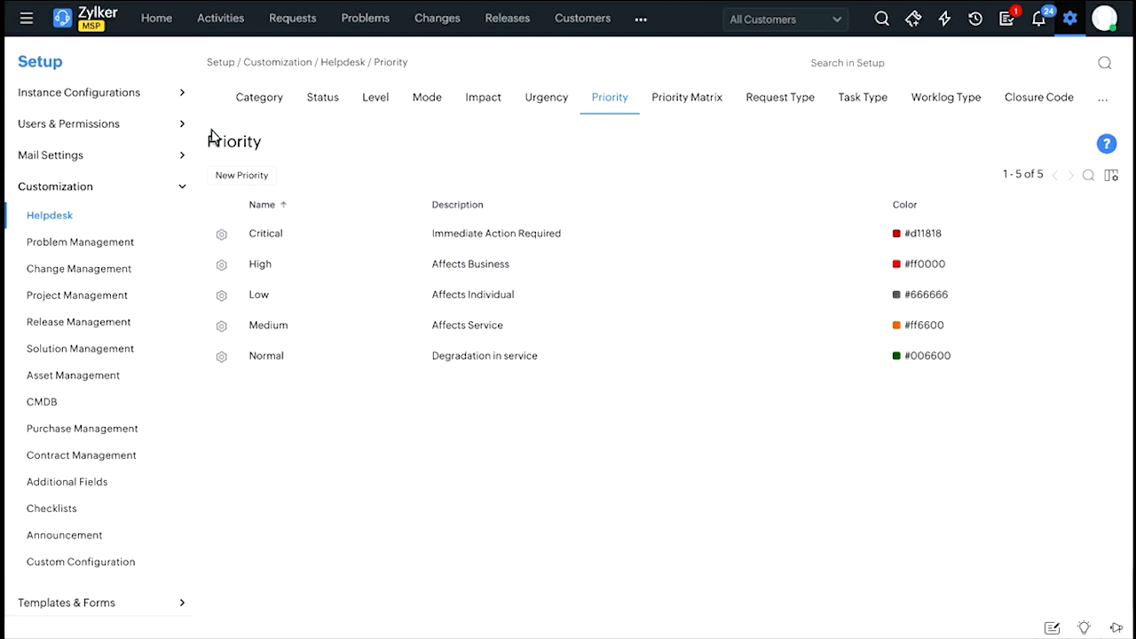
Examine the Priority Matrix and the priority choices for Affects Business impact with Low urgency, leaving the selection as it is.
click(688, 108)
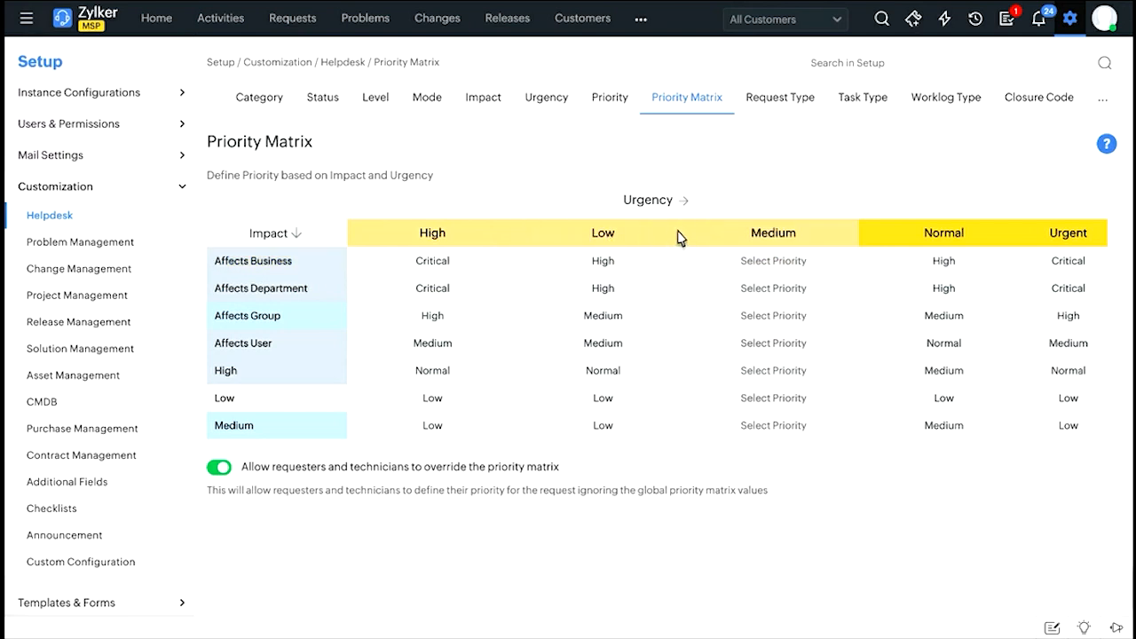
click(607, 269)
click(608, 269)
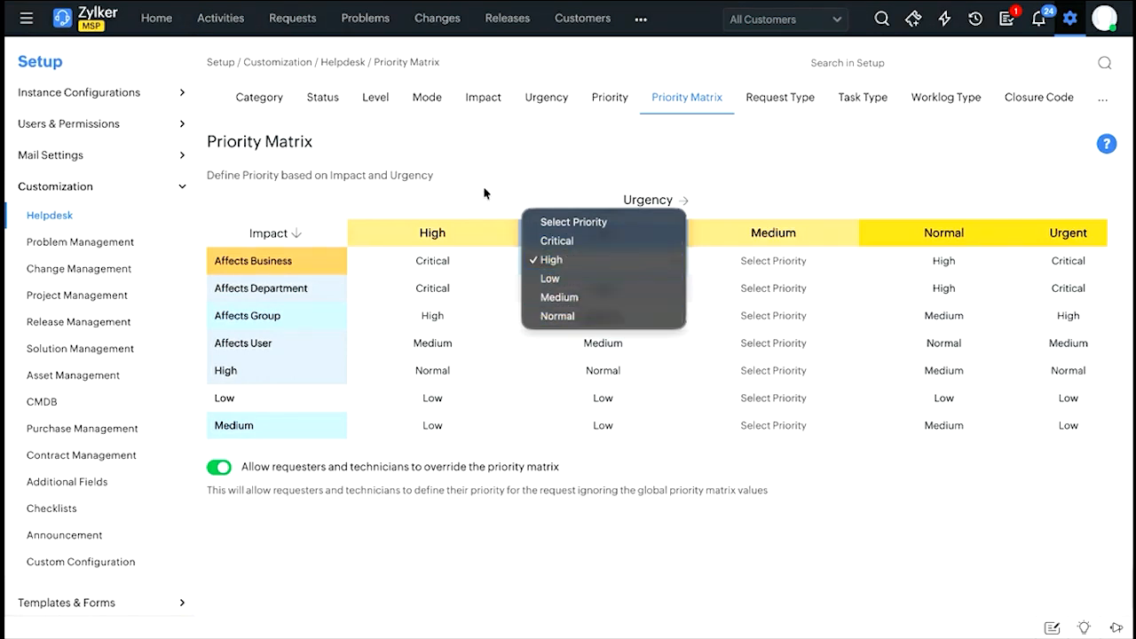
click(515, 238)
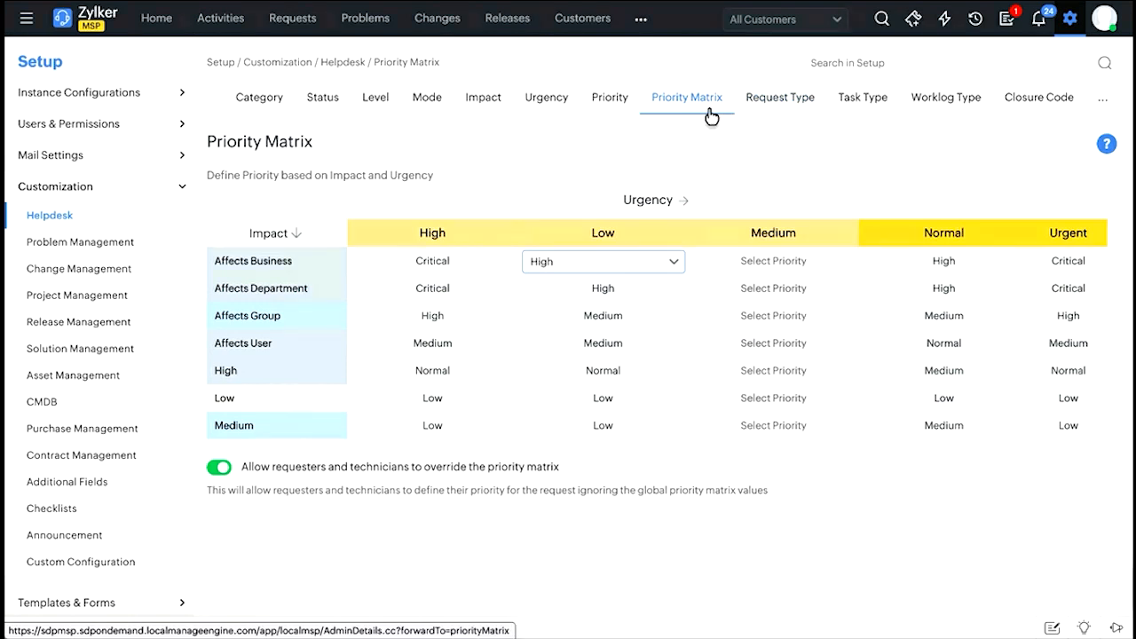
Review the helpdesk's Request Type, Task Type, Worklog Type and Closure Code lists, and reveal the remaining Downtime Type option.
click(796, 108)
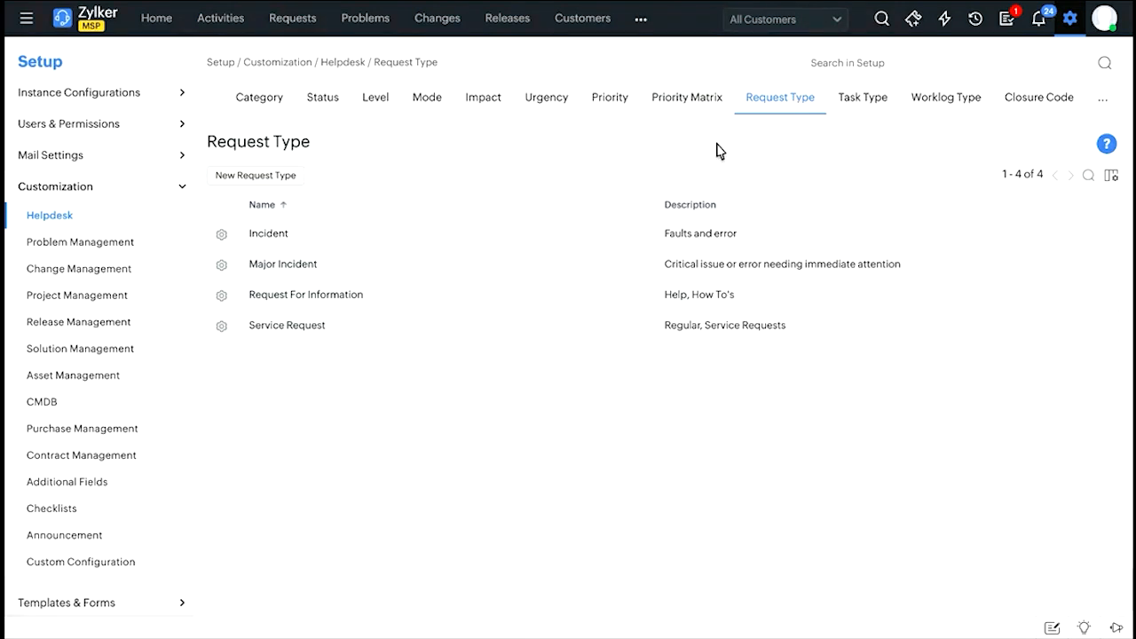
click(876, 103)
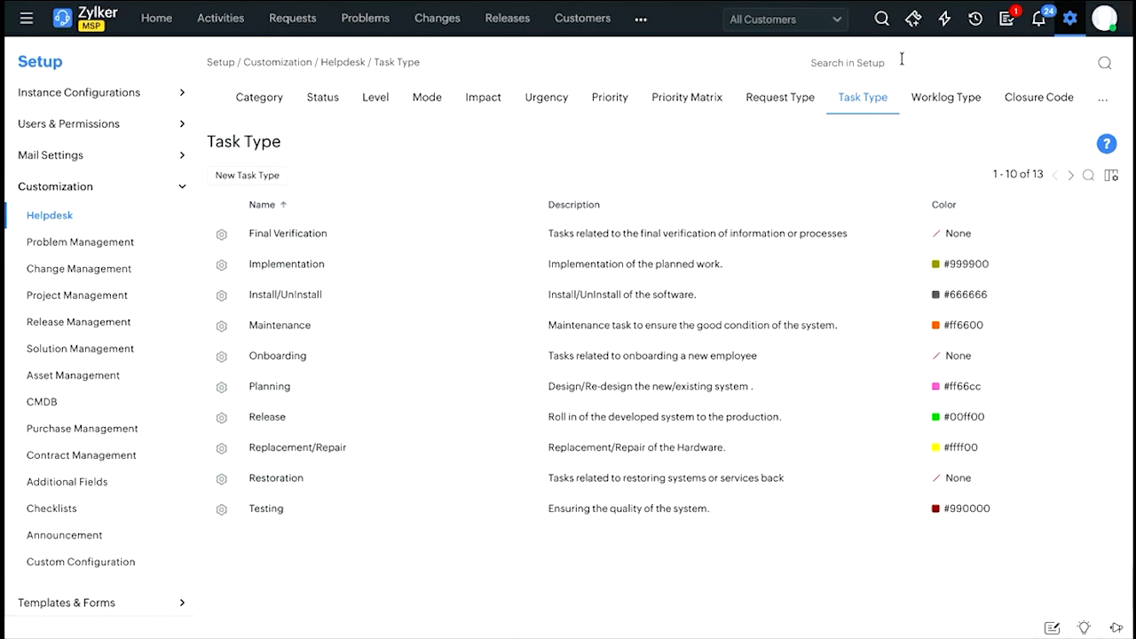
click(944, 110)
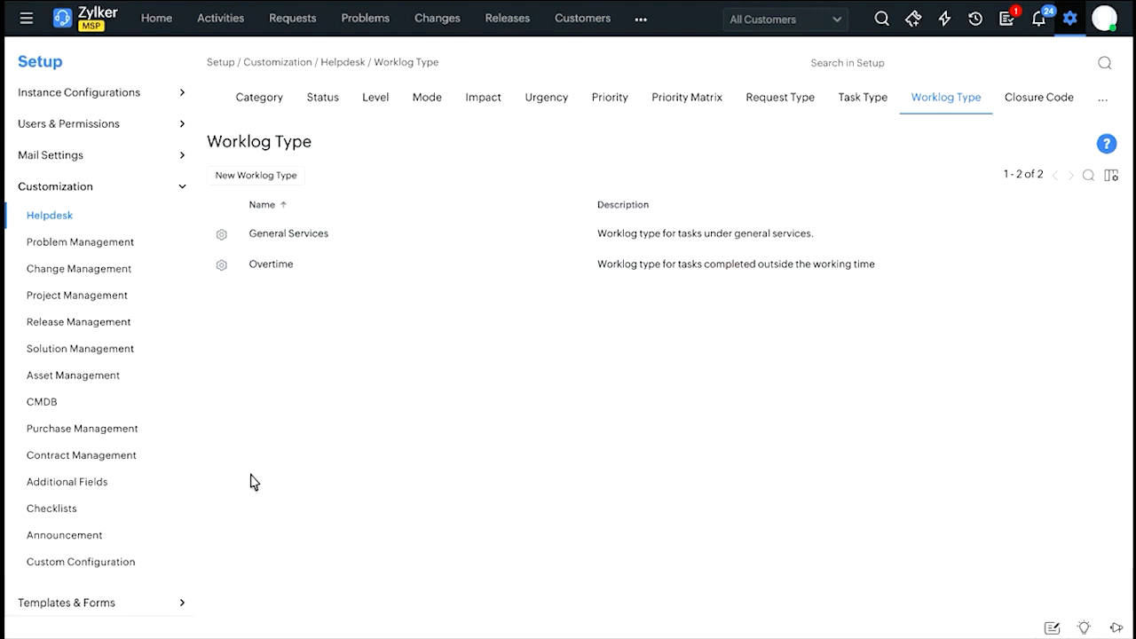
click(1042, 110)
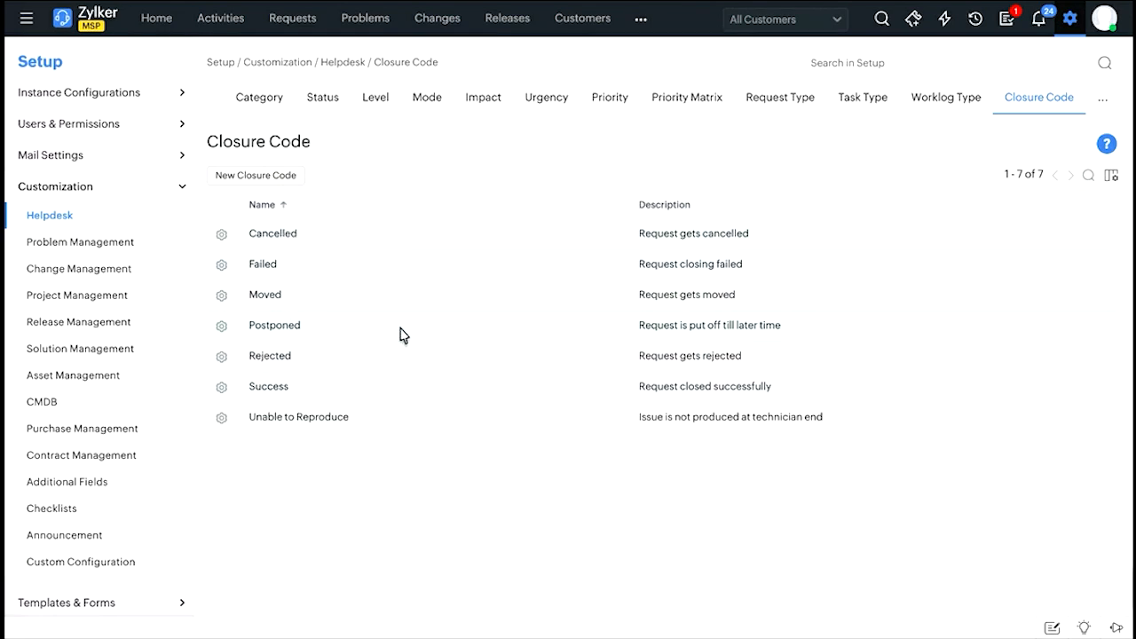
click(1099, 103)
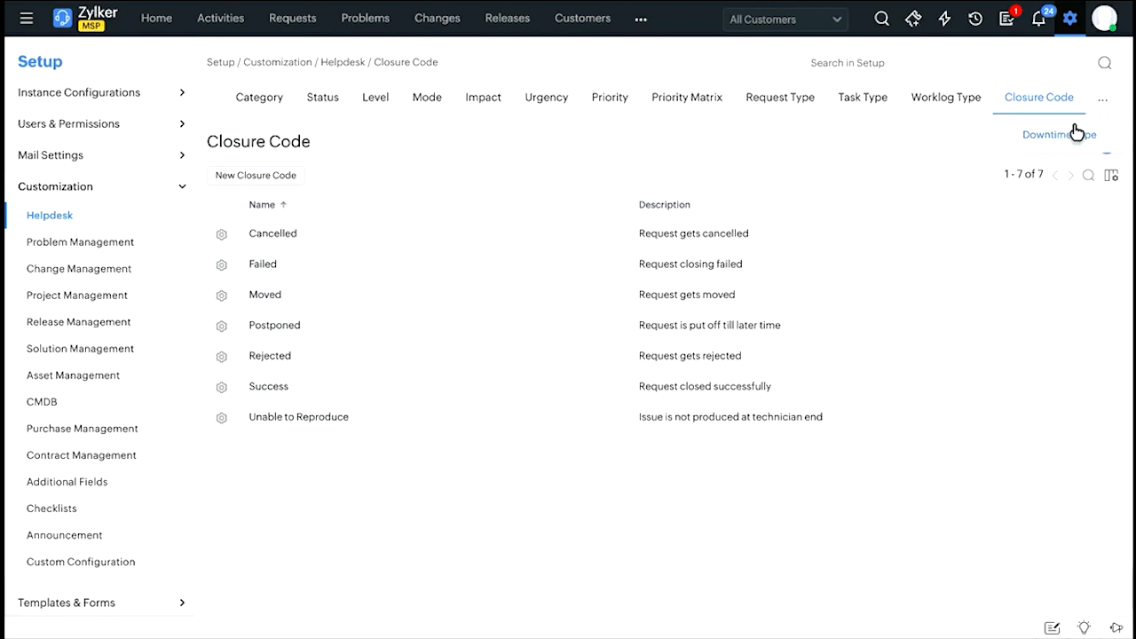
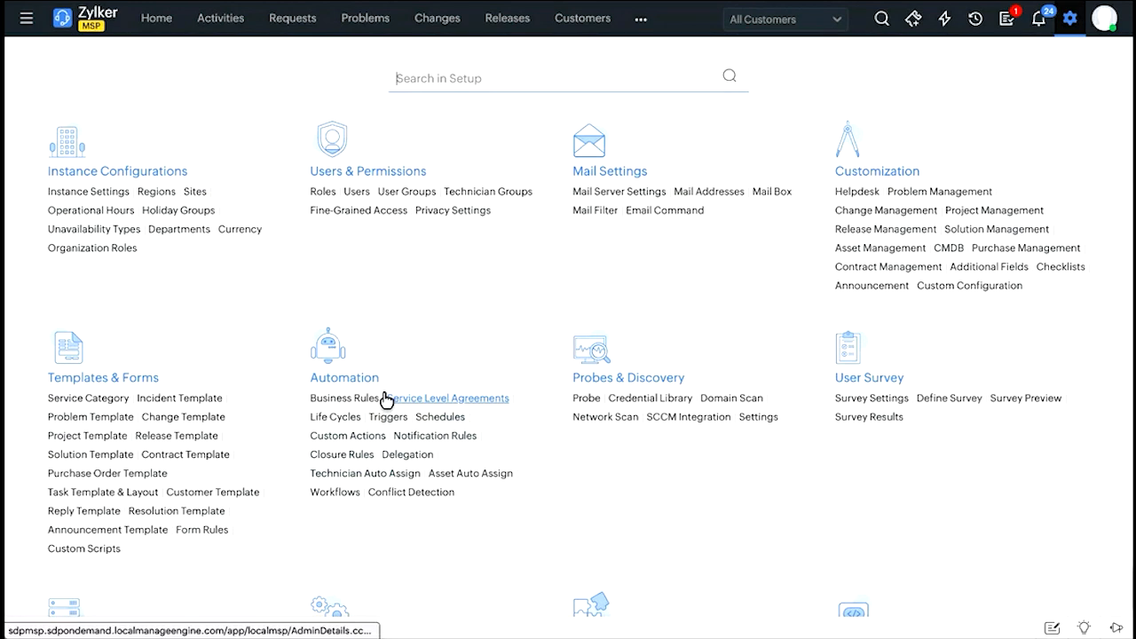
Open the automation Business Rules for incidents and review the record types that rules can cover.
click(340, 401)
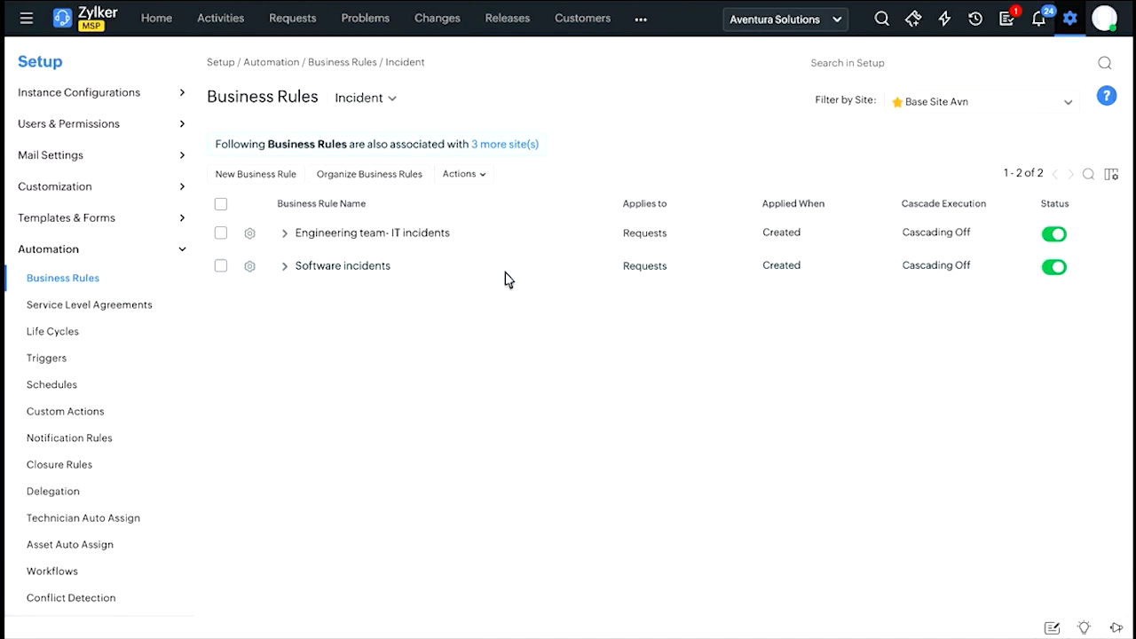
click(388, 101)
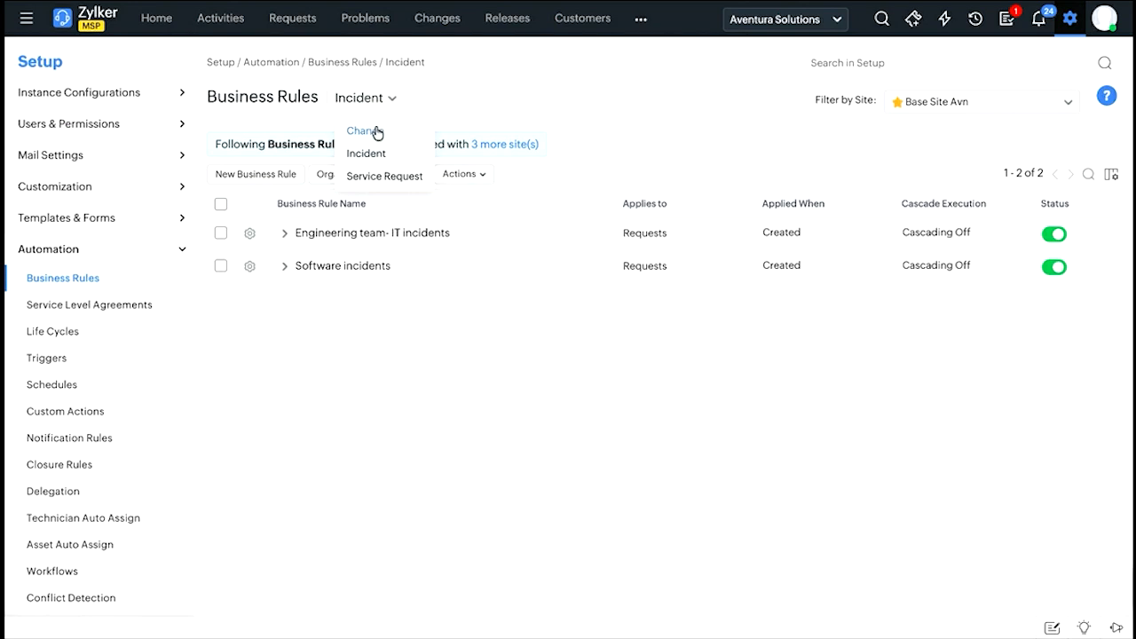
click(504, 107)
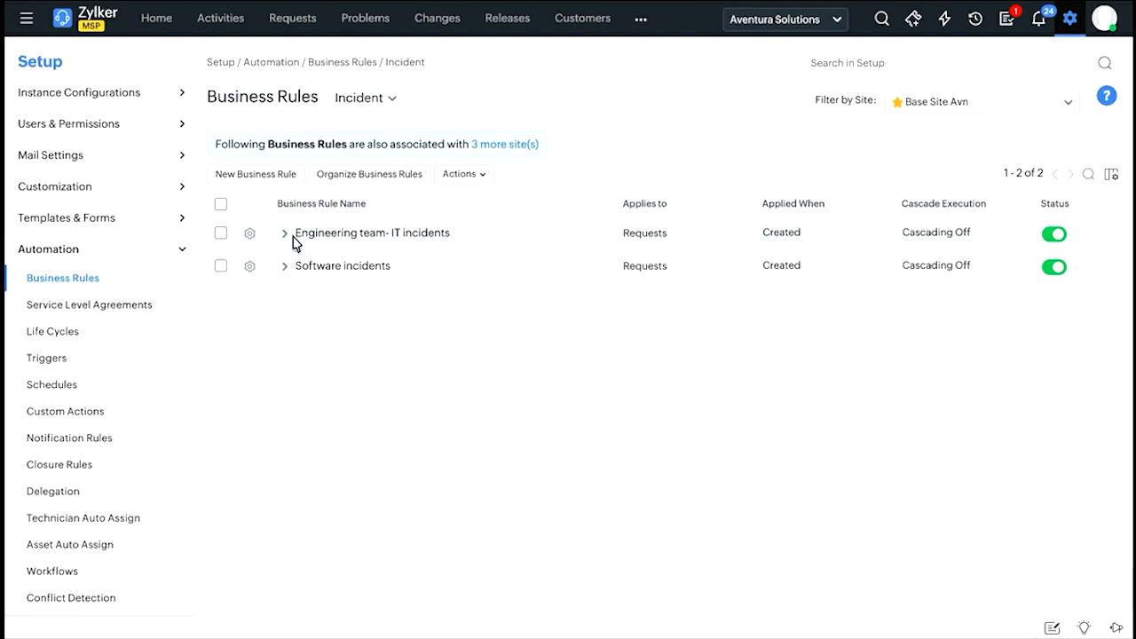
Open a new incident business rule form and review its sections and the record types the rule can apply to.
click(276, 192)
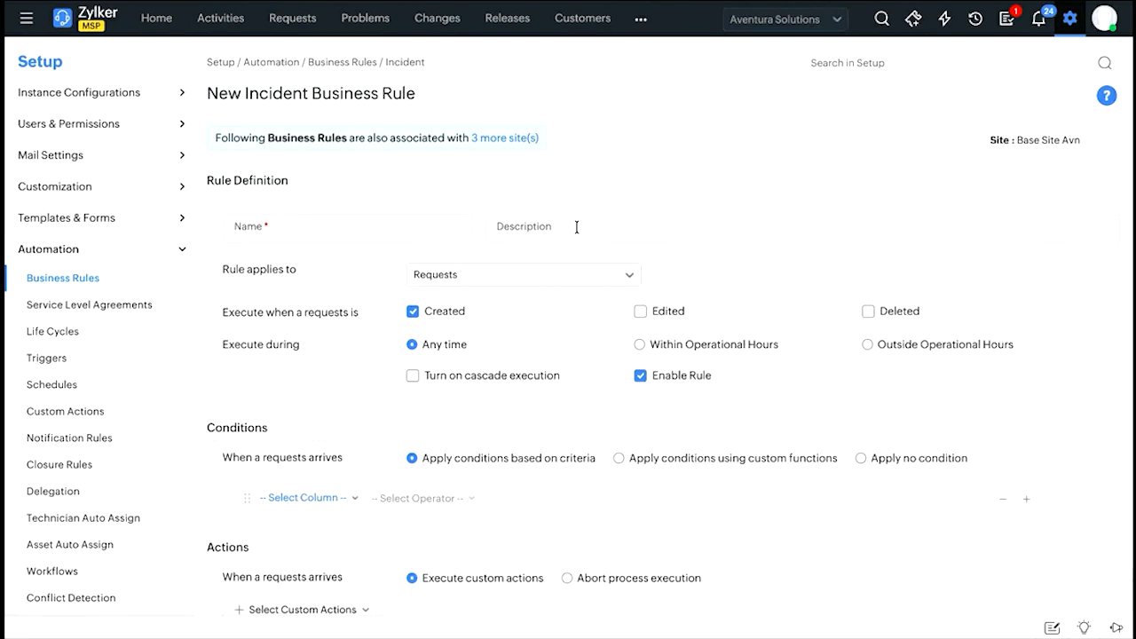
scroll(580, 233, down, 2)
scroll(332, 152, up, 1)
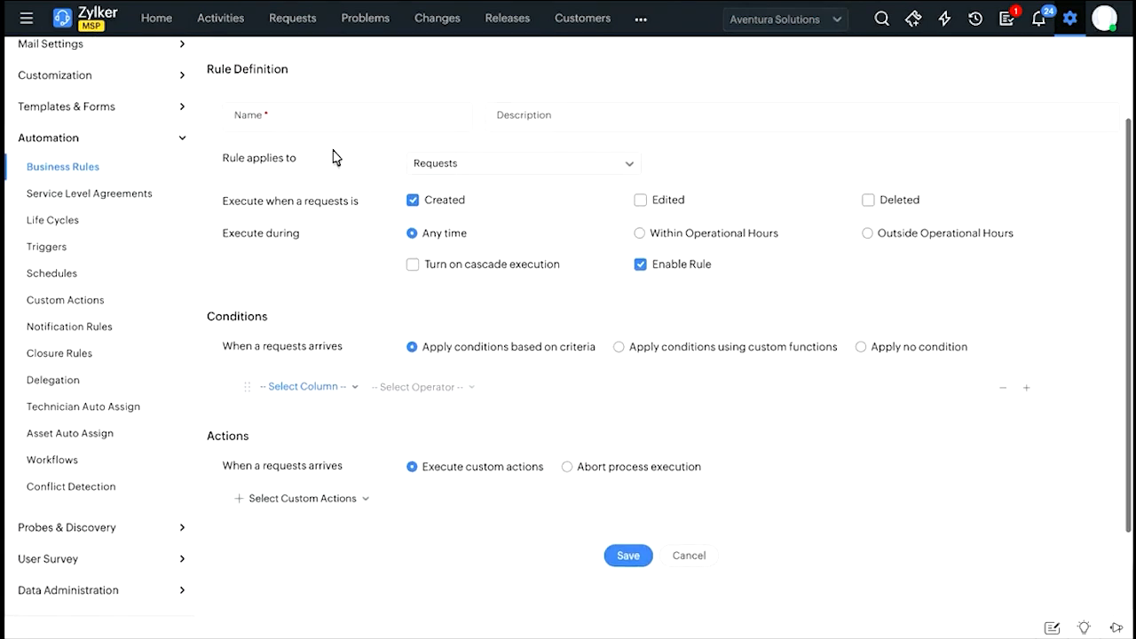
click(451, 169)
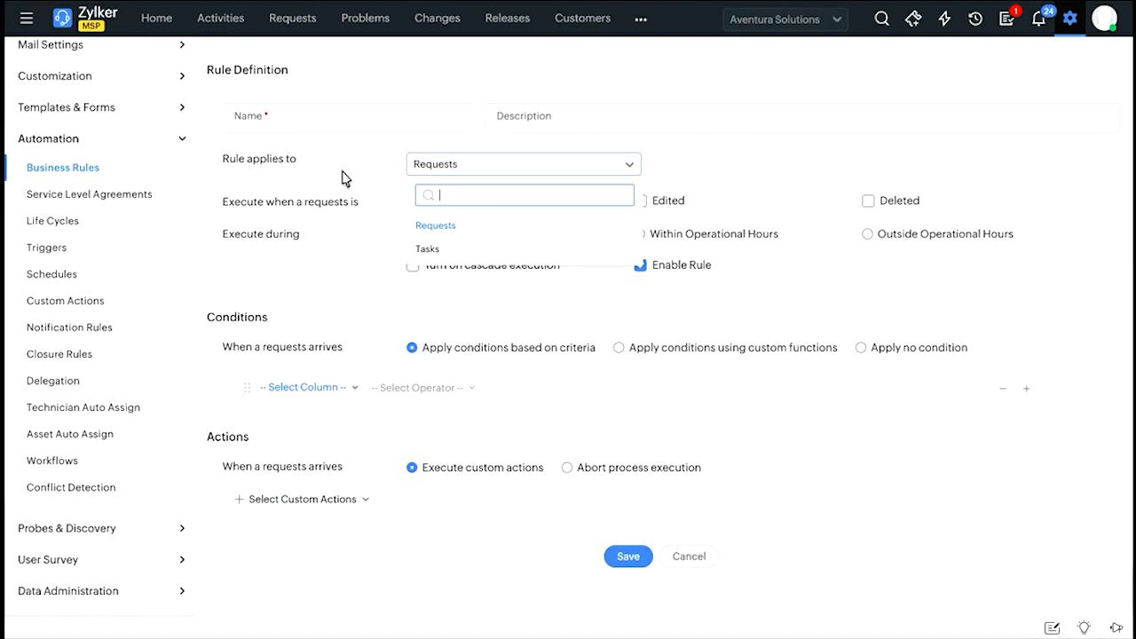
click(381, 180)
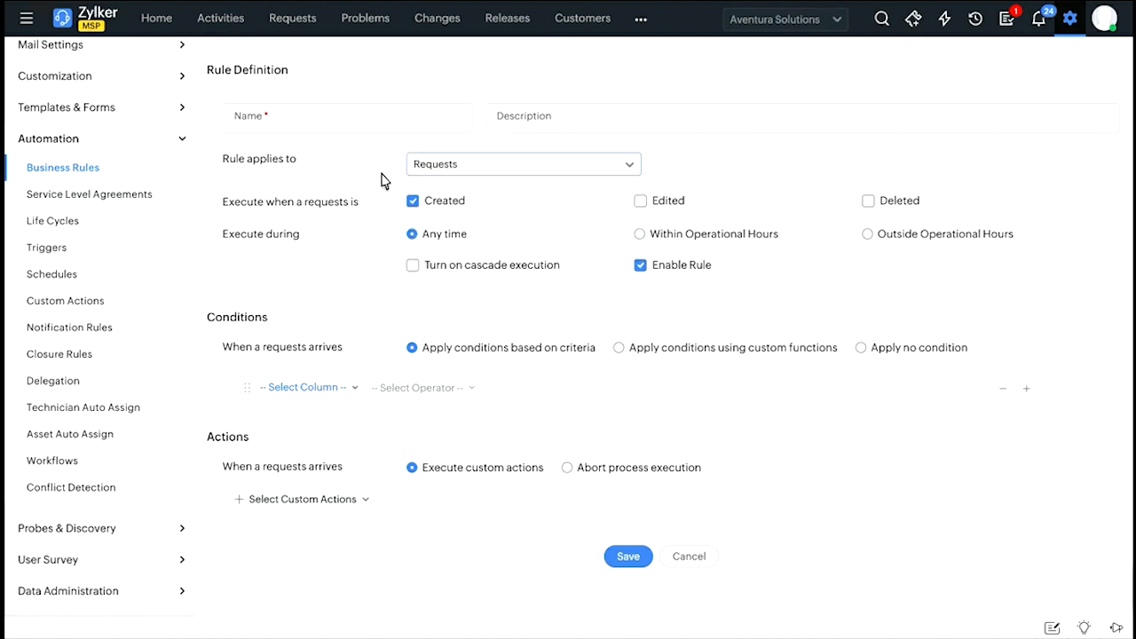
click(457, 163)
click(335, 173)
Set the new business rule to execute within operational hours.
scroll(696, 226, down, 1)
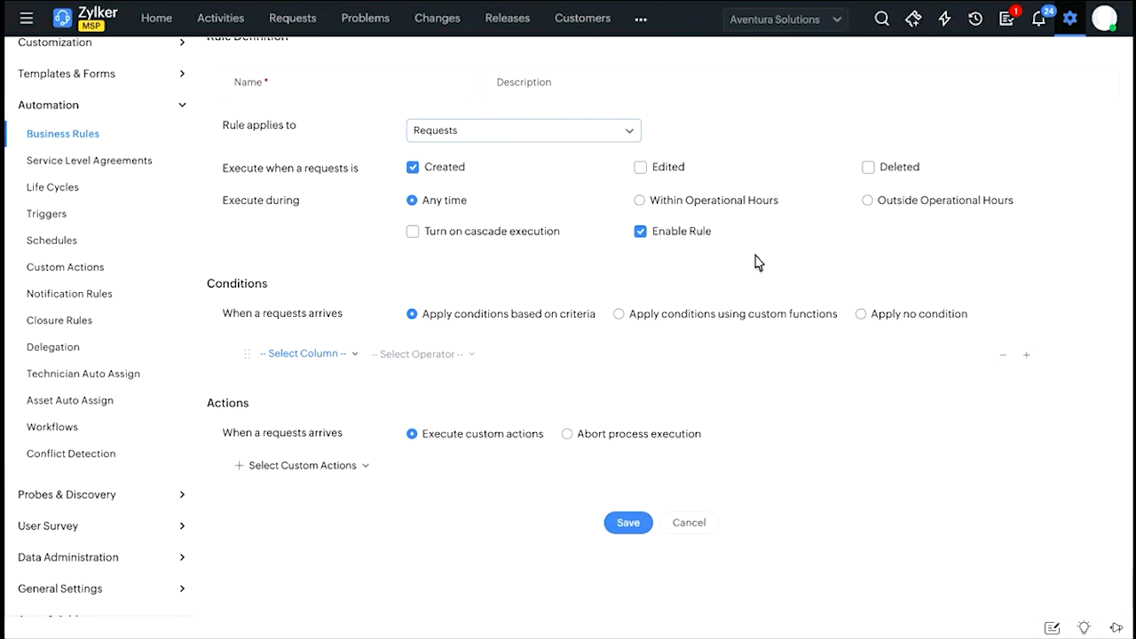
click(639, 201)
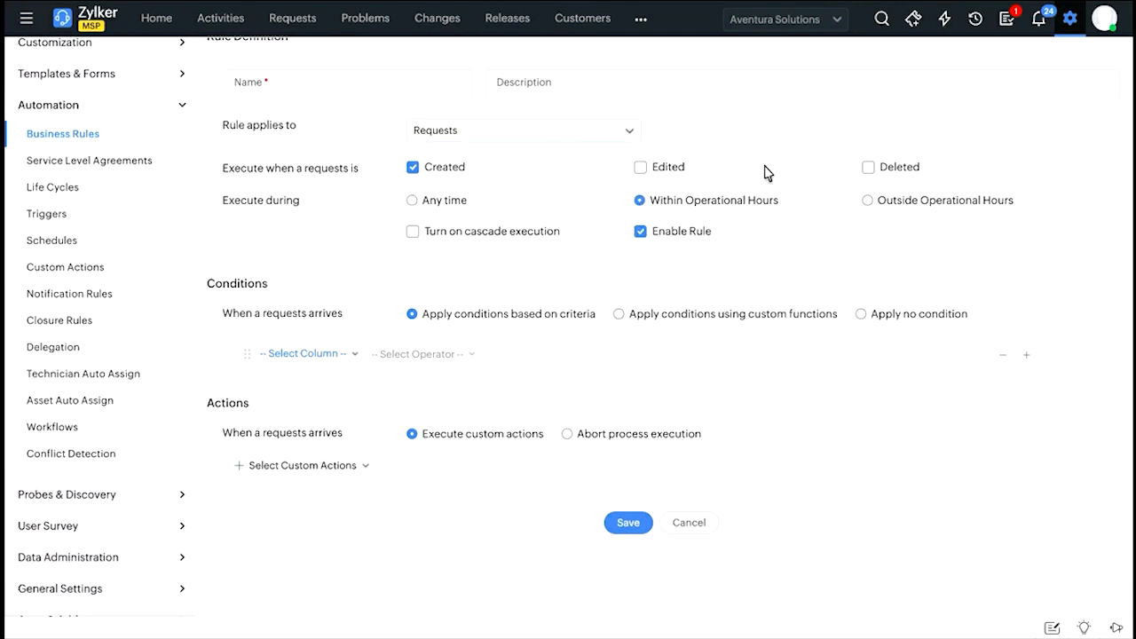
scroll(519, 388, down, 2)
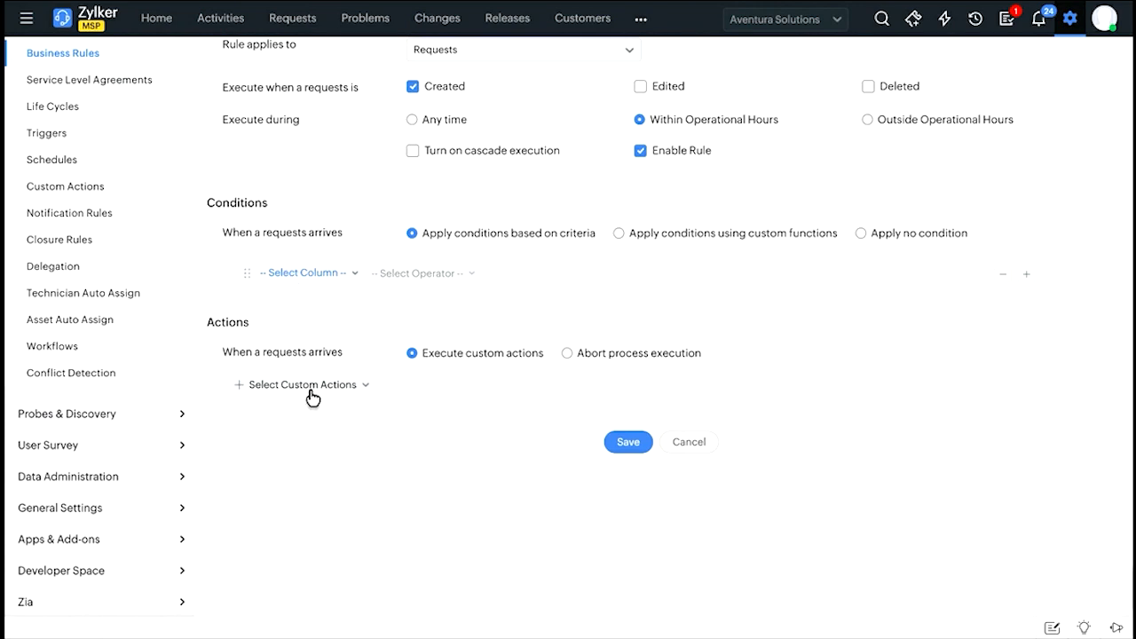
Examine the columns available for the rule's condition, including the Life cycle column's sub-fields.
click(318, 281)
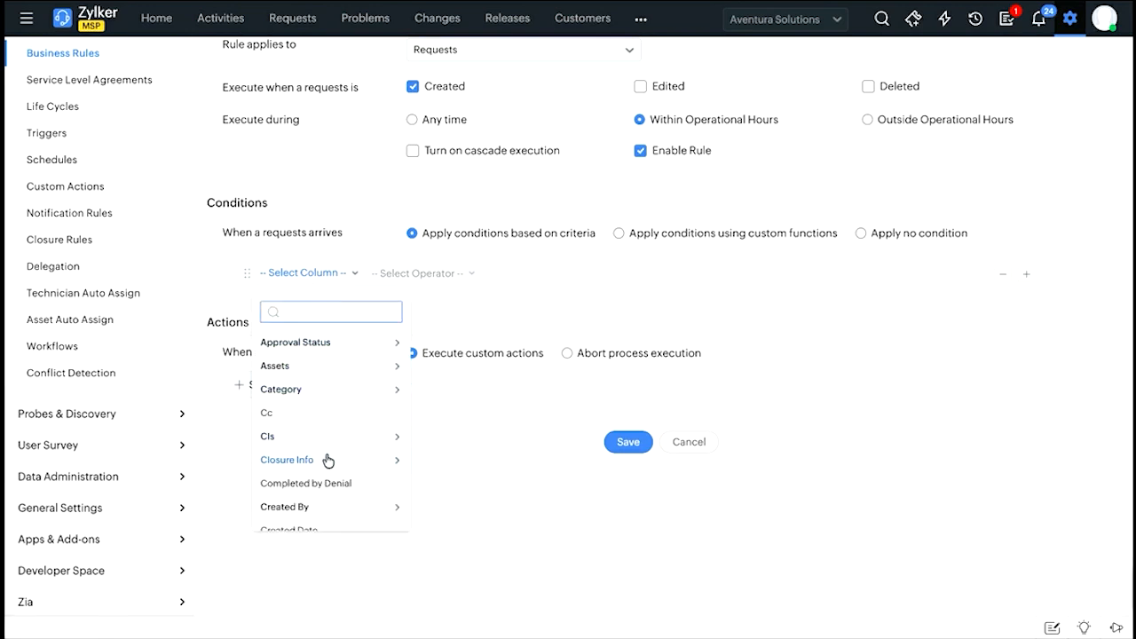
scroll(328, 460, down, 1)
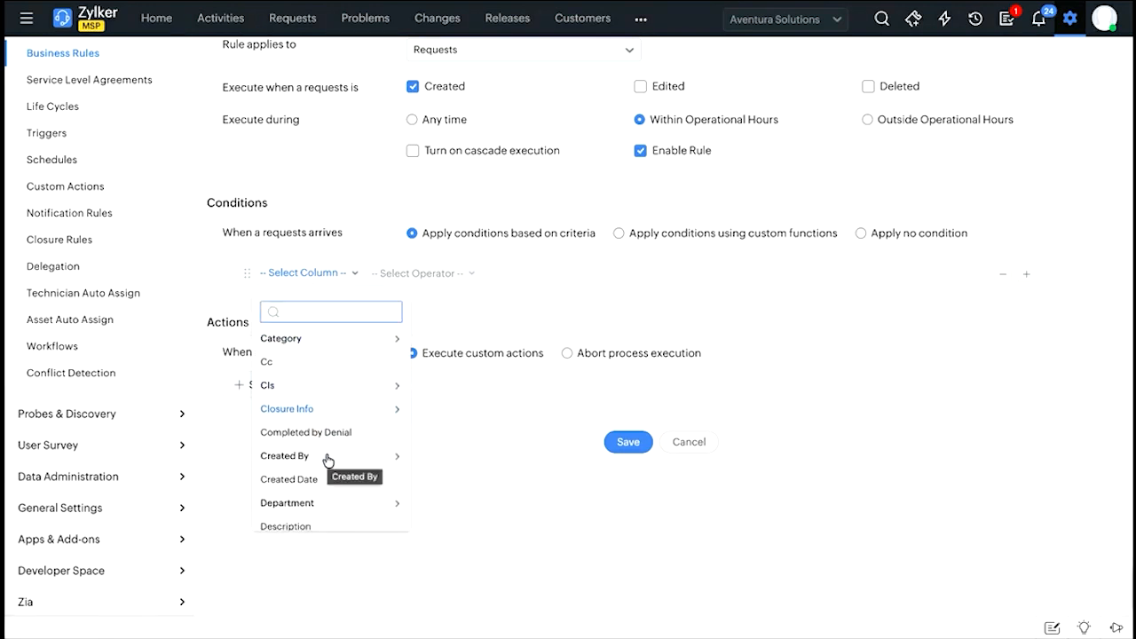
scroll(328, 460, down, 3)
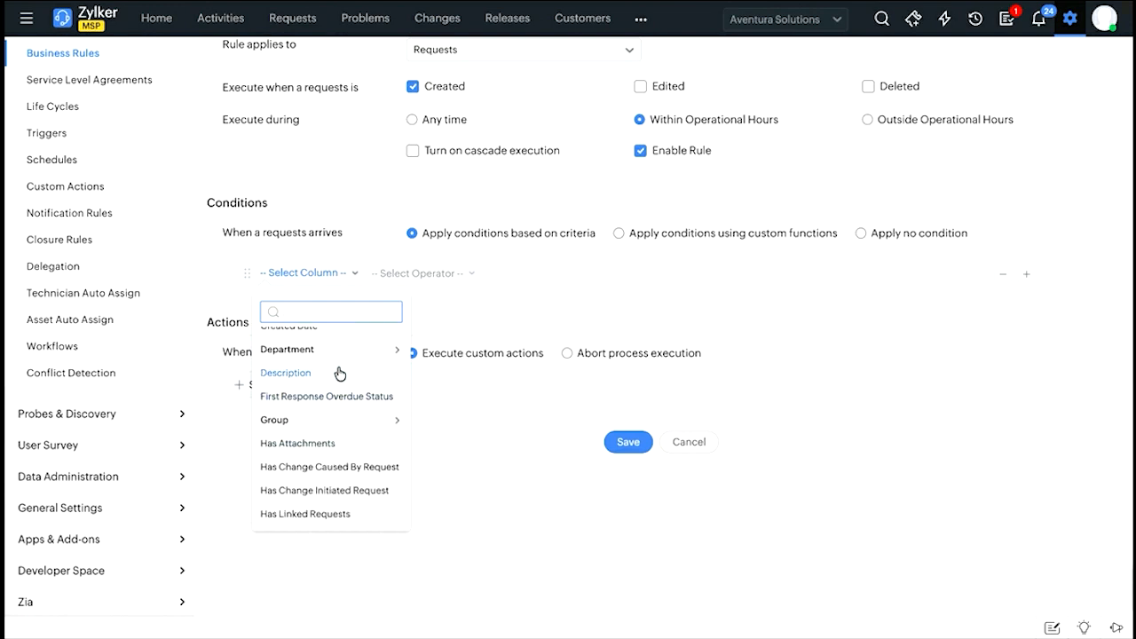
scroll(346, 395, down, 3)
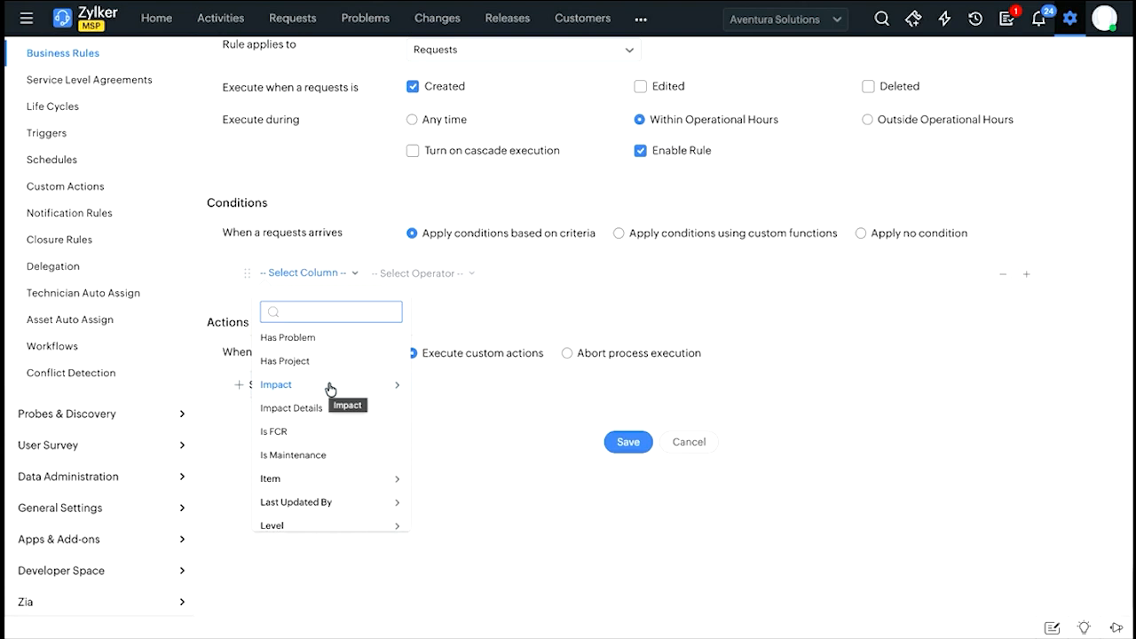
scroll(326, 413, down, 2)
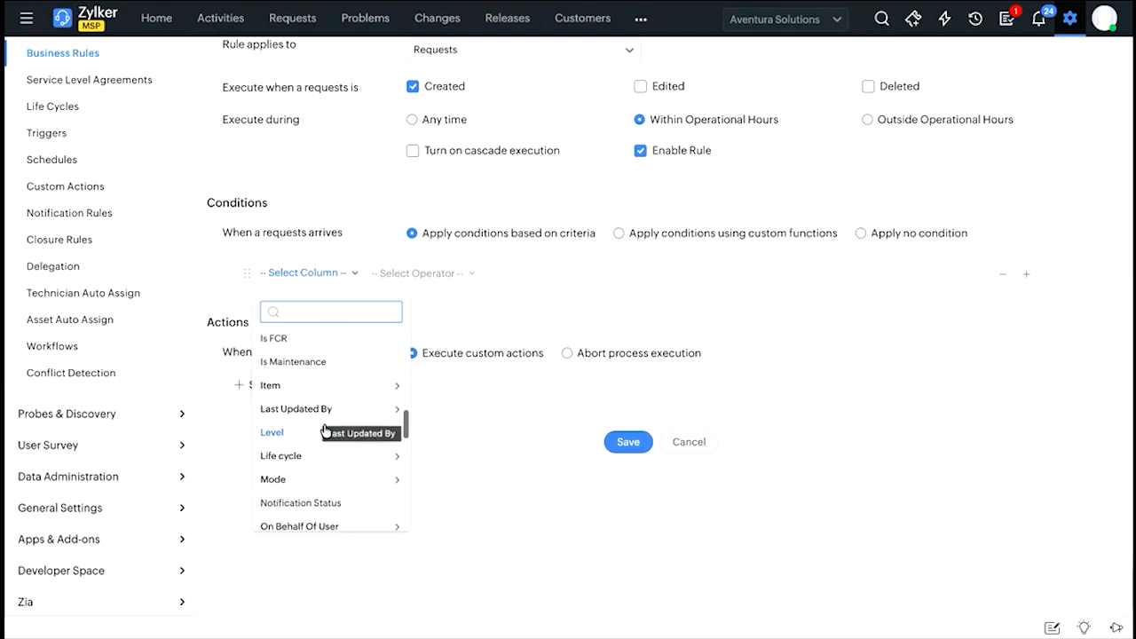
scroll(326, 454, down, 1)
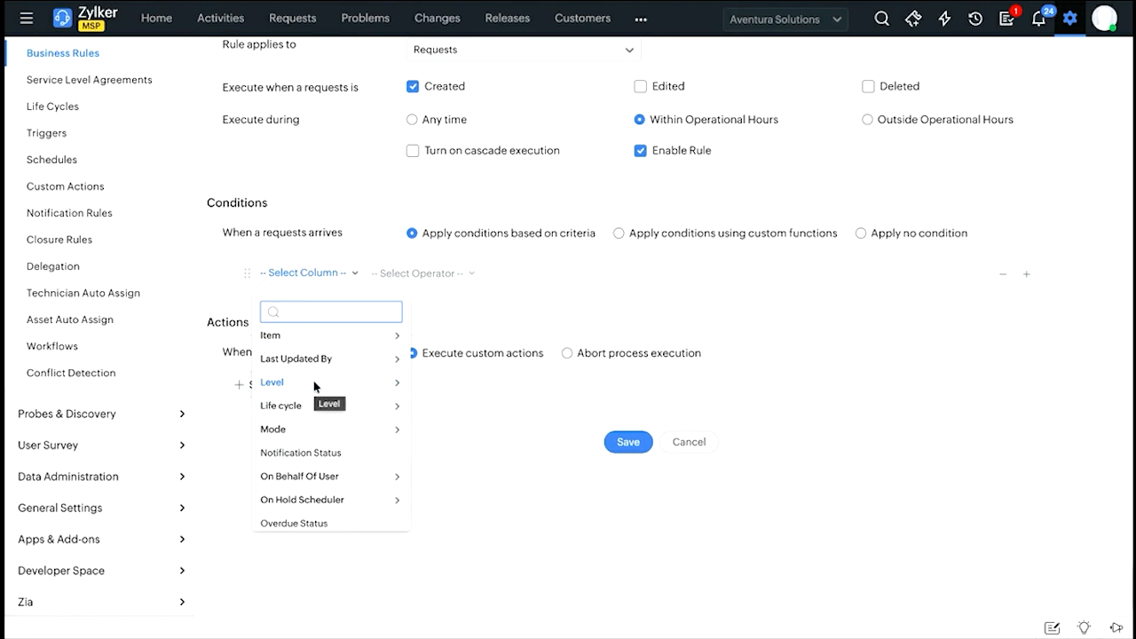
click(280, 405)
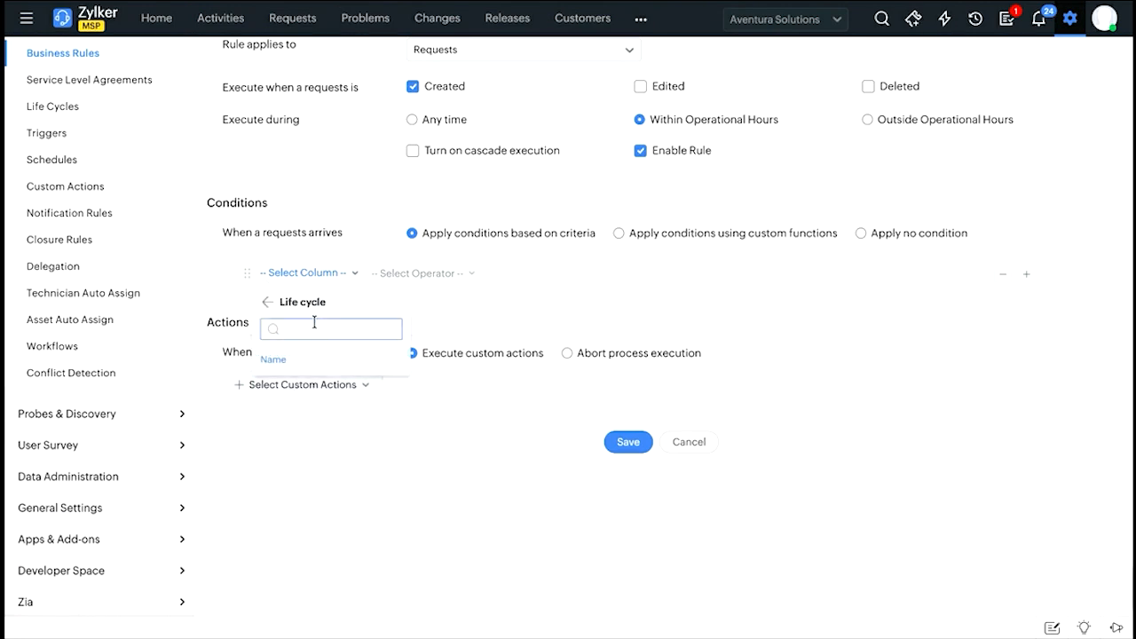
click(270, 306)
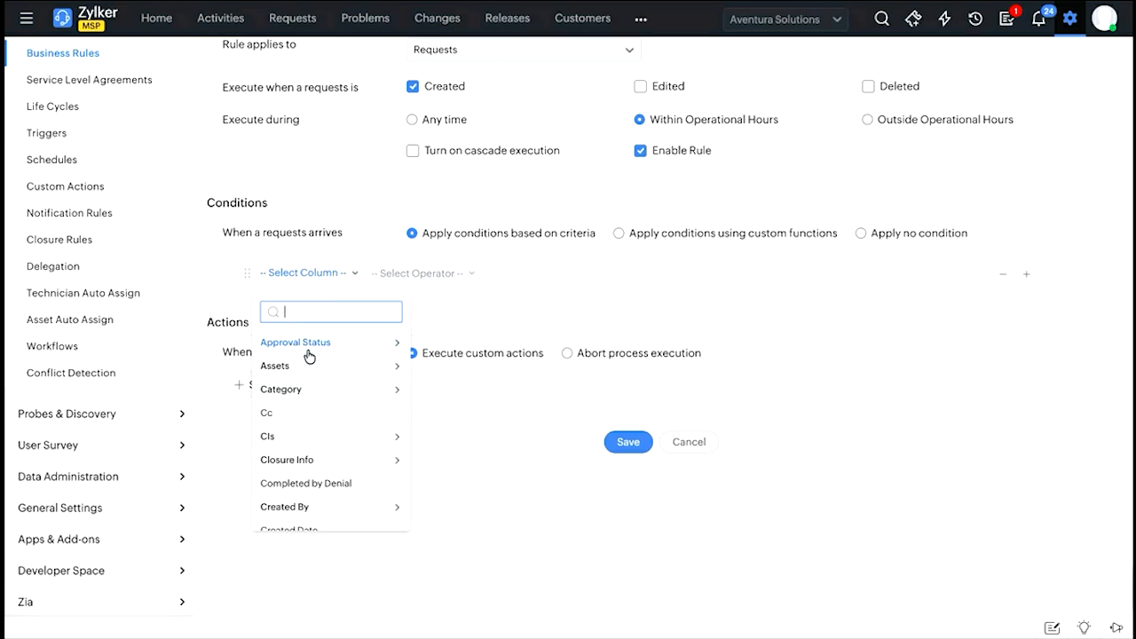
Set the rule's condition criteria to Level is Tier 1.
text(k)
key(BackSpace)
text(leve)
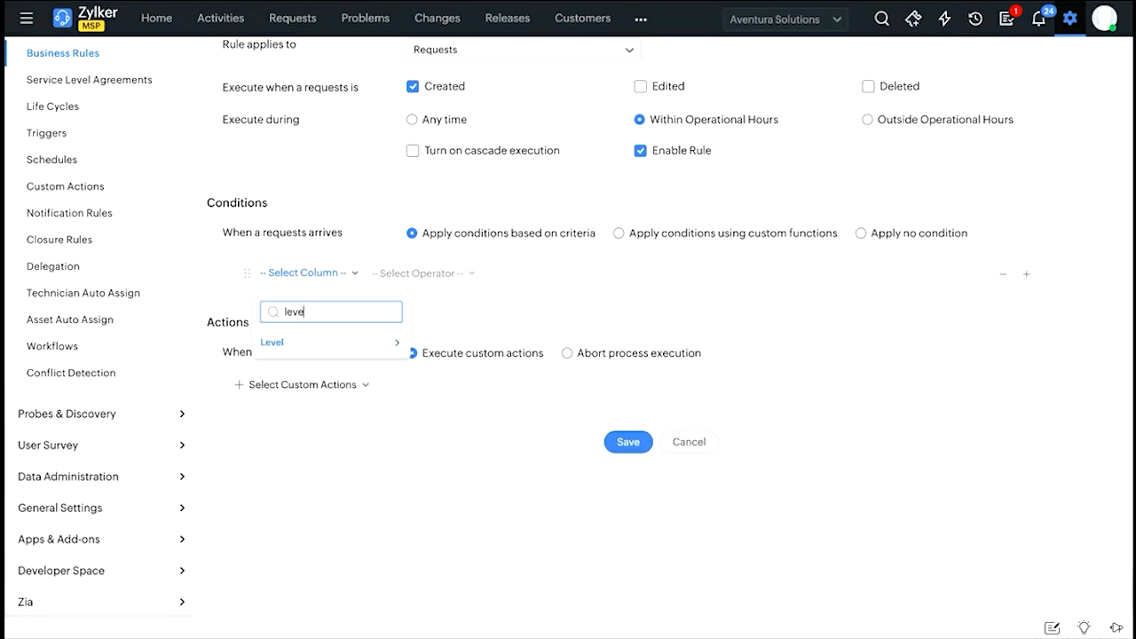
click(300, 349)
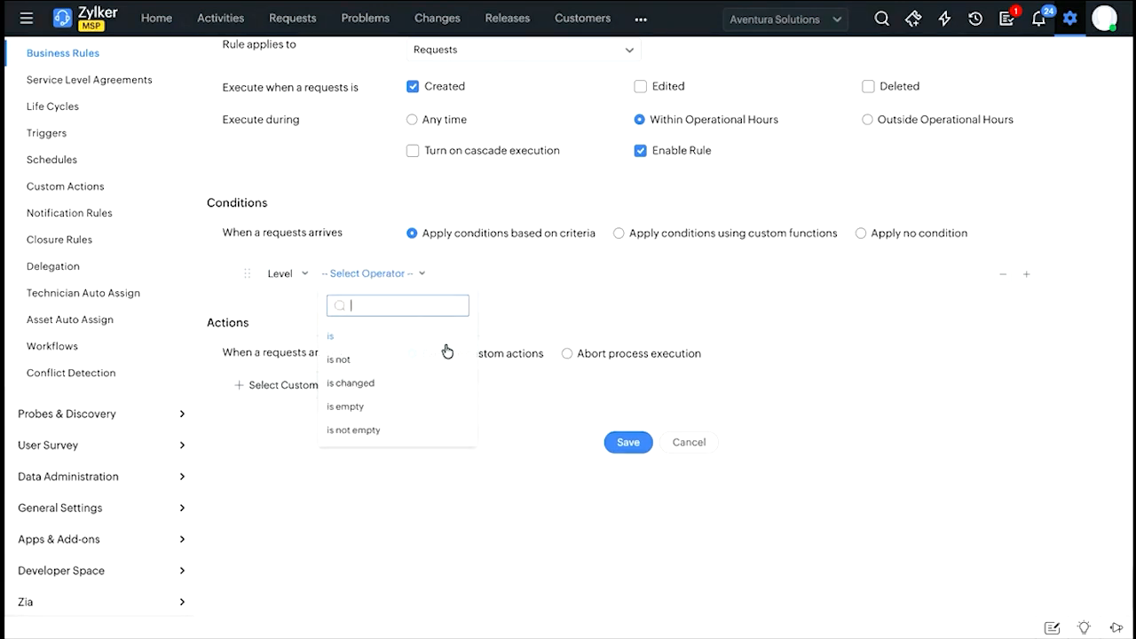
click(363, 341)
click(501, 304)
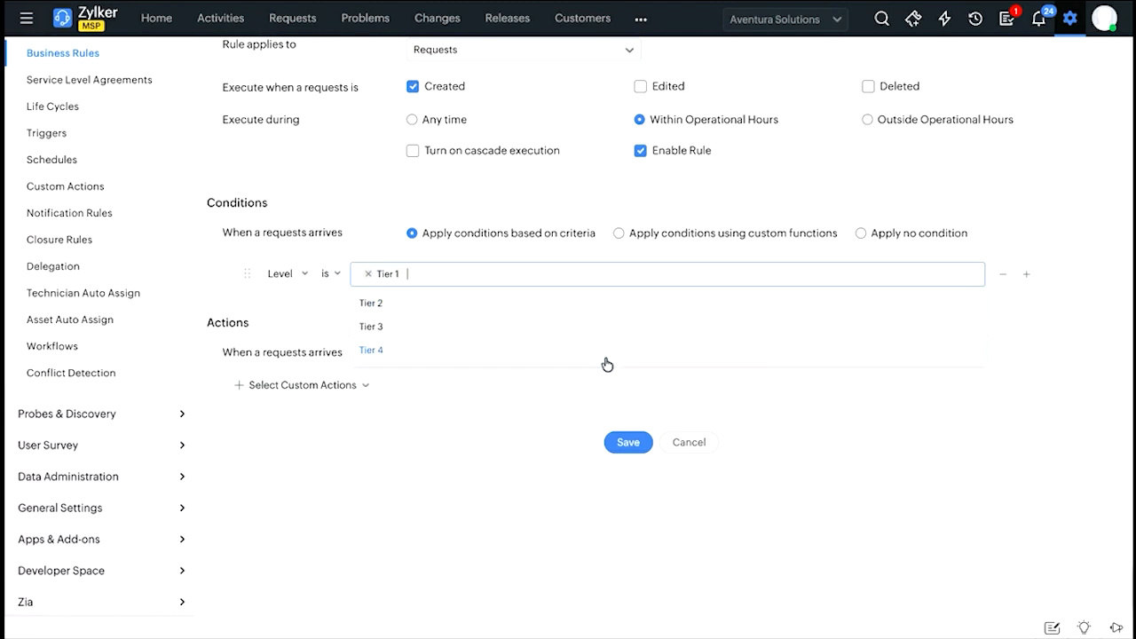
click(306, 332)
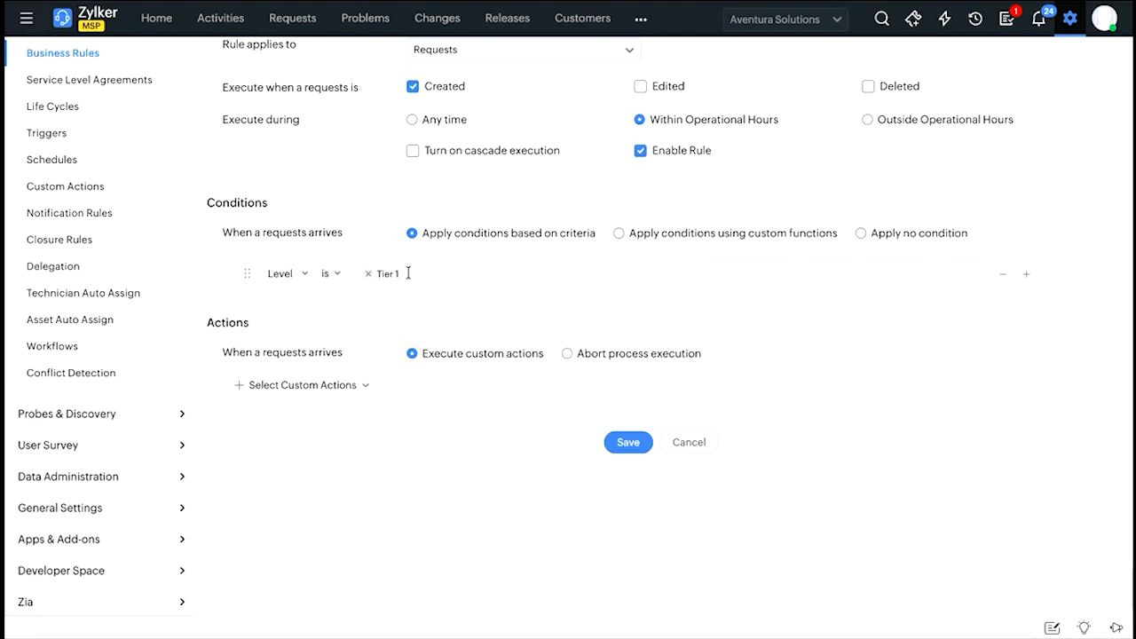
Add a field update custom action that assigns a technician in the Technician field, and cancel the new business rule.
click(321, 386)
click(265, 415)
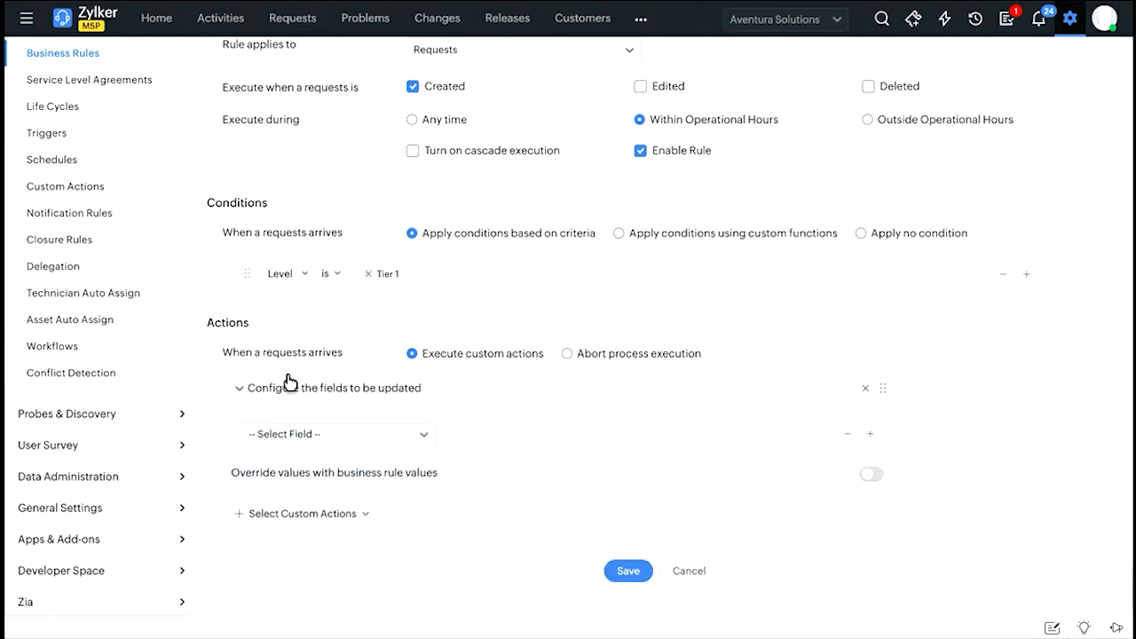
click(359, 433)
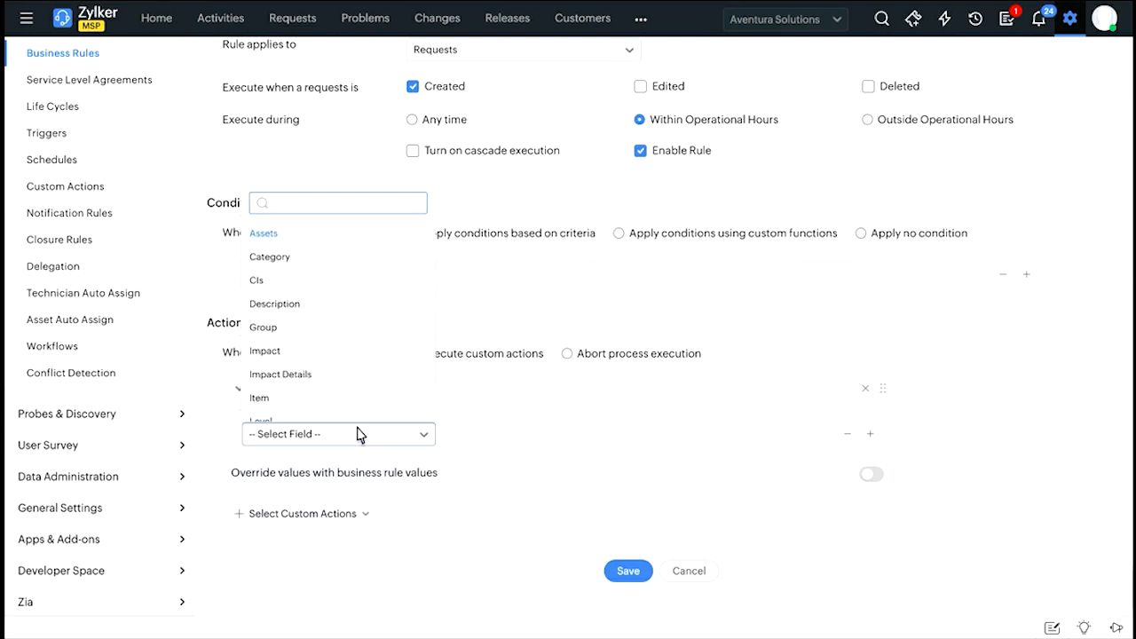
scroll(332, 329, down, 5)
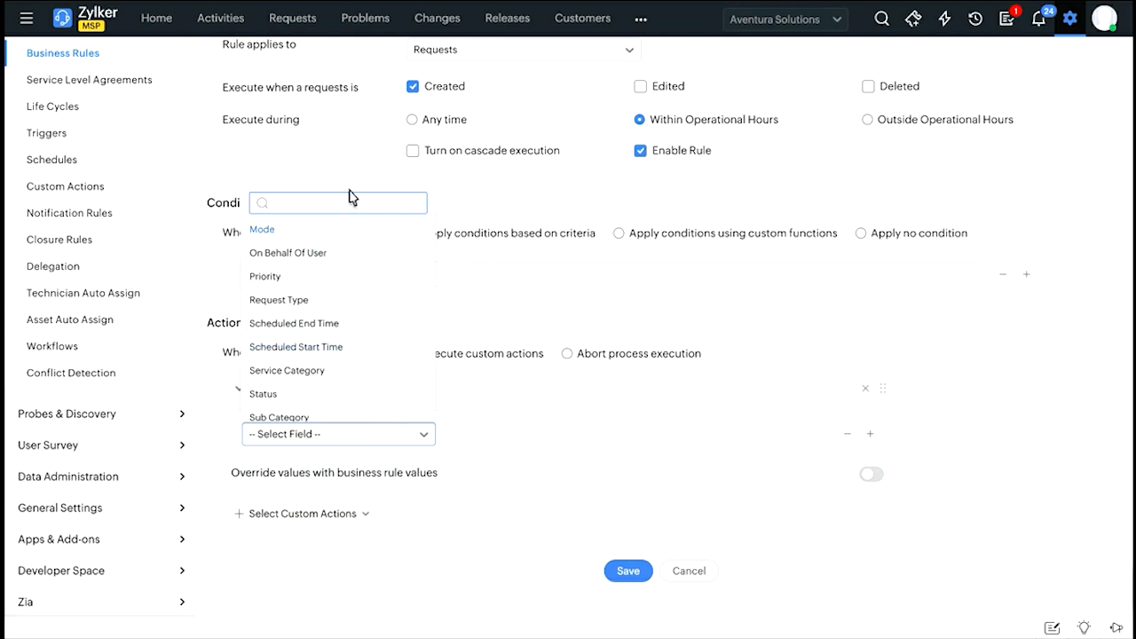
scroll(325, 266, up, 5)
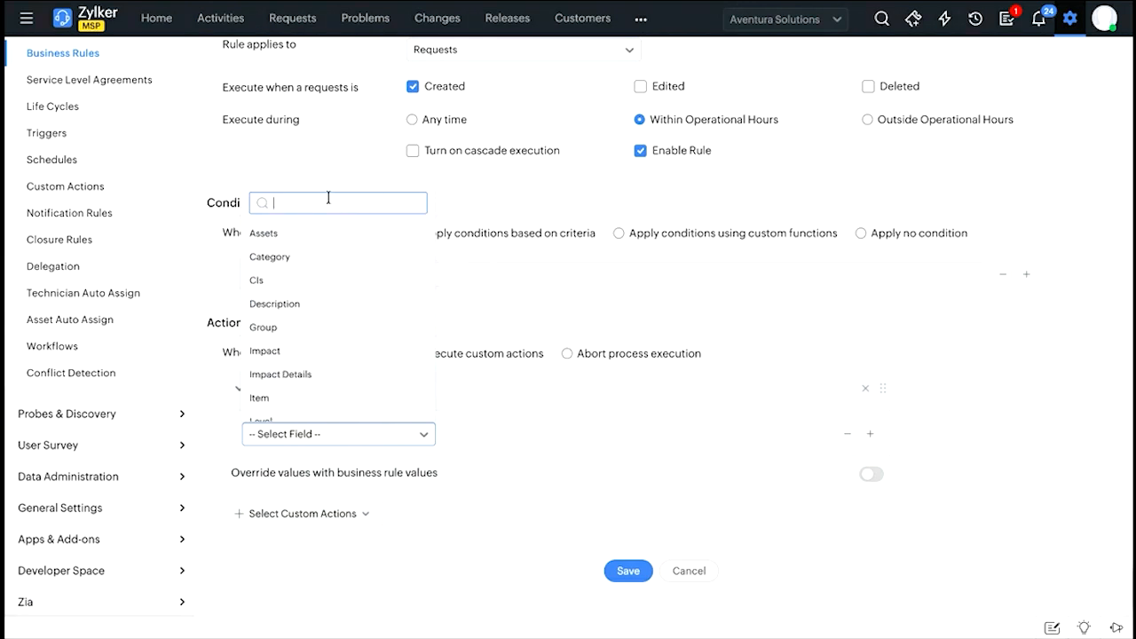
text(Tech)
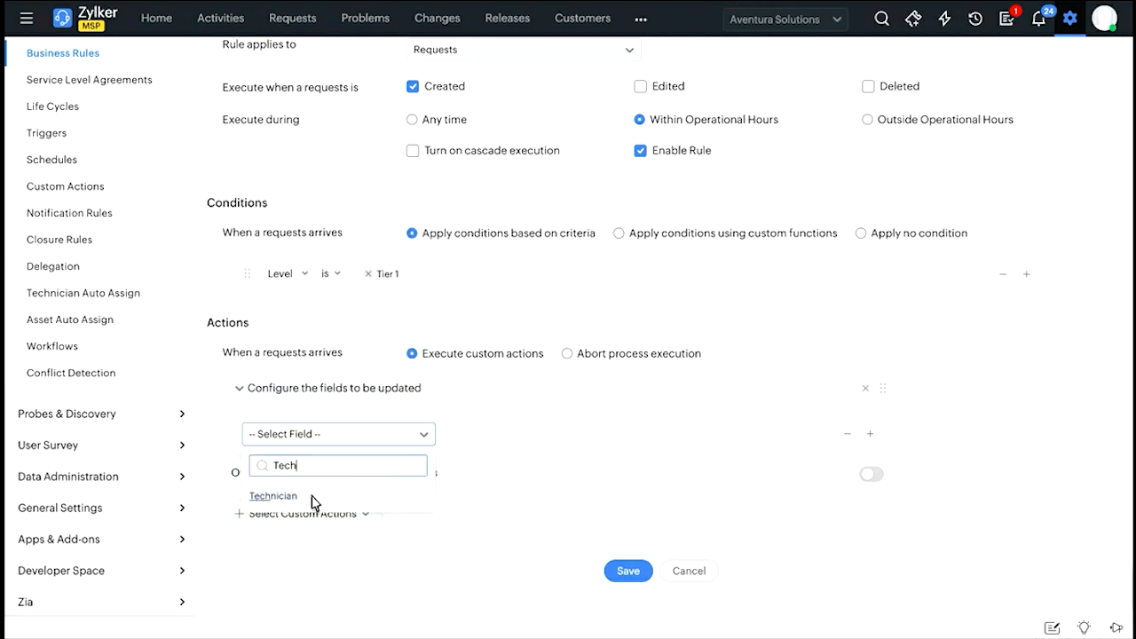
click(277, 496)
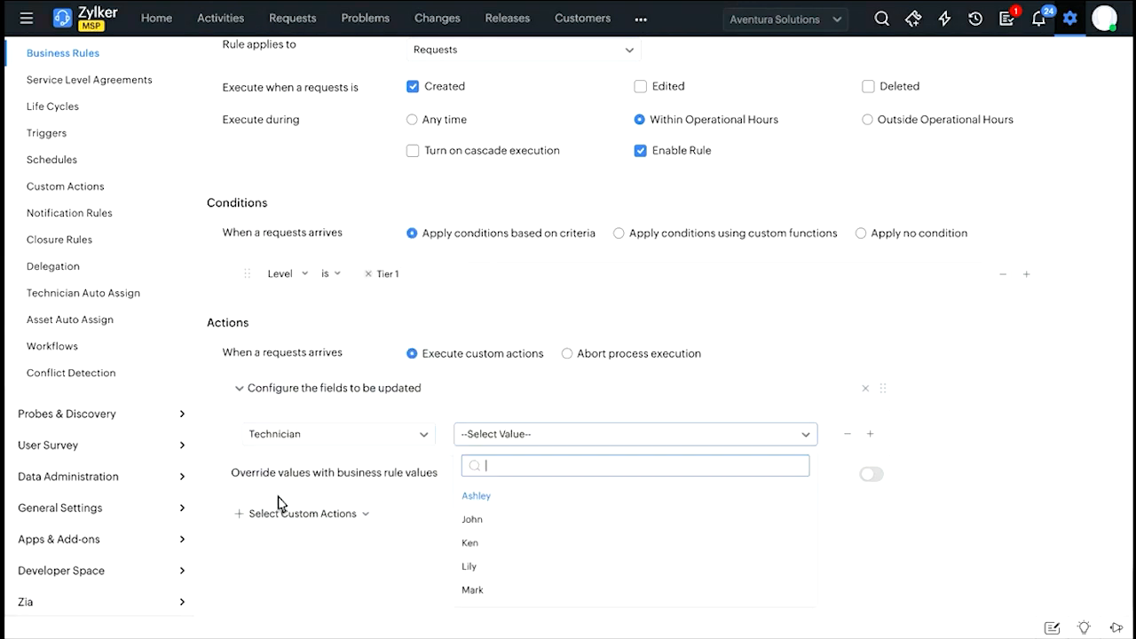
click(523, 514)
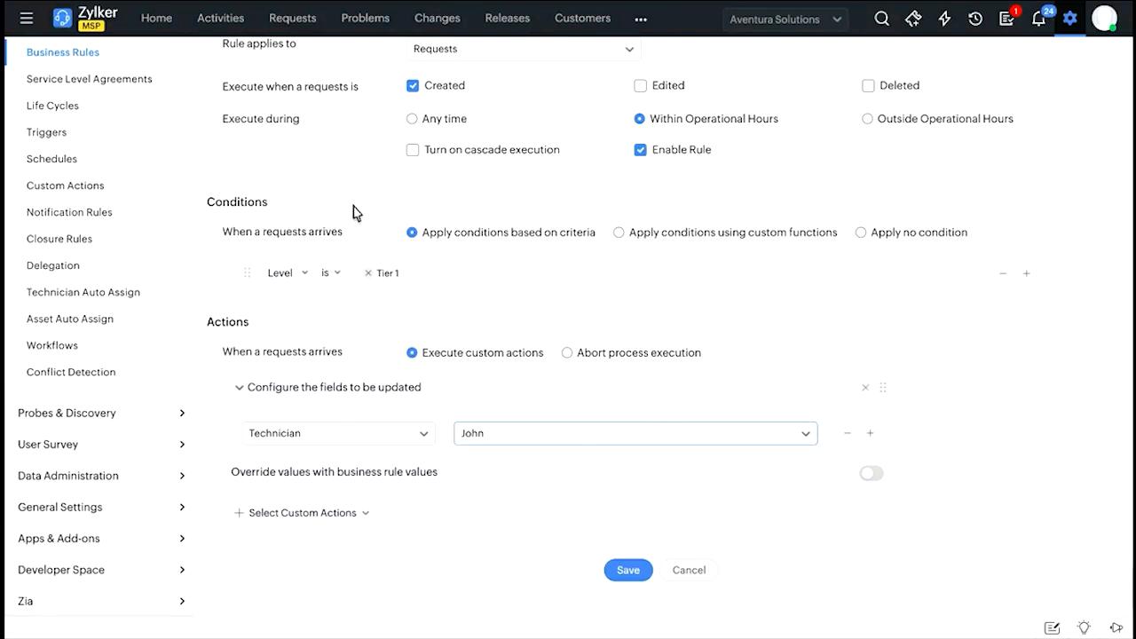
click(644, 569)
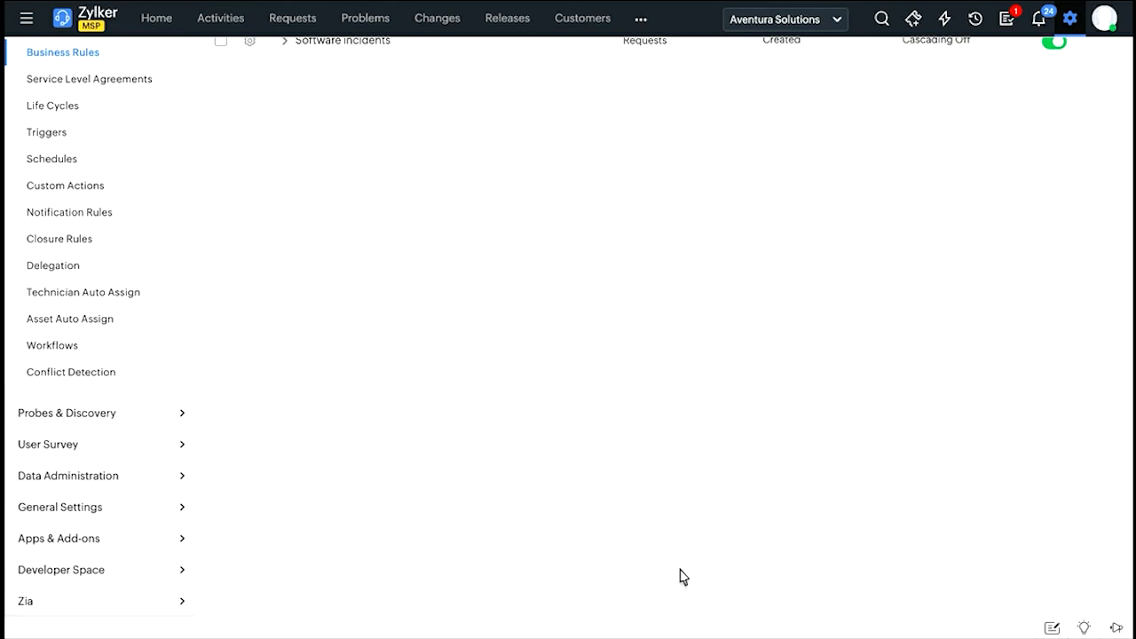
scroll(550, 235, up, 5)
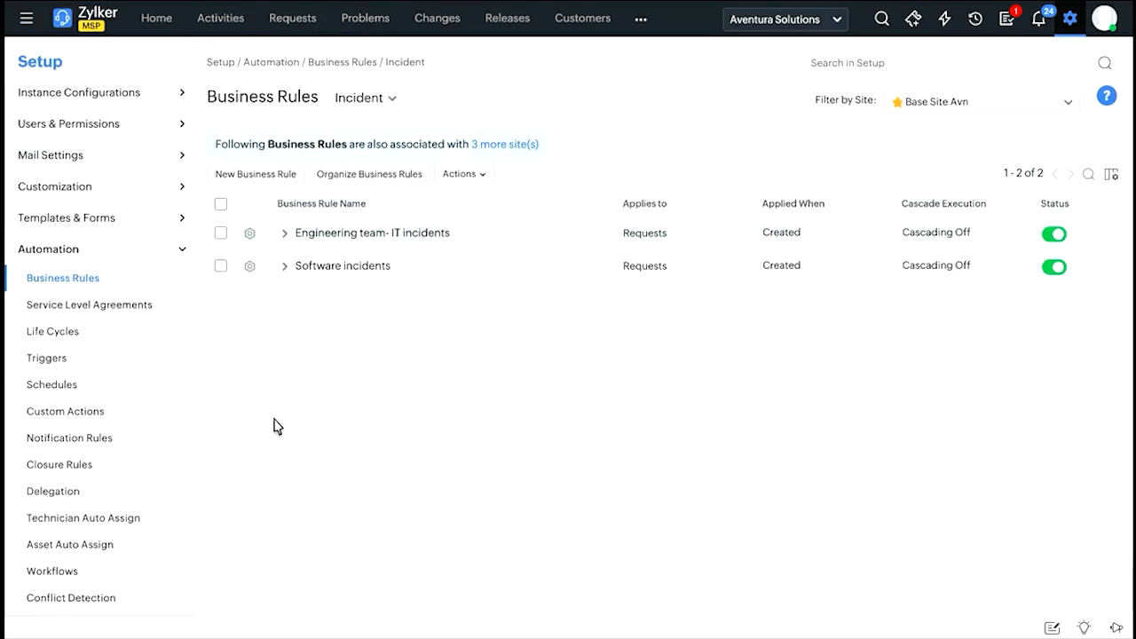
Review the conditions and actions of the Software incidents and Engineering team- IT incidents business rules.
click(284, 267)
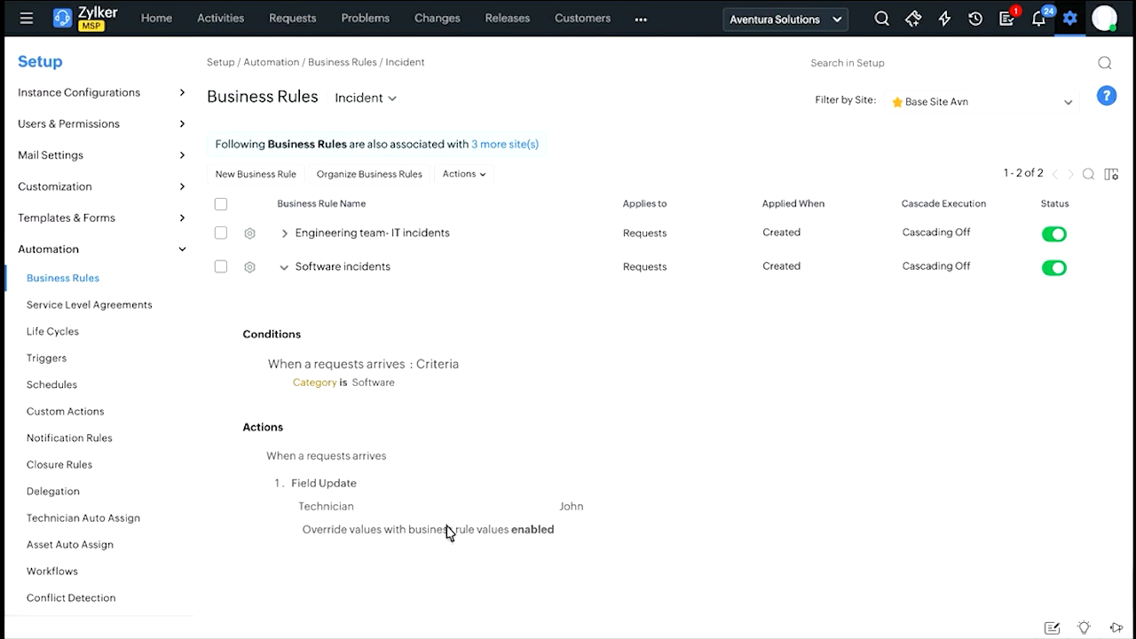
click(285, 234)
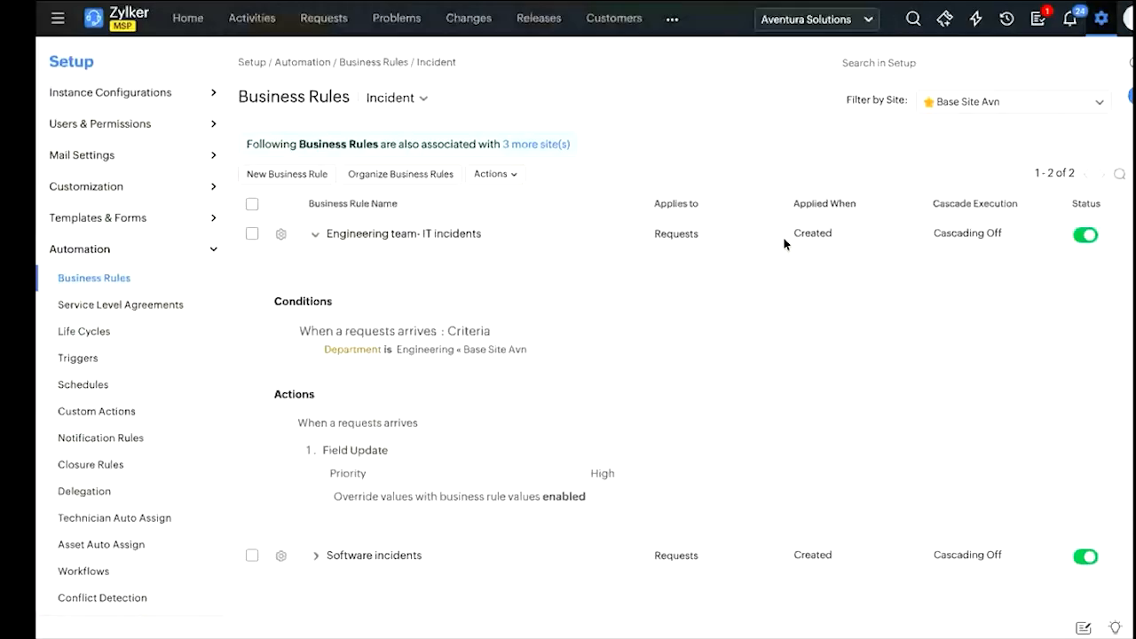
Return to the setup overview and open the automation Service Level Agreements for incidents.
click(1101, 18)
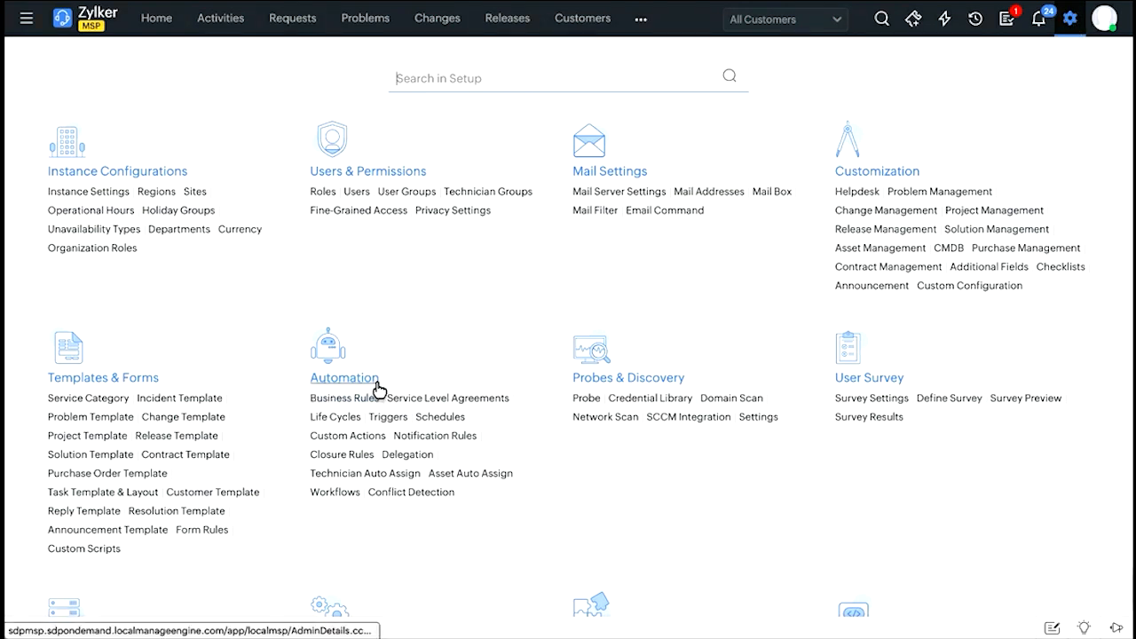
click(416, 400)
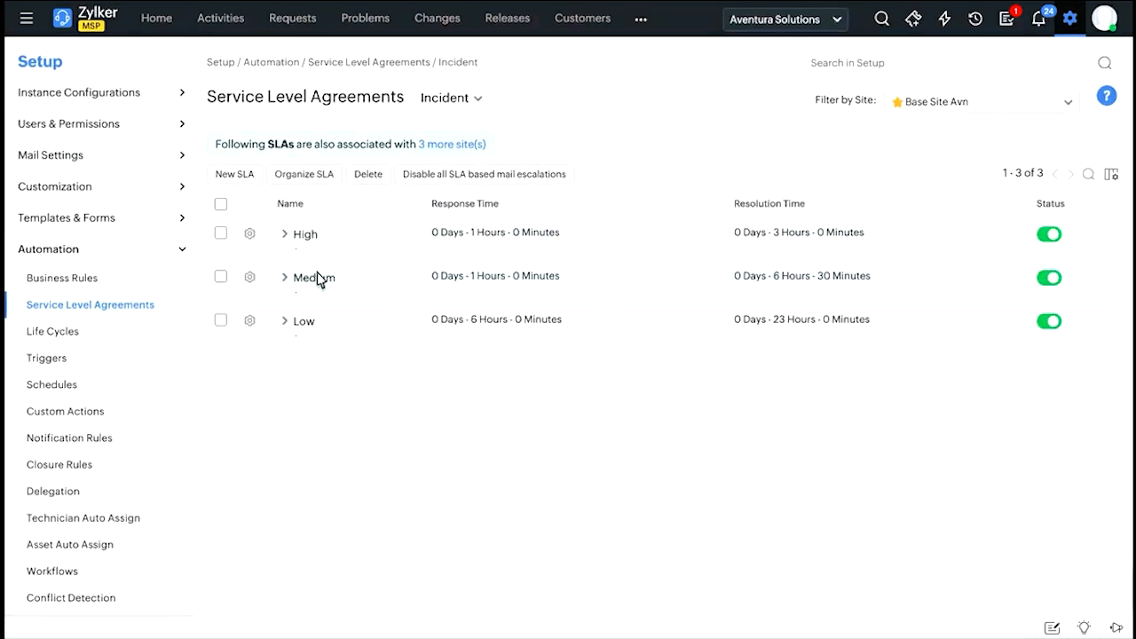
Start a new incident SLA for the base site and go to its conditions.
click(238, 179)
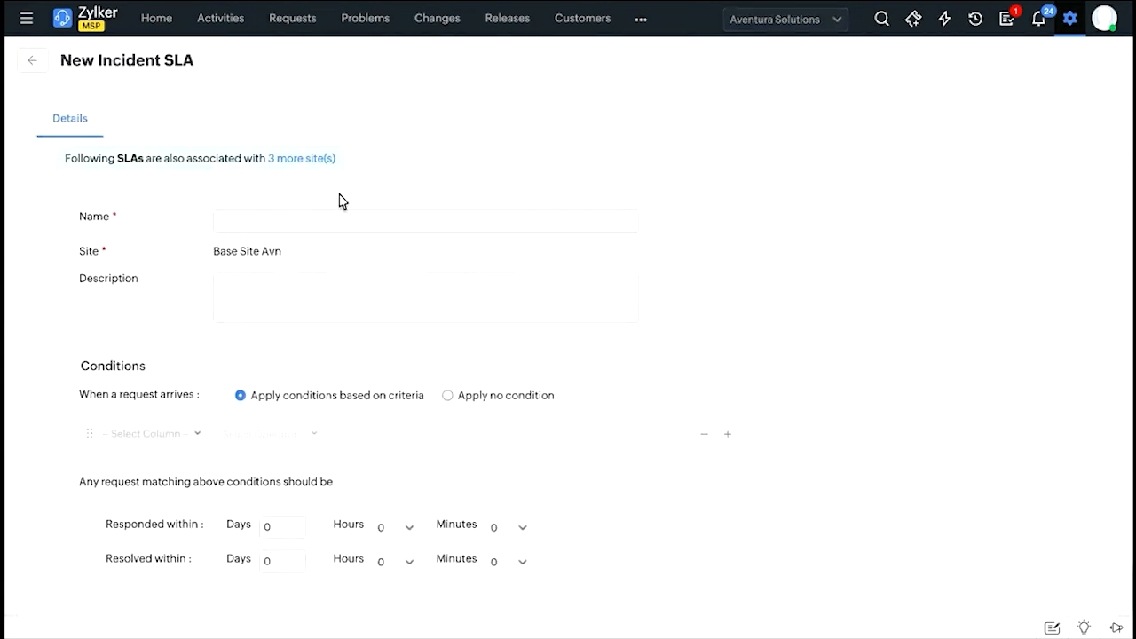
scroll(344, 297, down, 5)
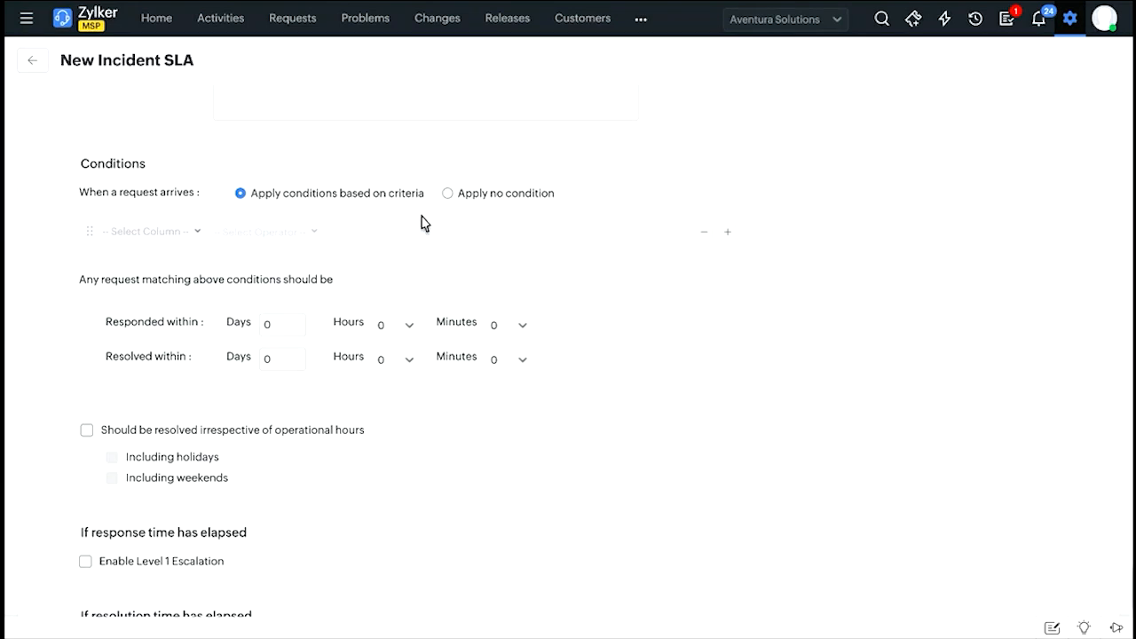
scroll(382, 293, down, 2)
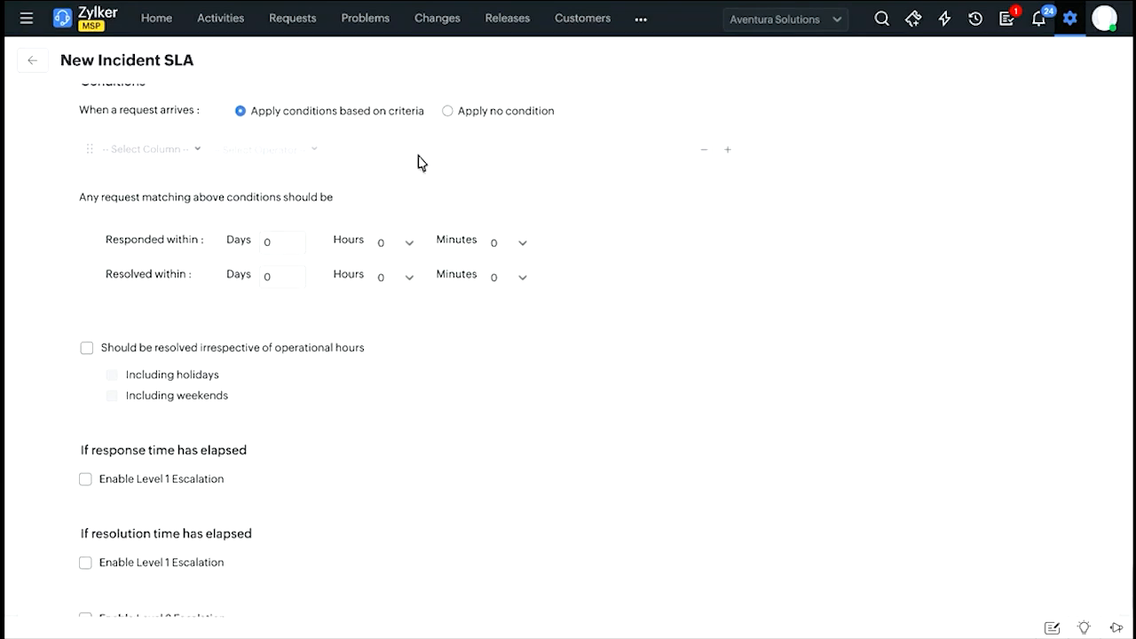
click(139, 151)
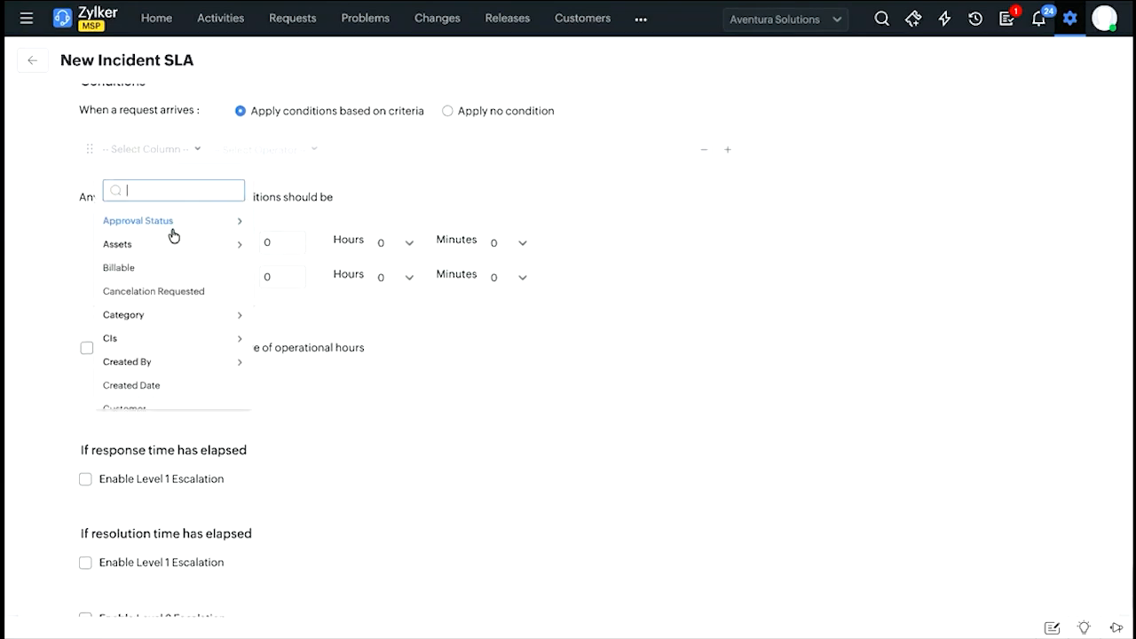
text(Ac)
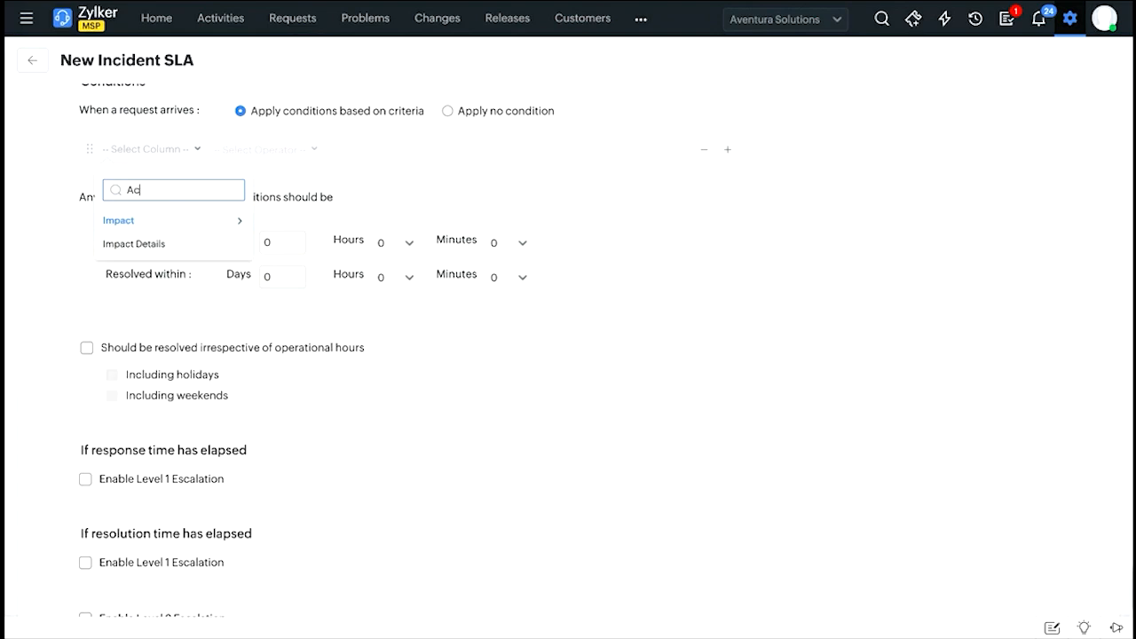
click(172, 228)
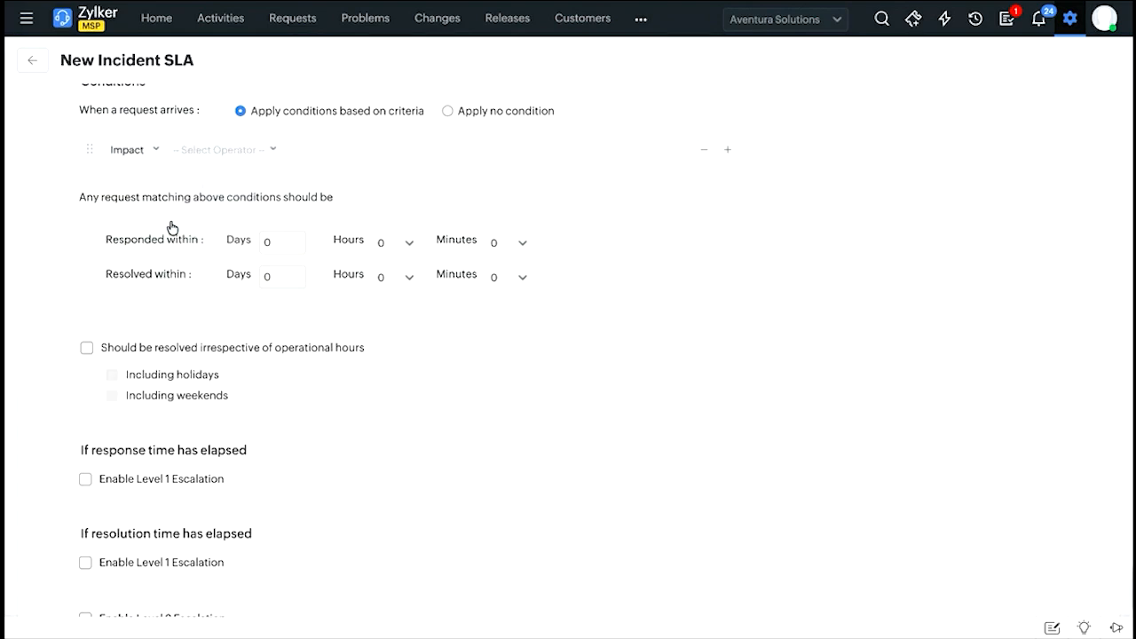
Set the SLA's condition criteria to Customer is Aventura Solutions.
click(149, 156)
click(149, 157)
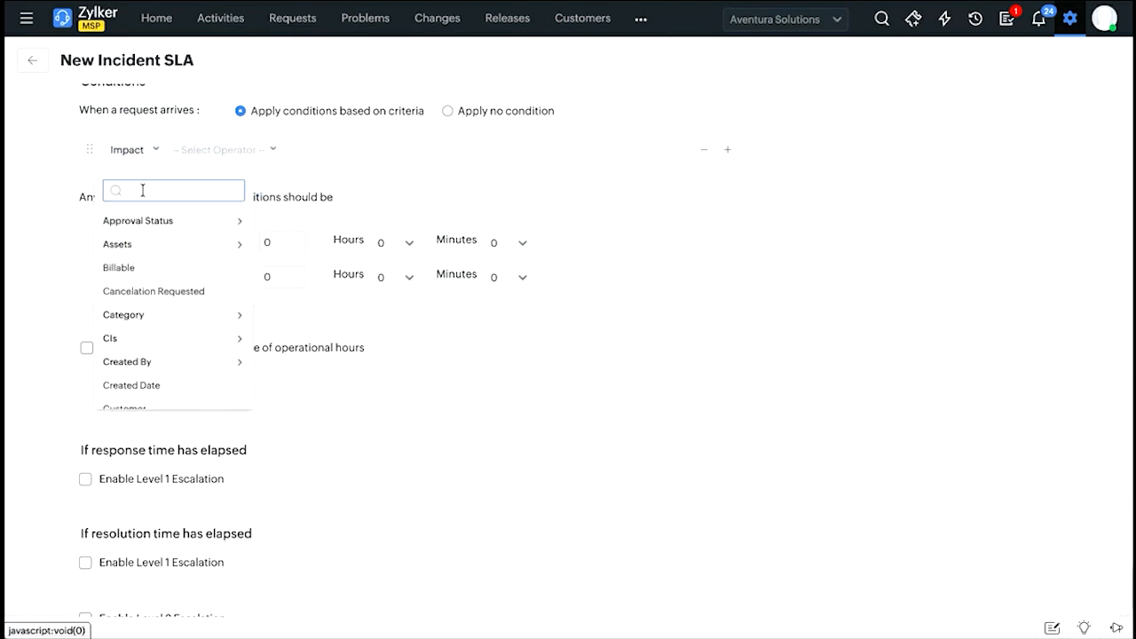
scroll(168, 302, down, 3)
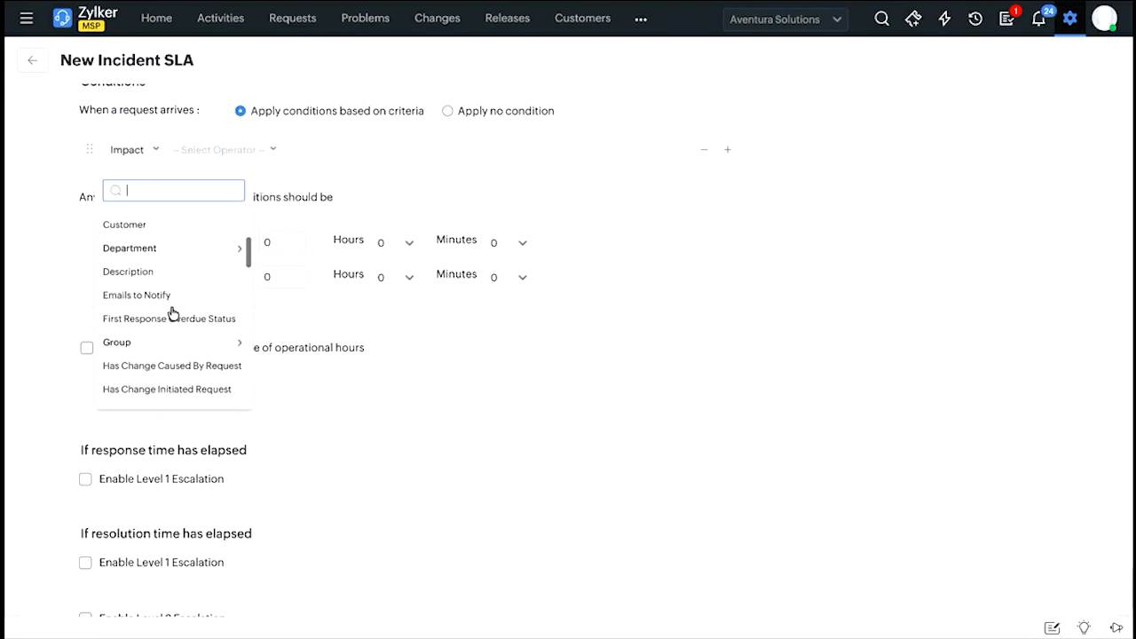
click(149, 225)
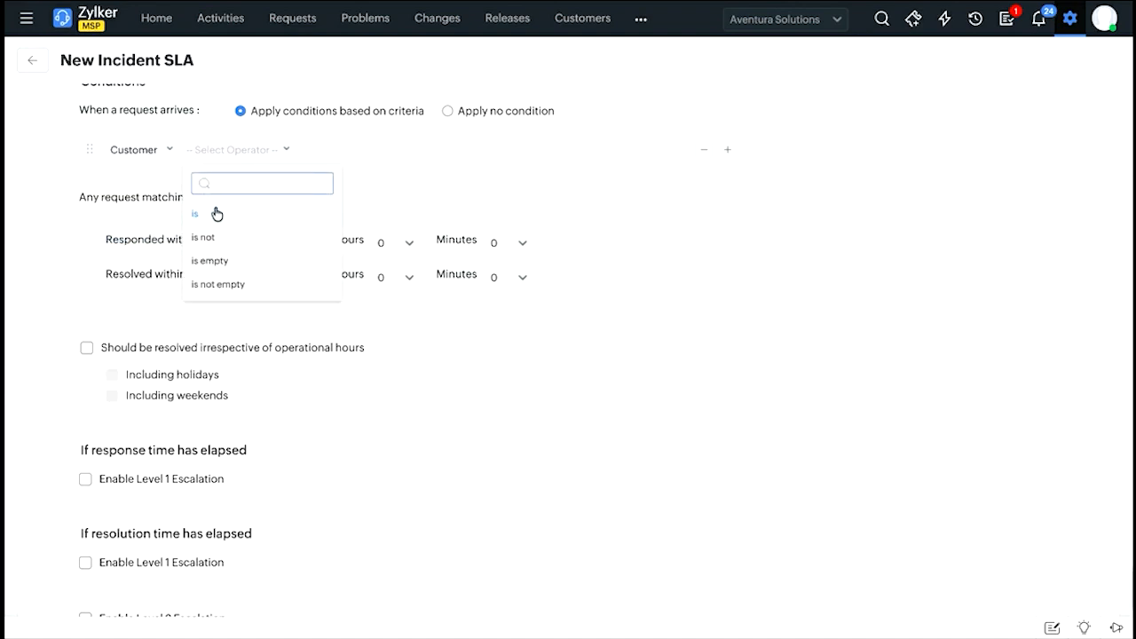
click(207, 213)
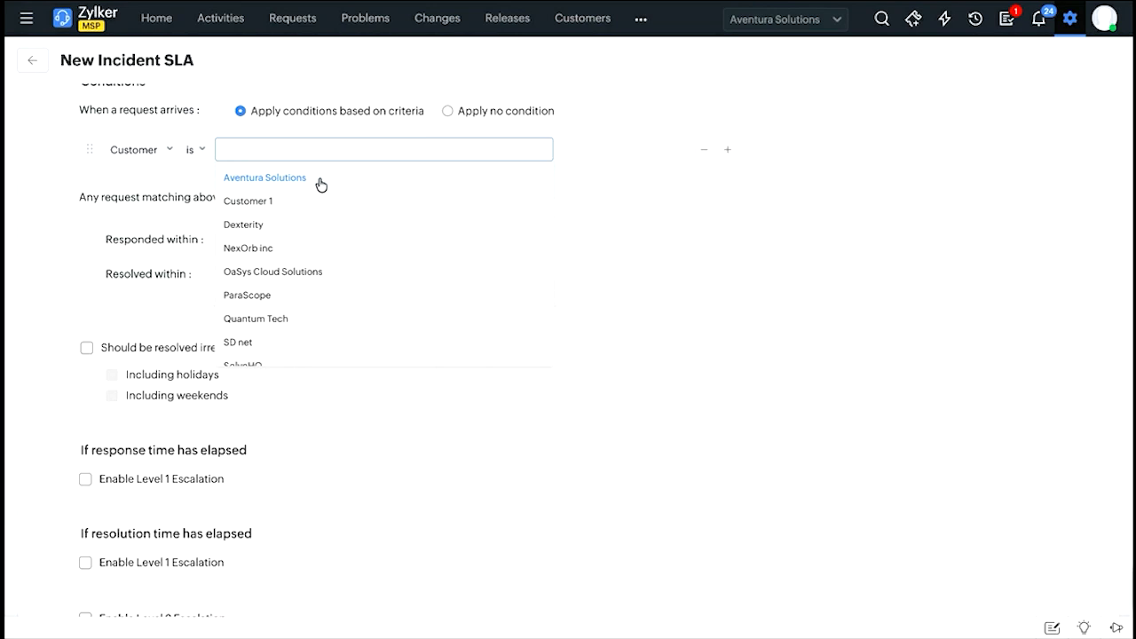
click(273, 180)
click(193, 191)
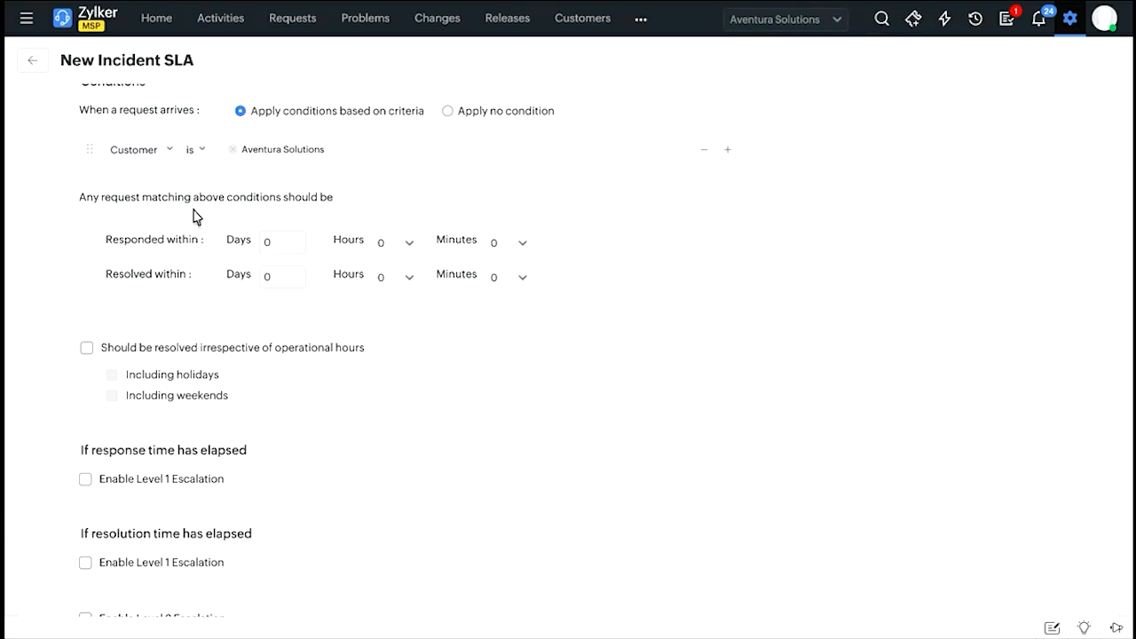
Set matching requests to be responded to within 1 hour and resolved within 6 hours.
scroll(388, 223, down, 1)
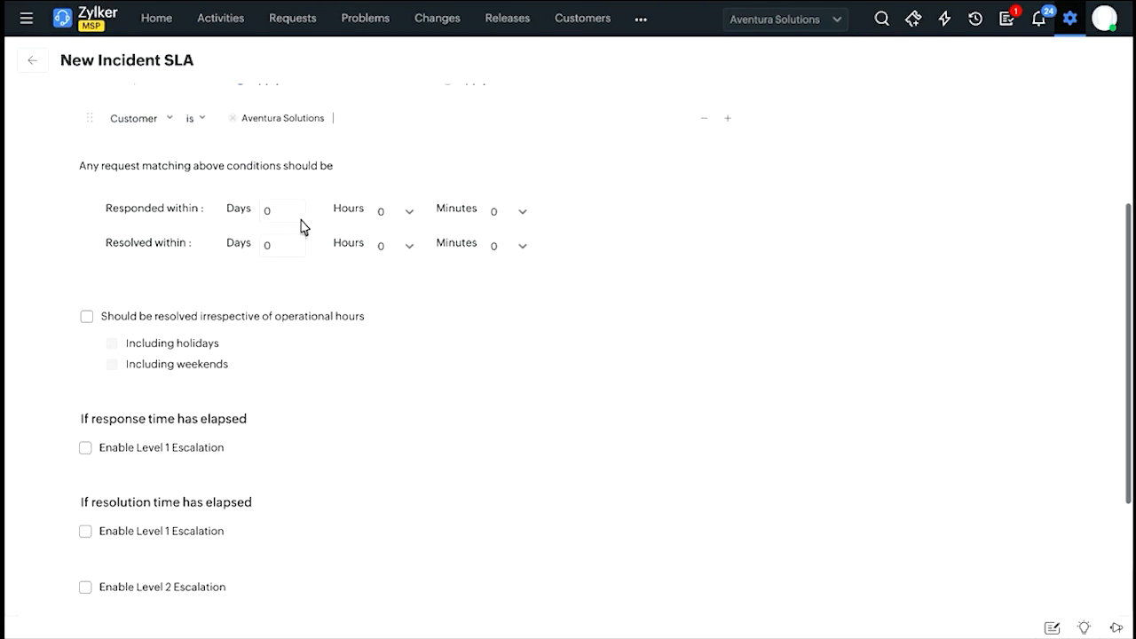
click(395, 204)
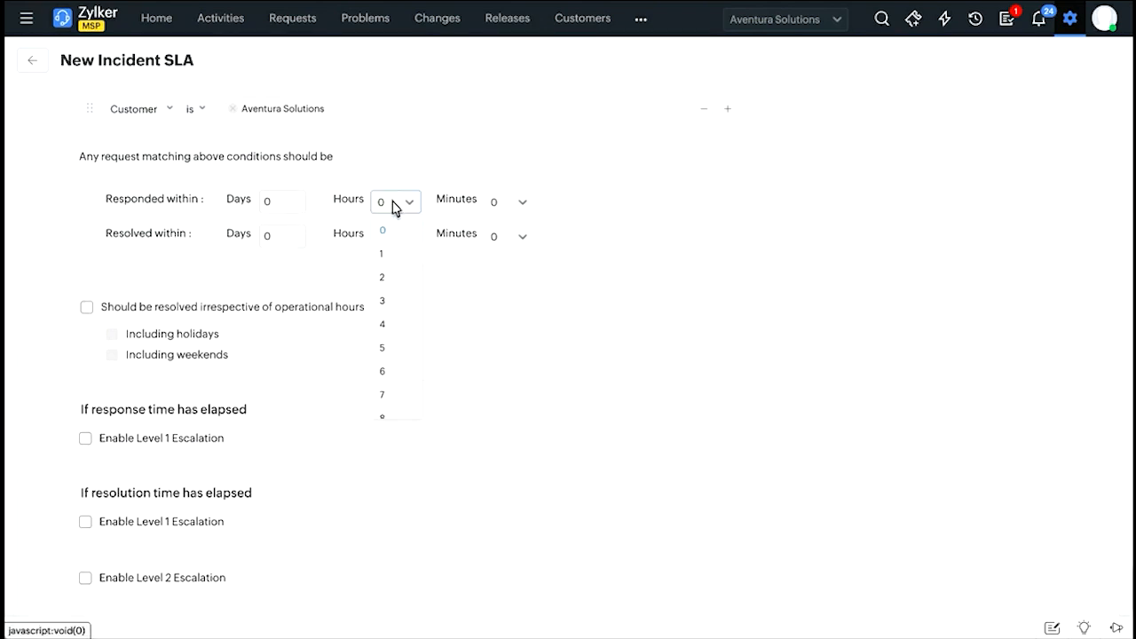
click(330, 177)
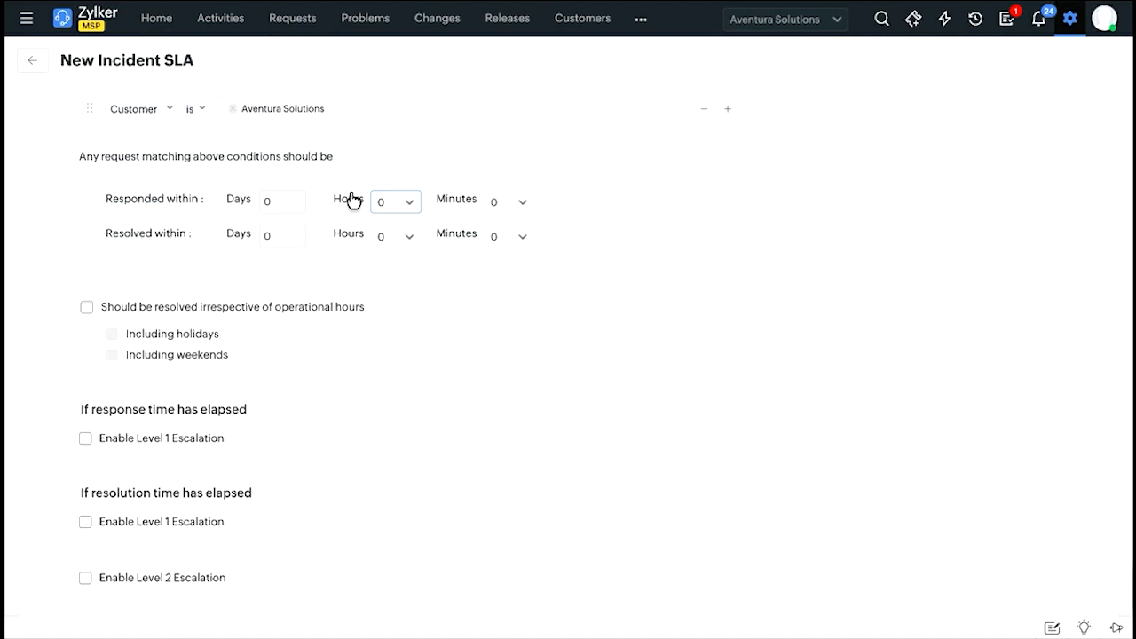
click(416, 203)
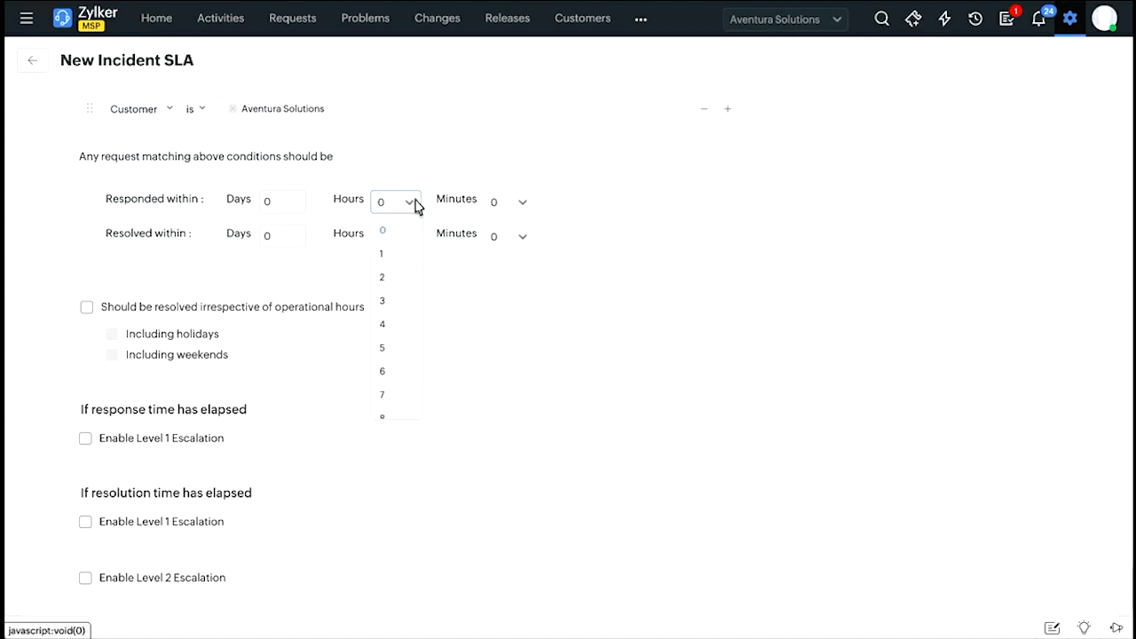
click(403, 256)
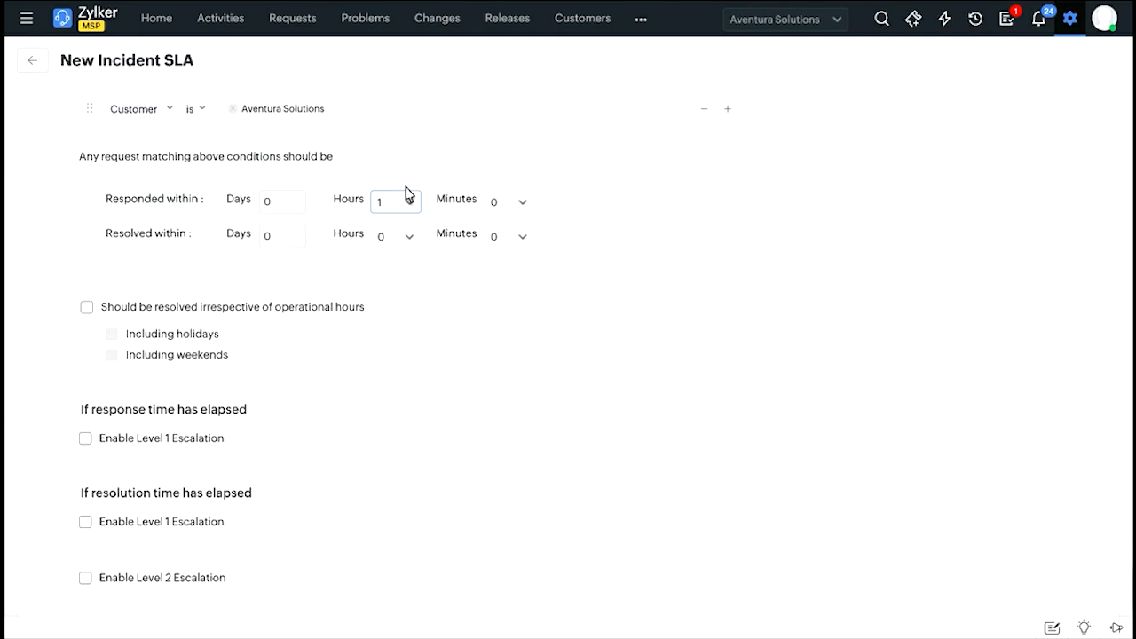
click(391, 246)
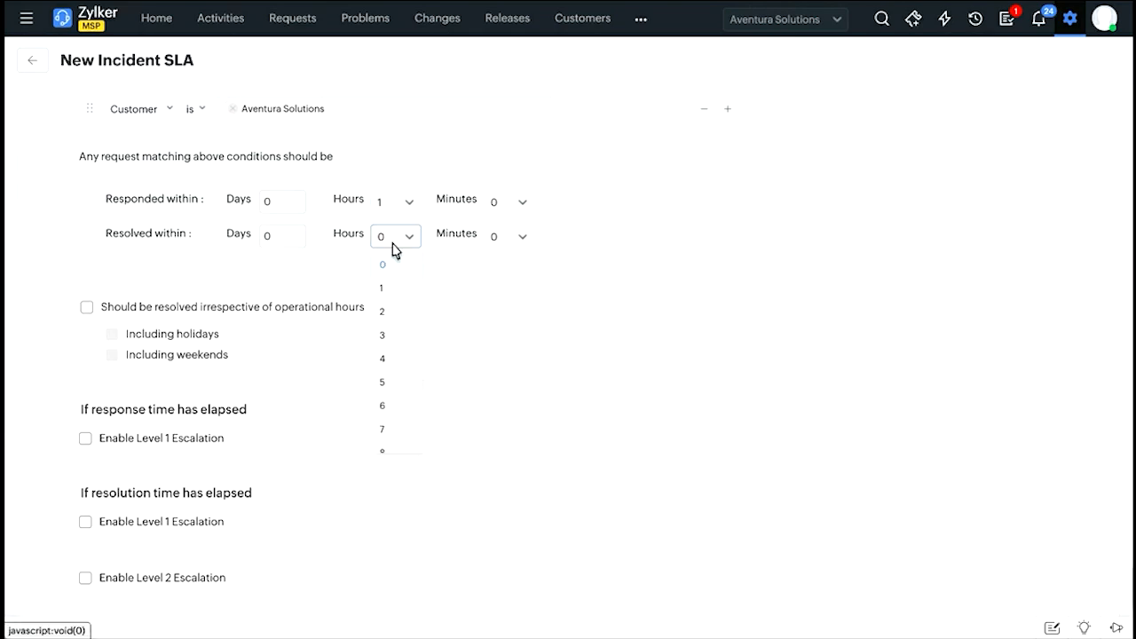
click(388, 404)
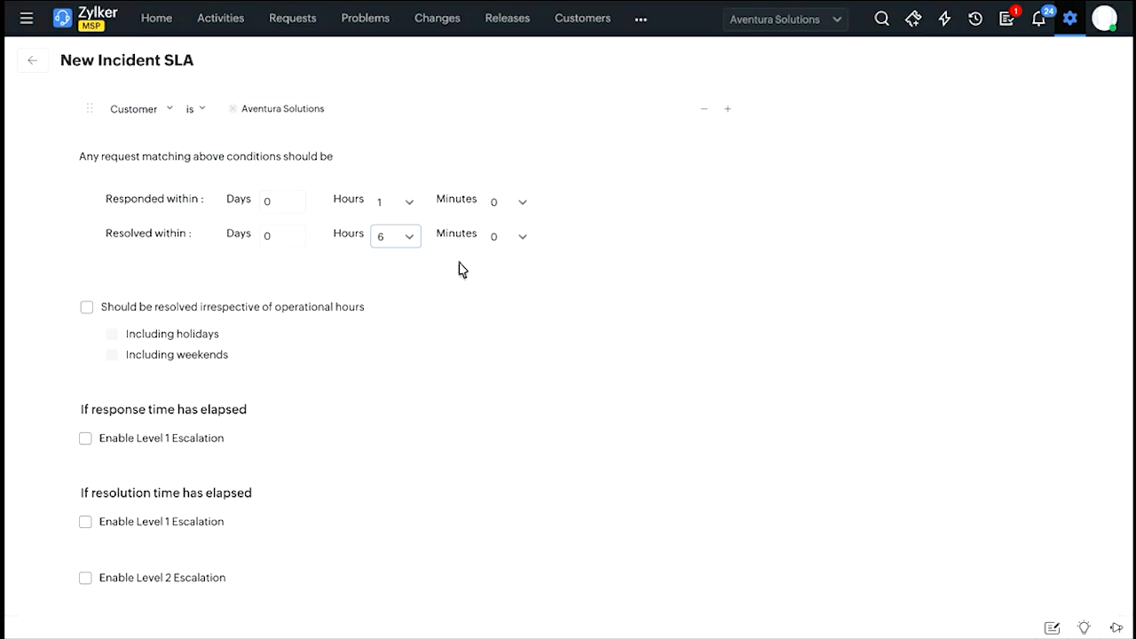
Require resolution irrespective of operational hours, including holidays and weekends.
scroll(262, 308, down, 1)
scroll(263, 308, down, 1)
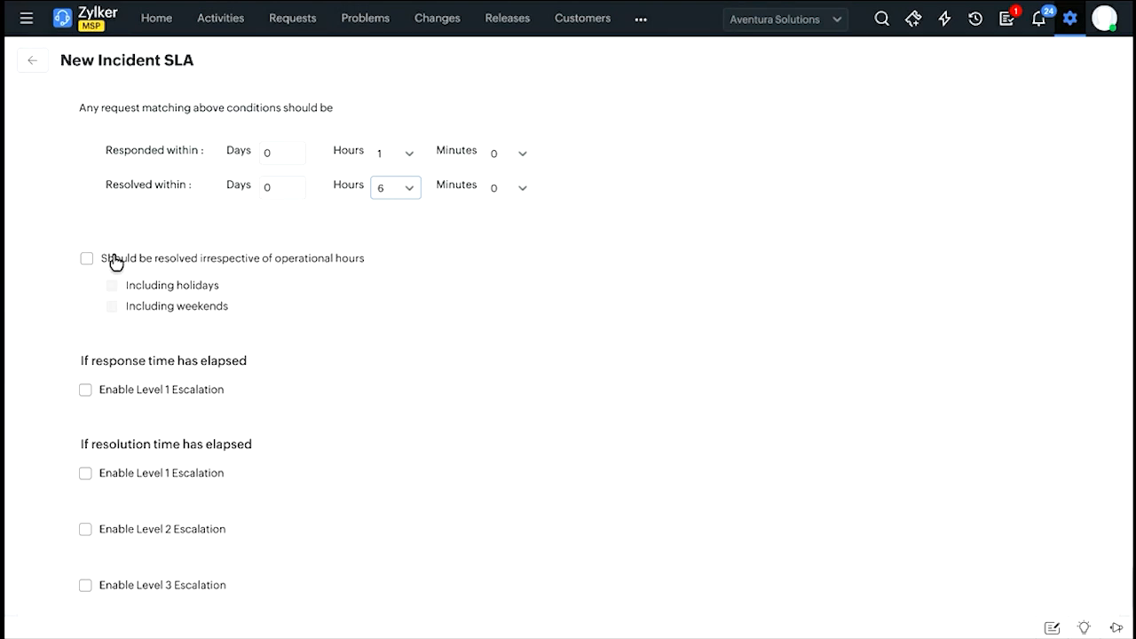
click(232, 259)
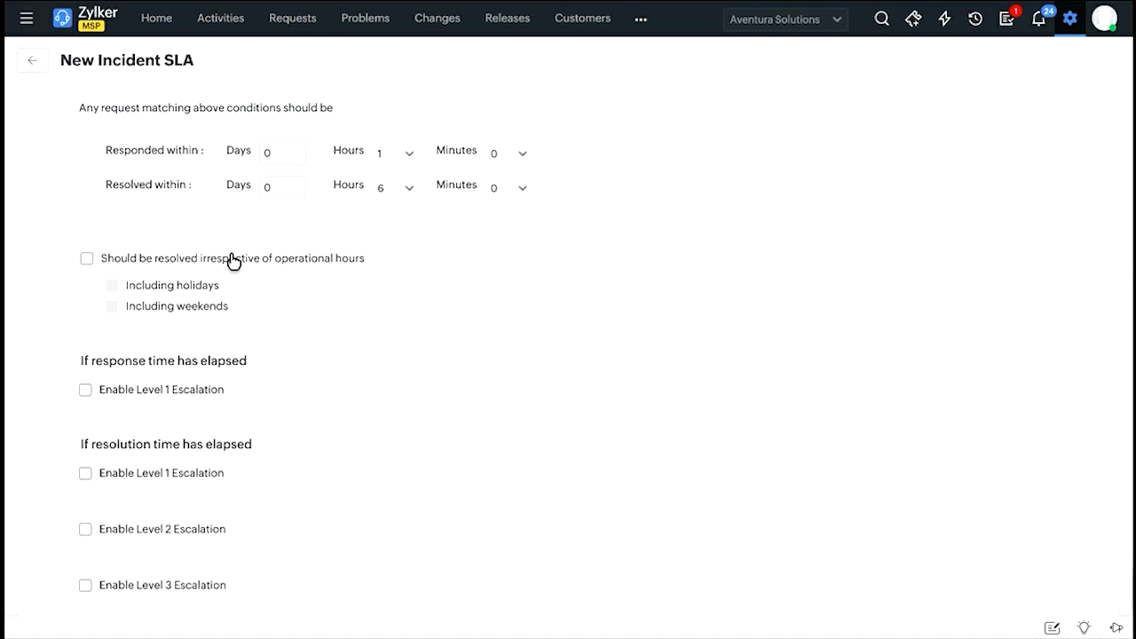
click(233, 258)
scroll(247, 244, up, 1)
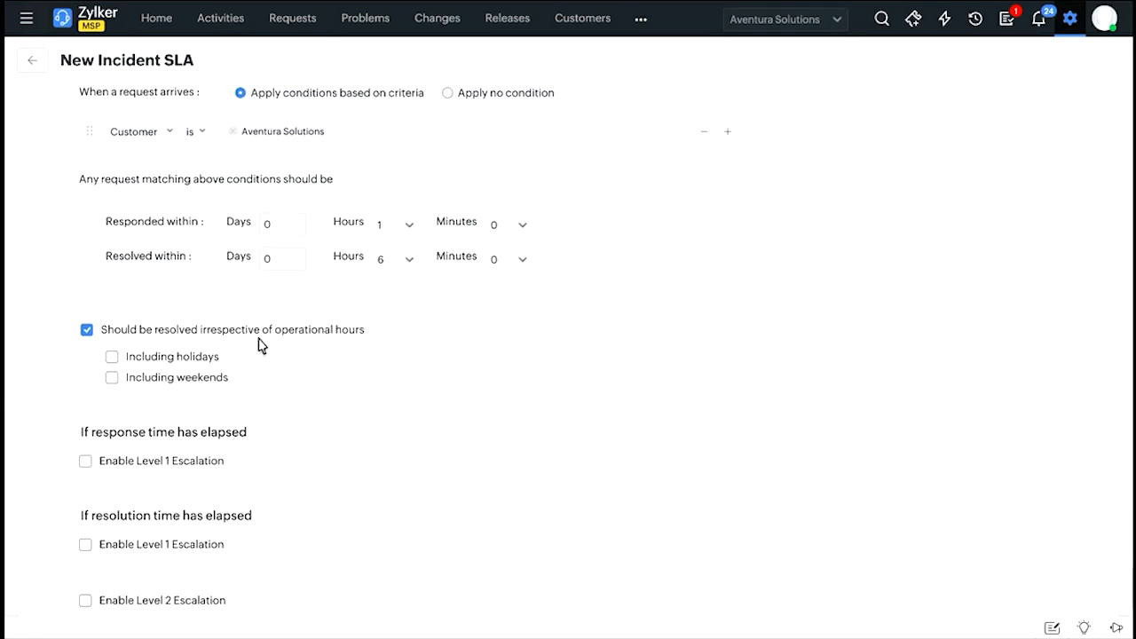
click(171, 364)
click(186, 380)
scroll(285, 377, down, 1)
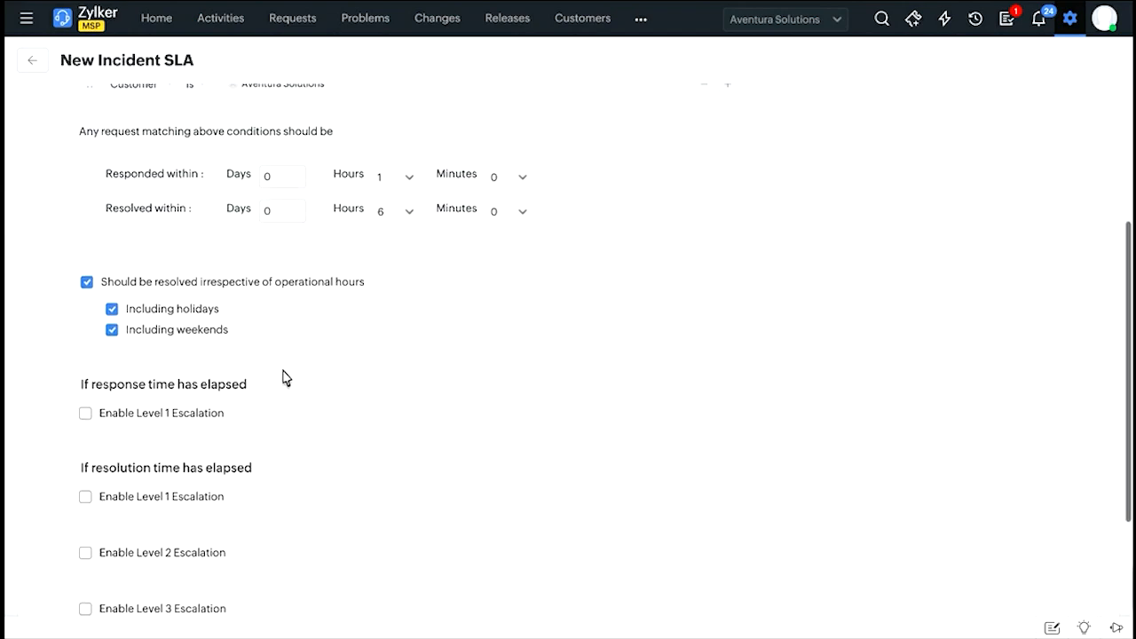
Enable Level 1 Escalation for when the response time has elapsed.
scroll(190, 364, down, 2)
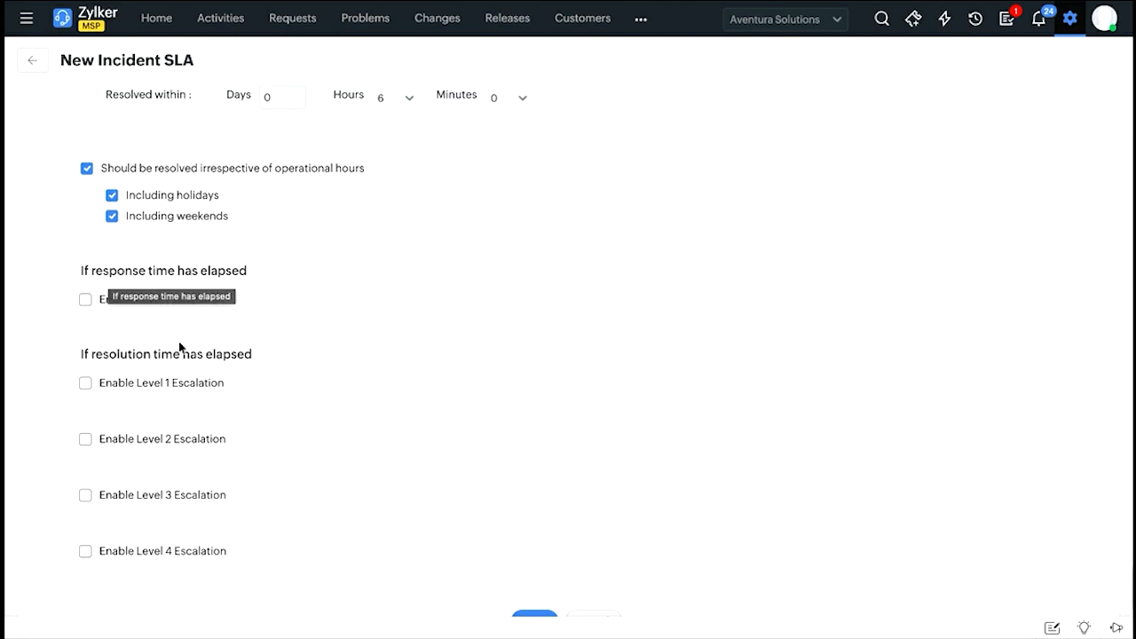
click(86, 302)
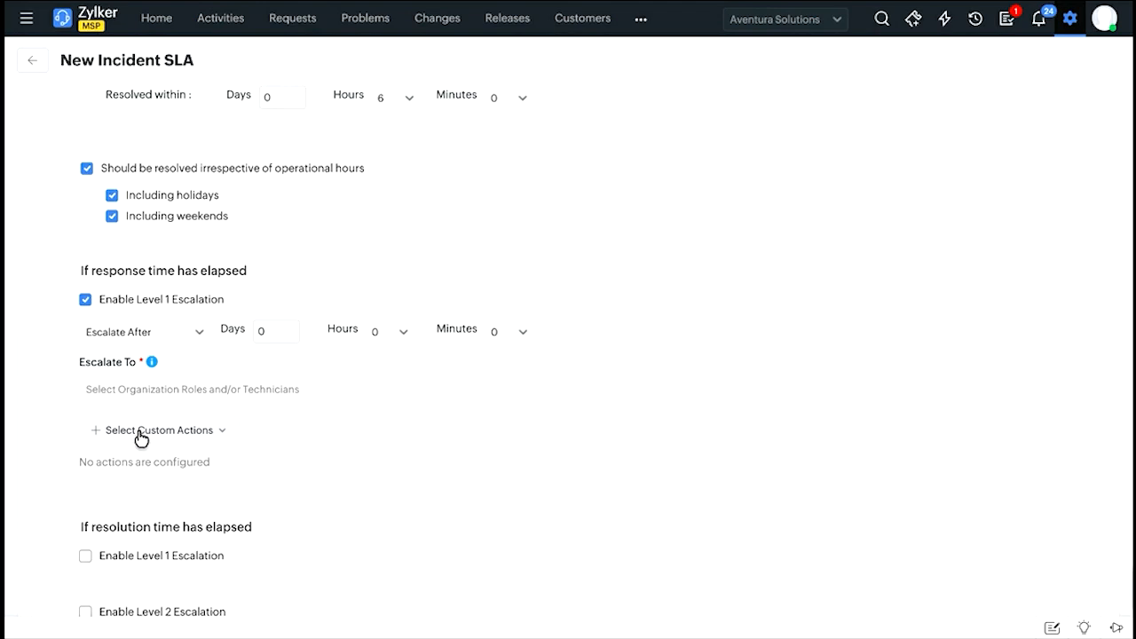
scroll(139, 437, down, 1)
scroll(139, 436, down, 1)
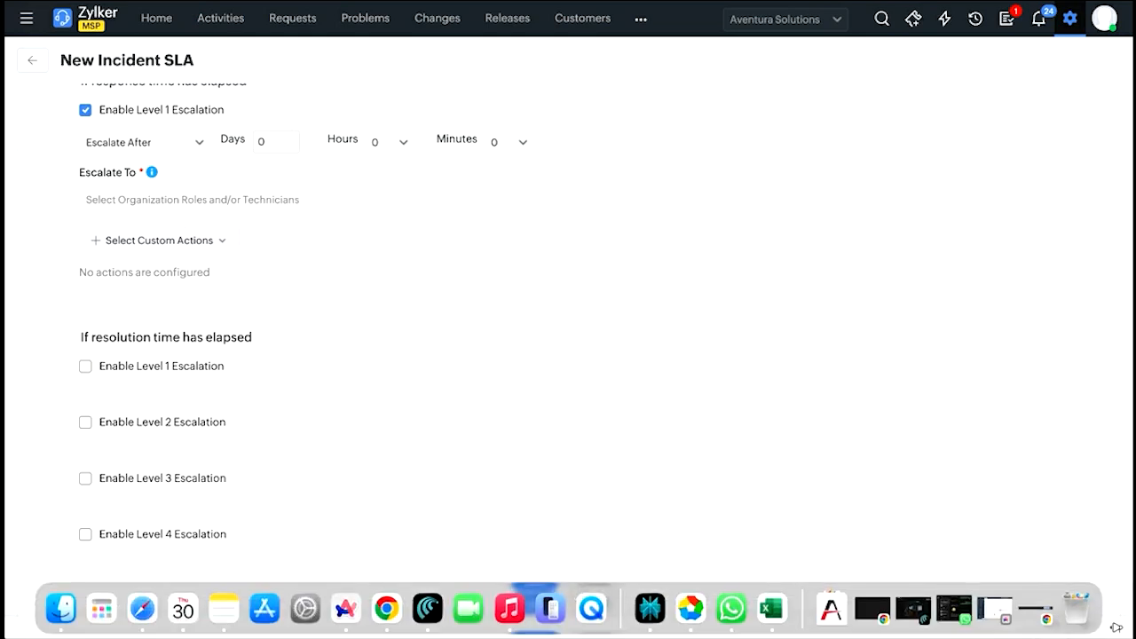
Add the Account Manager organization role as the Level 1 escalation recipient and remove it again.
click(159, 205)
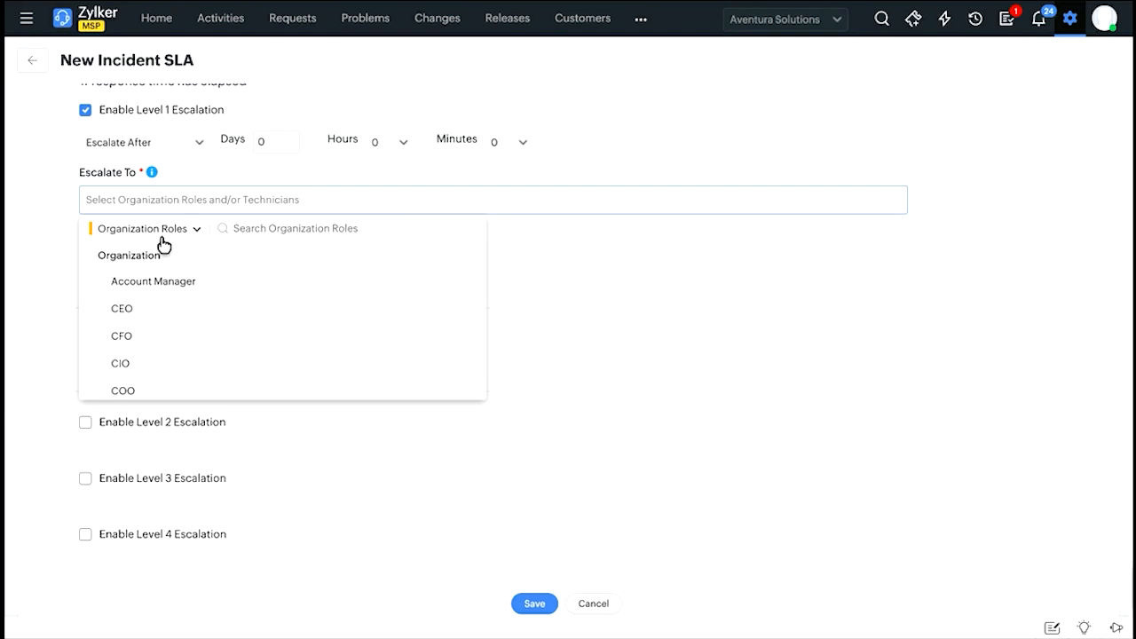
click(186, 234)
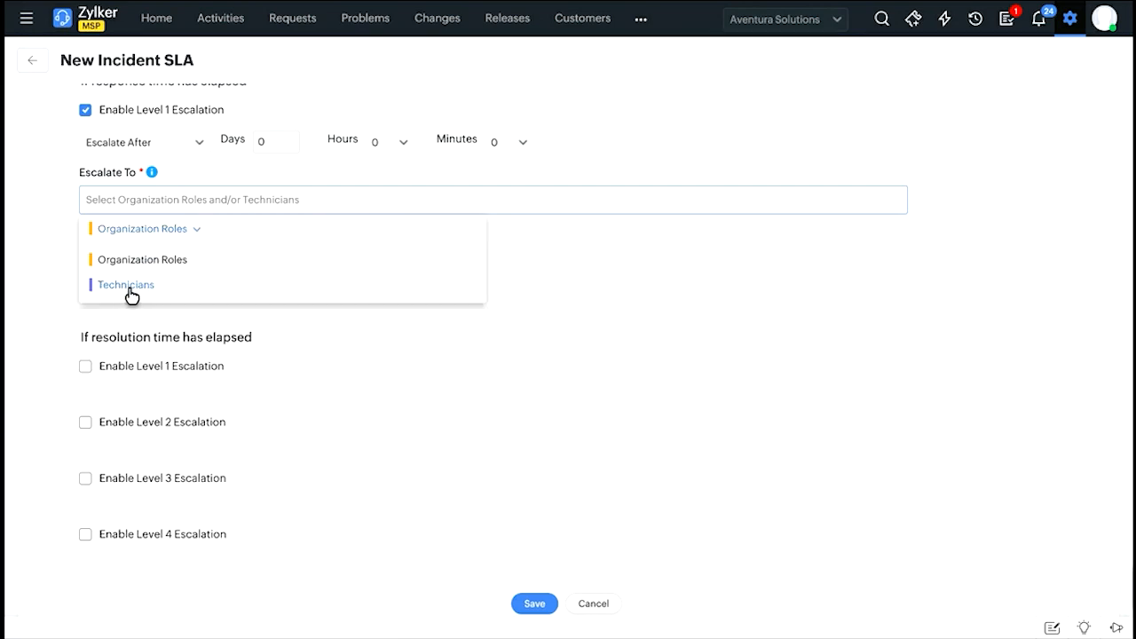
click(178, 263)
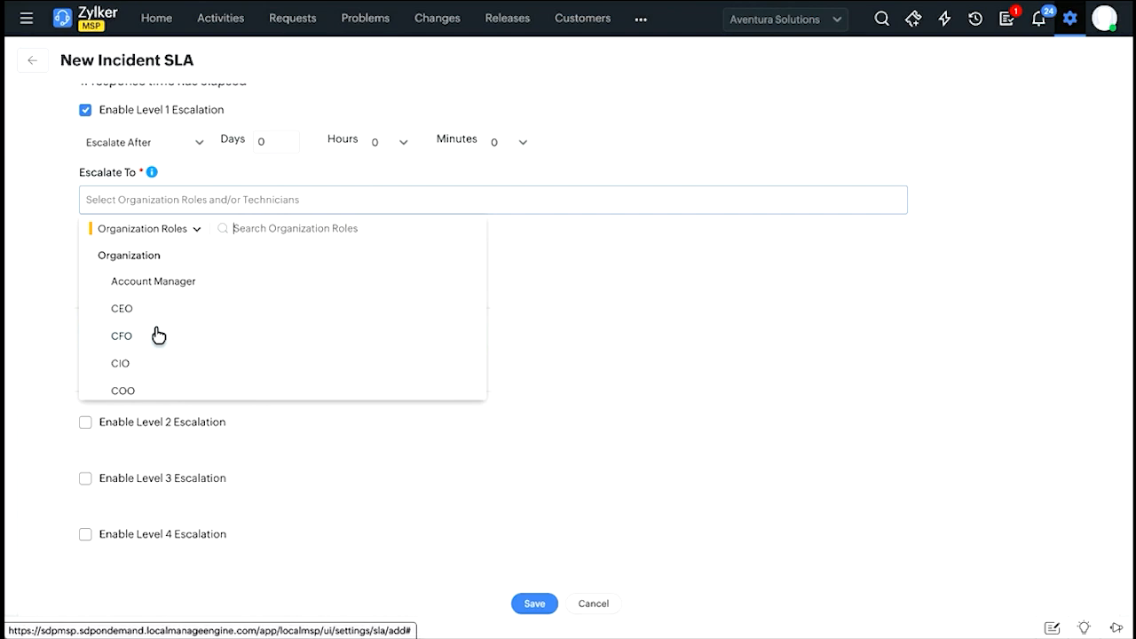
scroll(158, 334, down, 1)
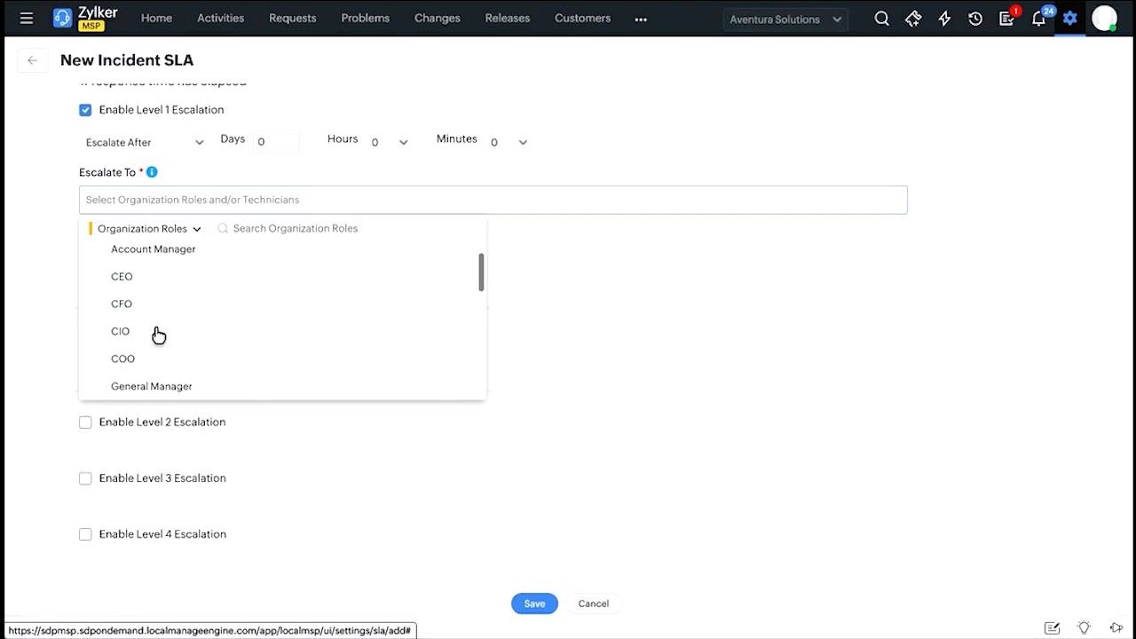
click(174, 260)
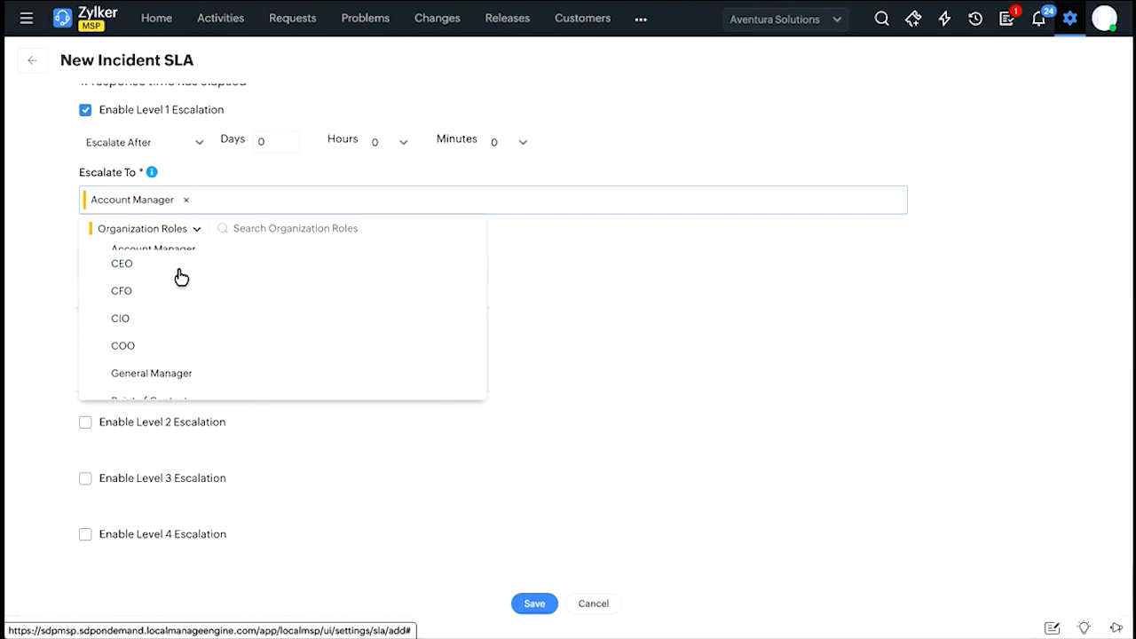
click(286, 178)
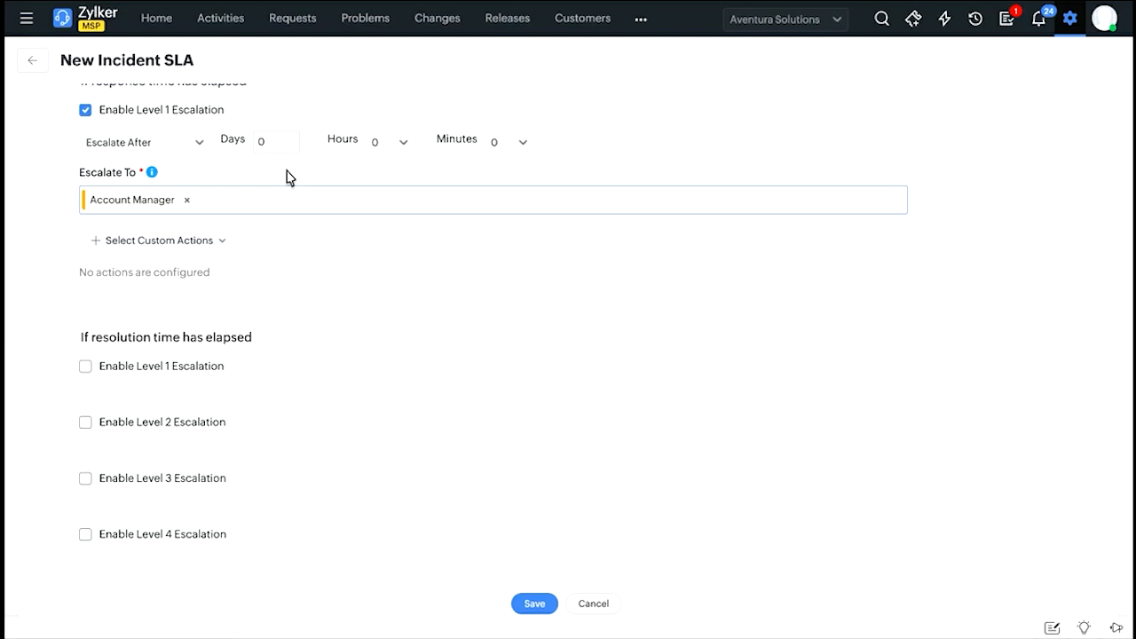
click(188, 200)
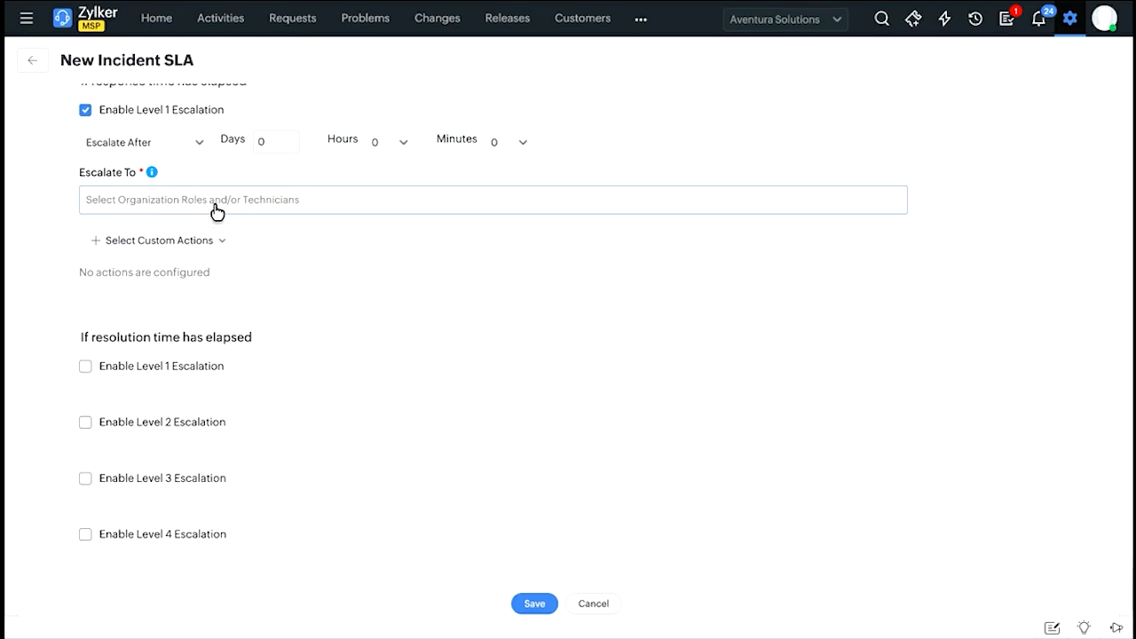
Add a Field Update custom action to the Level 1 response escalation that sets Priority to High.
scroll(223, 231, up, 1)
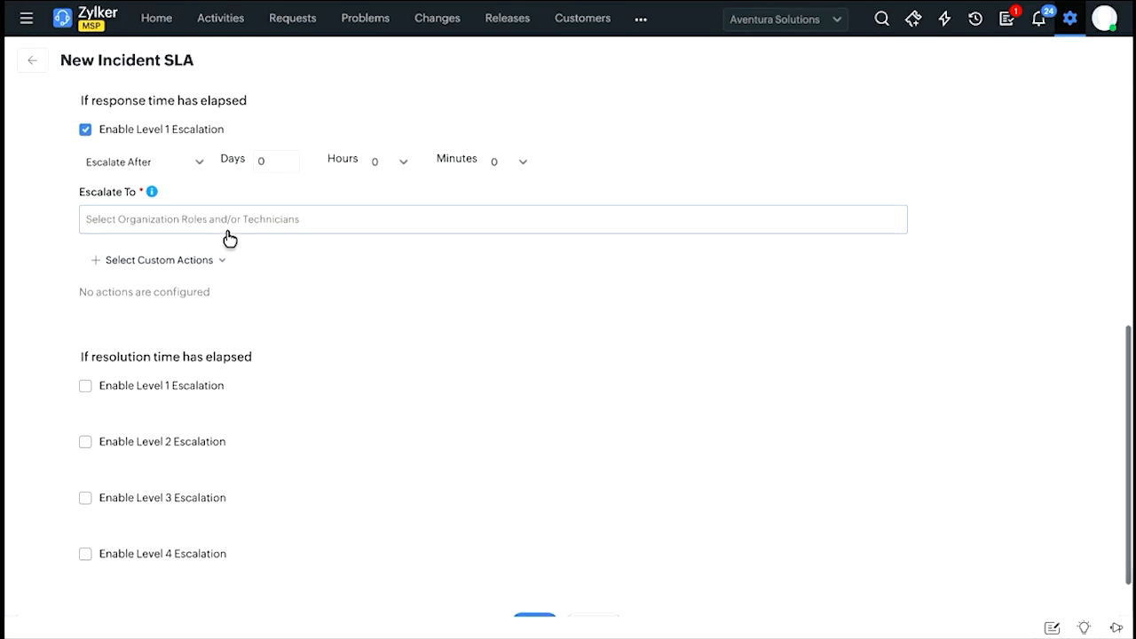
click(174, 266)
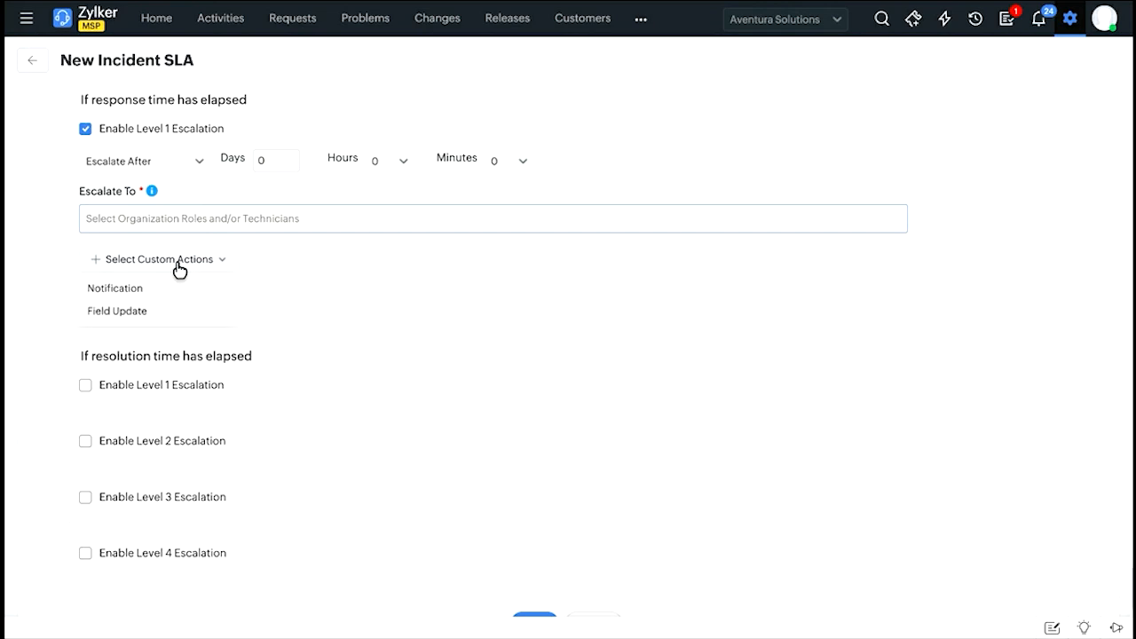
click(135, 312)
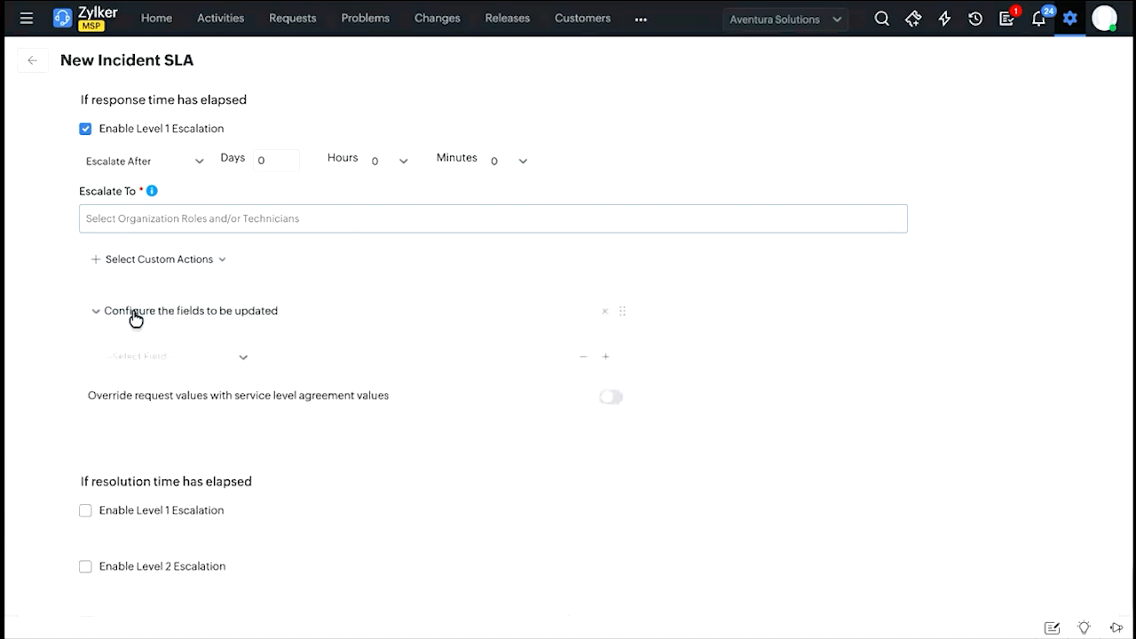
click(184, 360)
scroll(162, 434, down, 3)
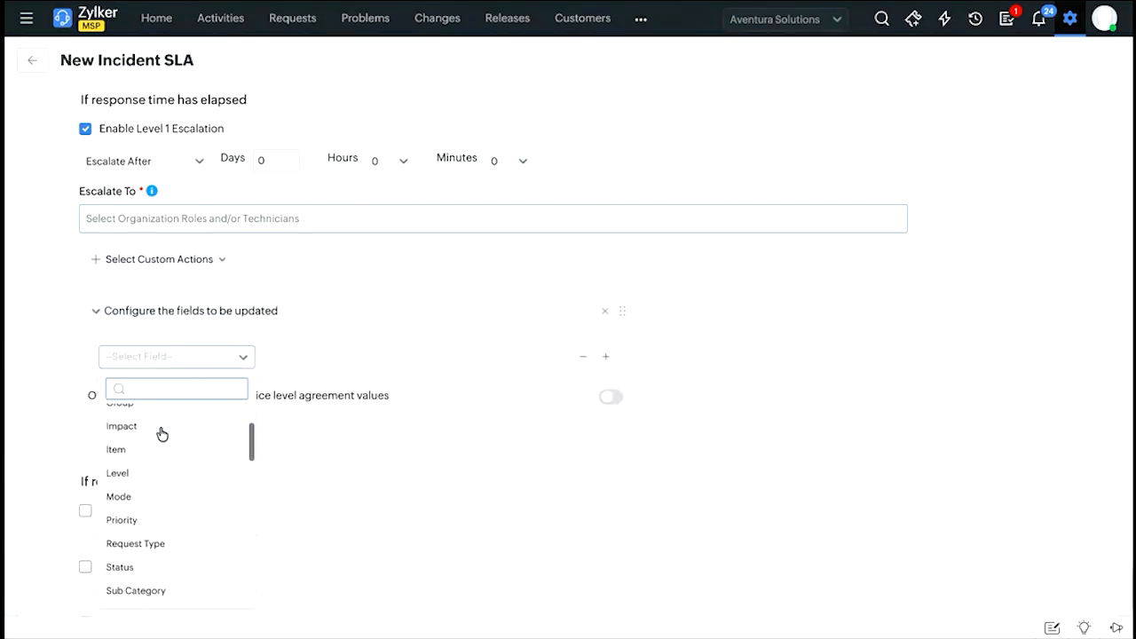
click(145, 521)
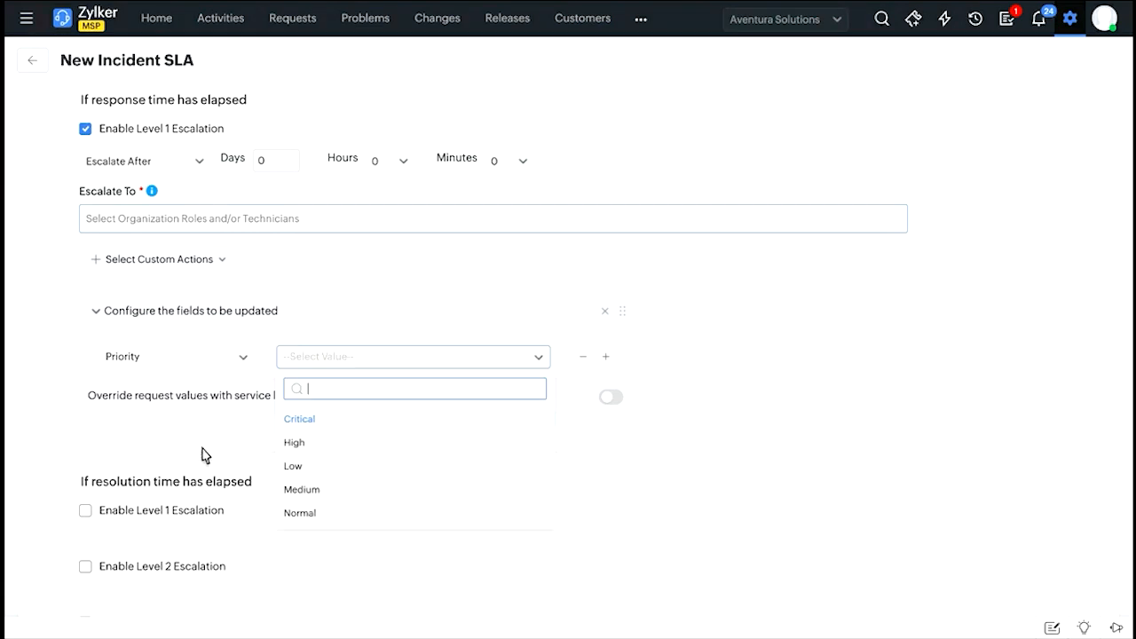
click(373, 451)
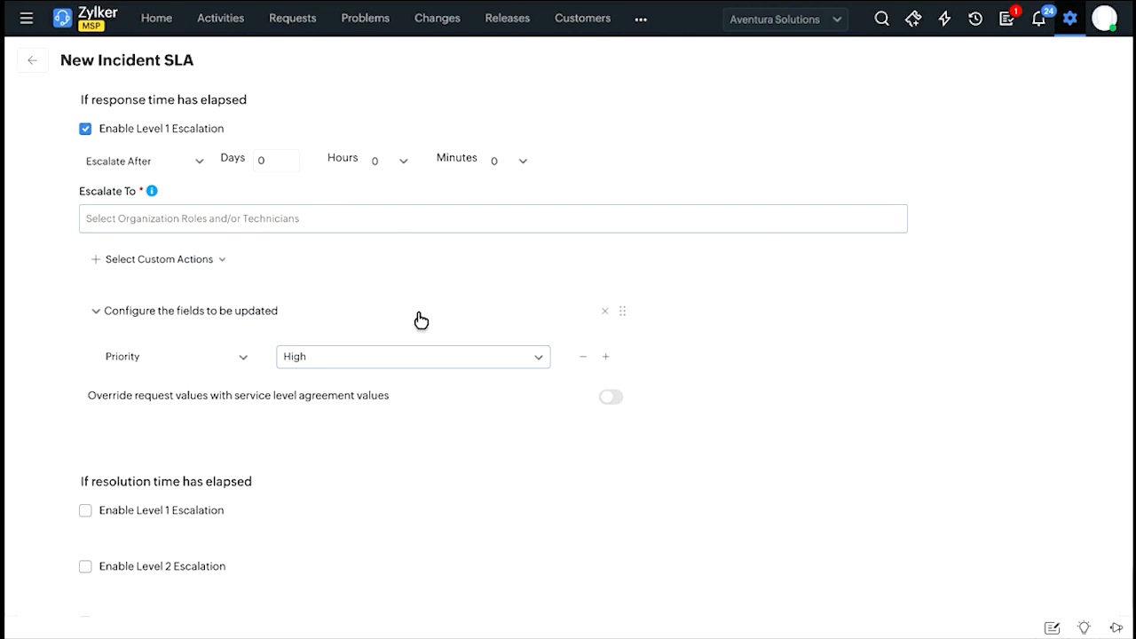
scroll(462, 290, down, 2)
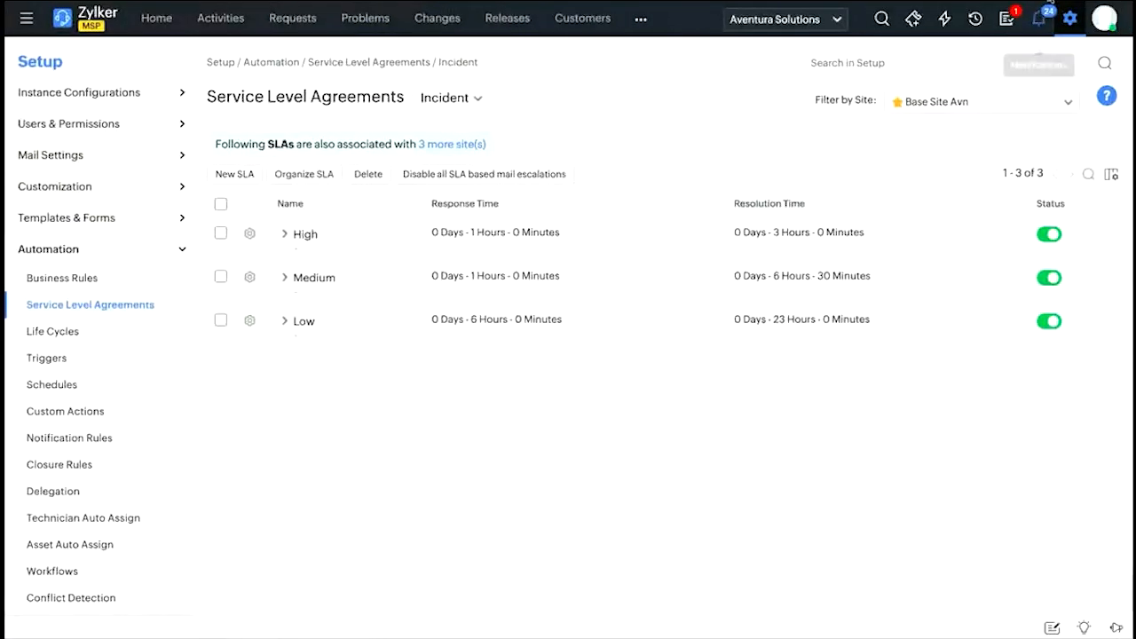
Open the Technician Auto Assign settings under Automation.
click(1070, 18)
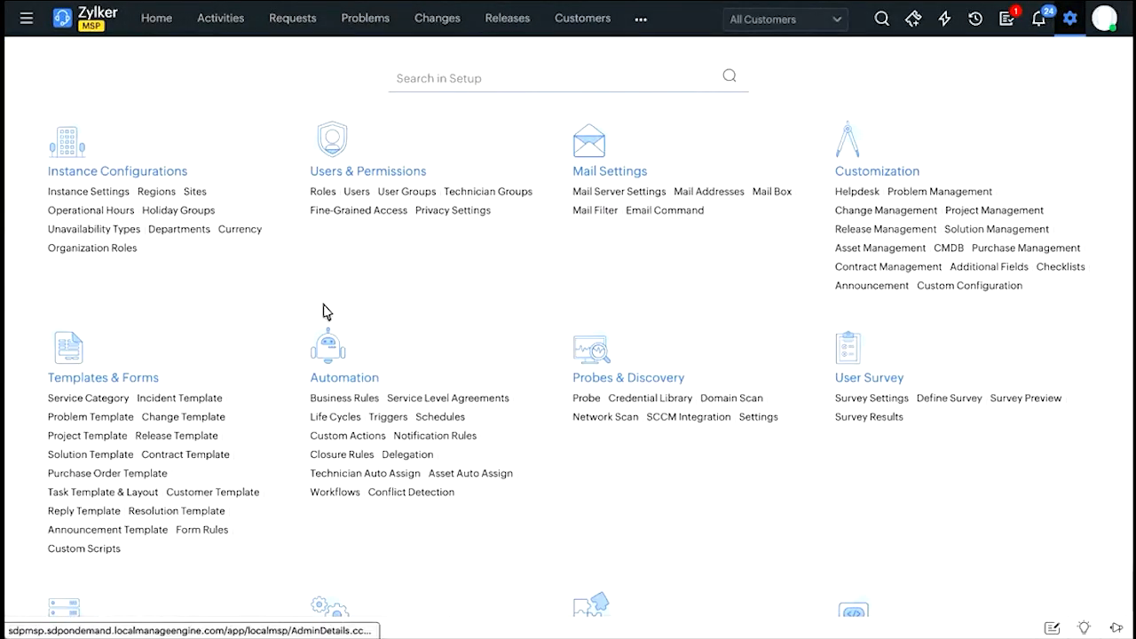
scroll(326, 395, down, 1)
scroll(326, 399, down, 1)
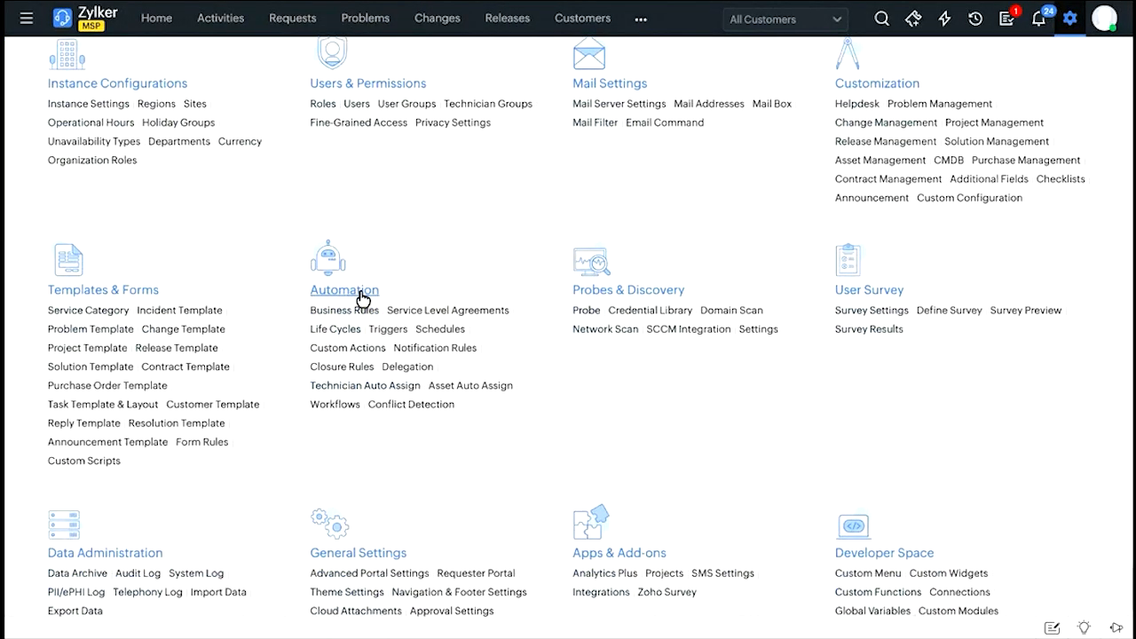
click(346, 389)
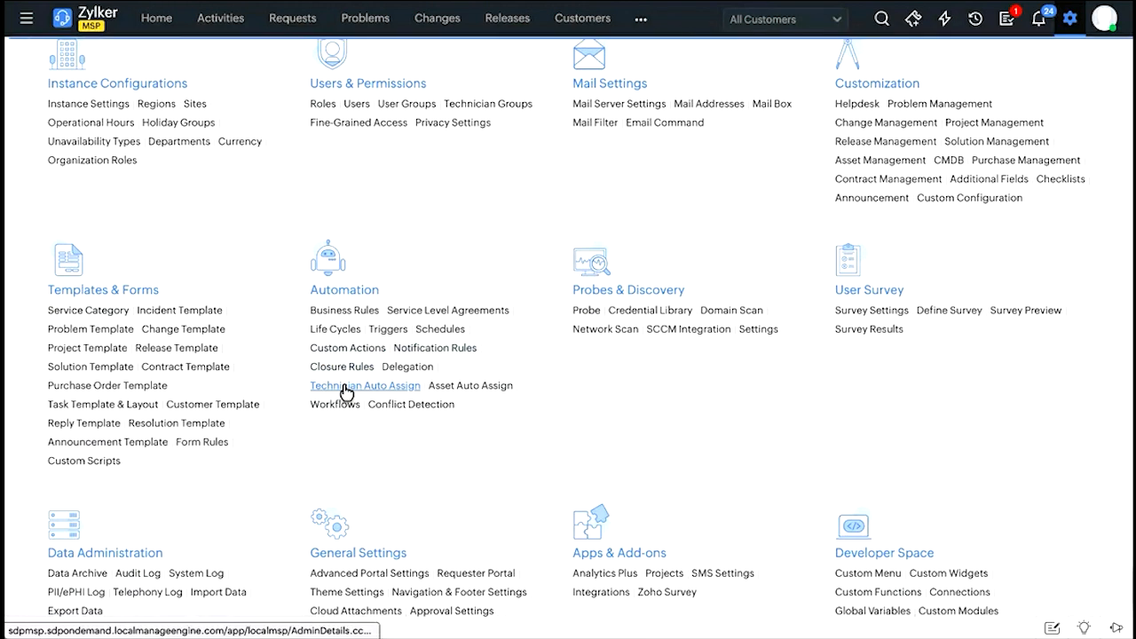
scroll(346, 393, down, 3)
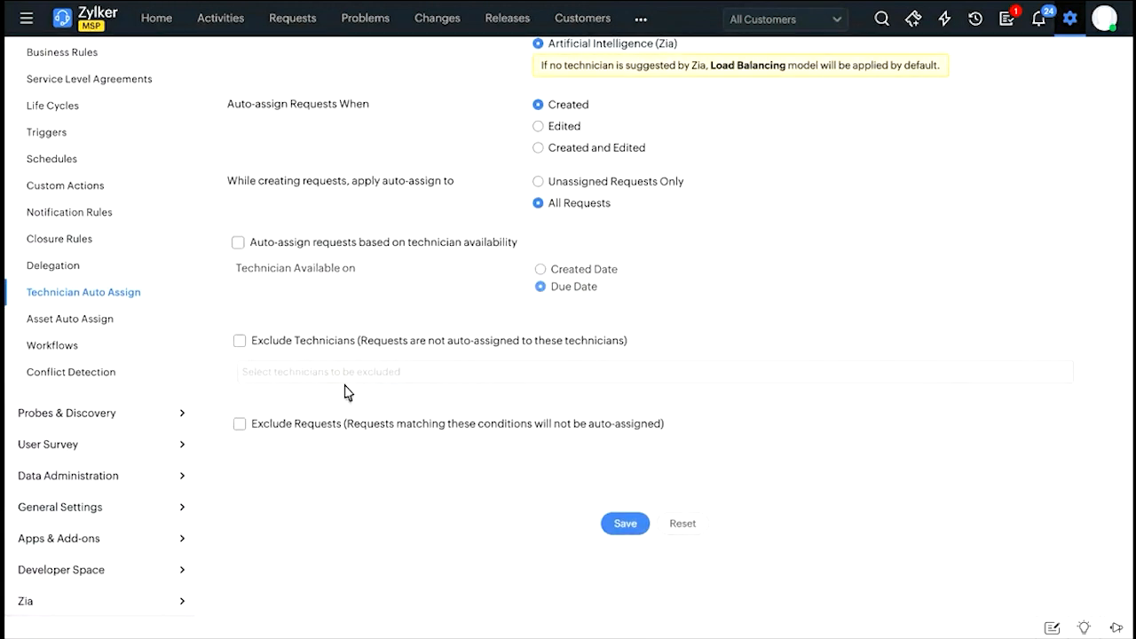
scroll(346, 393, up, 1)
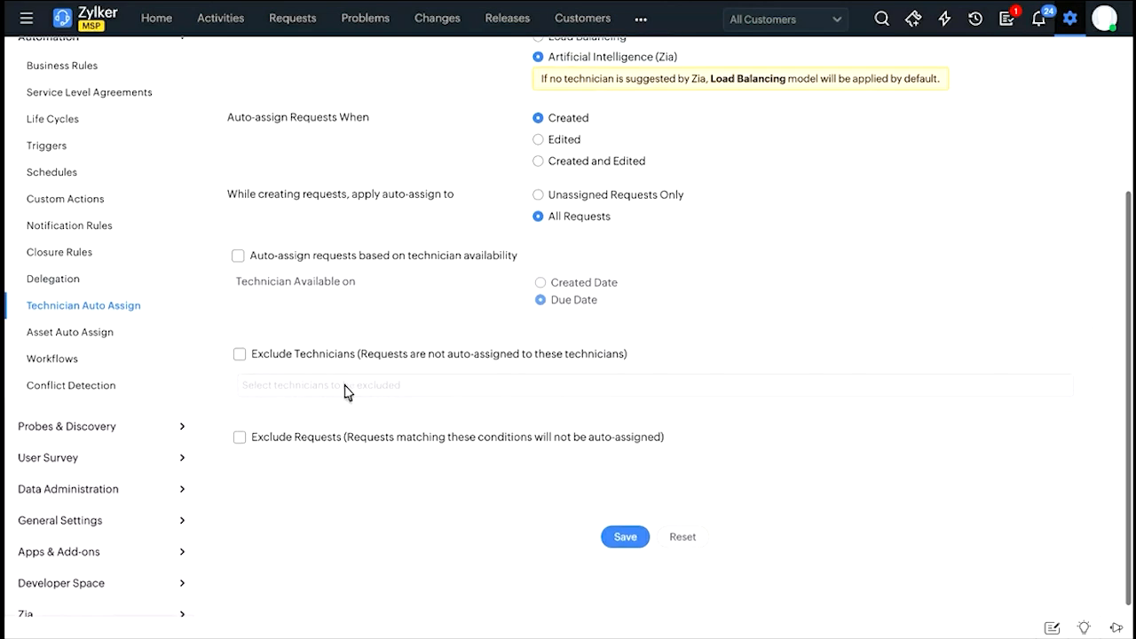
scroll(346, 394, up, 3)
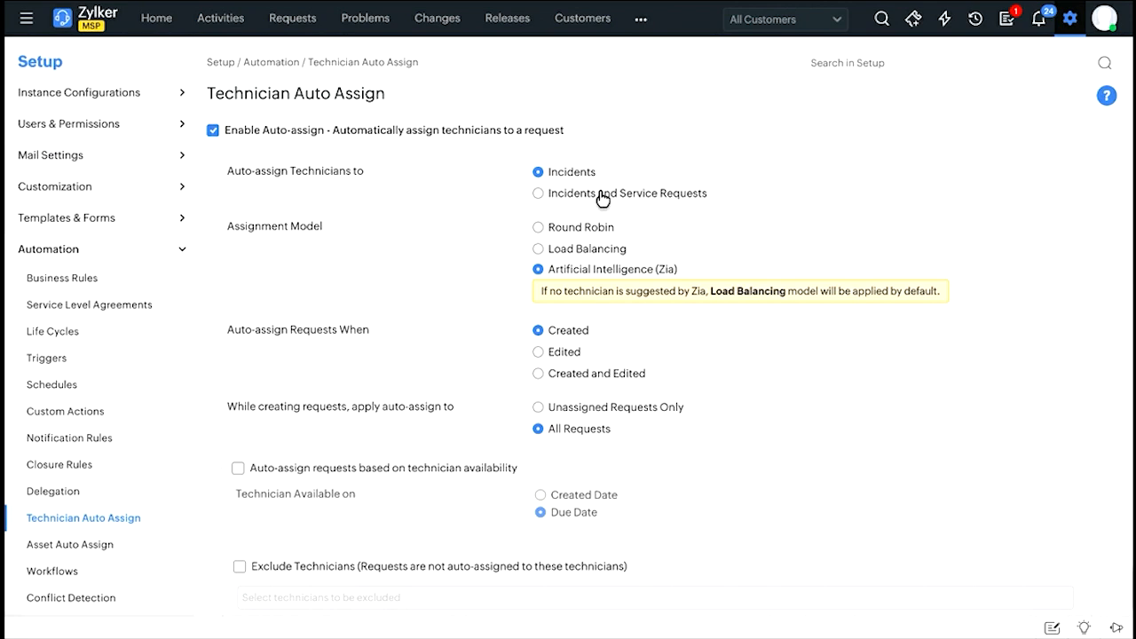
Go through the Round Robin and Load Balancing assignment models, ending on Artificial Intelligence (Zia).
scroll(602, 198, down, 1)
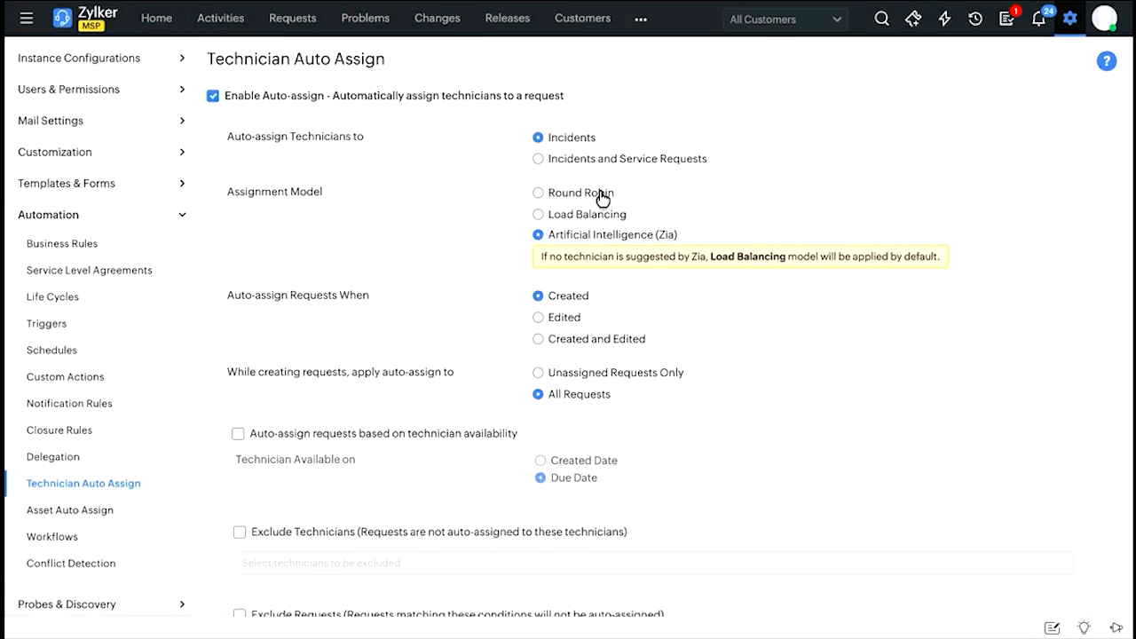
click(539, 194)
click(539, 216)
click(538, 236)
scroll(637, 259, down, 1)
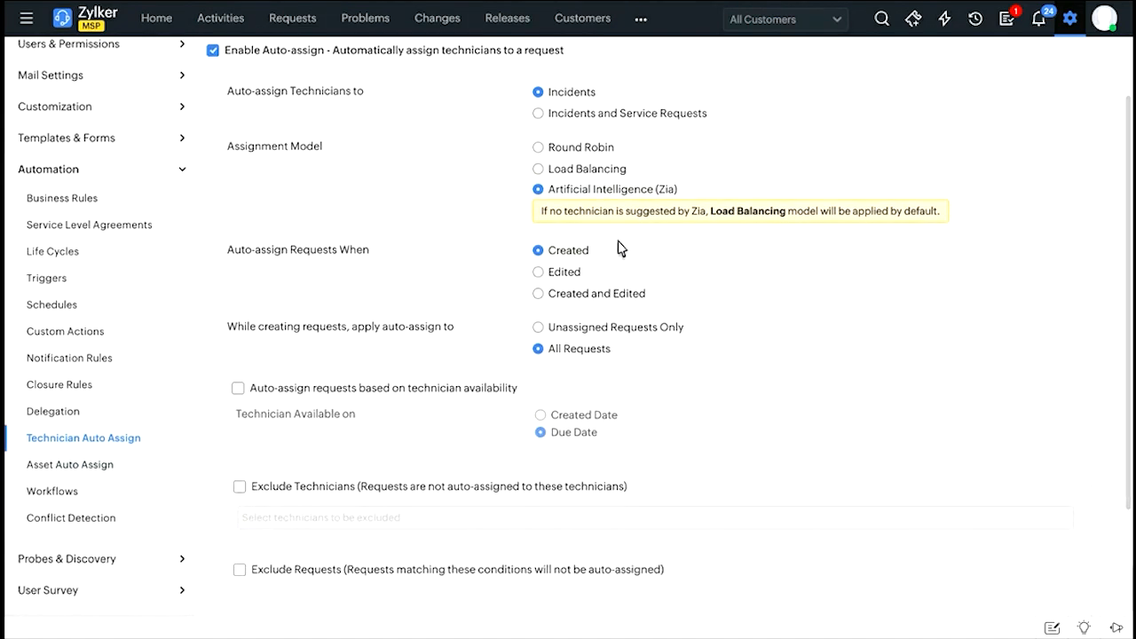
Apply auto-assign to unassigned requests only and base it on technician availability on the created date.
scroll(574, 227, down, 1)
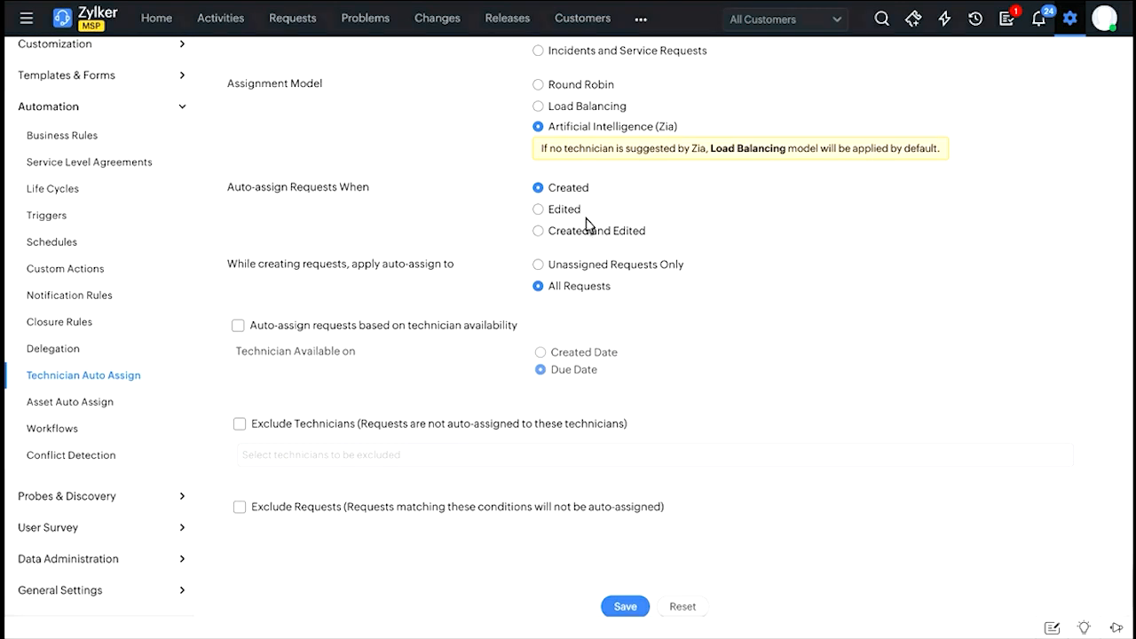
scroll(589, 229, down, 1)
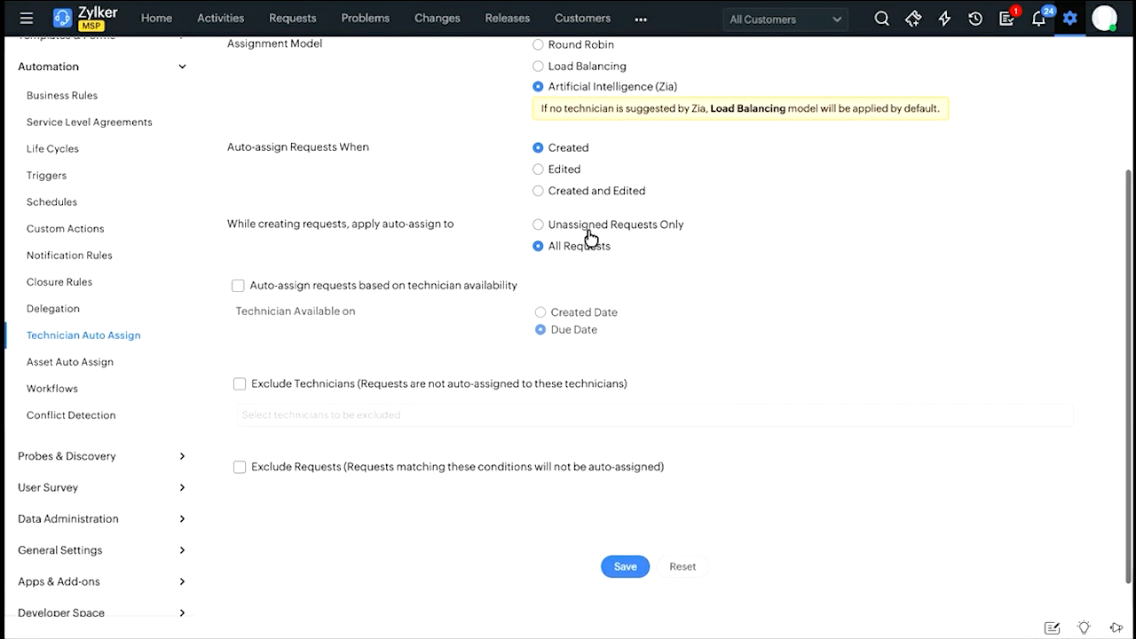
scroll(588, 238, down, 1)
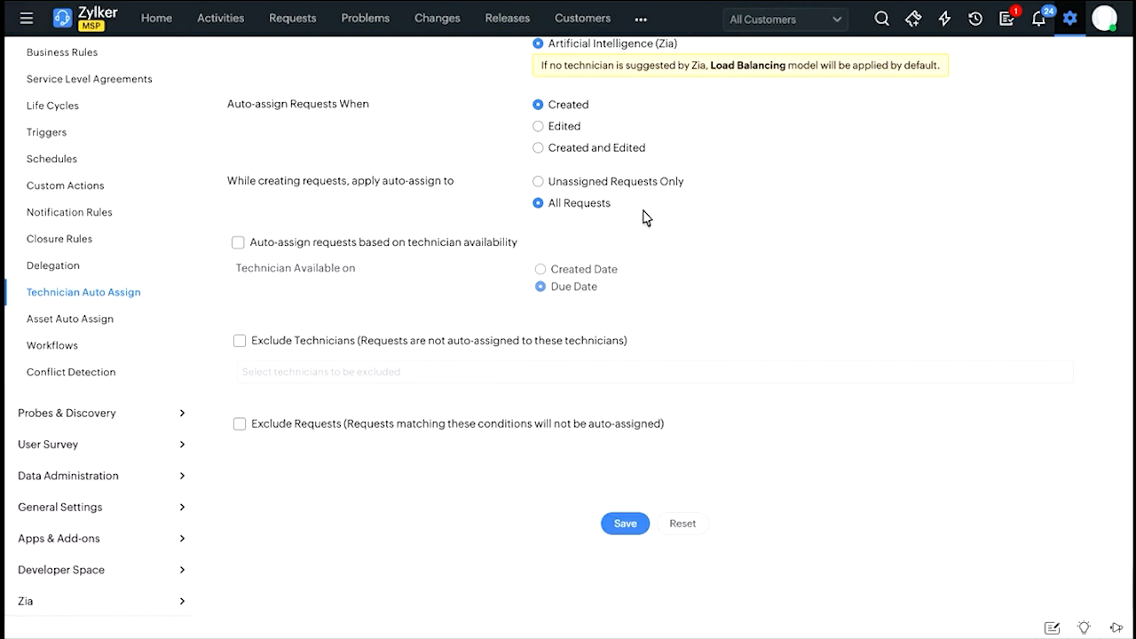
click(603, 183)
click(316, 252)
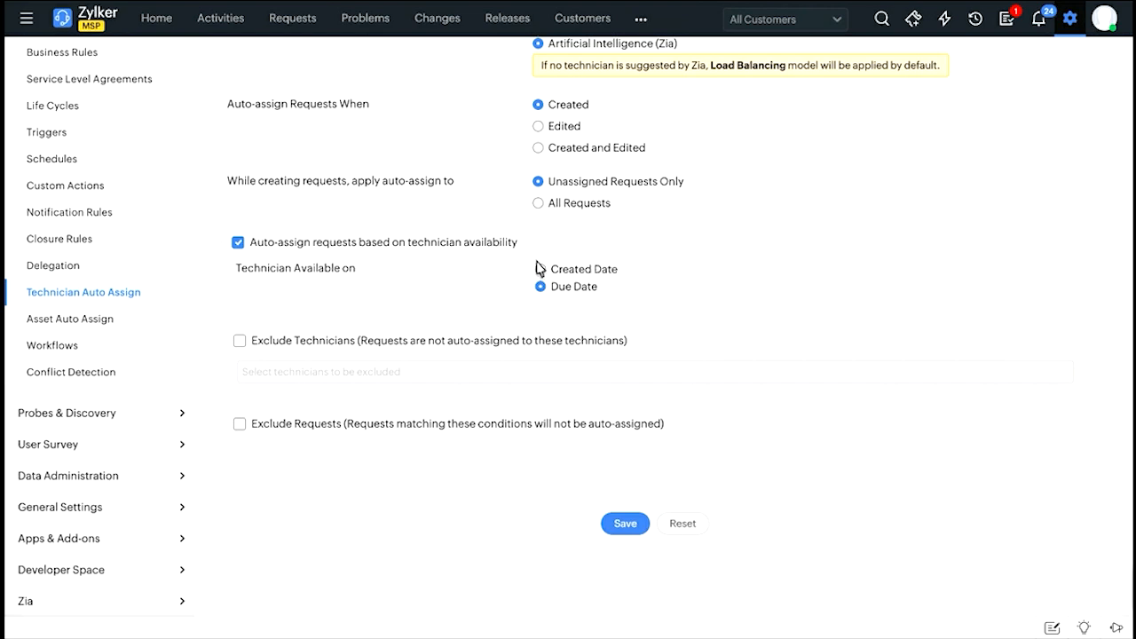
click(576, 273)
Enable both Exclude Technicians and Exclude Requests for auto-assignment and save the settings.
scroll(573, 246, up, 1)
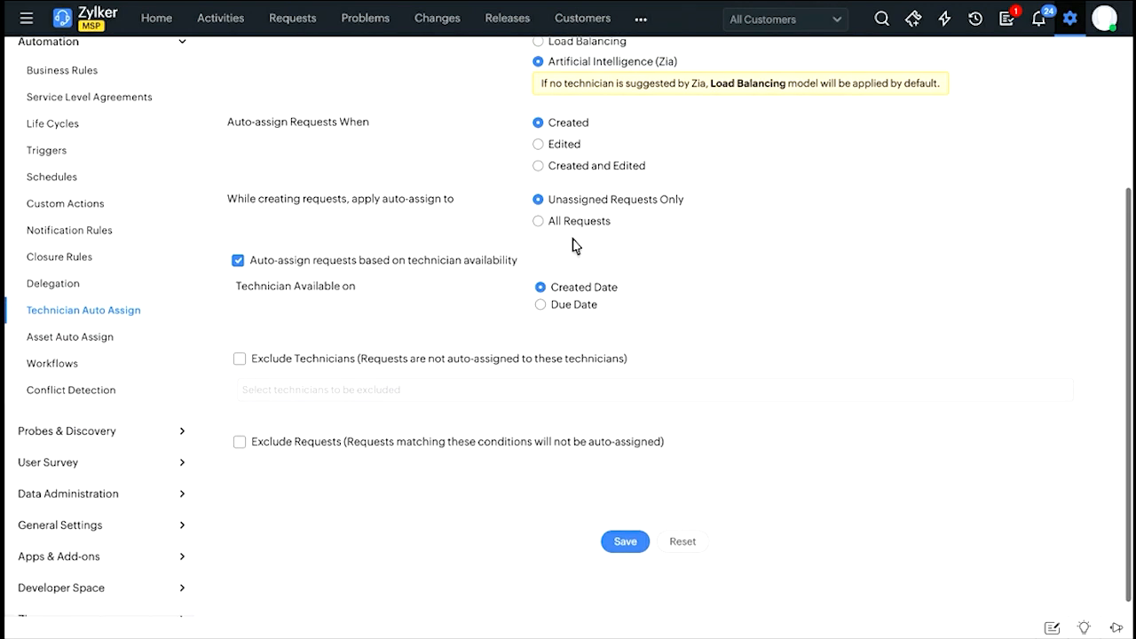
scroll(572, 245, up, 3)
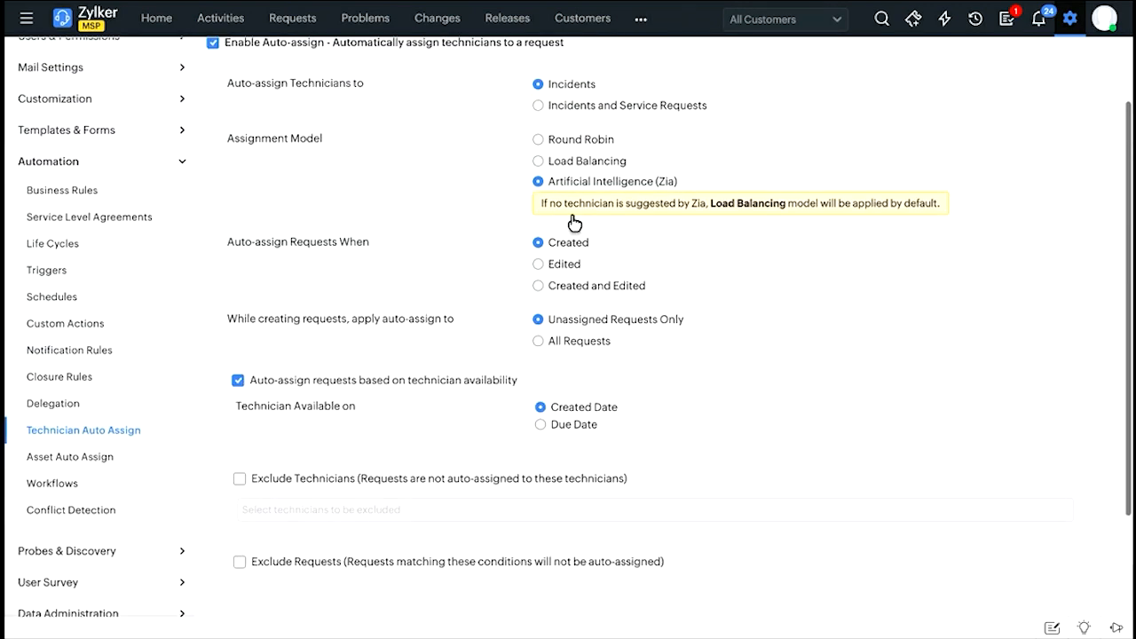
scroll(520, 246, down, 3)
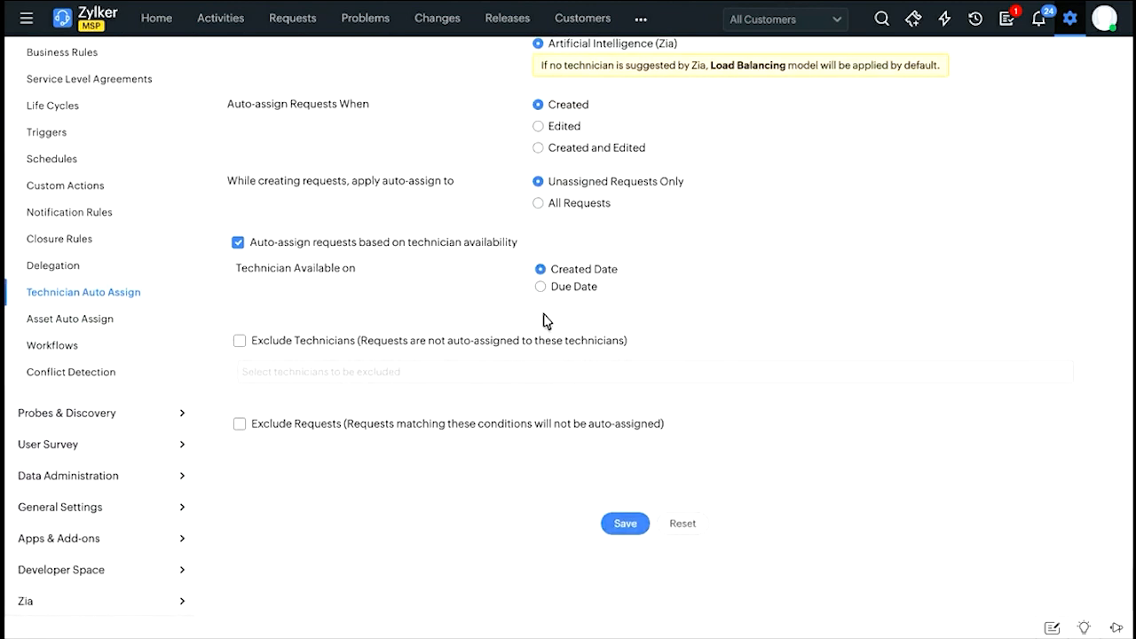
click(239, 342)
click(240, 424)
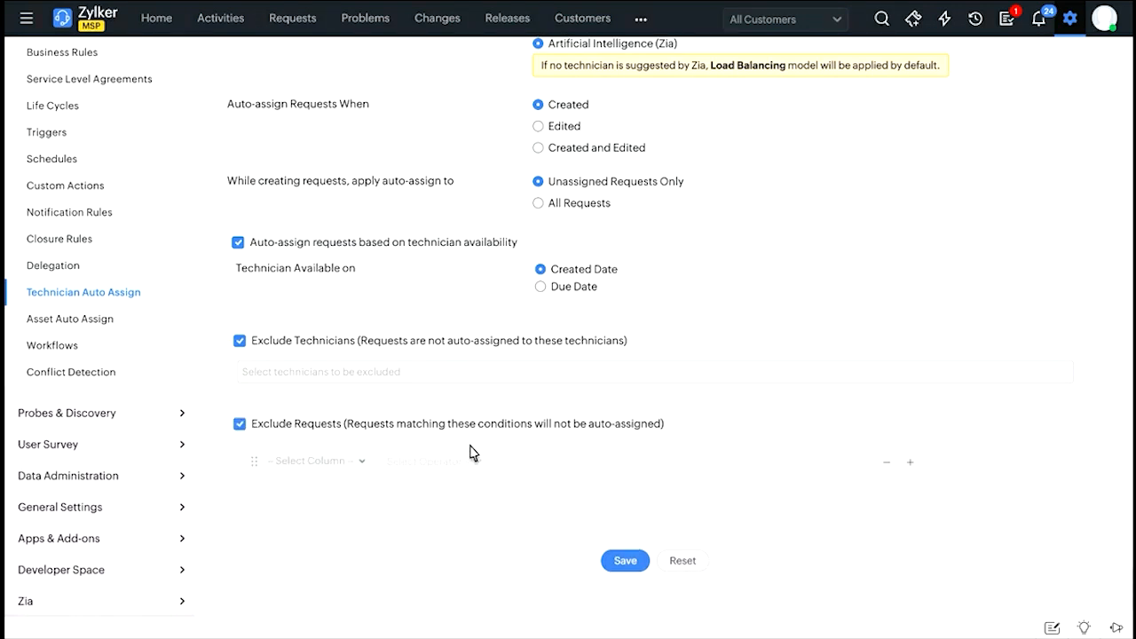
click(354, 467)
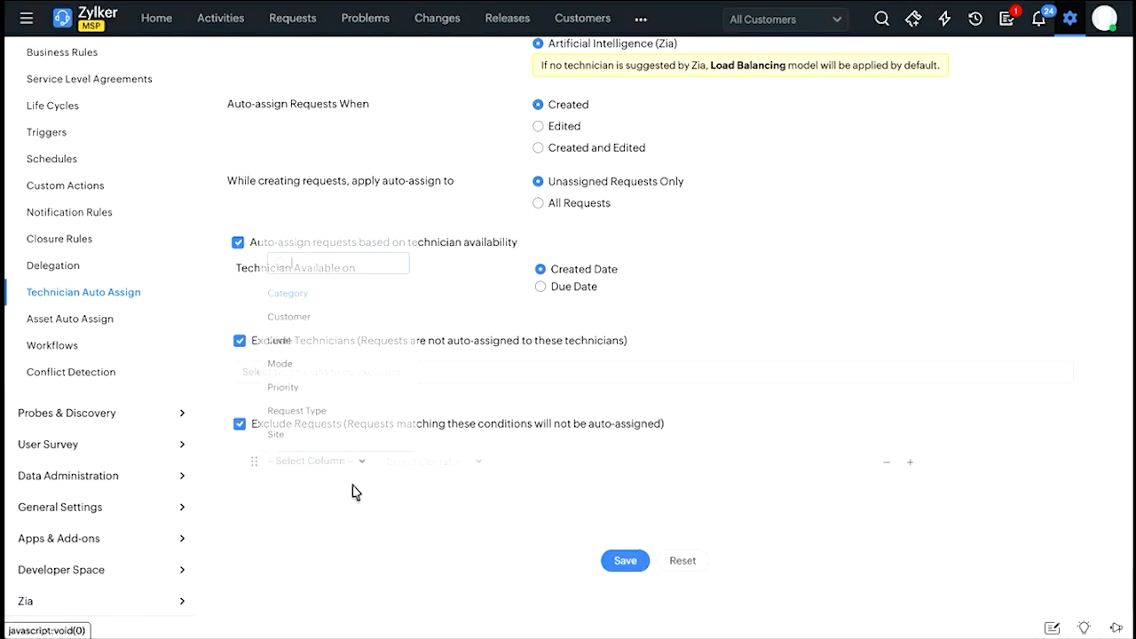
click(510, 392)
scroll(621, 530, up, 3)
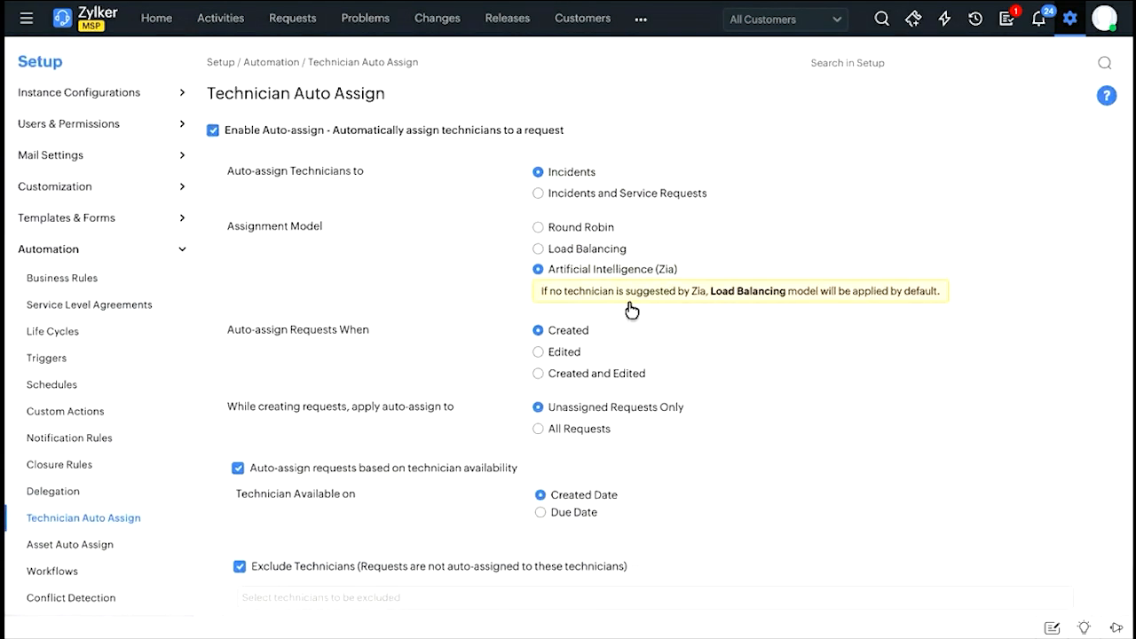
scroll(632, 309, down, 3)
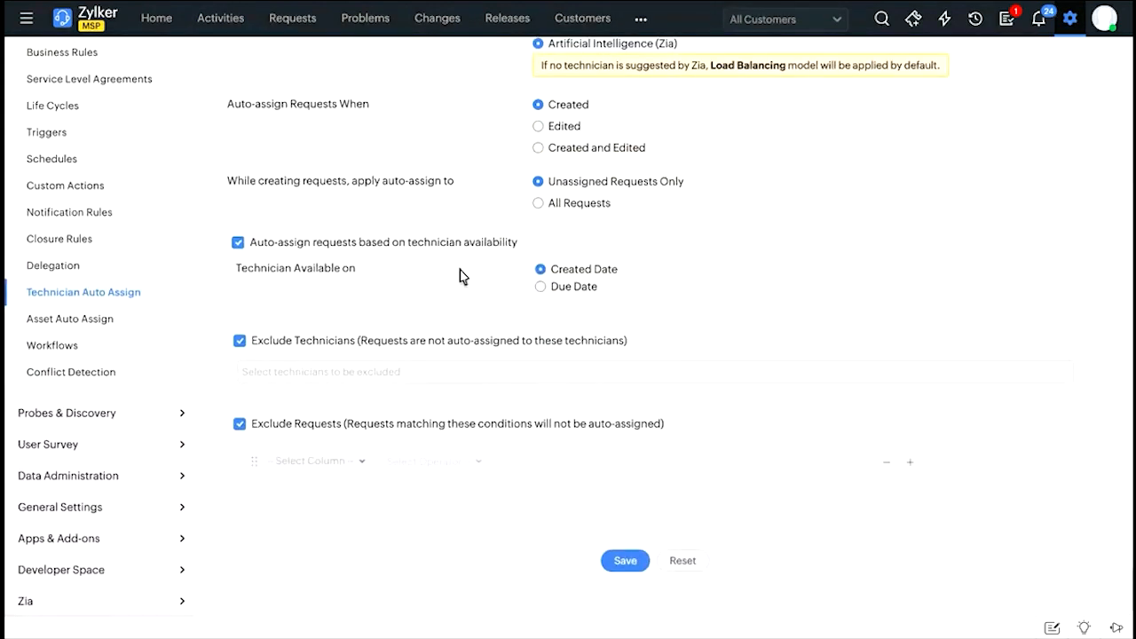
click(625, 561)
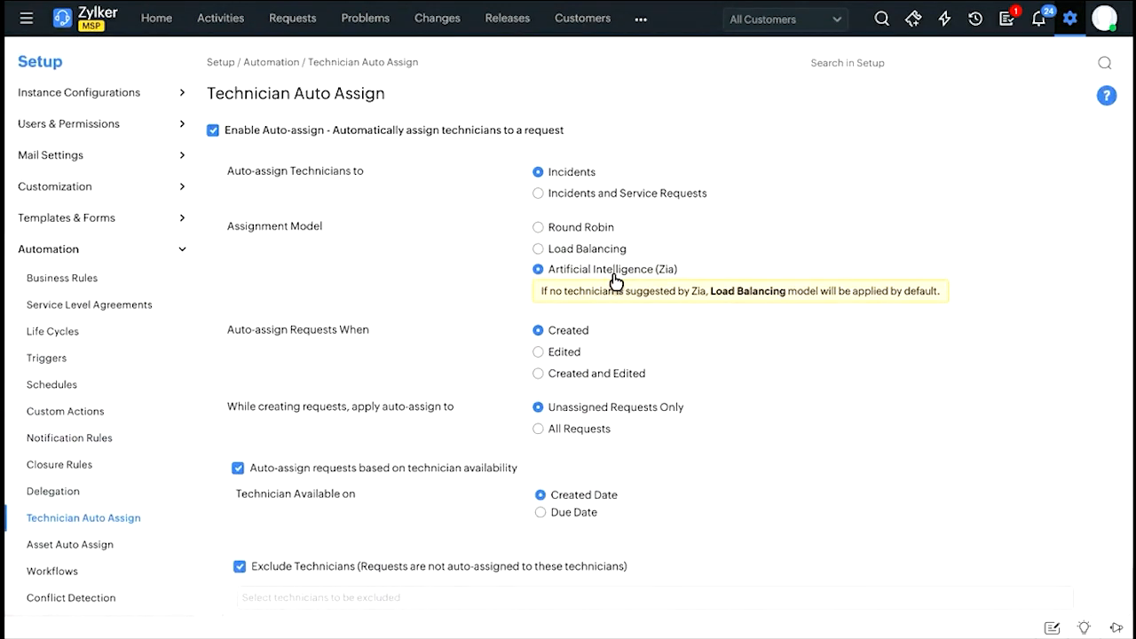
Open the Notification Rules for requests under Automation.
click(1071, 21)
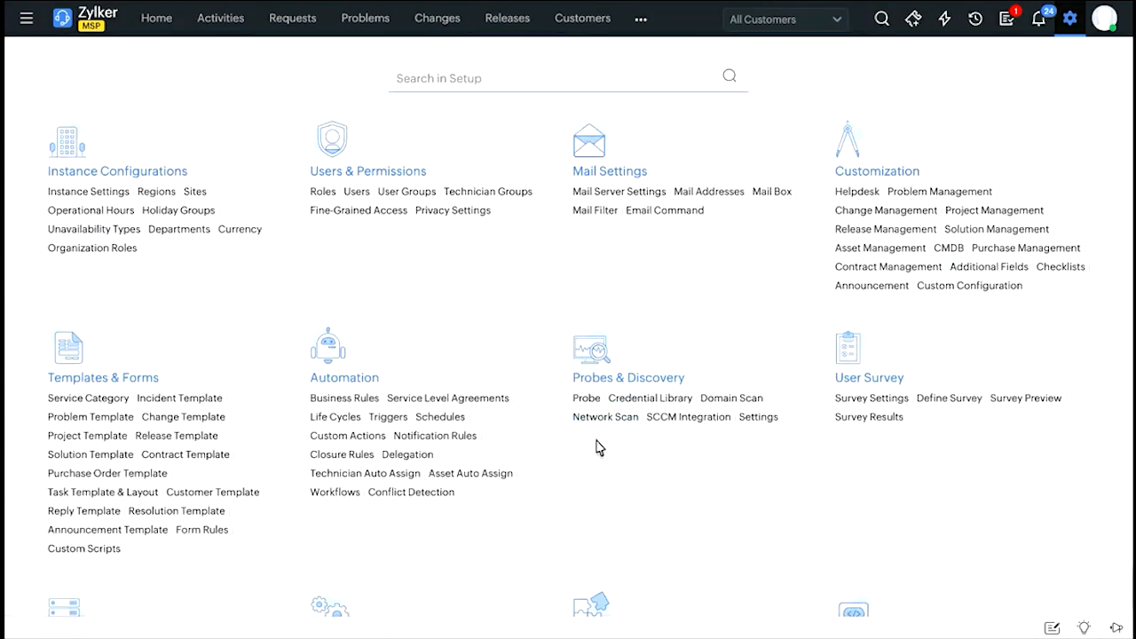
scroll(597, 447, down, 2)
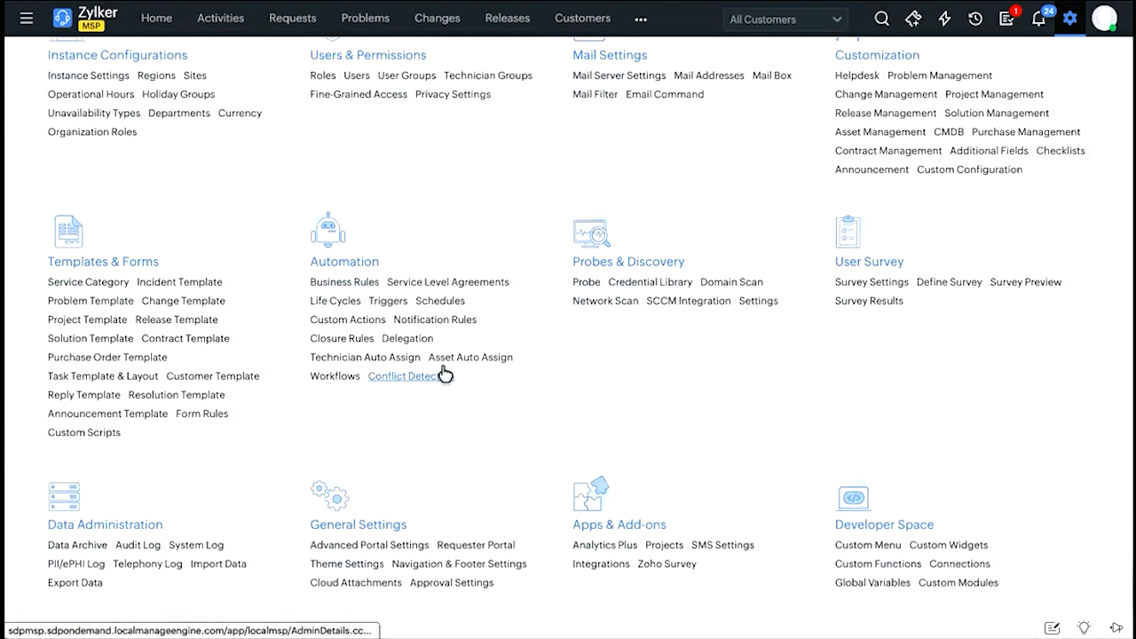
click(448, 323)
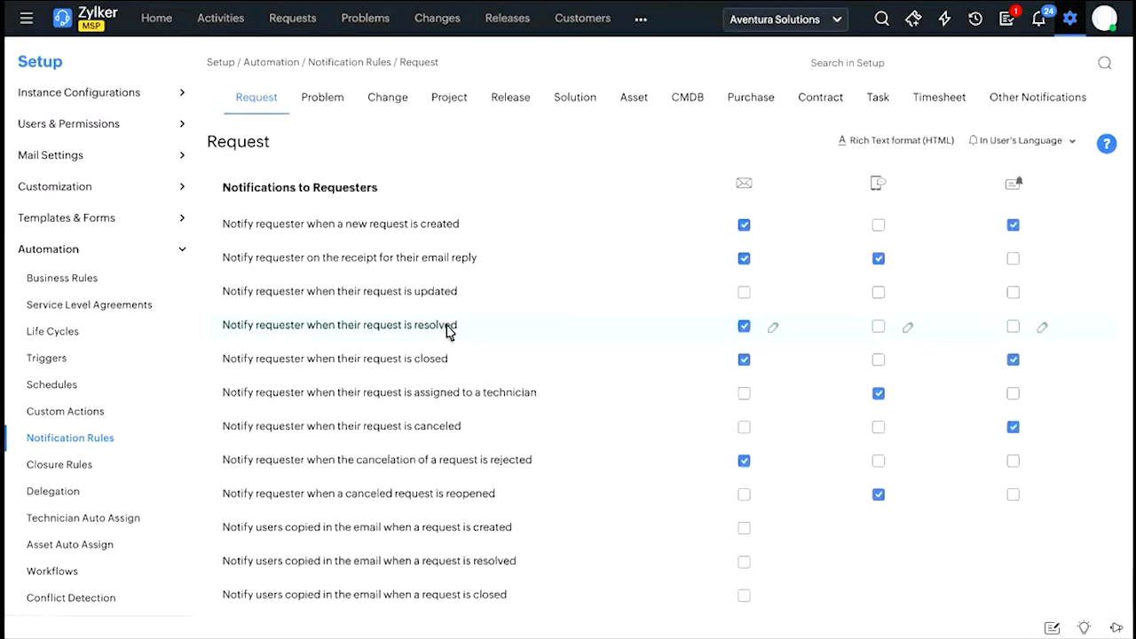
Examine the requester notification rules and their email, SMS and in-app delivery options.
scroll(278, 203, down, 1)
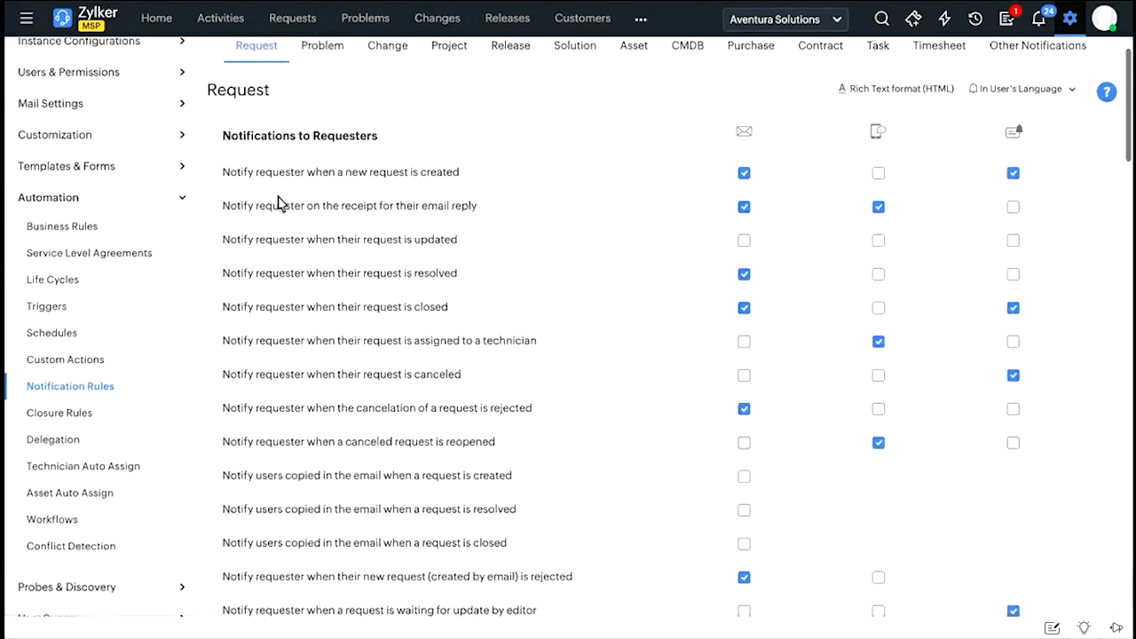
scroll(278, 202, down, 1)
scroll(736, 169, up, 2)
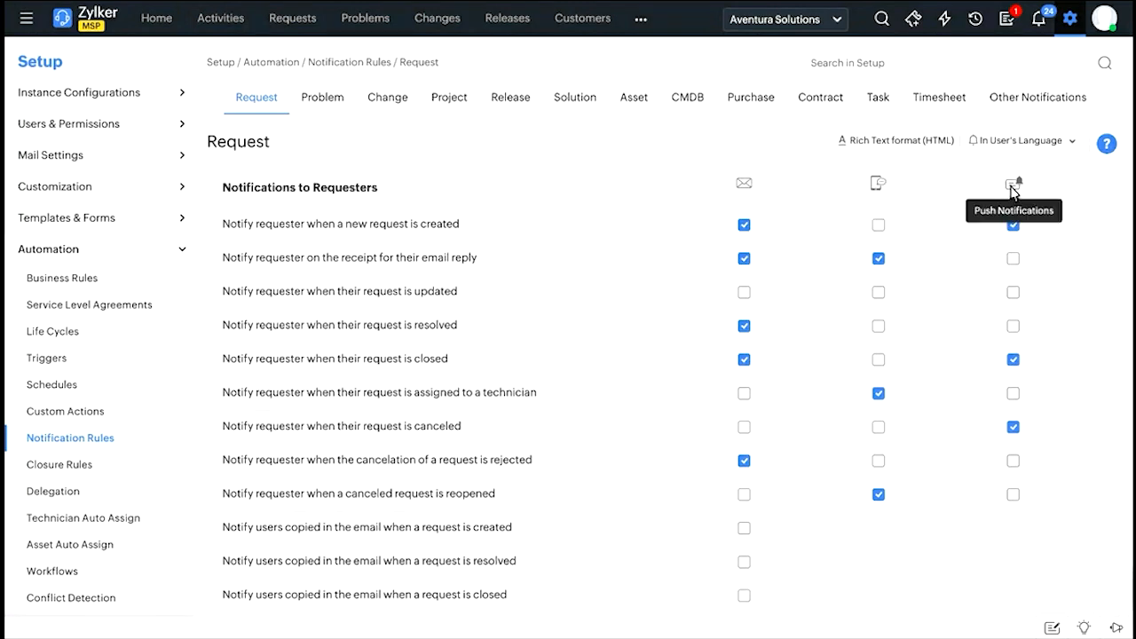
click(1043, 24)
click(1110, 19)
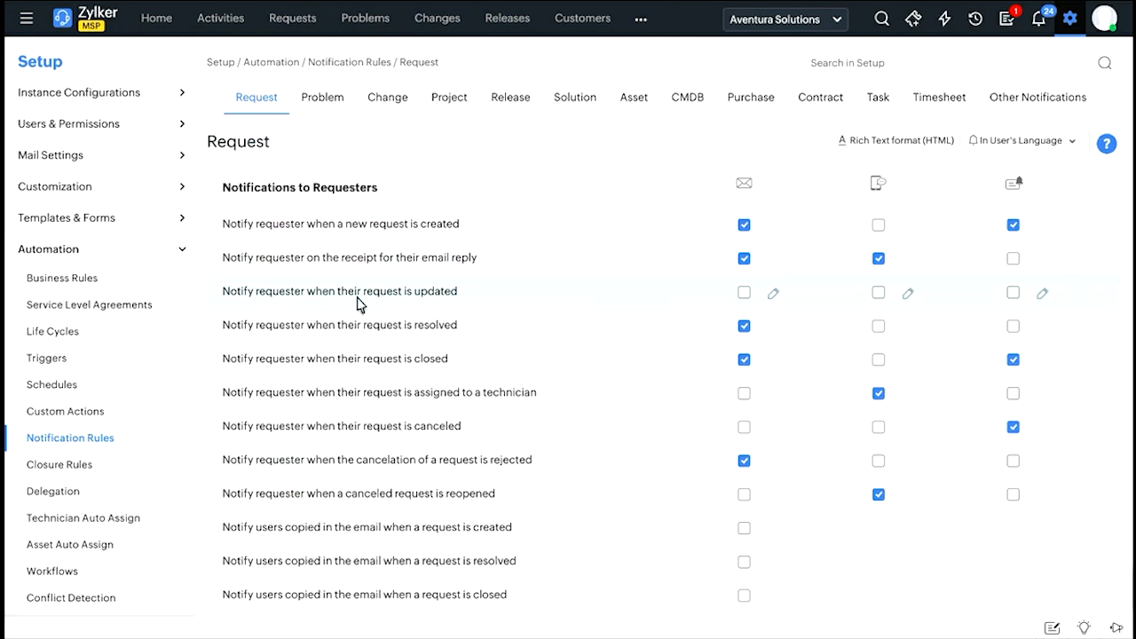
scroll(399, 304, down, 1)
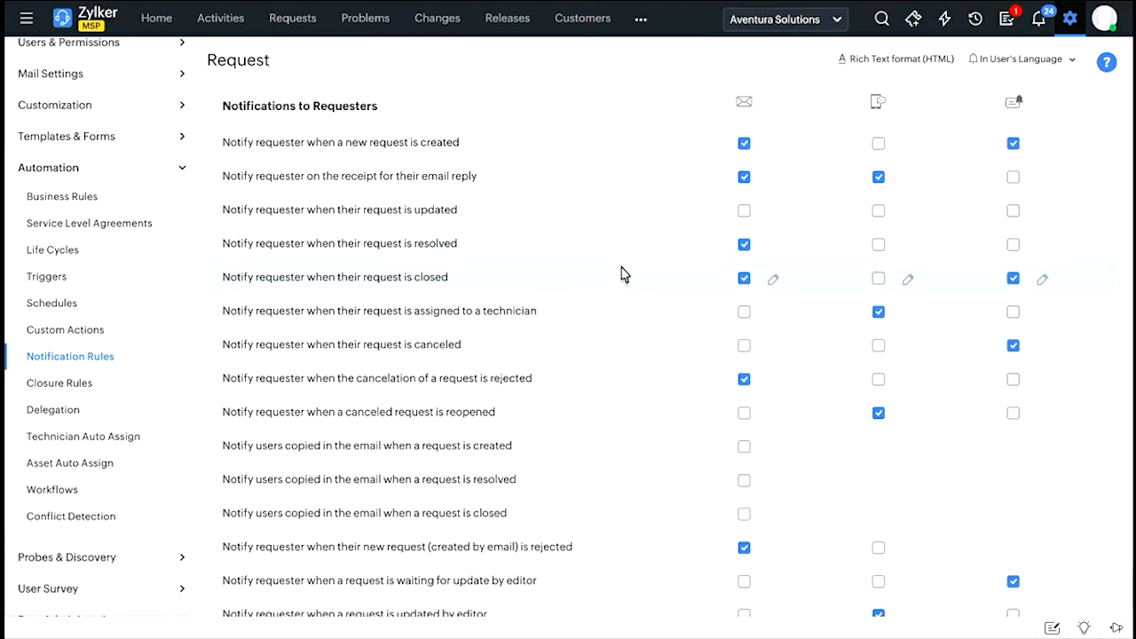
scroll(621, 271, down, 1)
scroll(586, 231, up, 1)
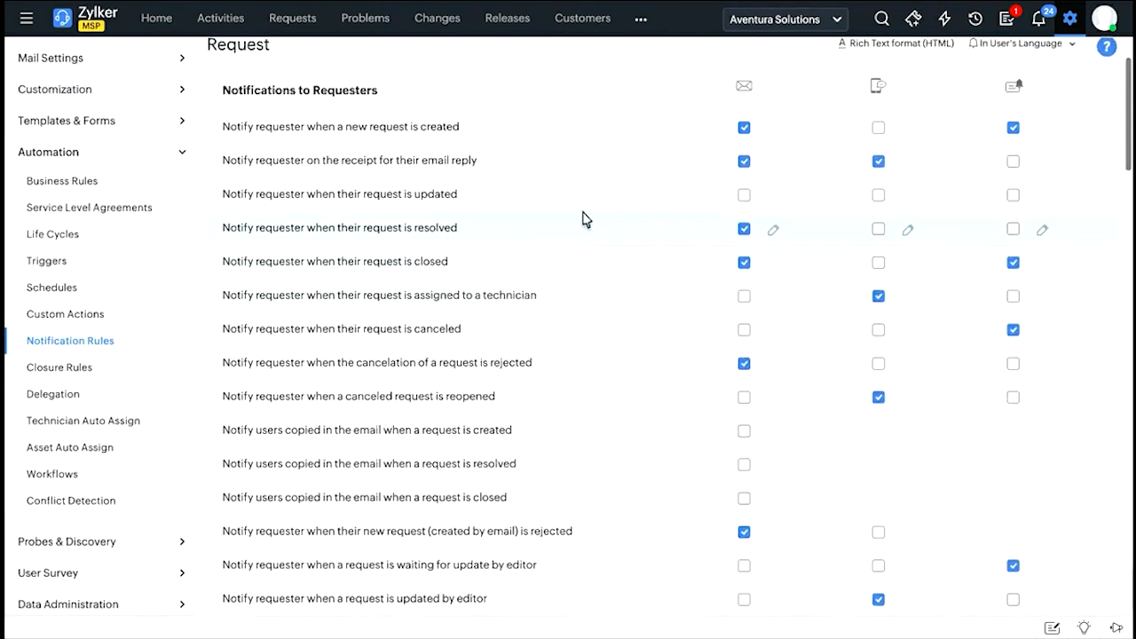
Examine the remaining request notification rules for requesters, technicians, approvals, users and followers, plus the email notification templates.
scroll(400, 257, down, 2)
scroll(400, 257, down, 10)
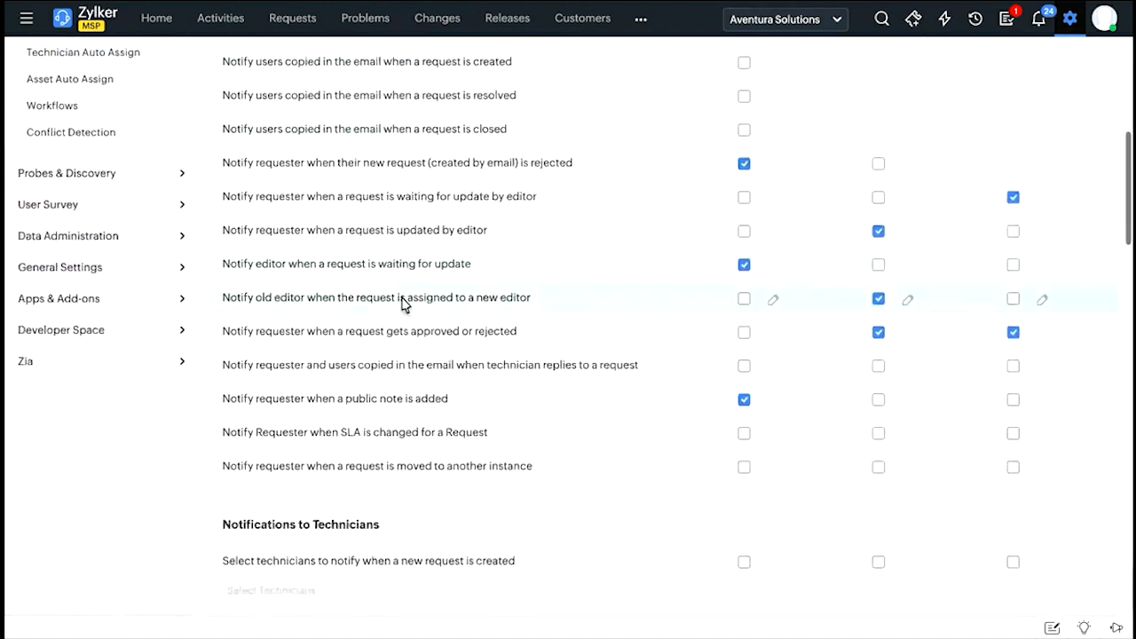
scroll(441, 170, down, 9)
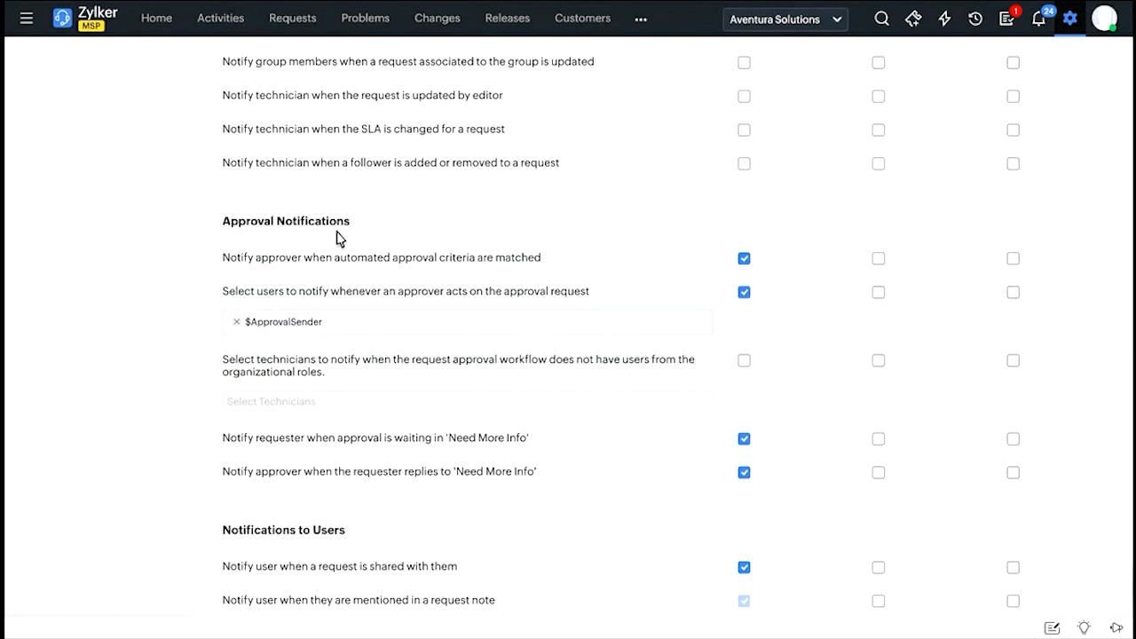
scroll(663, 266, down, 3)
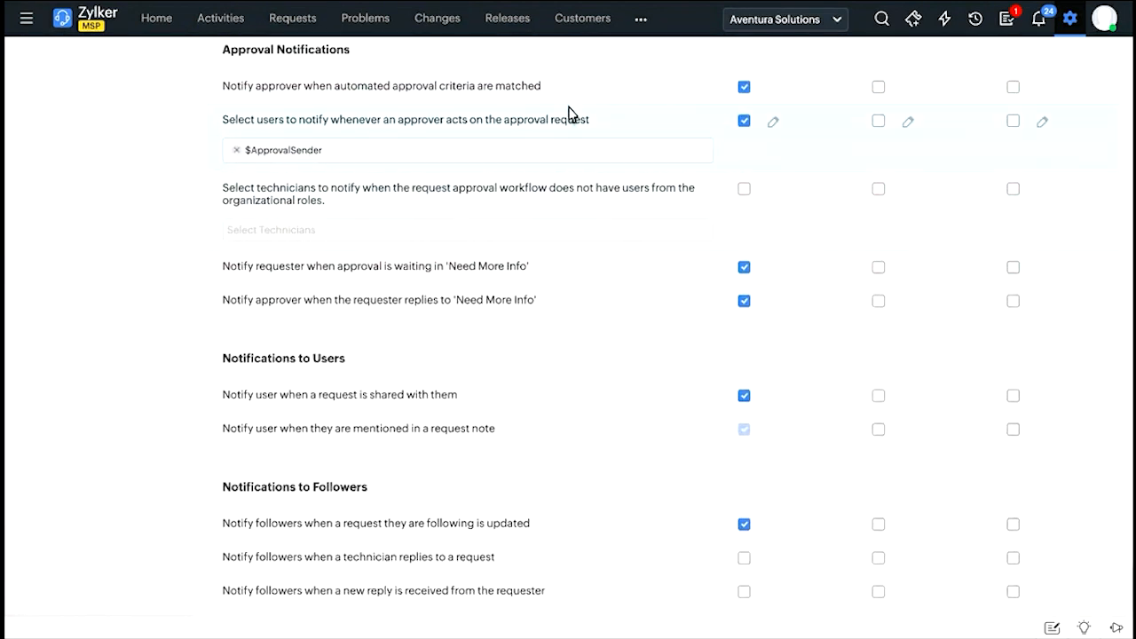
scroll(569, 114, down, 1)
scroll(495, 243, down, 1)
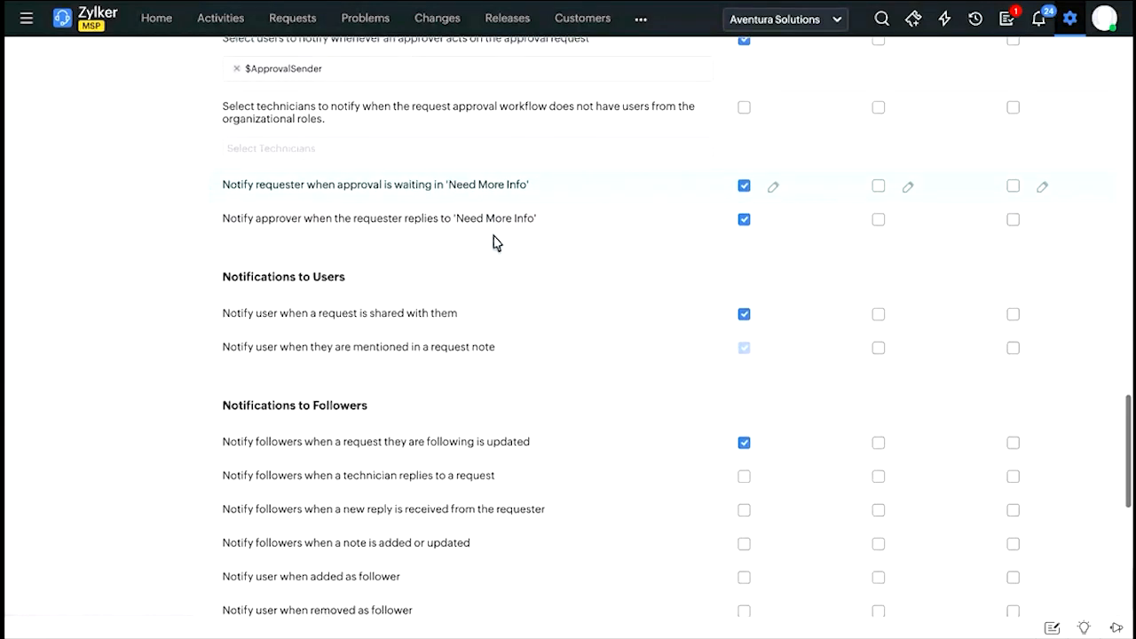
scroll(495, 242, down, 3)
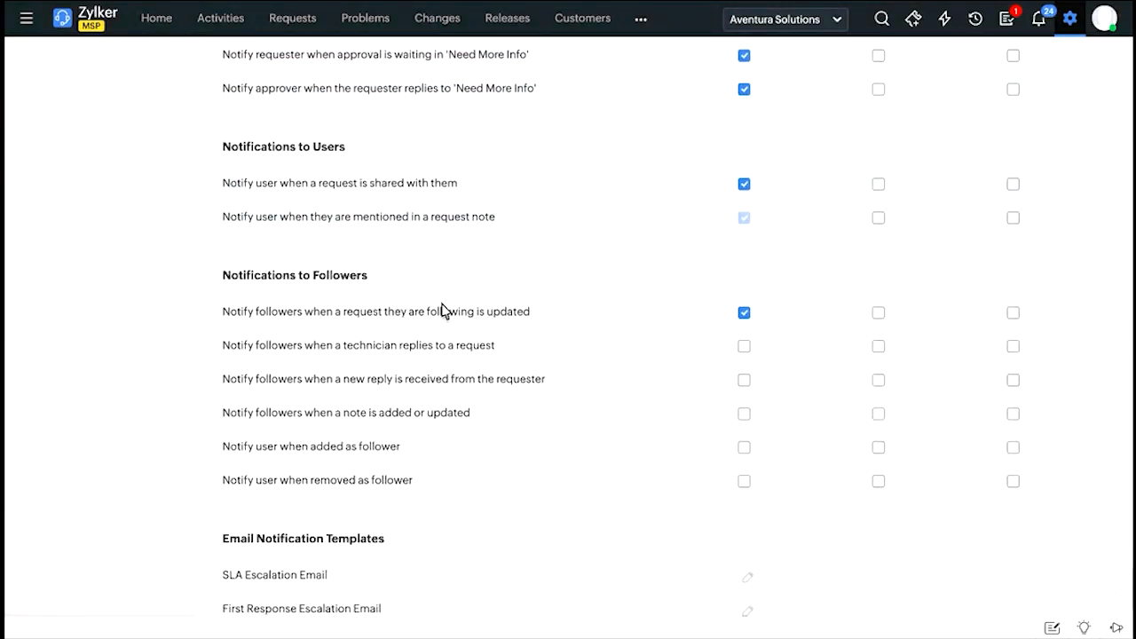
scroll(435, 340, down, 1)
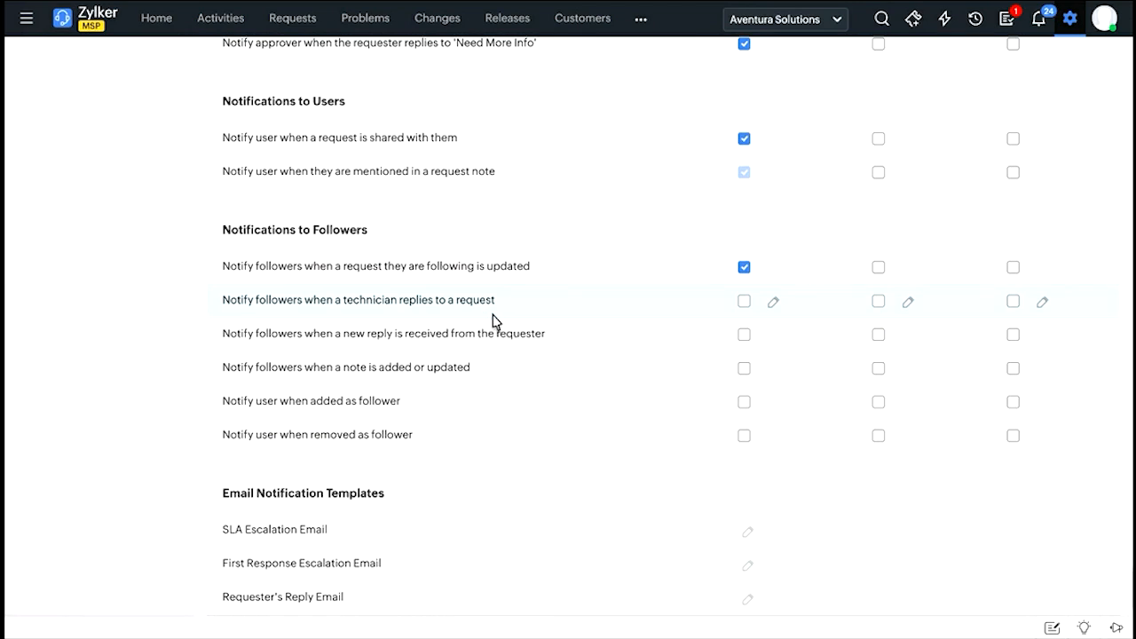
scroll(556, 376, down, 1)
scroll(566, 302, down, 2)
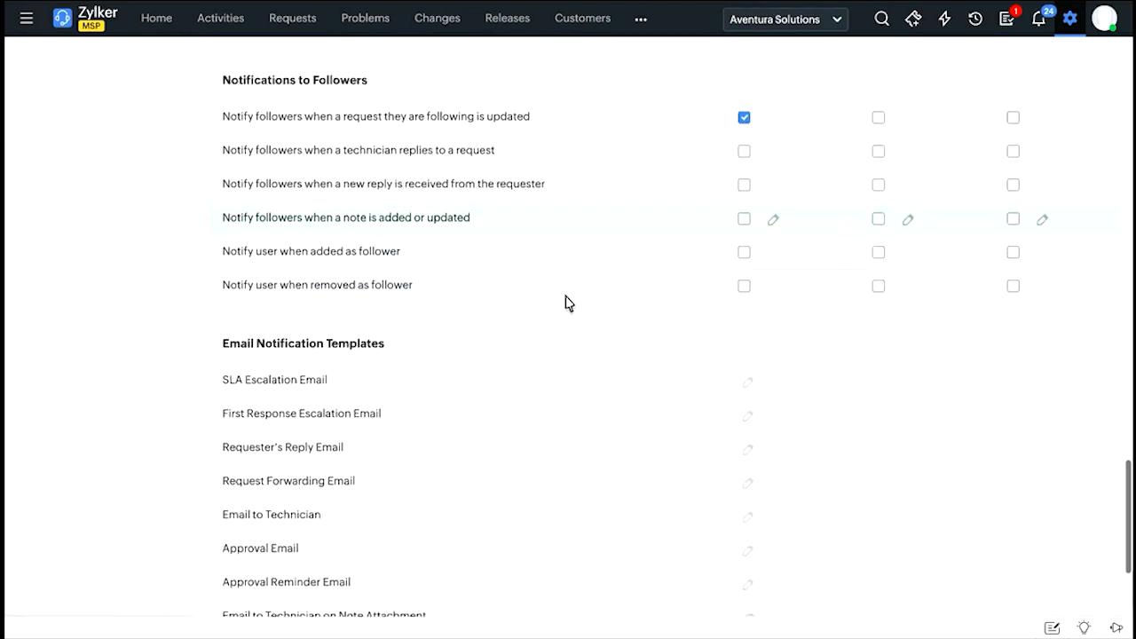
scroll(466, 373, down, 1)
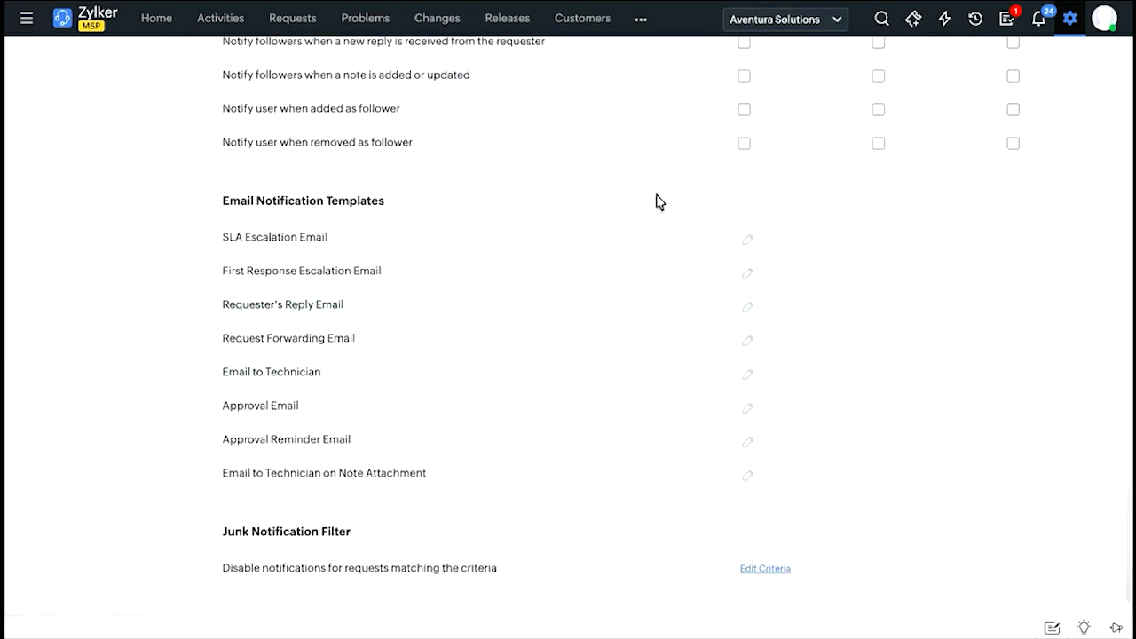
scroll(654, 229, up, 1)
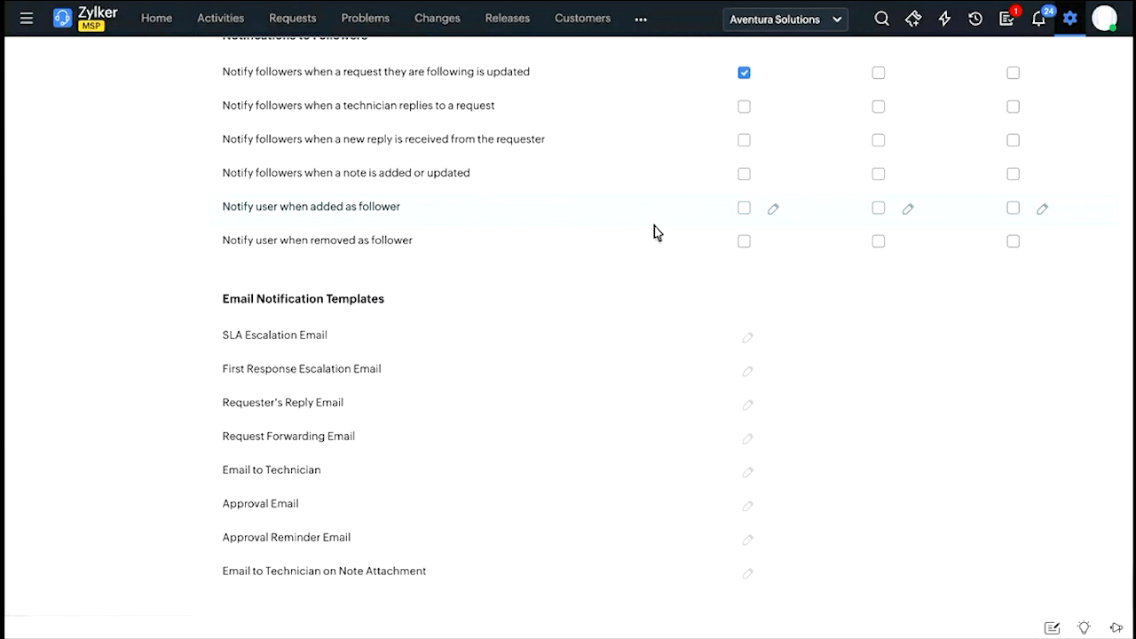
scroll(654, 229, up, 2)
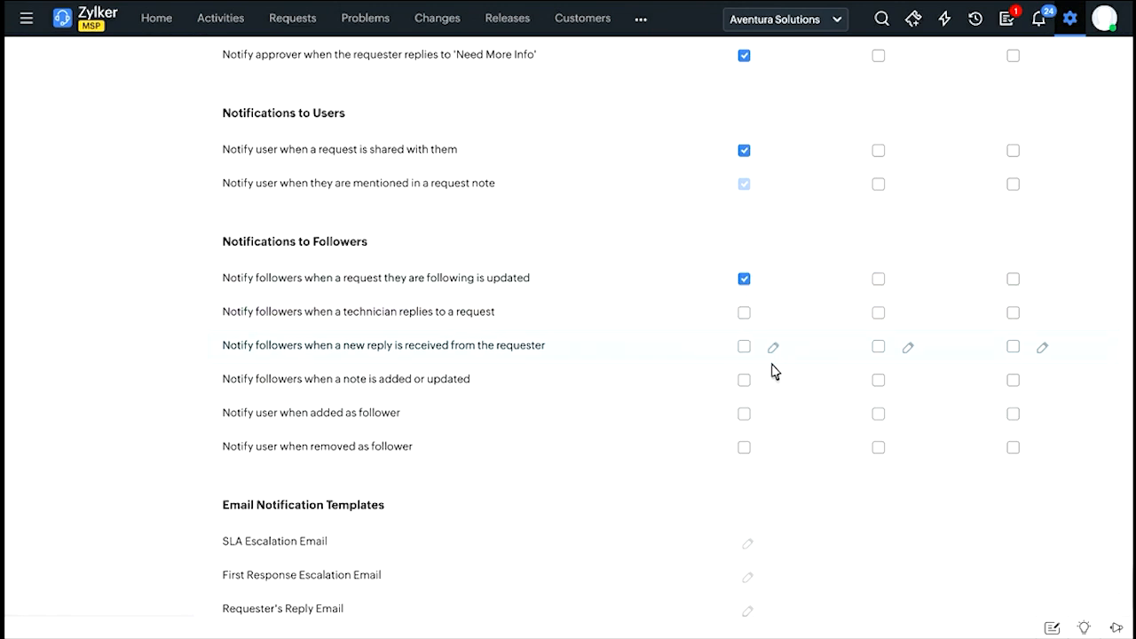
Open the email template for notifying followers of a new requester reply and review its subject line.
scroll(772, 371, down, 1)
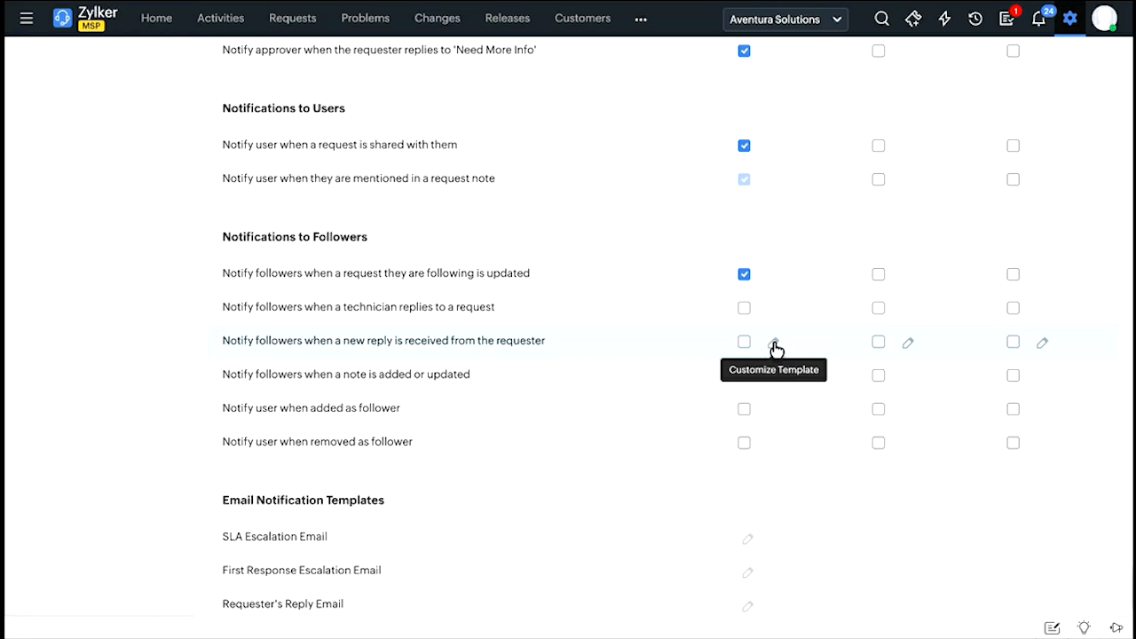
click(774, 346)
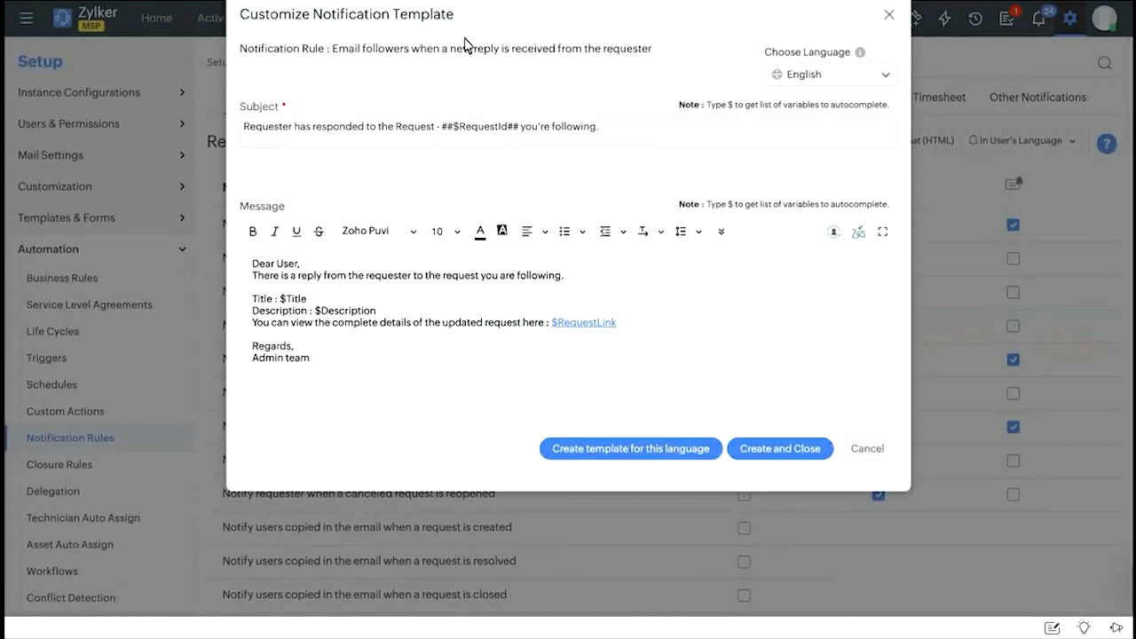
drag(266, 130, 571, 139)
click(570, 138)
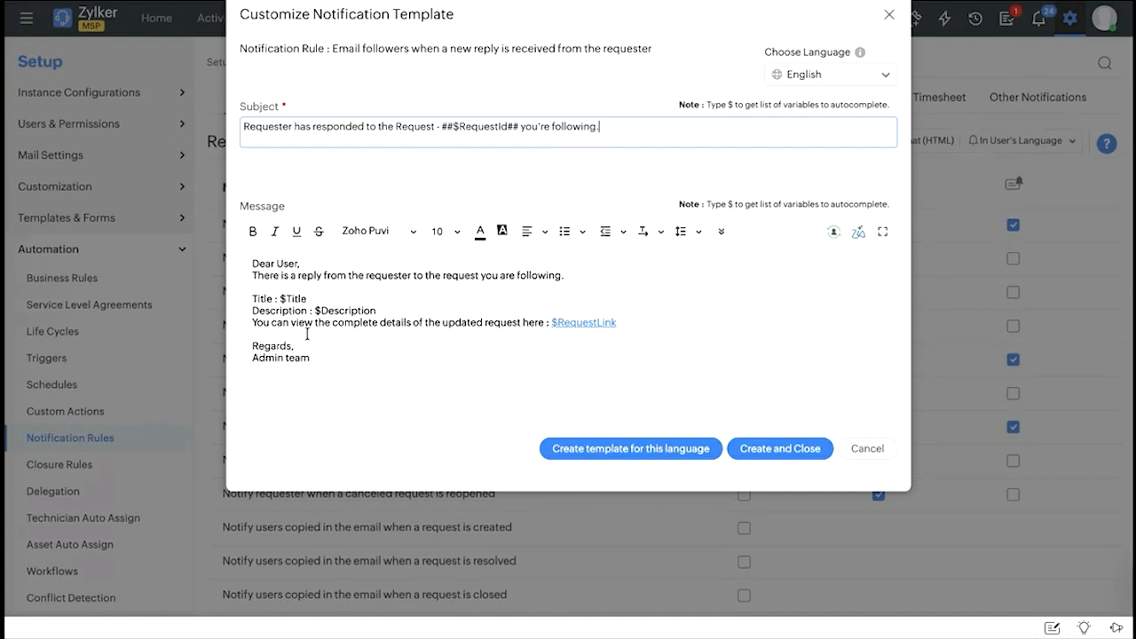
Try inserting the ${udf_fields.udf_char13} variable after $Title in the template message, and discard the template changes.
click(396, 355)
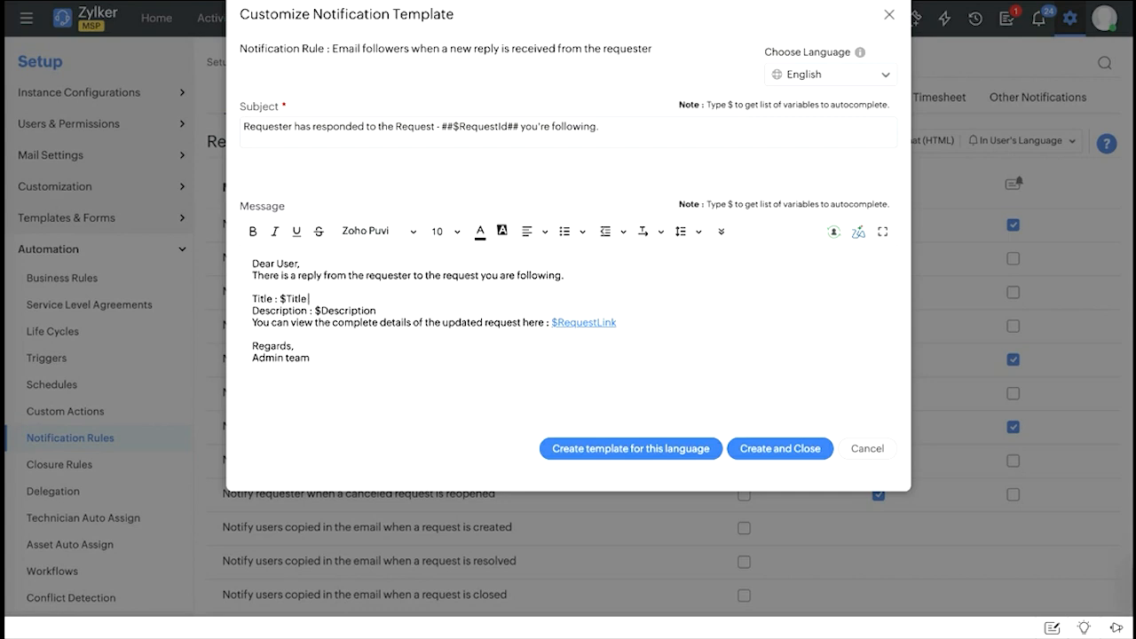
text($)
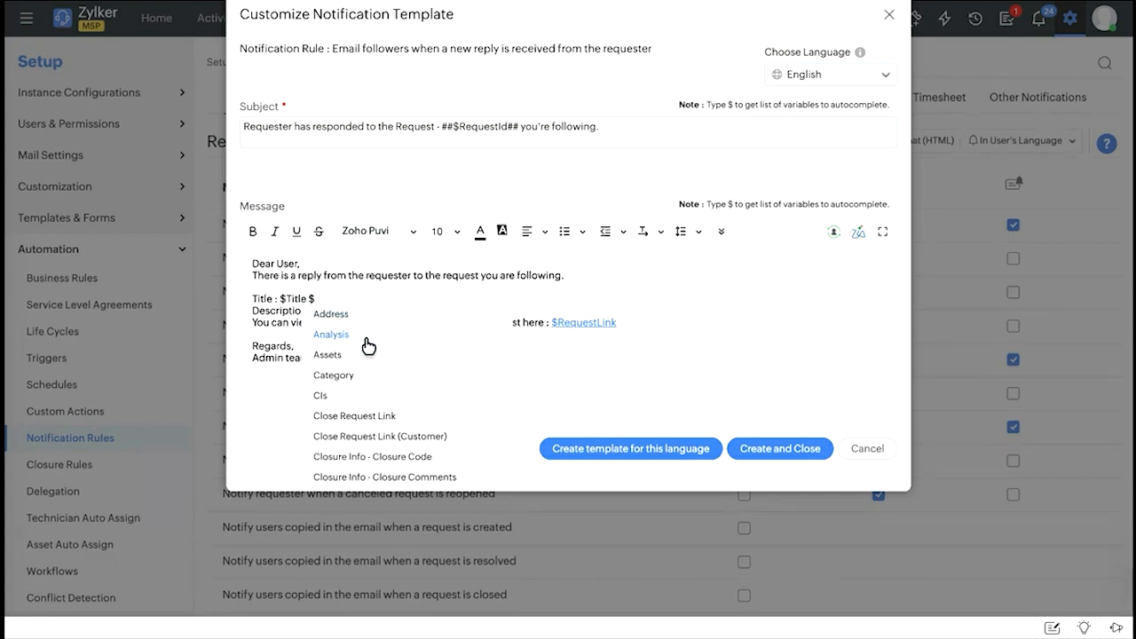
scroll(376, 439, down, 1)
scroll(376, 439, down, 1)
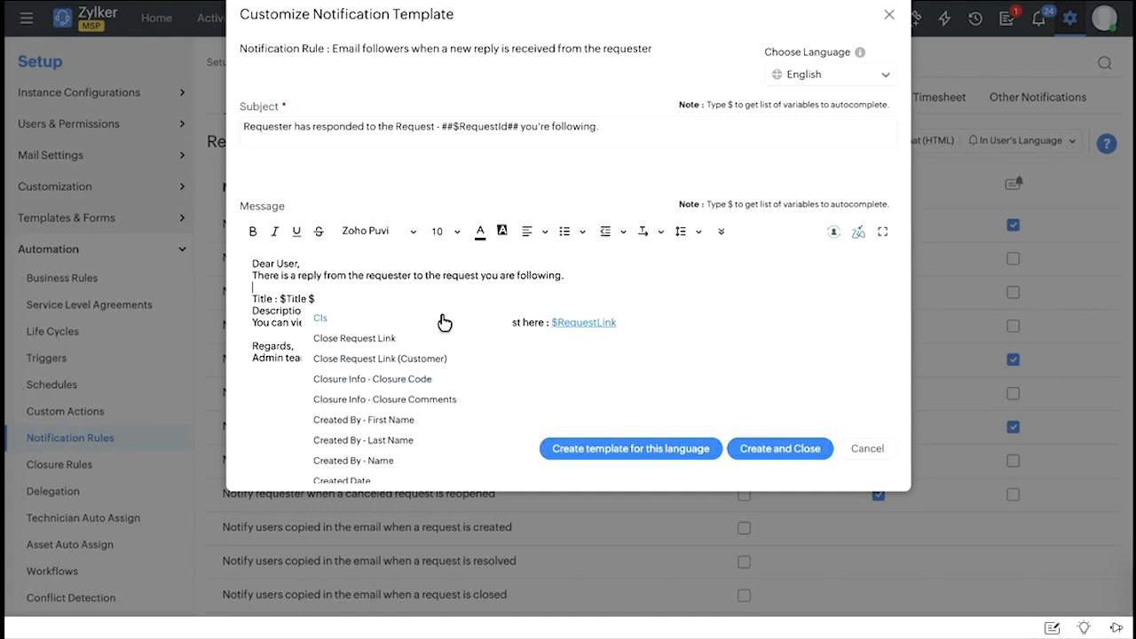
scroll(370, 346, down, 5)
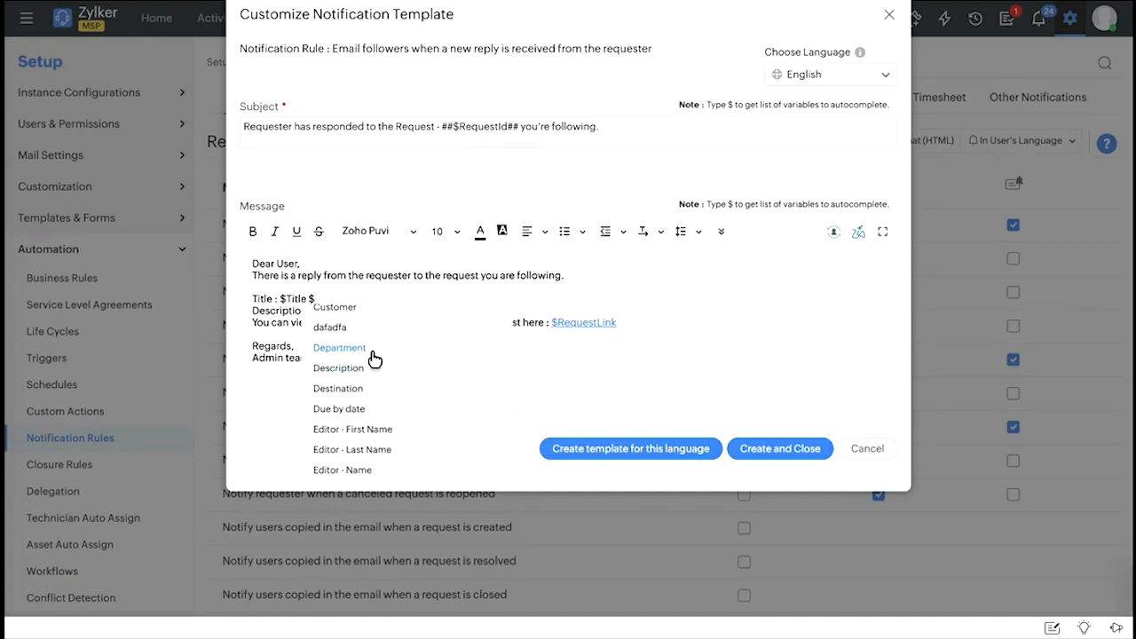
click(372, 359)
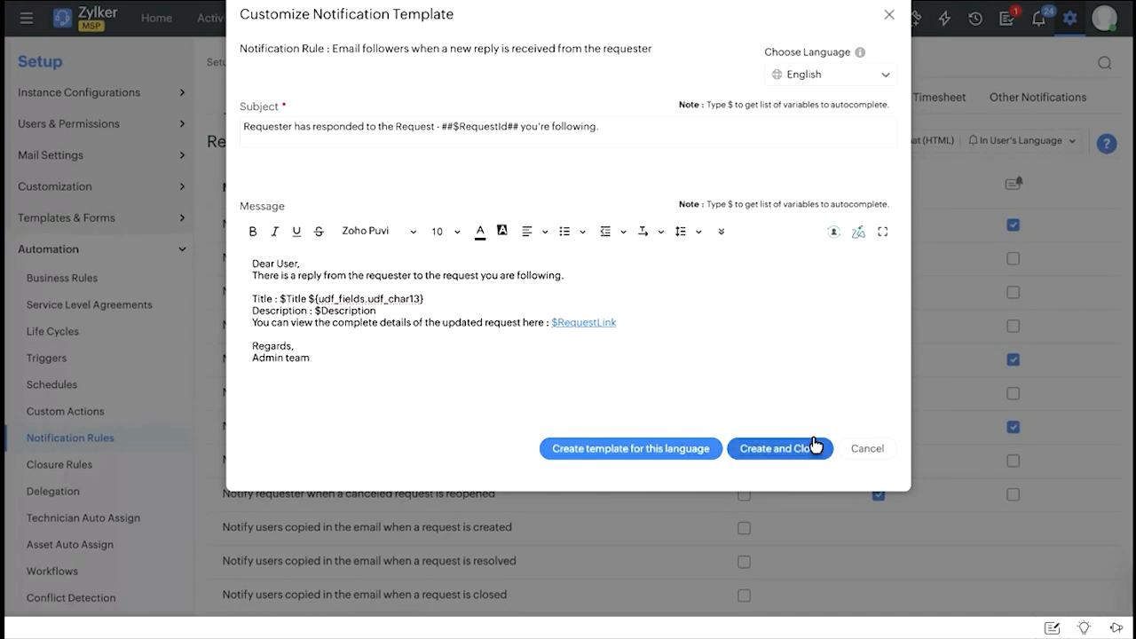
click(862, 448)
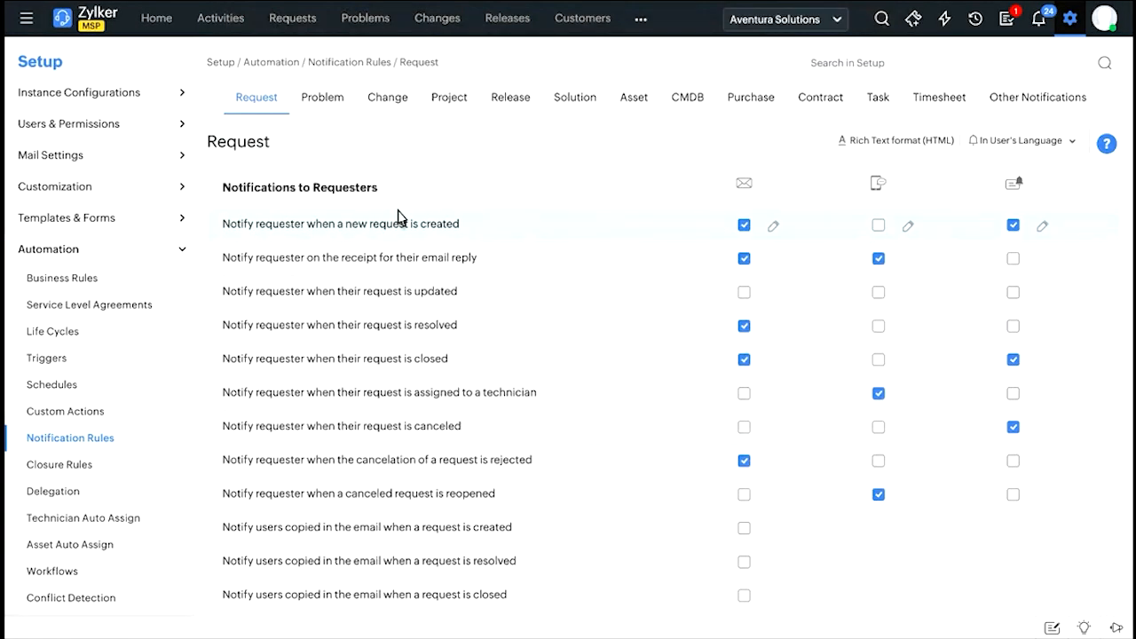
Review the requester notification rules again, and open the Closure Rules in the Automation setup.
scroll(397, 216, down, 2)
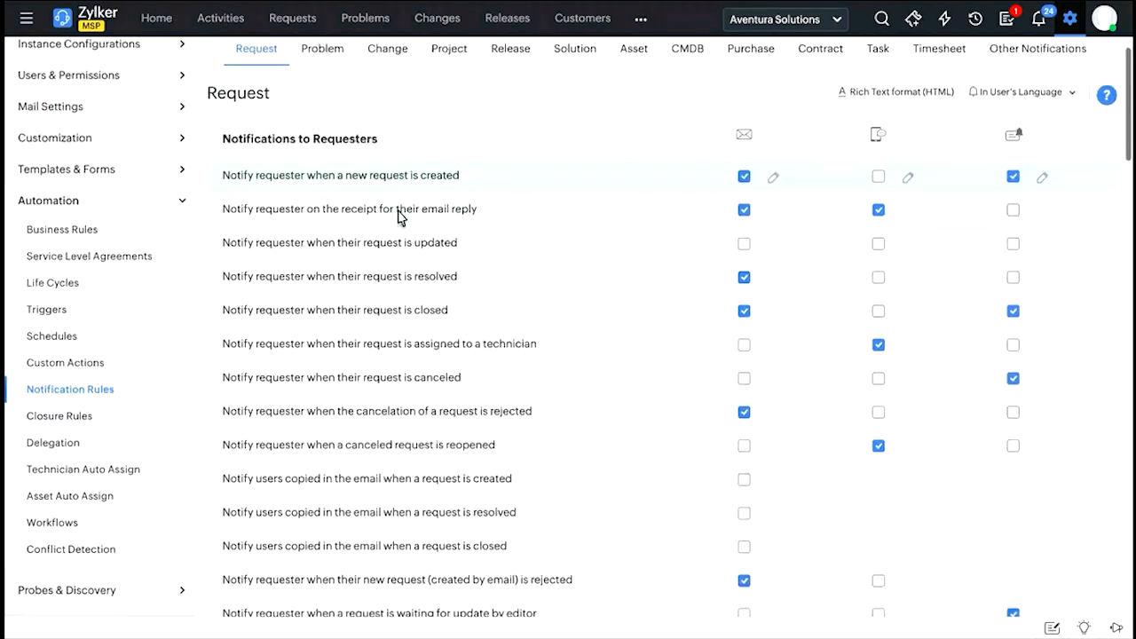
scroll(510, 249, down, 12)
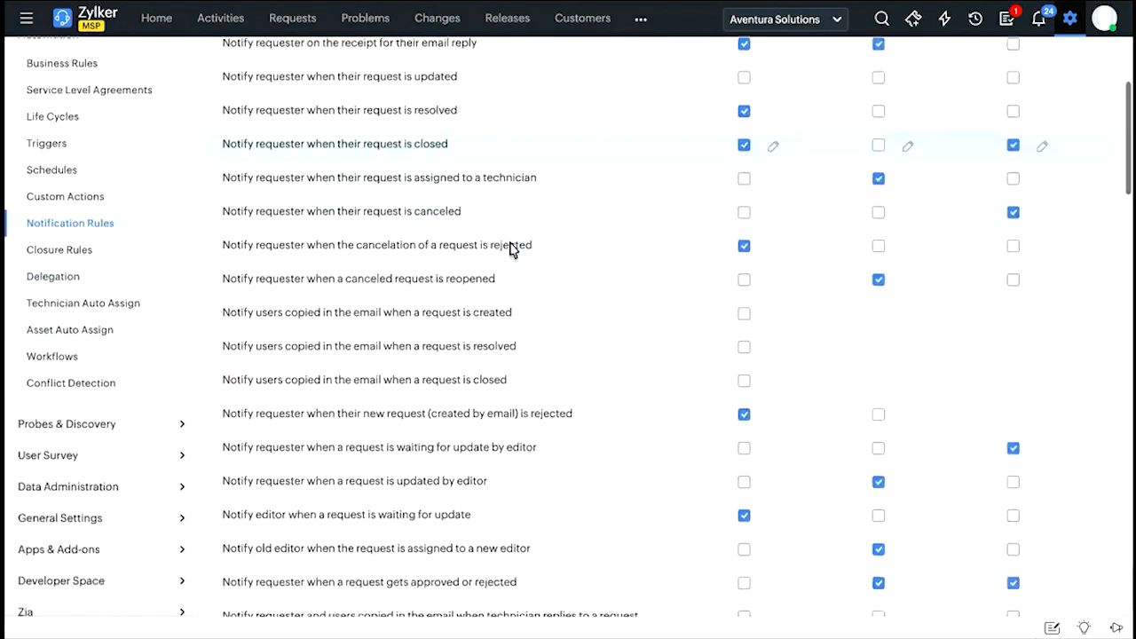
scroll(510, 247, up, 14)
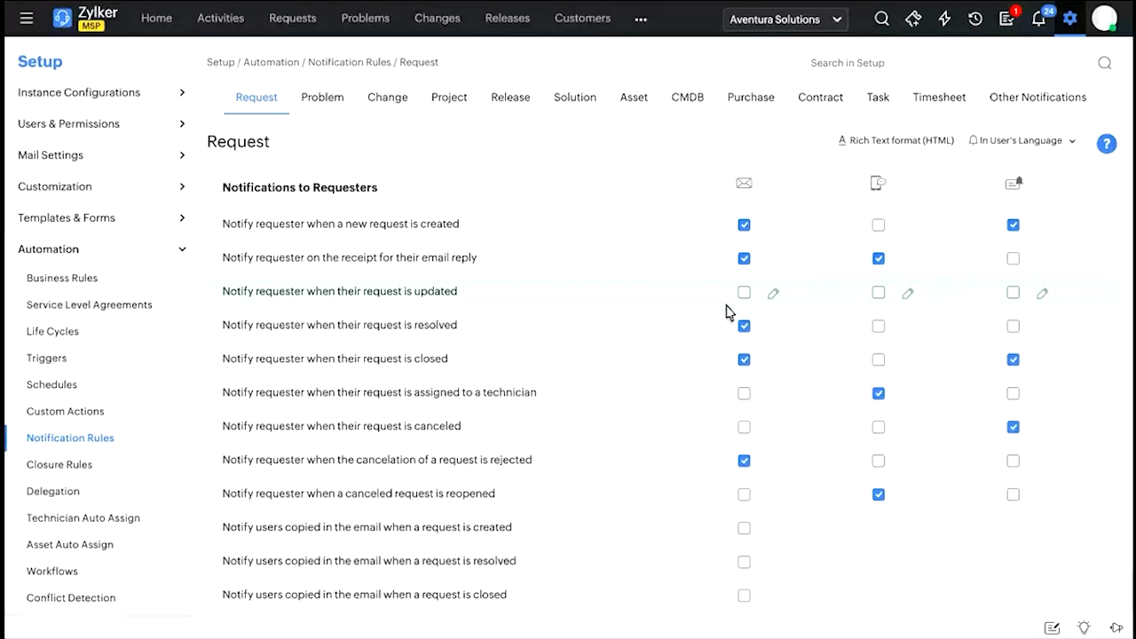
click(1071, 27)
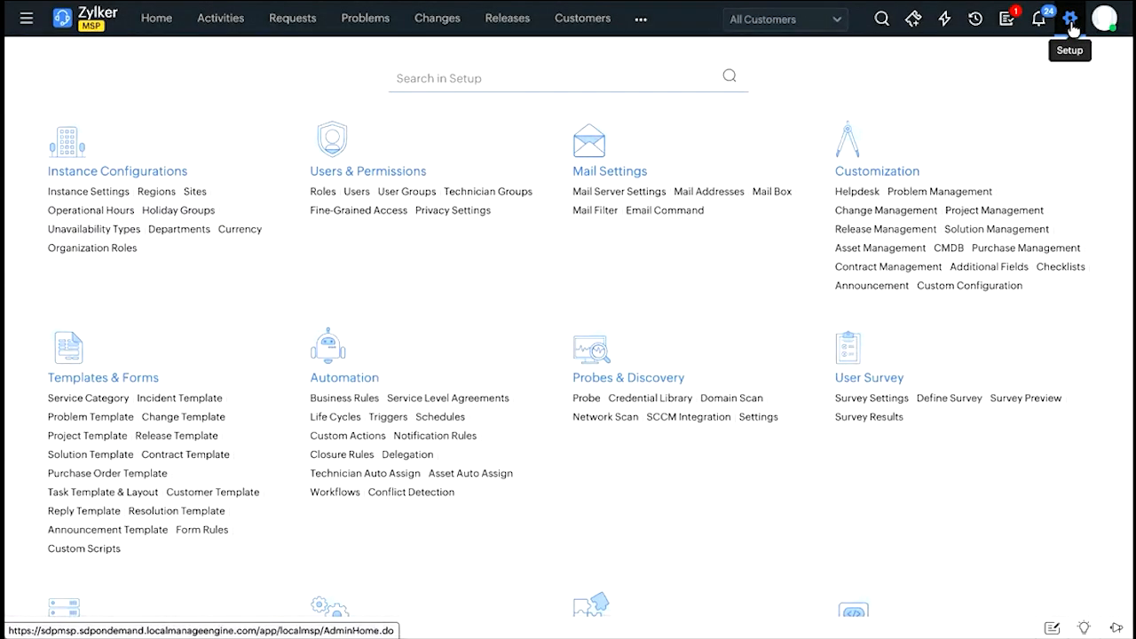
click(344, 458)
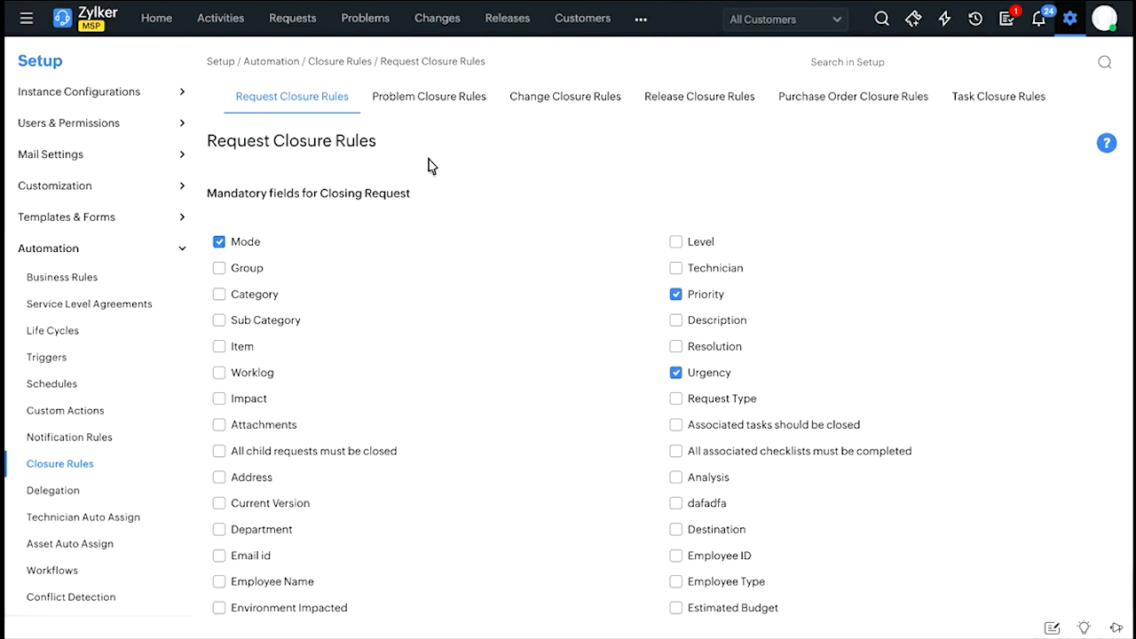
Examine the mandatory fields for closing a request and the user acknowledgment options in the Request Closure Rules.
scroll(427, 166, down, 1)
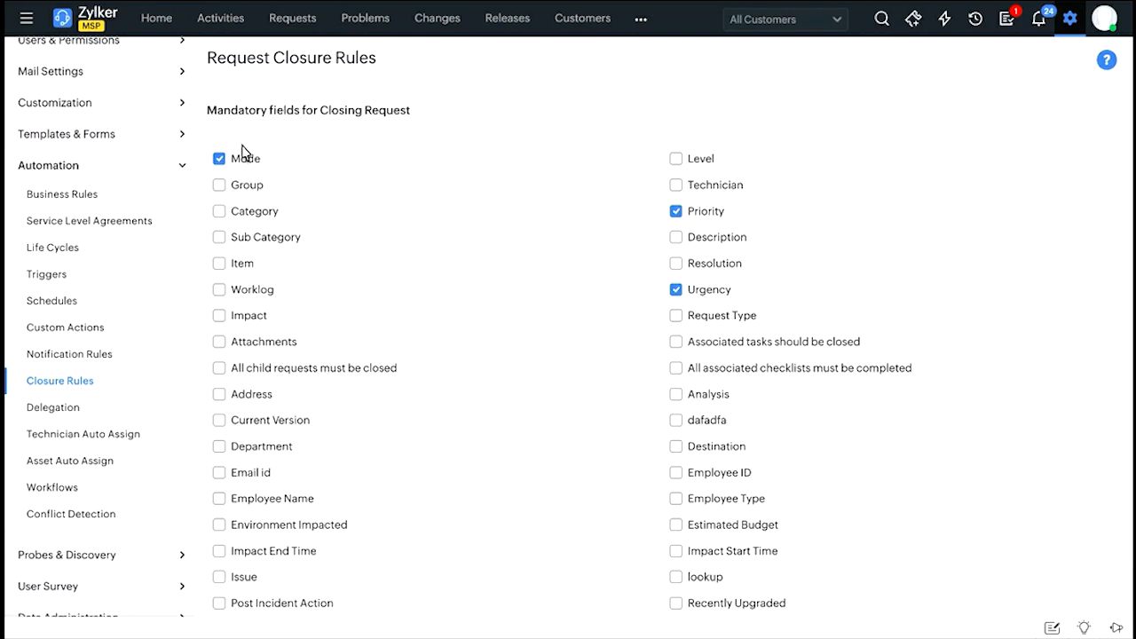
drag(330, 116, 407, 113)
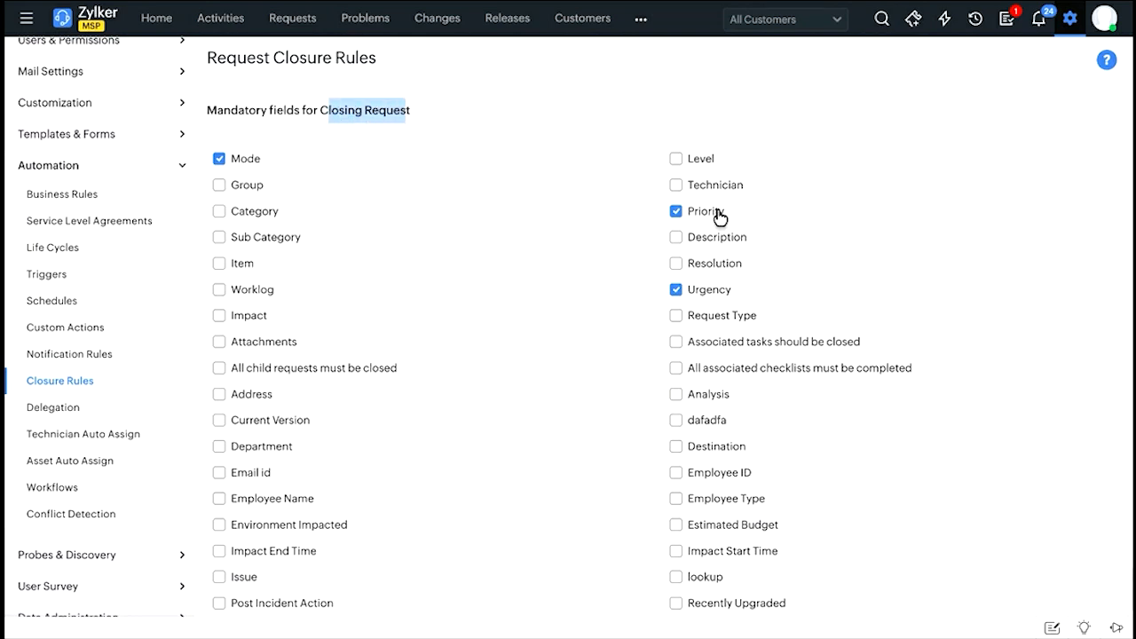
click(710, 118)
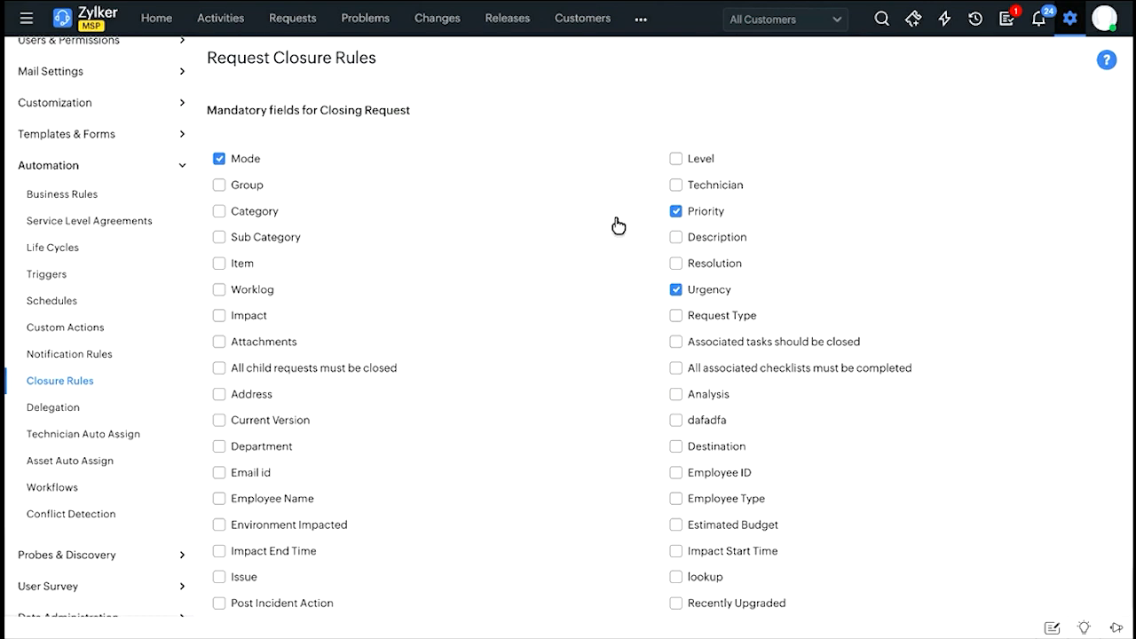
scroll(625, 307, down, 1)
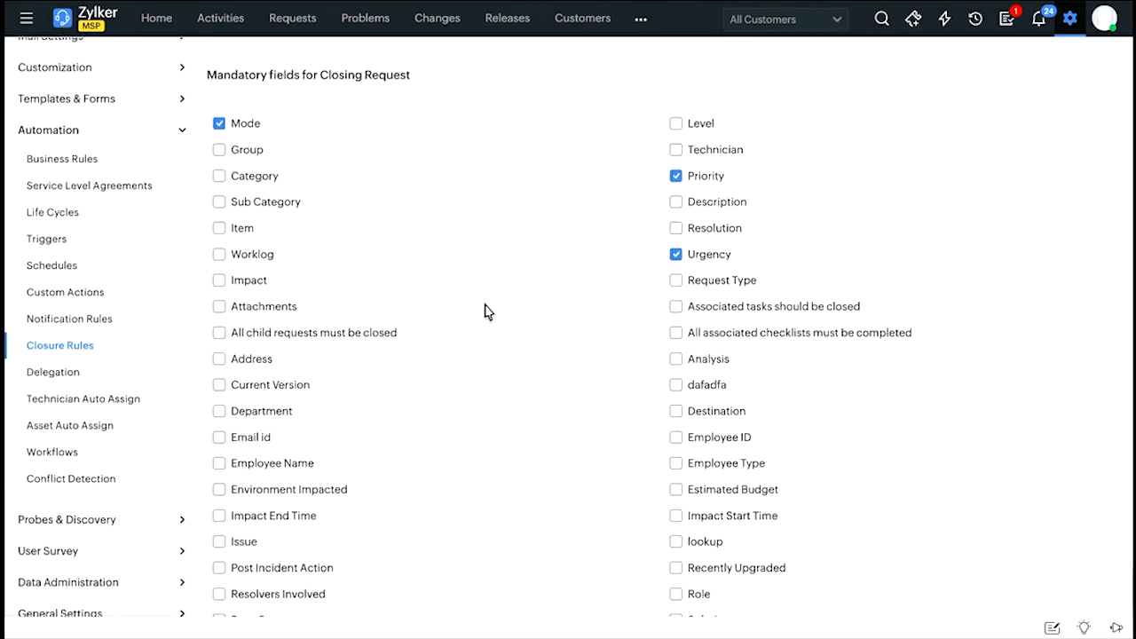
scroll(520, 347, down, 5)
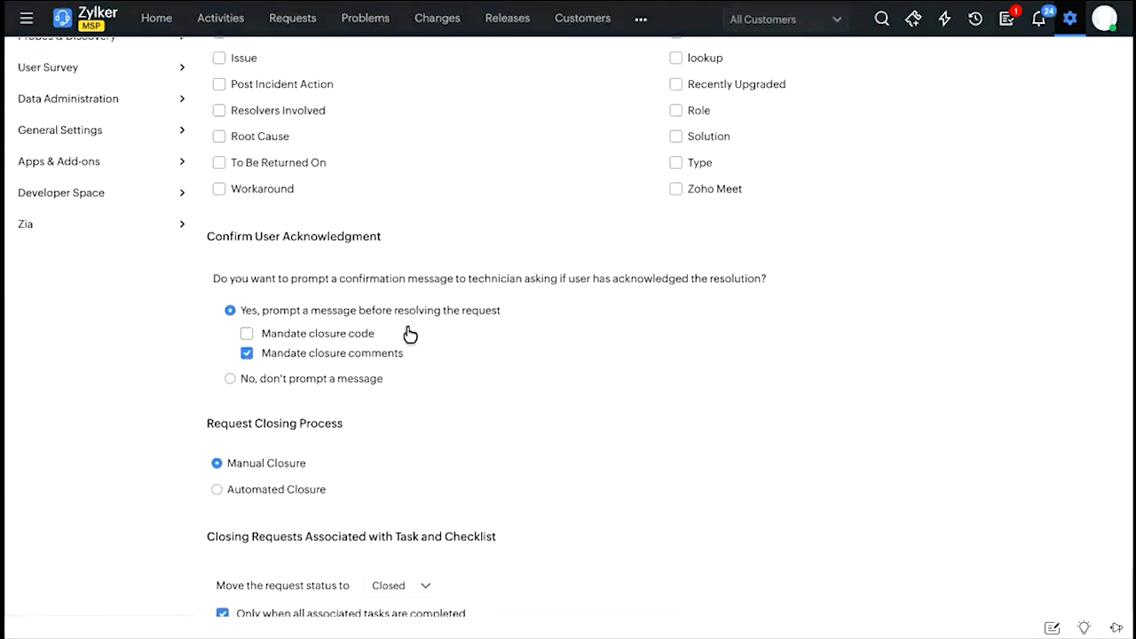
scroll(535, 300, up, 2)
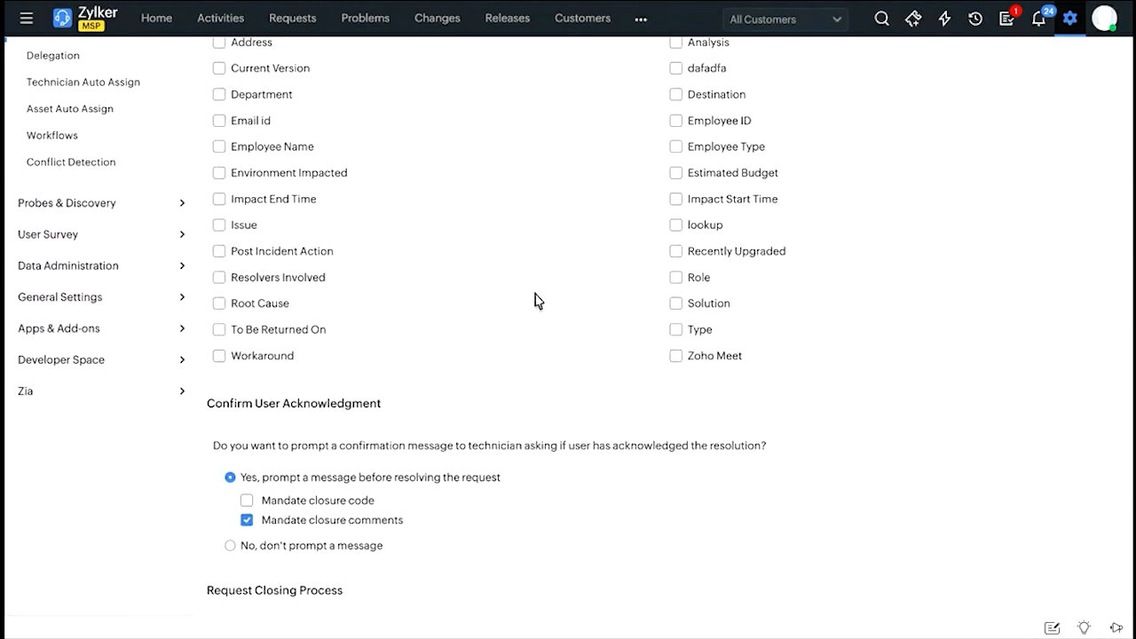
scroll(536, 300, up, 5)
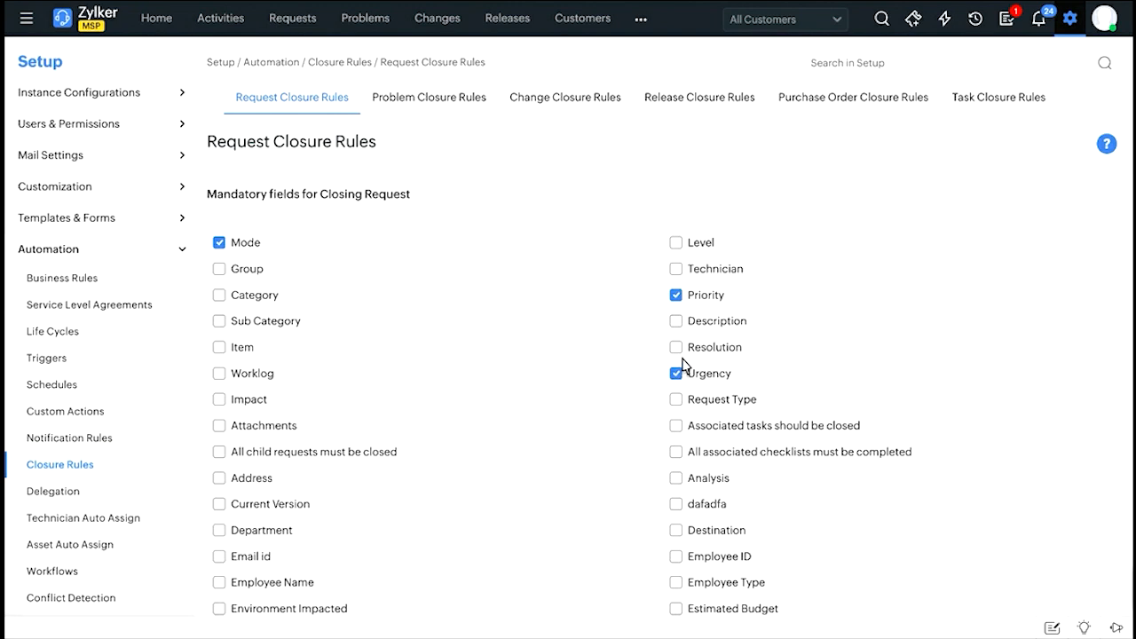
scroll(429, 477, down, 6)
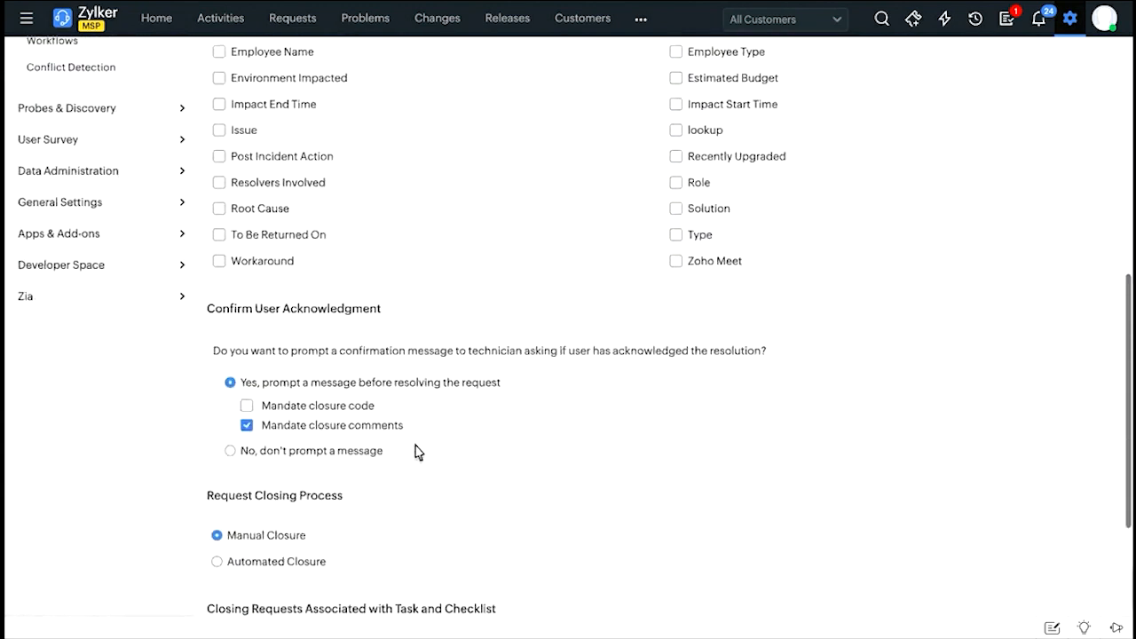
Try the automated closure option in the request closing process, check its choices for days, and restore manual closure.
scroll(417, 453, down, 2)
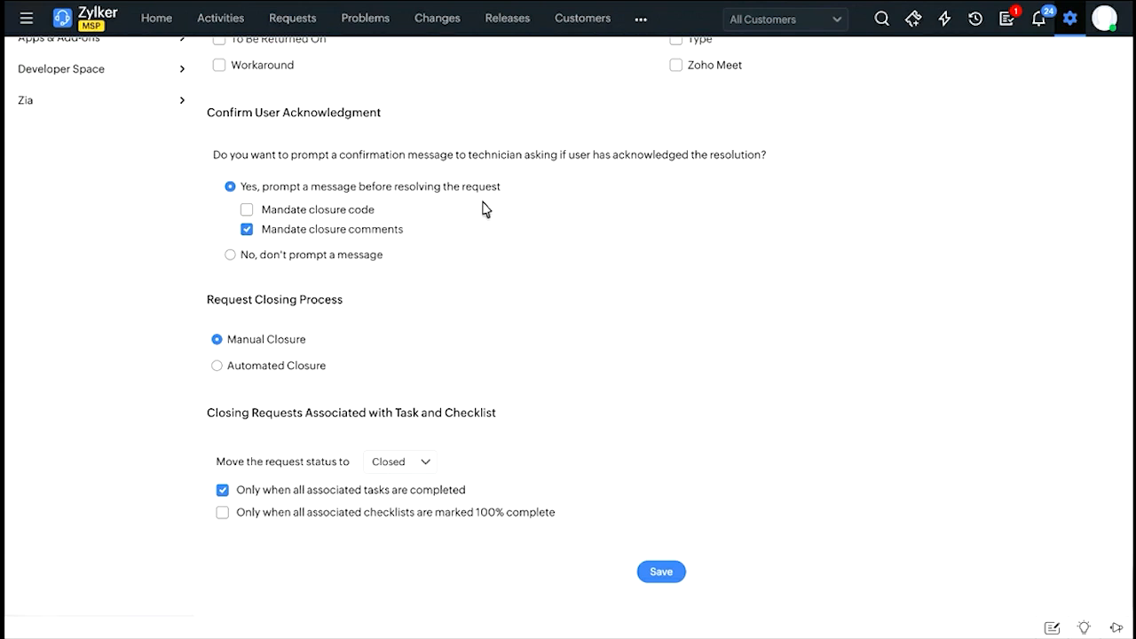
click(286, 370)
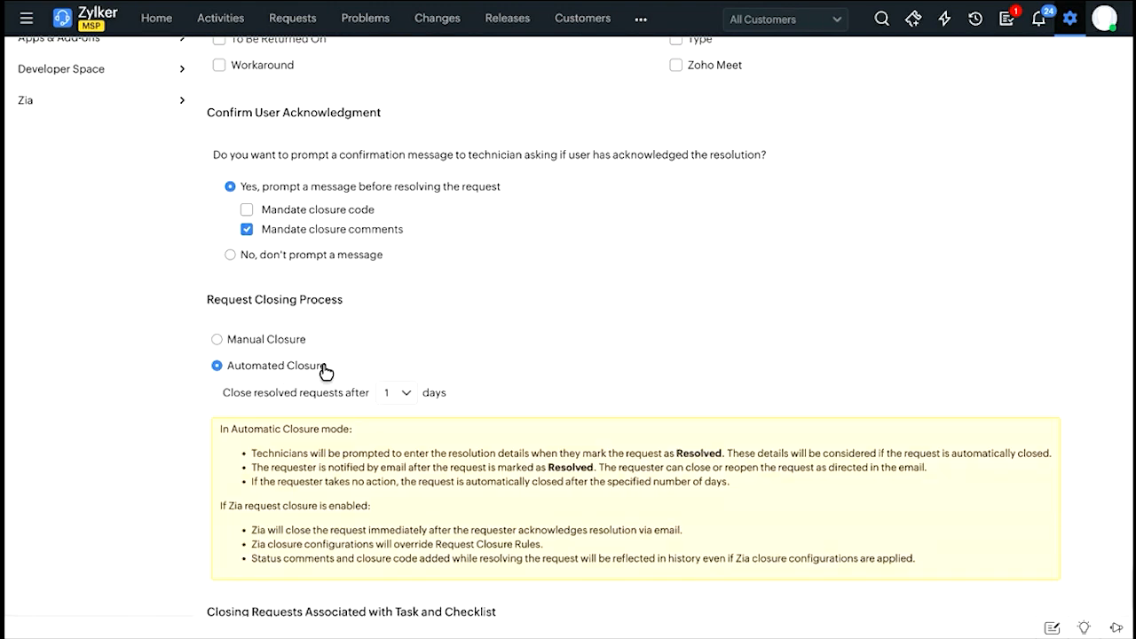
click(401, 396)
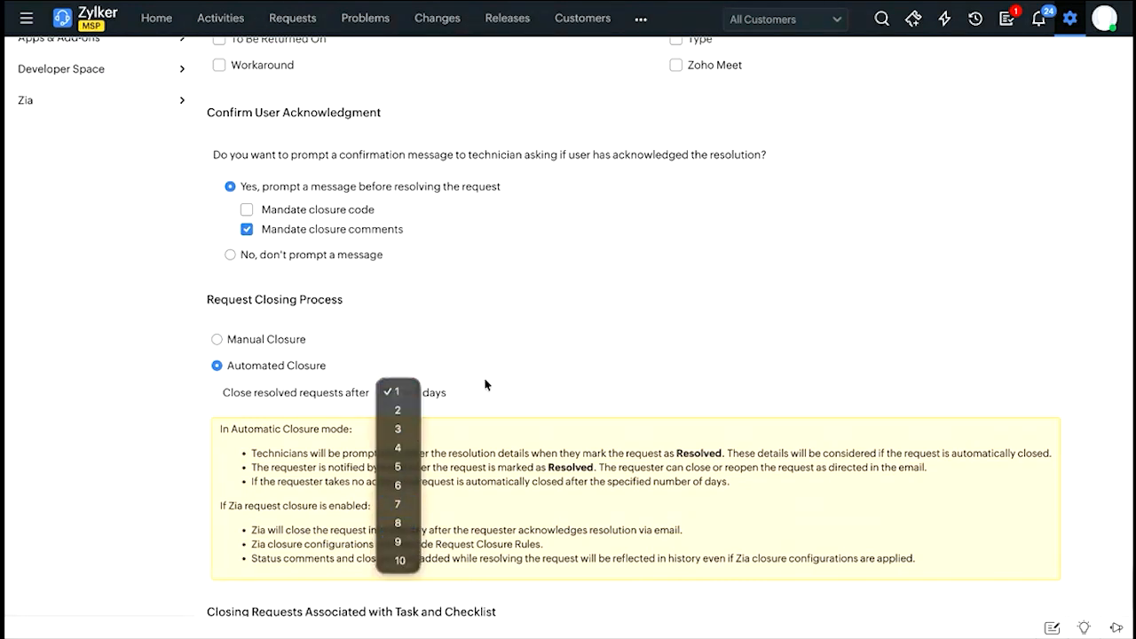
click(487, 417)
click(244, 343)
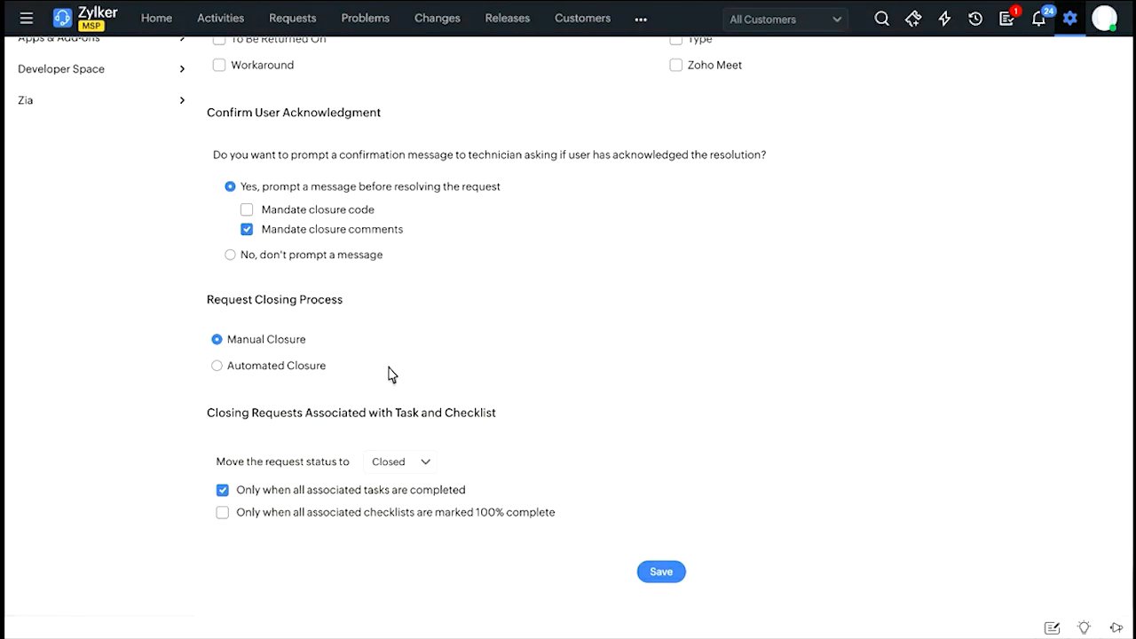
Examine the closing conditions for associated tasks and checklists, and review the mandatory fields for closing a request again.
drag(218, 414, 423, 419)
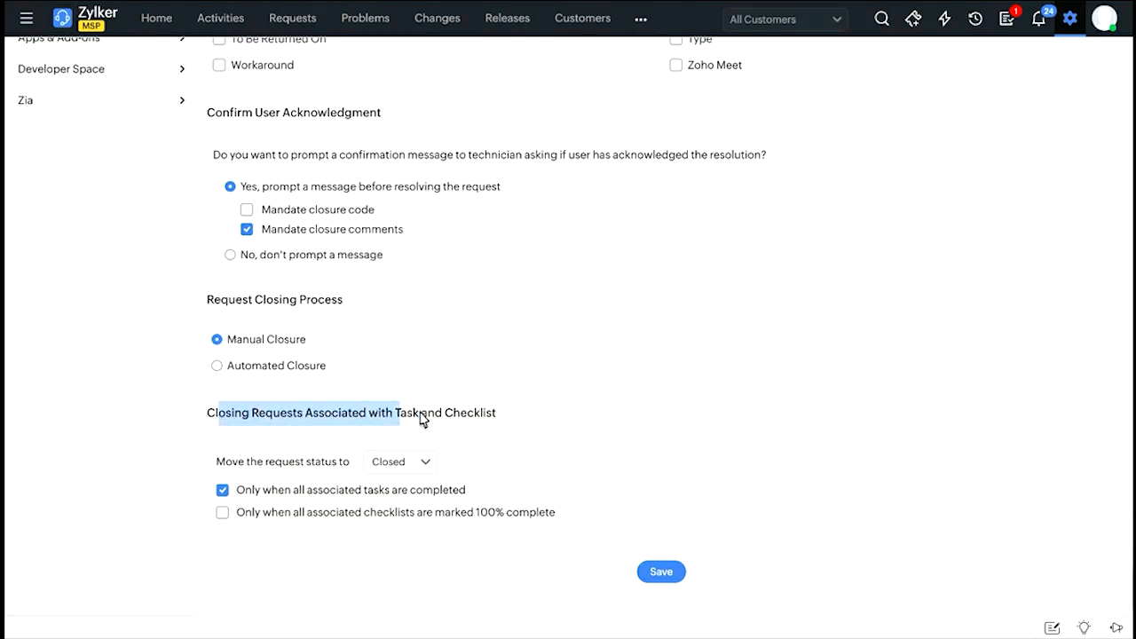
click(423, 418)
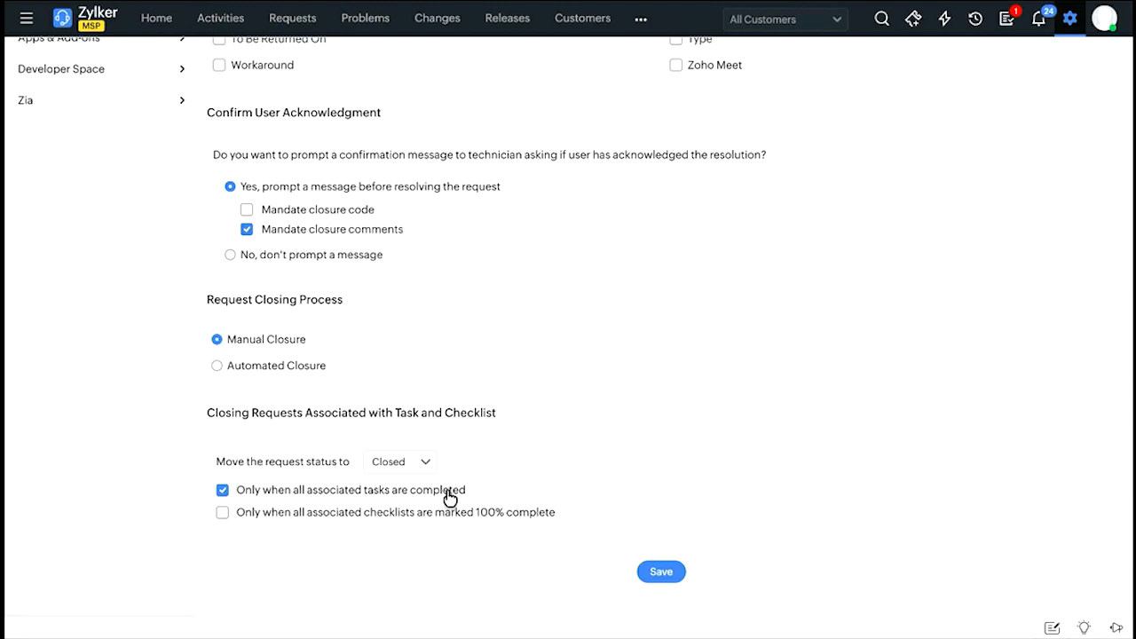
scroll(618, 407, up, 4)
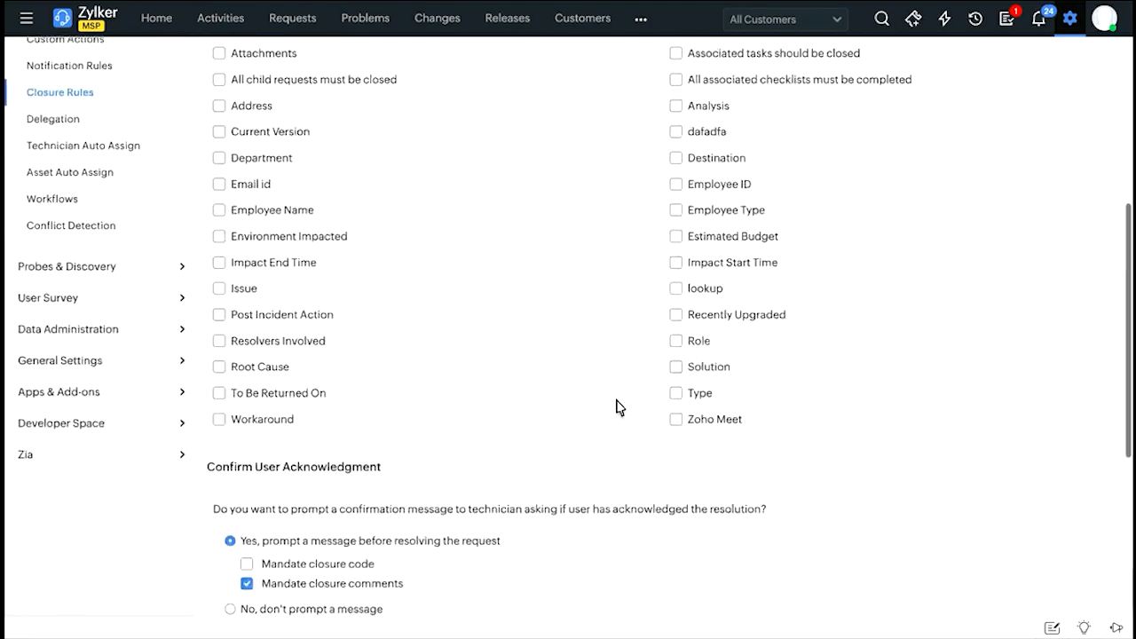
scroll(619, 407, up, 4)
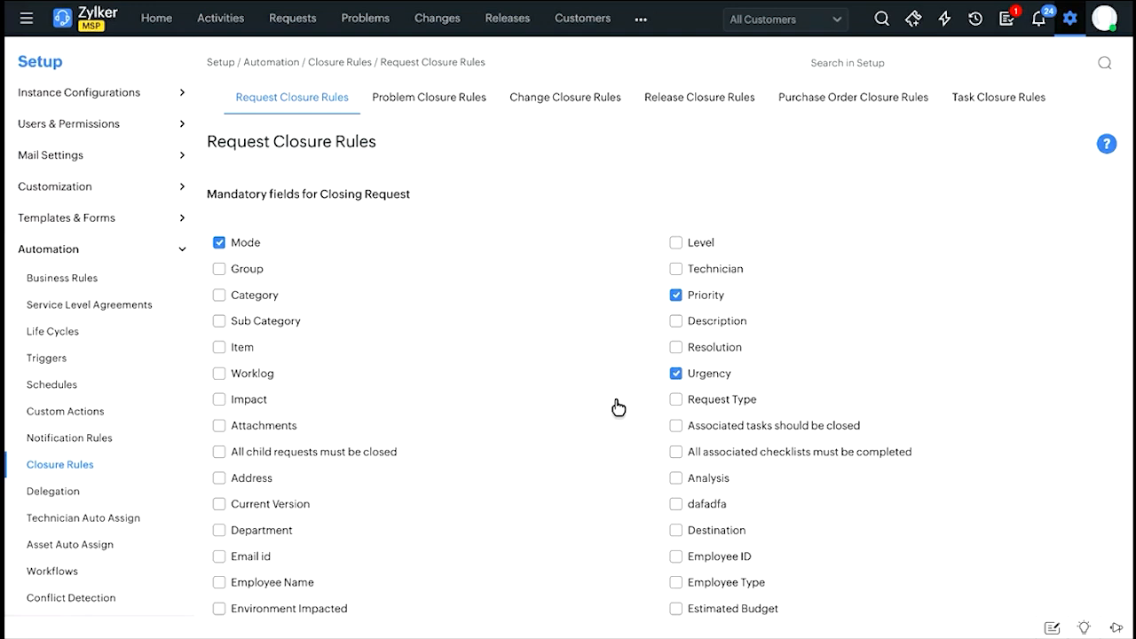
scroll(619, 407, down, 4)
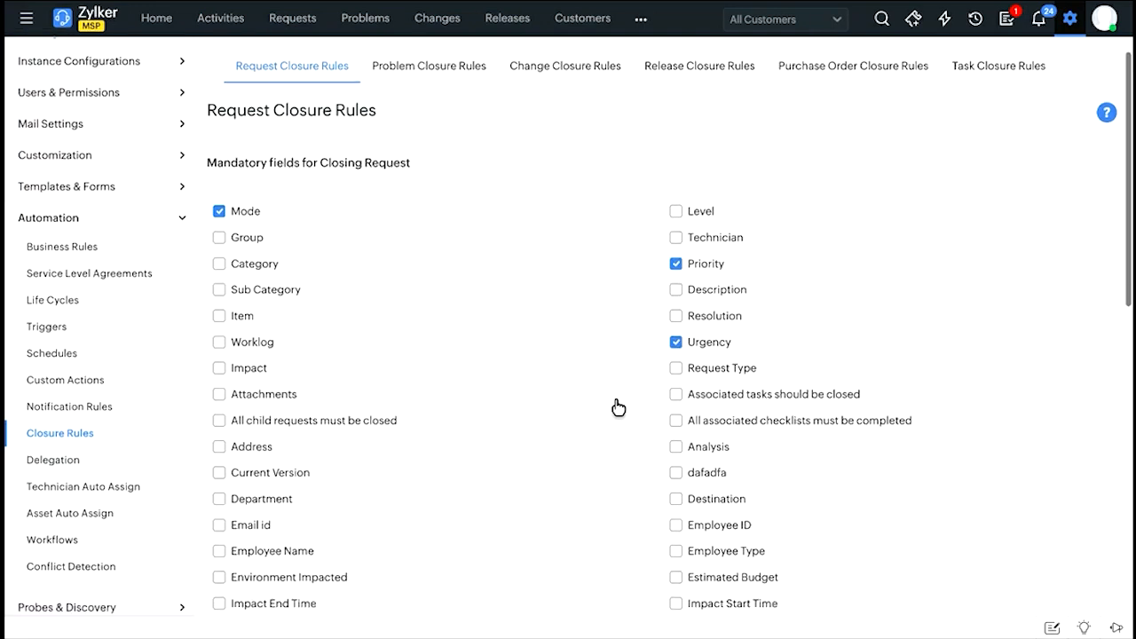
scroll(617, 407, down, 2)
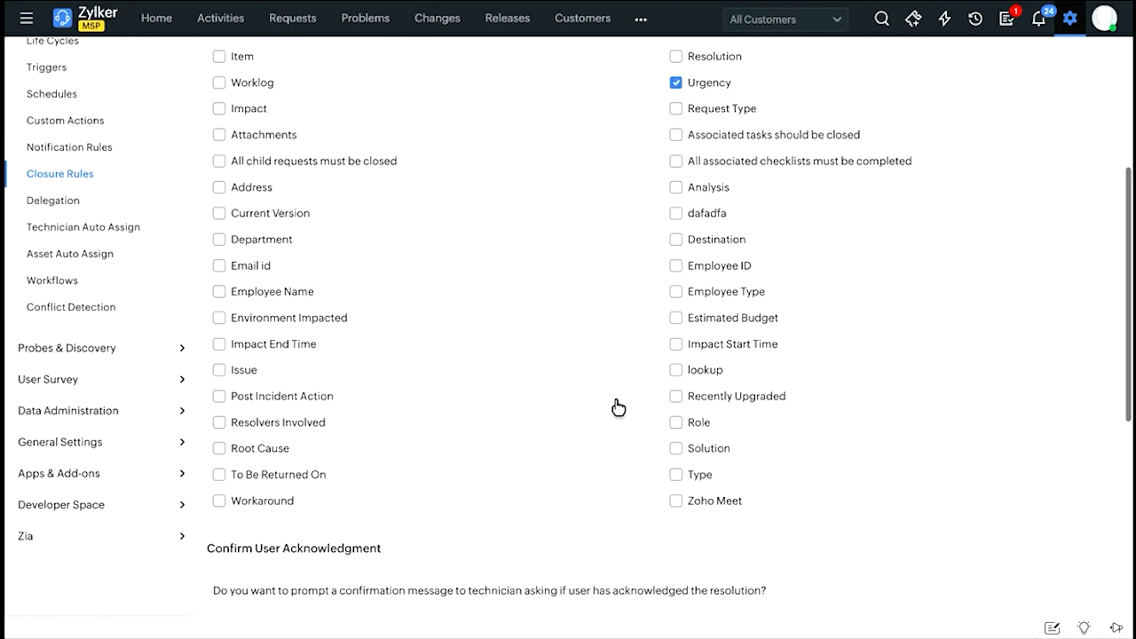
scroll(603, 319, up, 6)
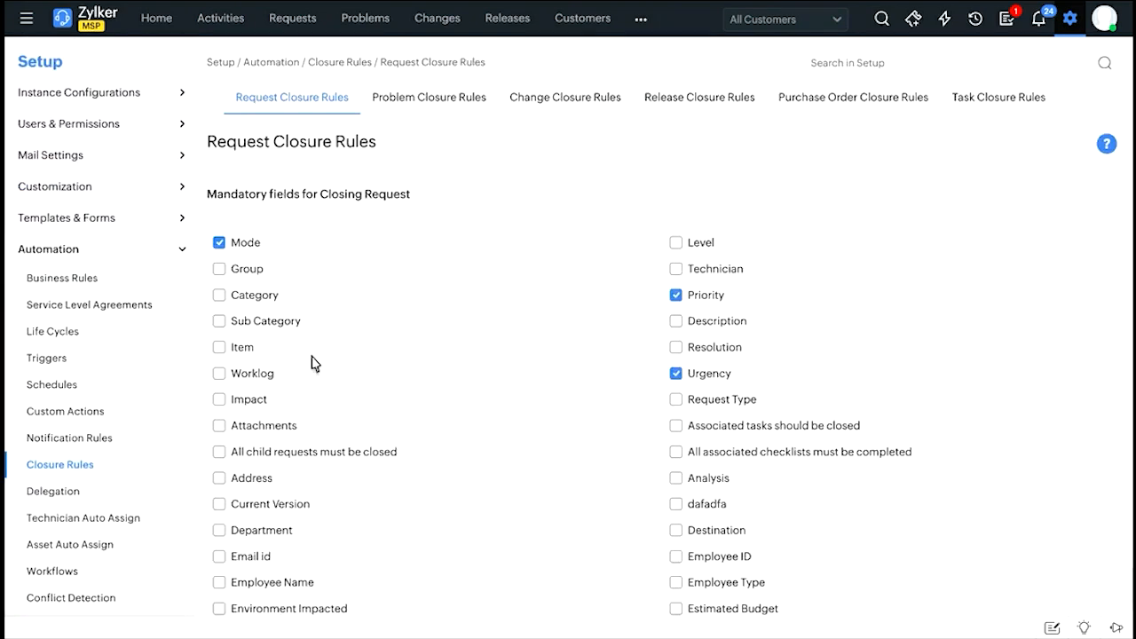
scroll(590, 217, down, 9)
scroll(588, 216, down, 4)
scroll(639, 209, up, 13)
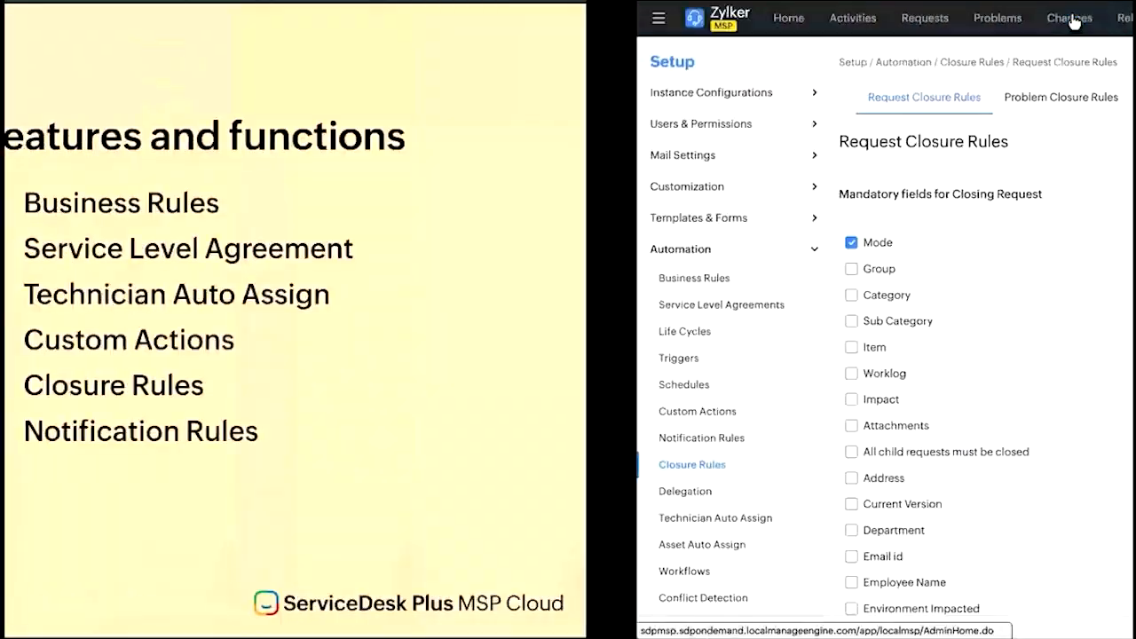
Leave the setup for the home dashboard and open the list of all tasks.
key(Right)
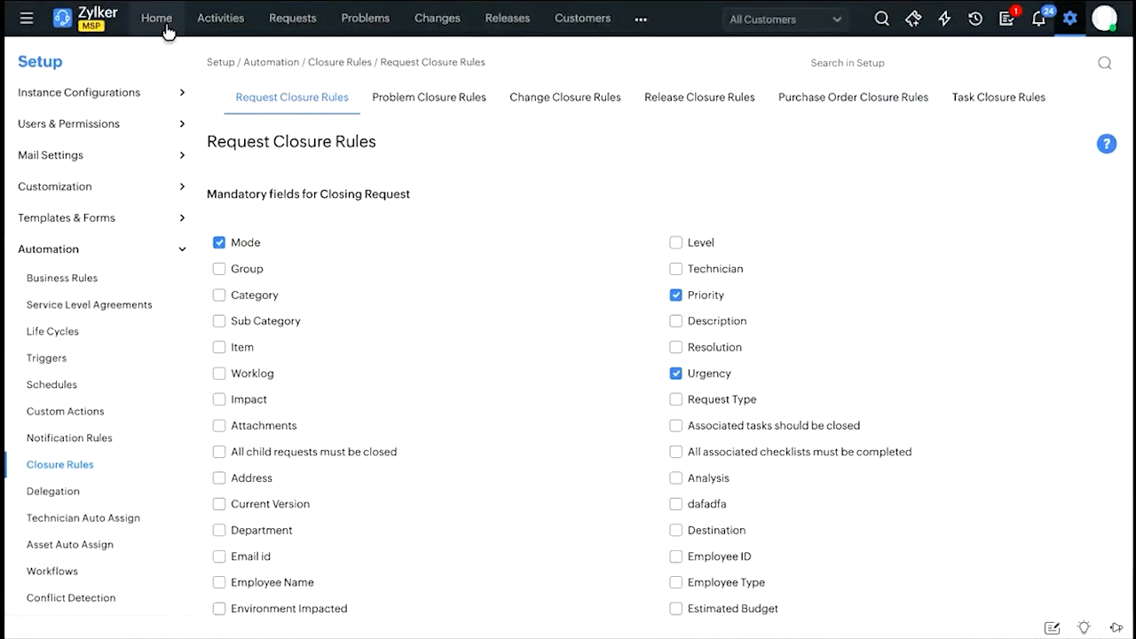
click(166, 26)
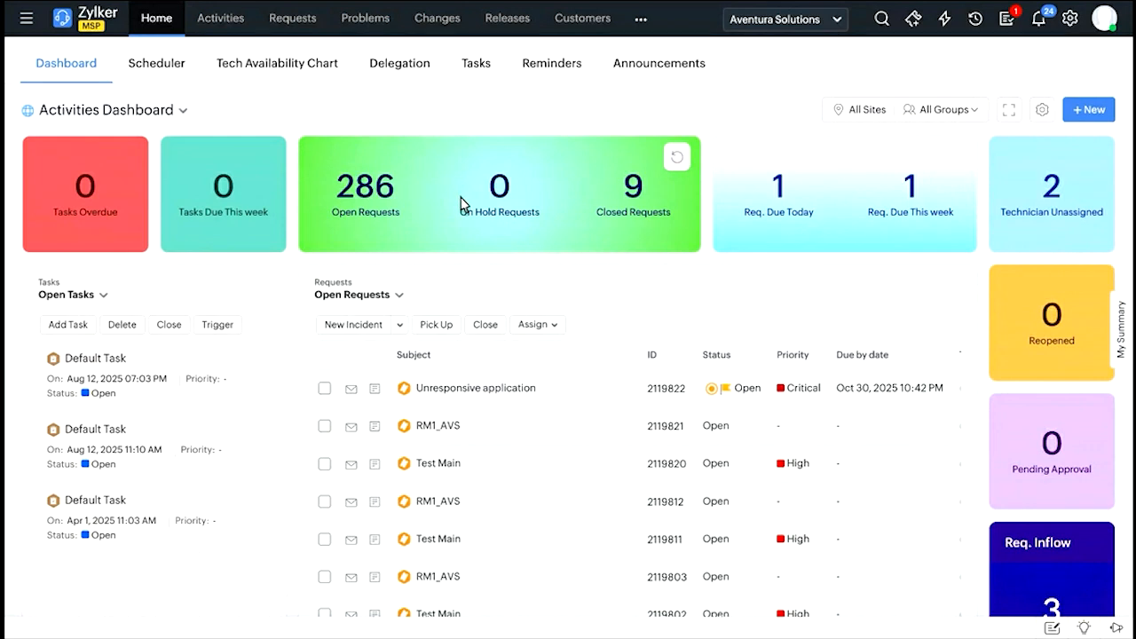
click(481, 78)
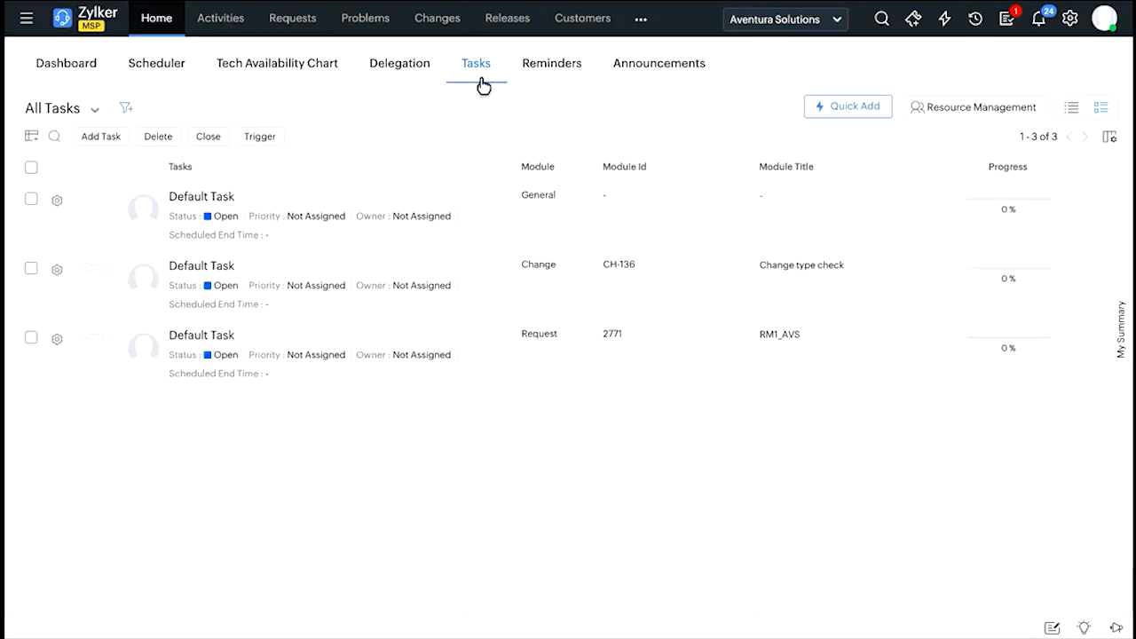
click(147, 36)
click(89, 63)
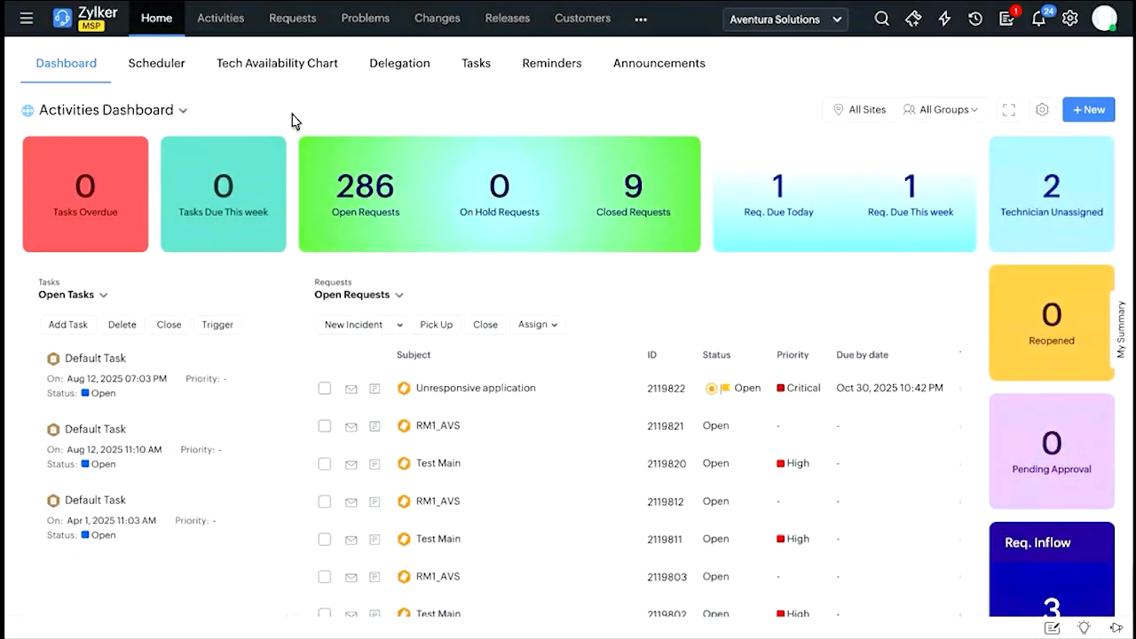
click(480, 68)
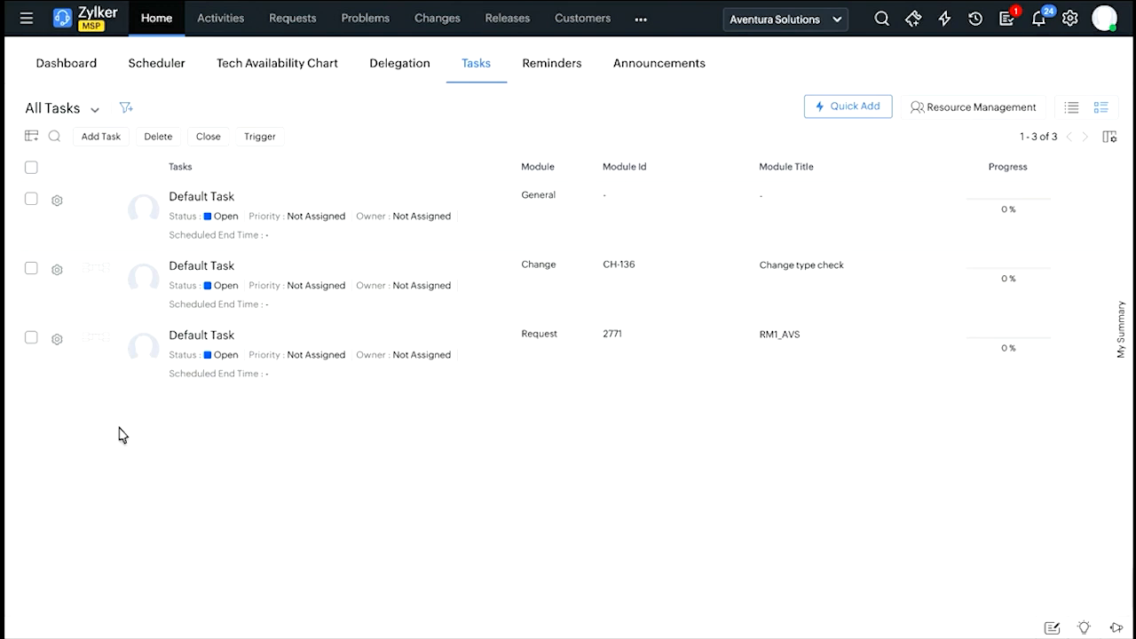
Open a new task form, review its schedule, group, owner and effort fields, and discard it.
click(102, 136)
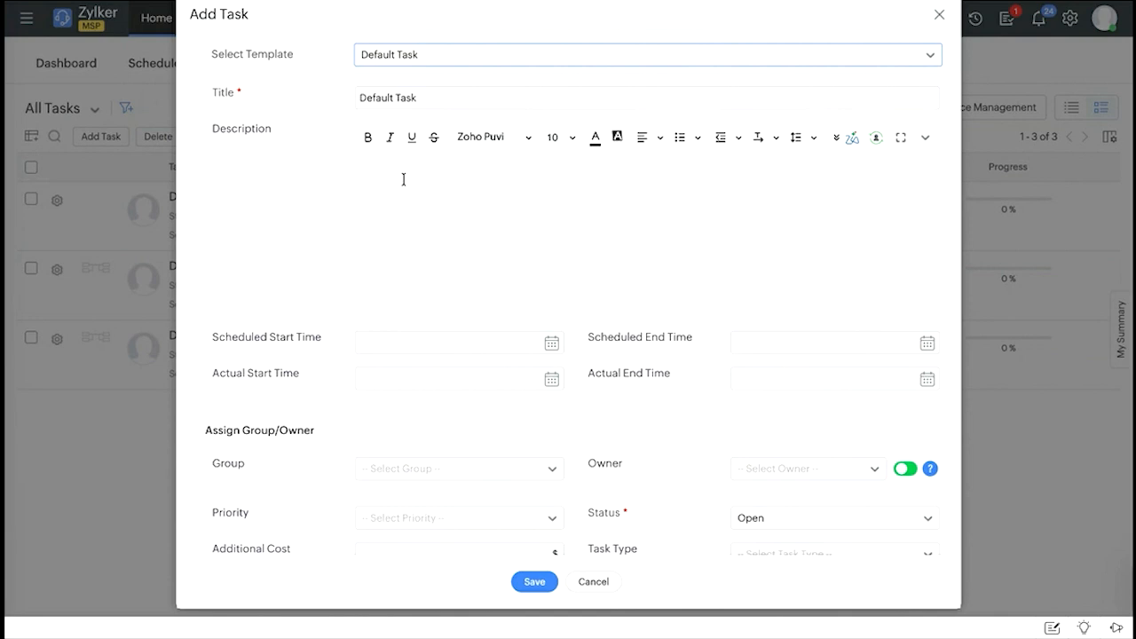
scroll(502, 459, down, 1)
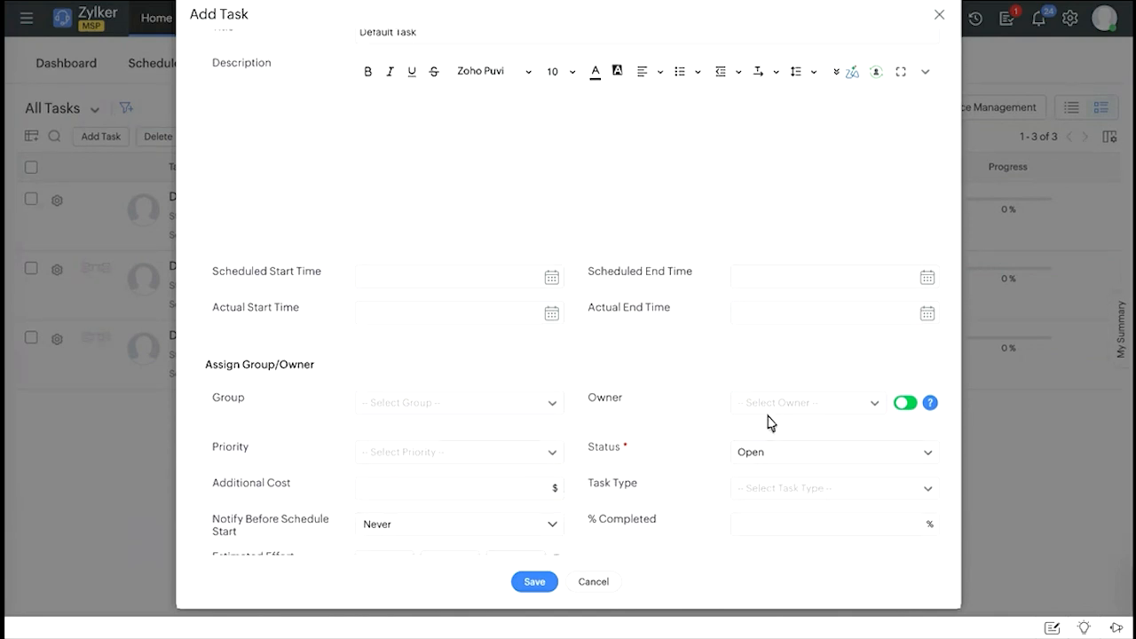
scroll(639, 418, down, 2)
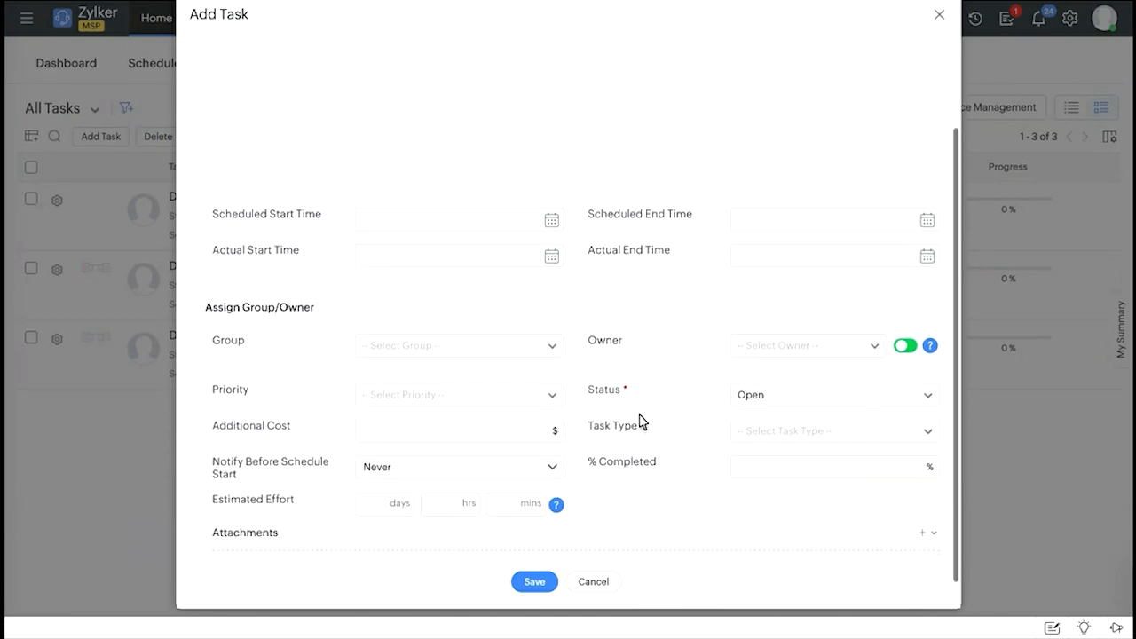
click(593, 582)
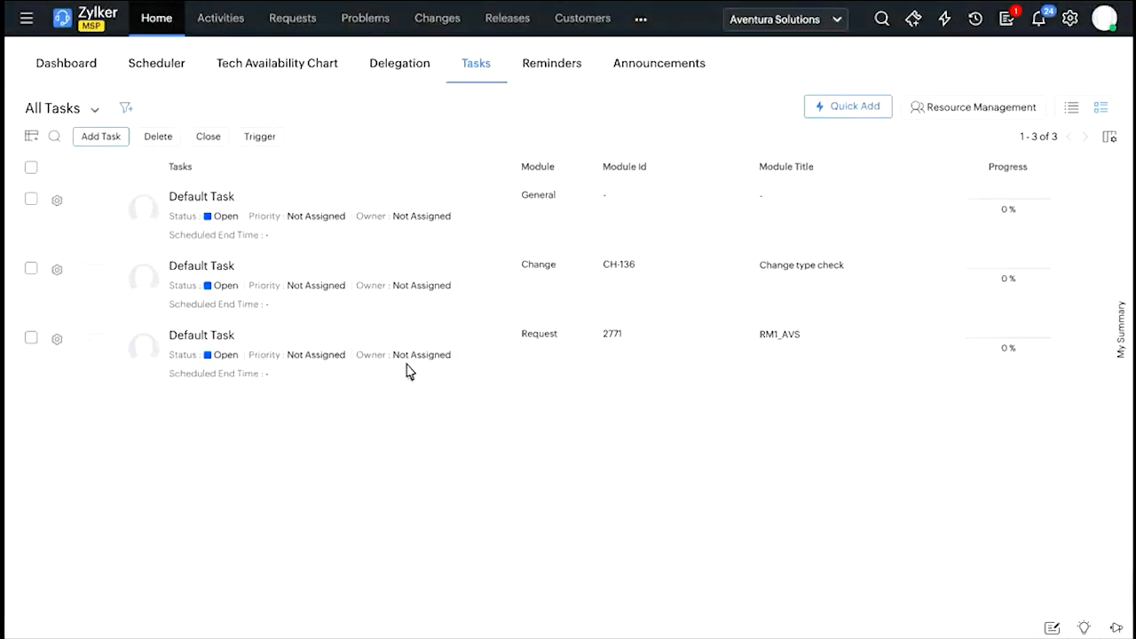
Open Resource Management for the tasks and set the customer to All Customers.
click(983, 110)
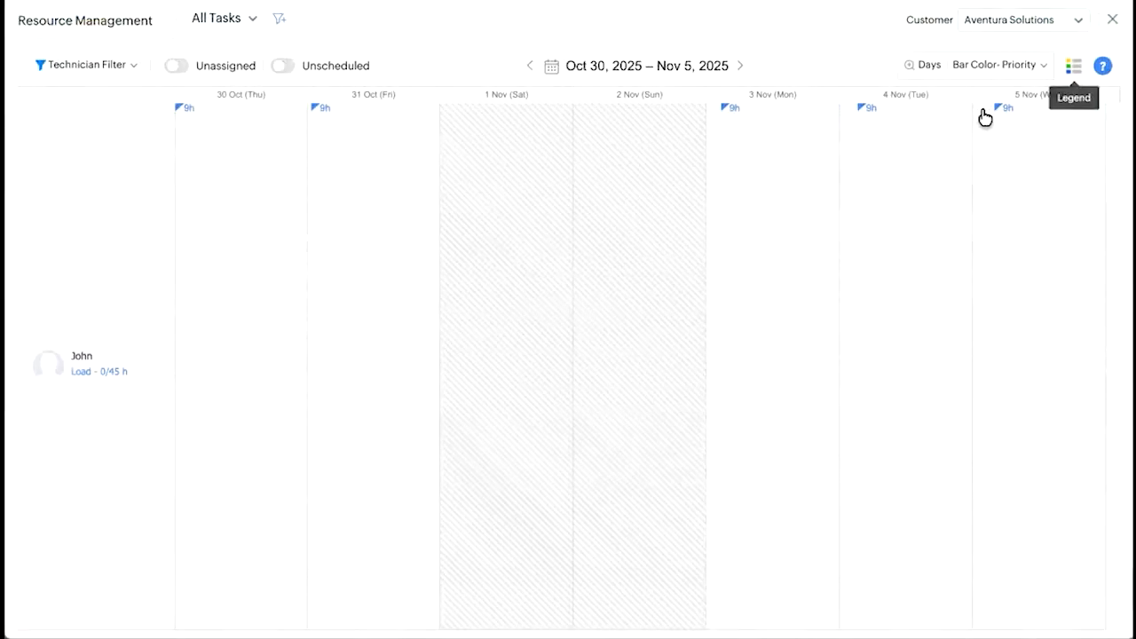
click(1014, 27)
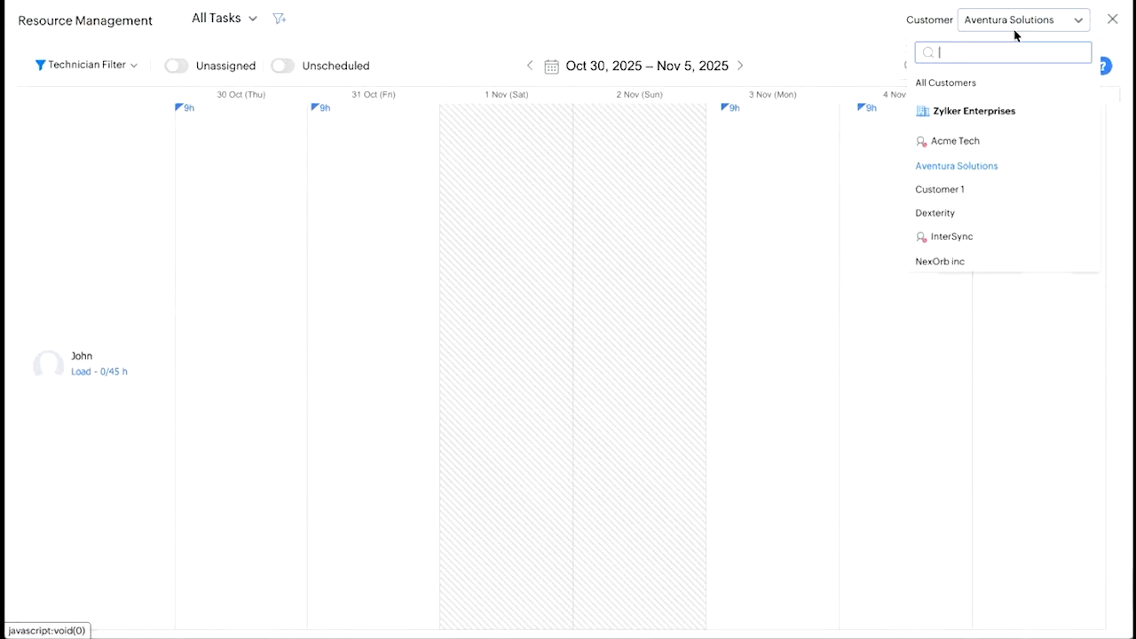
click(970, 85)
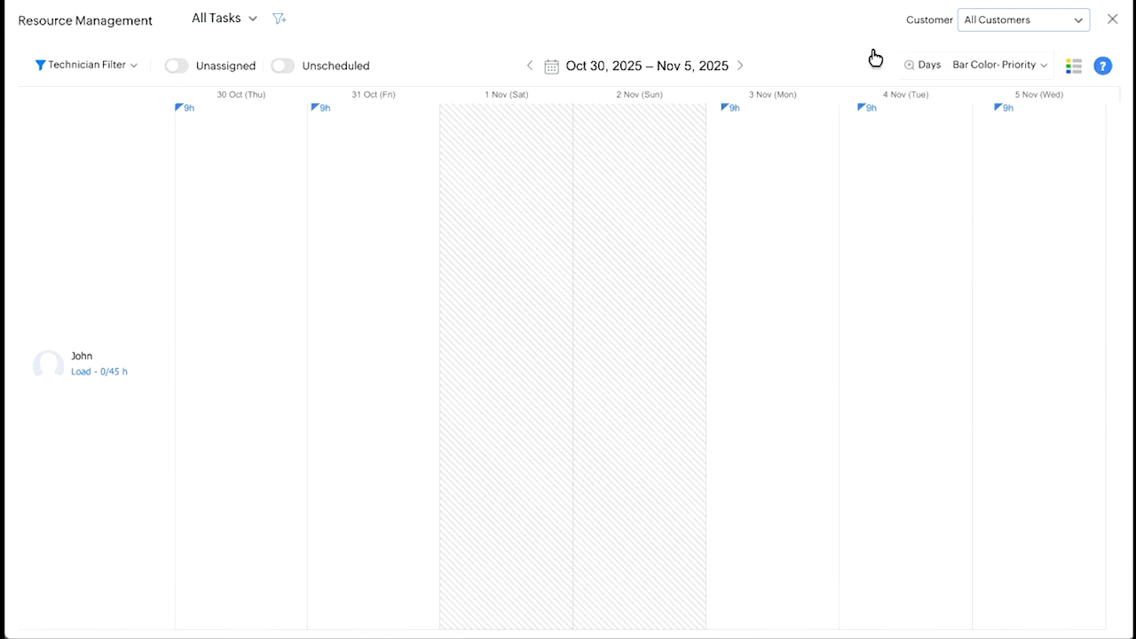
Try including unscheduled and unassigned tasks in the resource chart, and exclude the unassigned ones again.
click(279, 67)
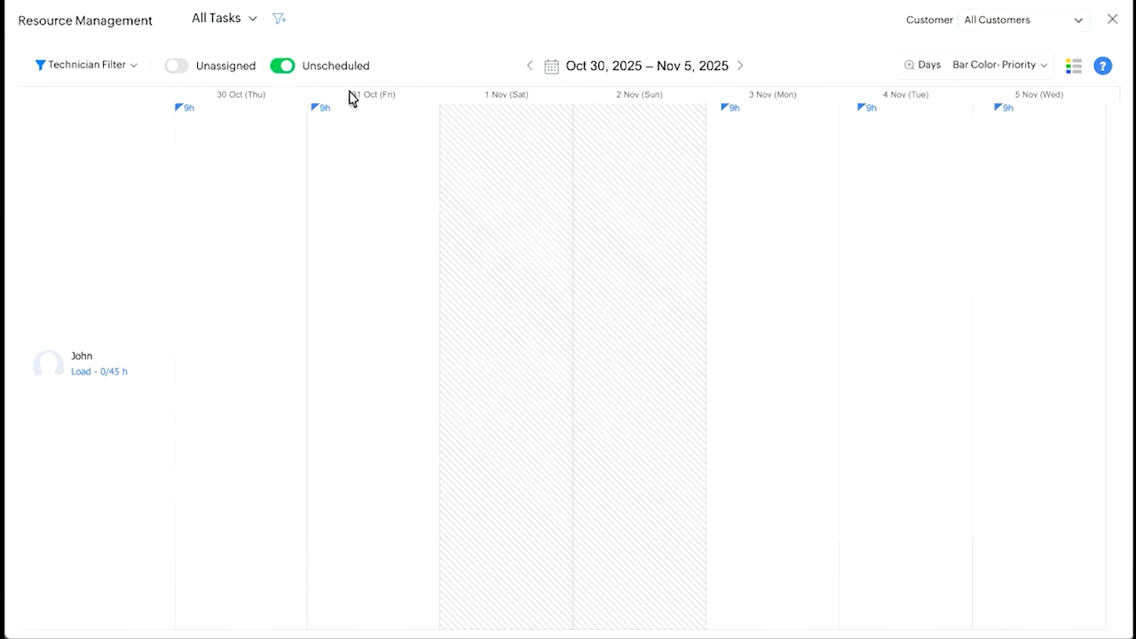
click(223, 77)
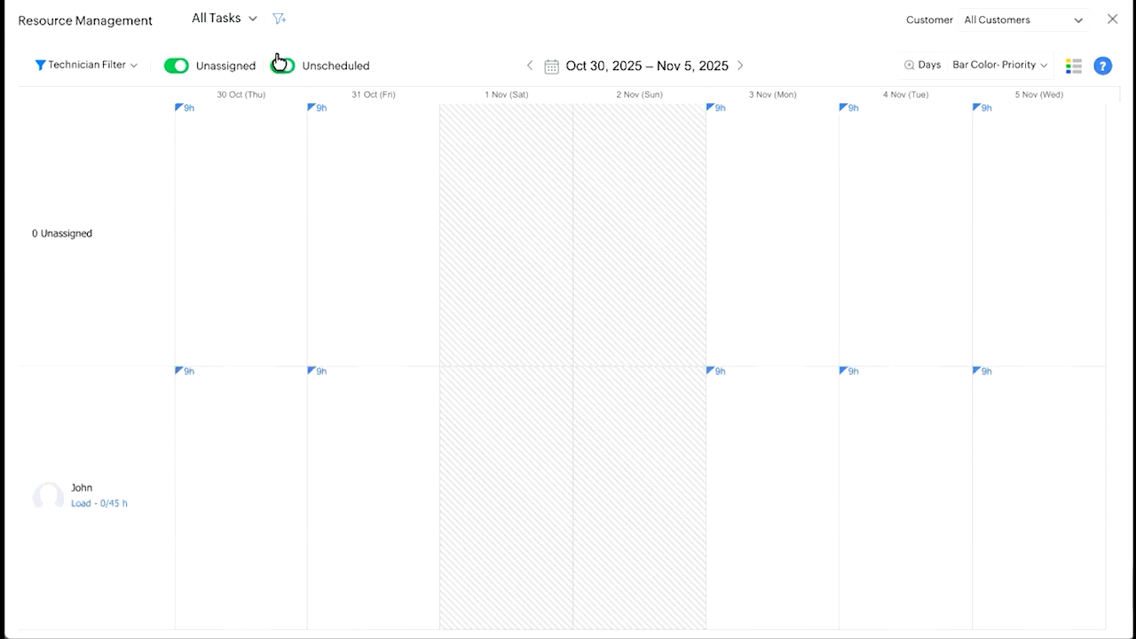
click(190, 72)
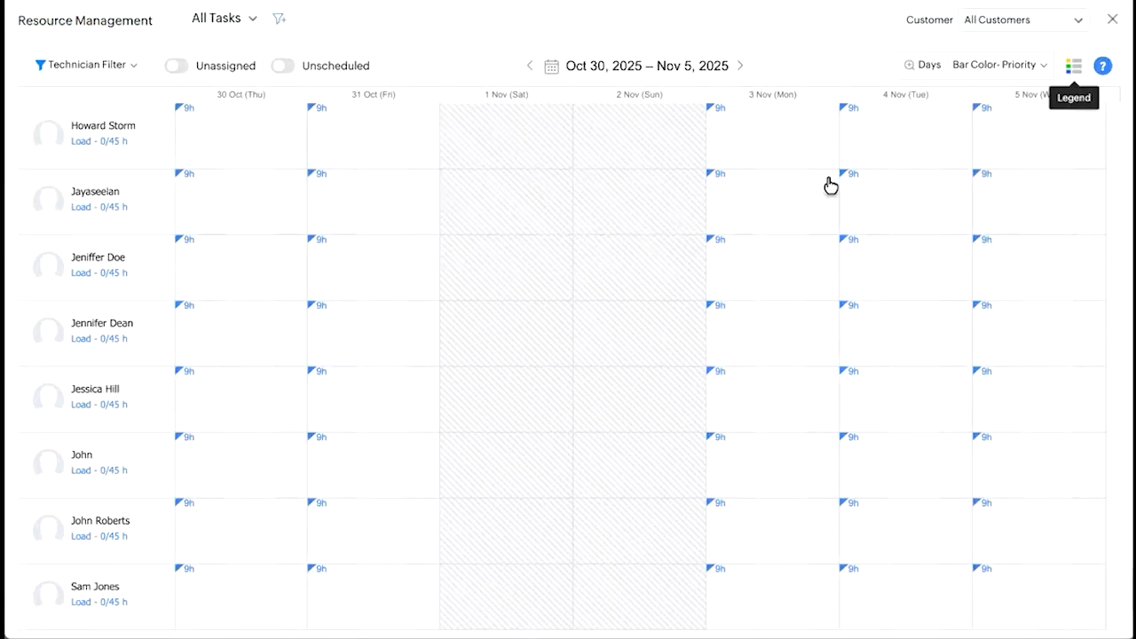
Include unscheduled tasks in the resource chart and examine the tasks held by each technician.
click(284, 66)
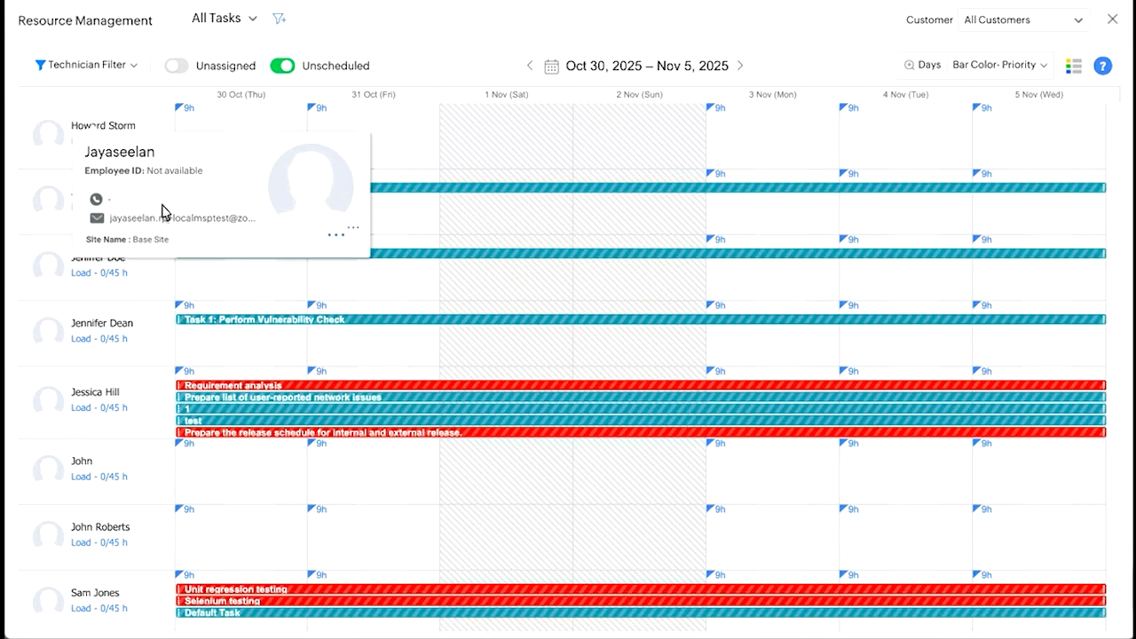
scroll(113, 501, down, 1)
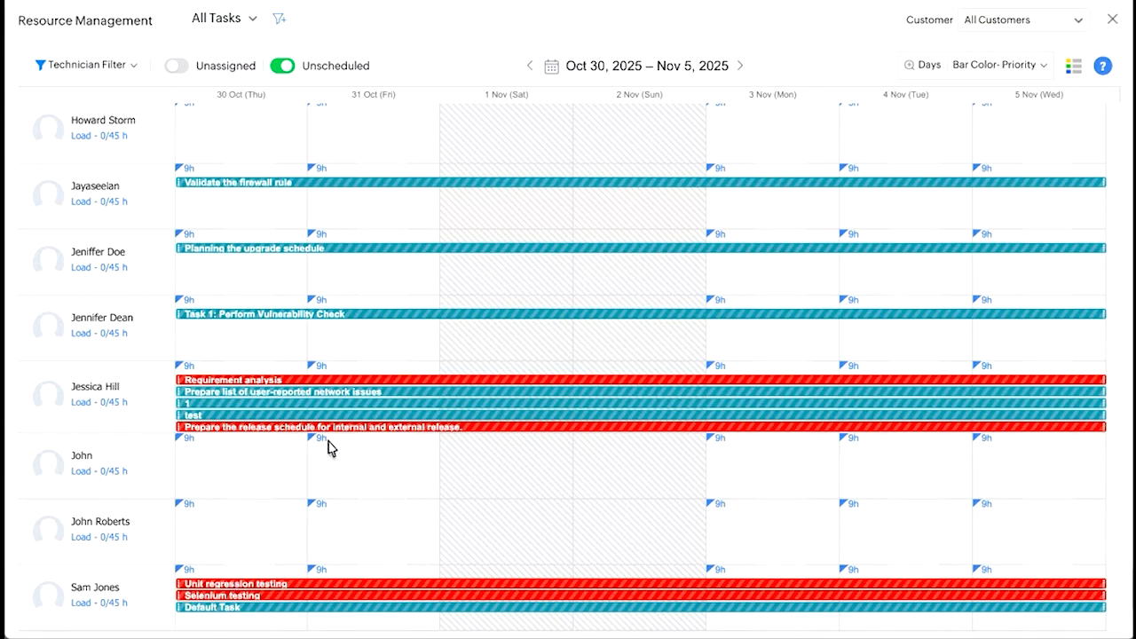
mouse_move(357, 439)
scroll(358, 438, up, 1)
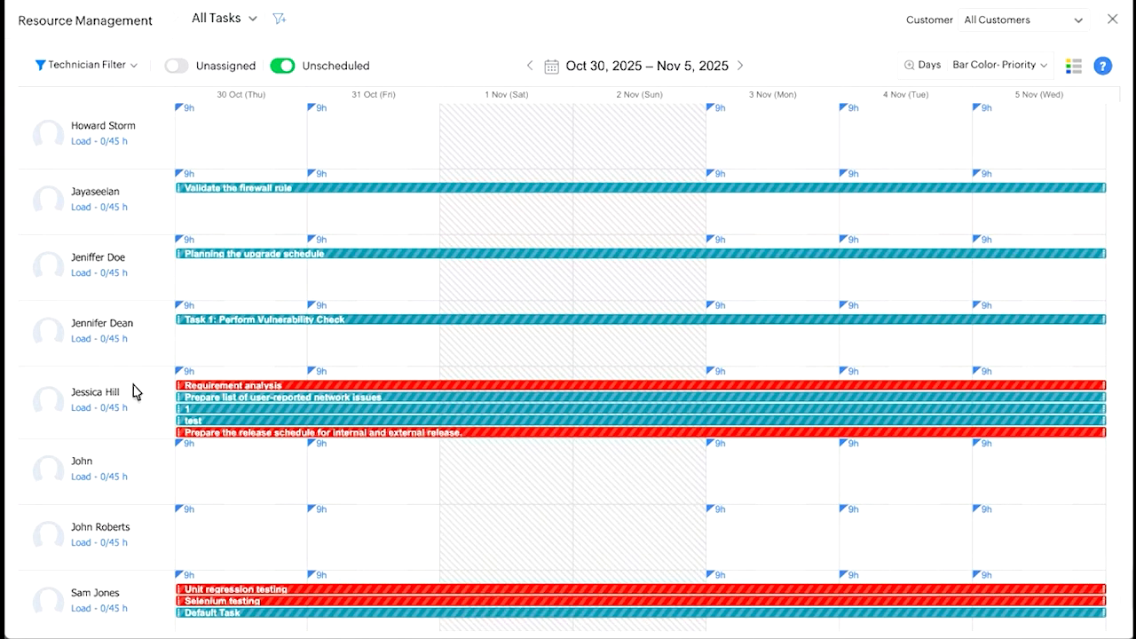
mouse_move(134, 391)
mouse_move(544, 392)
Reassign the Unit regression testing task to the technician one row up and schedule it from Oct 30 to Oct 31 2025, 12:00 AM.
drag(240, 587, 234, 533)
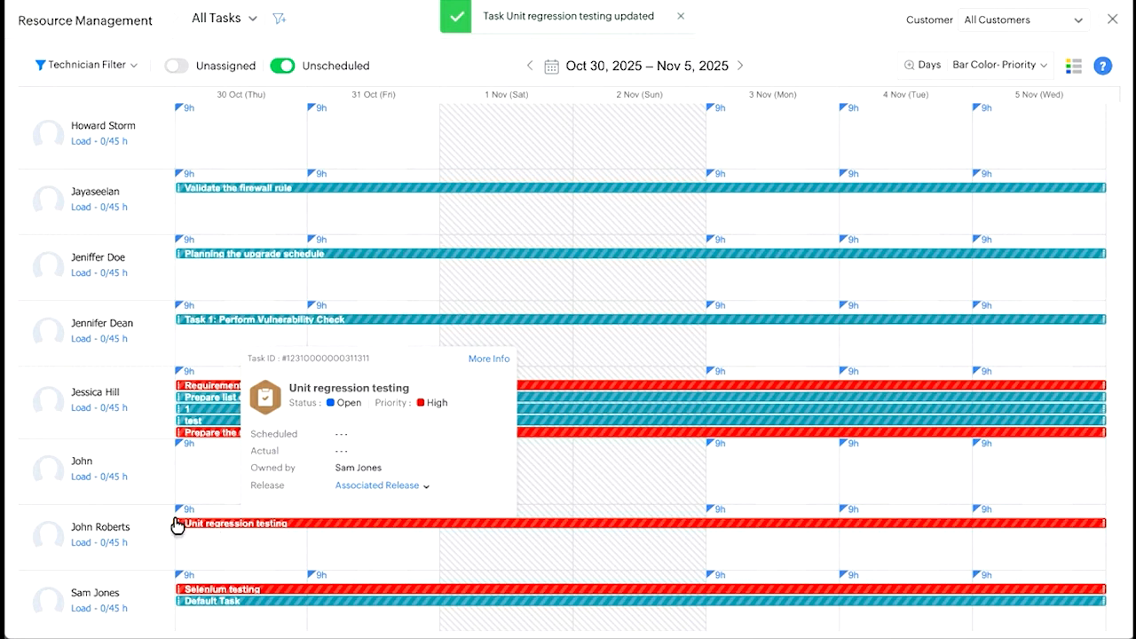
mouse_move(1100, 522)
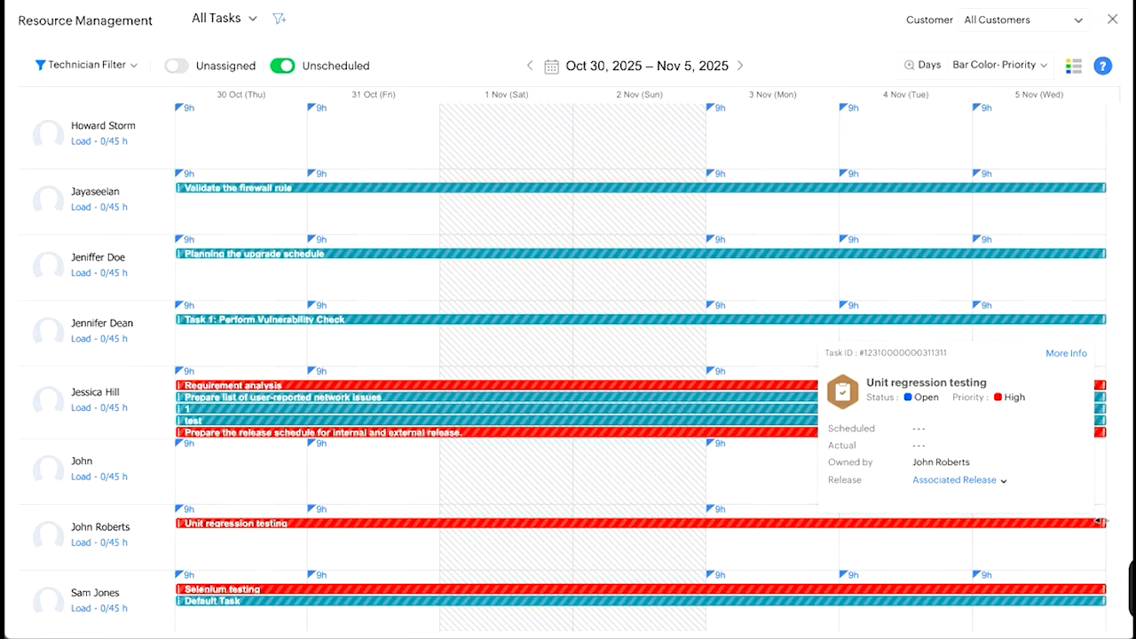
drag(1103, 522, 307, 533)
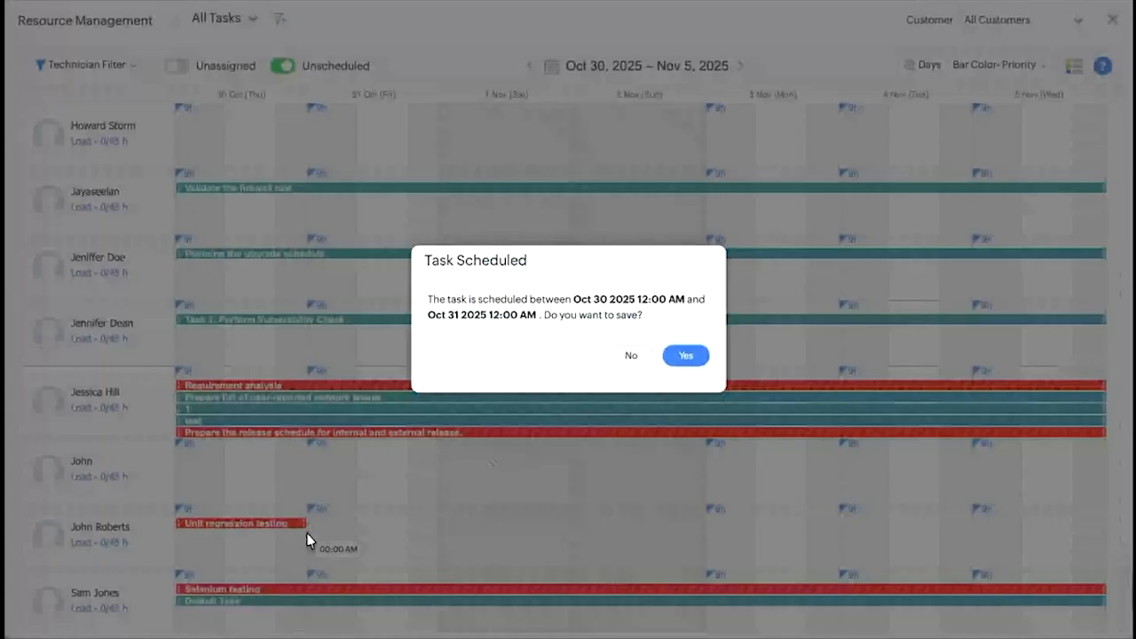
click(685, 356)
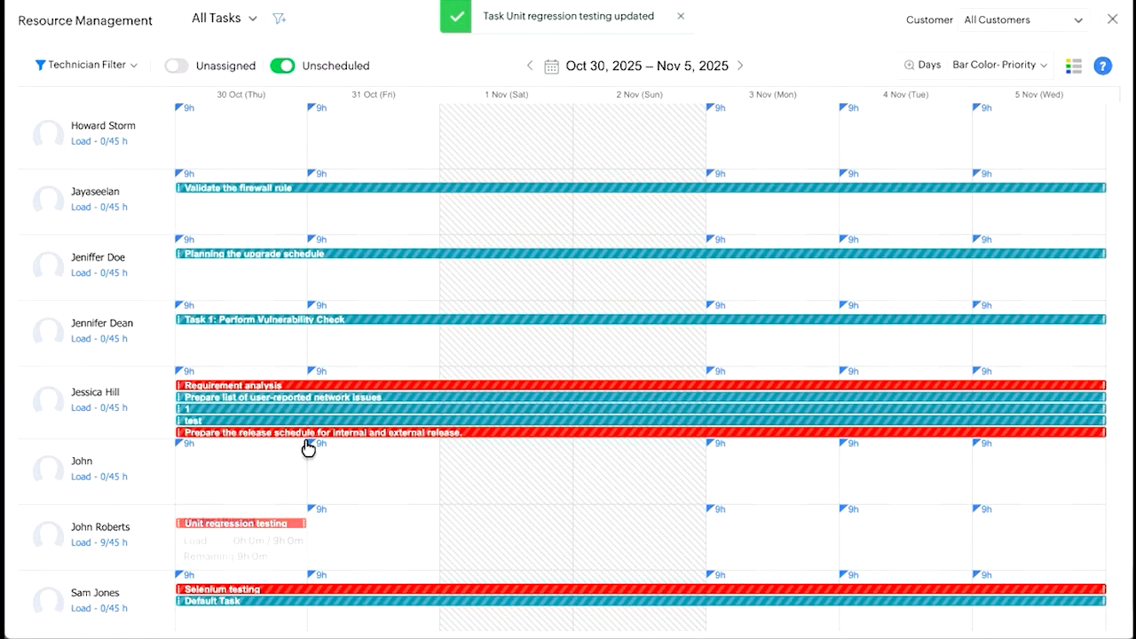
mouse_move(314, 449)
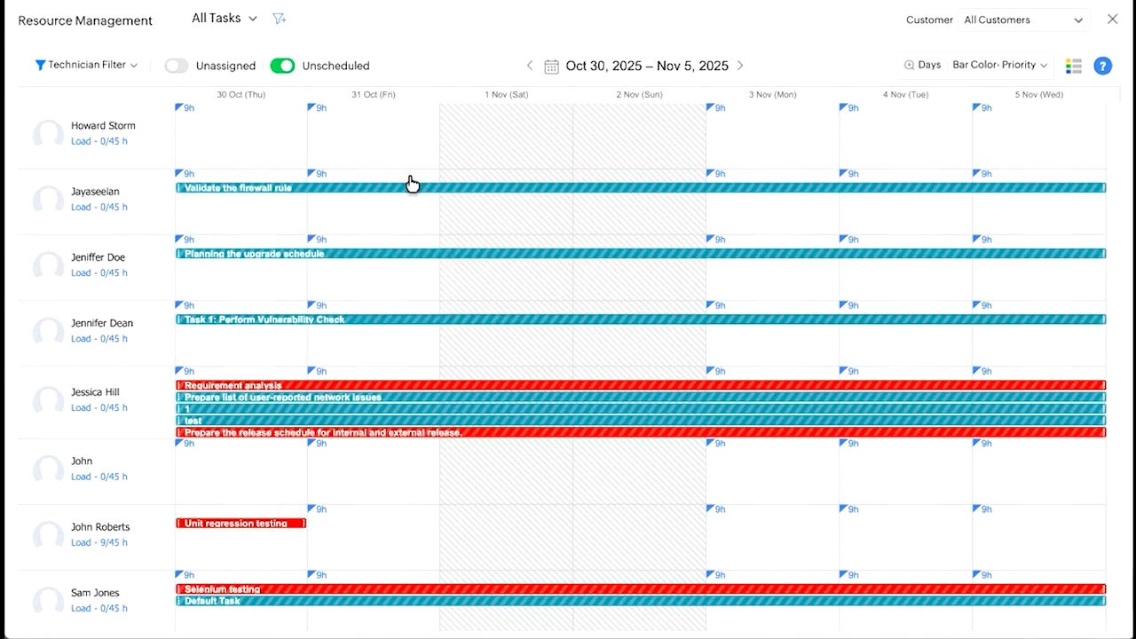
Close Resource Management and advance the slide show past its features slide.
click(1115, 18)
key(ctrl+Left)
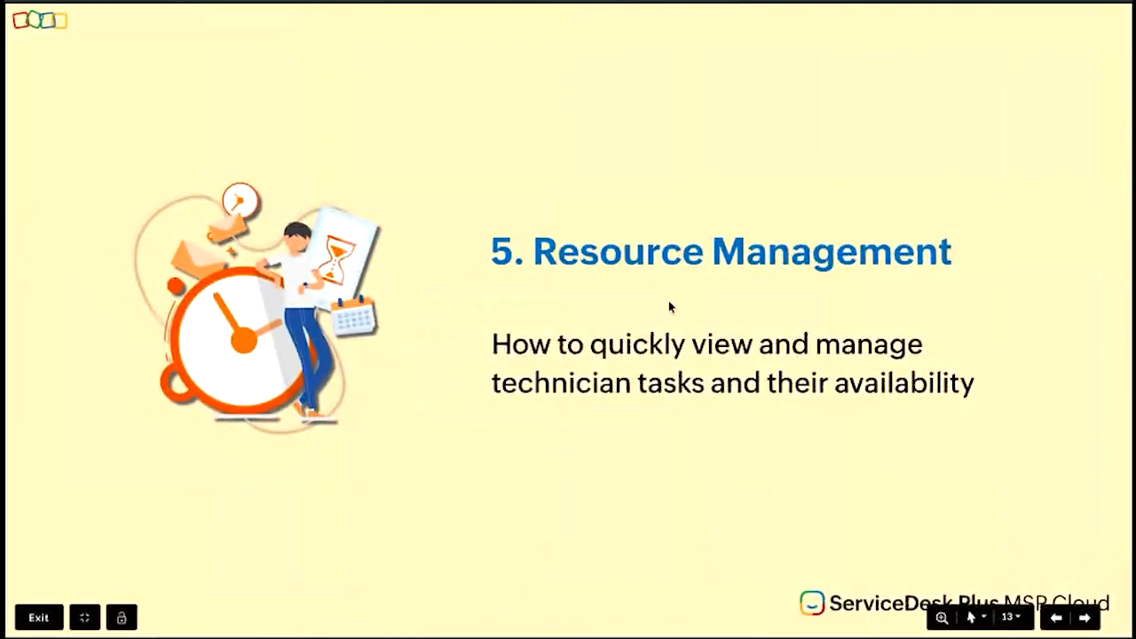
key(Right)
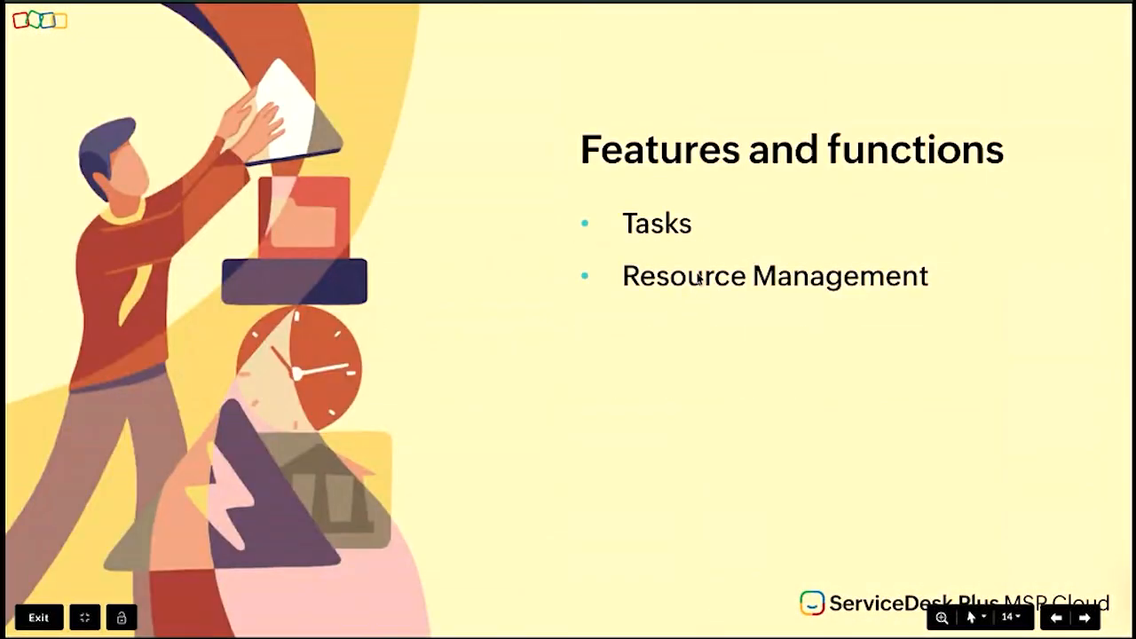
key(Right)
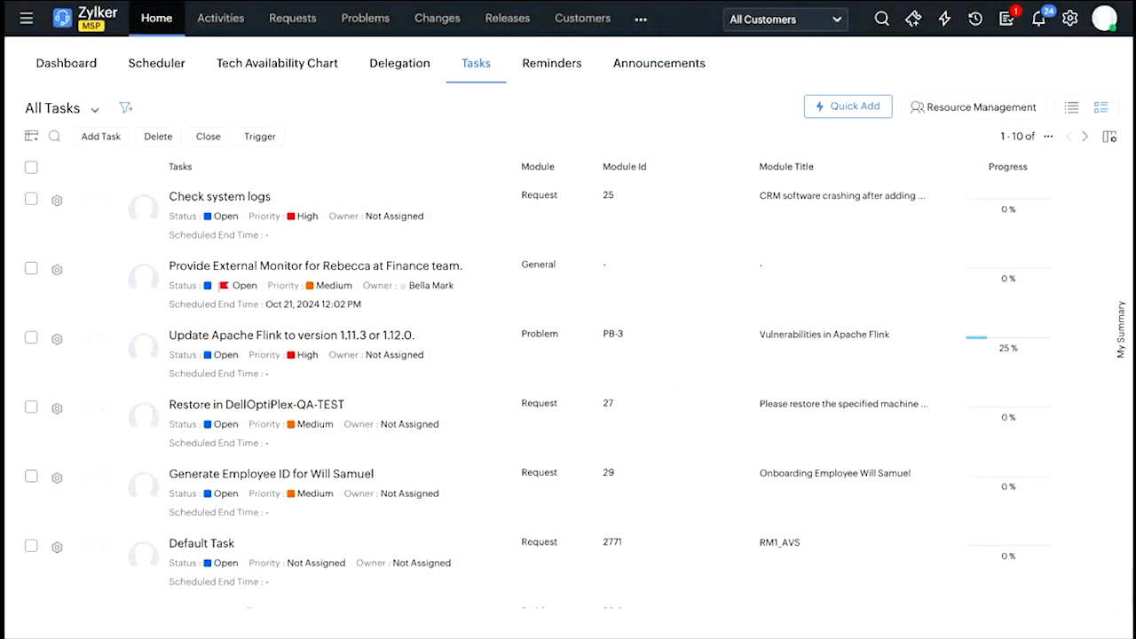
Open the Timesheets module, view the durations offered for submitting a timesheet, and close the submission form.
click(641, 21)
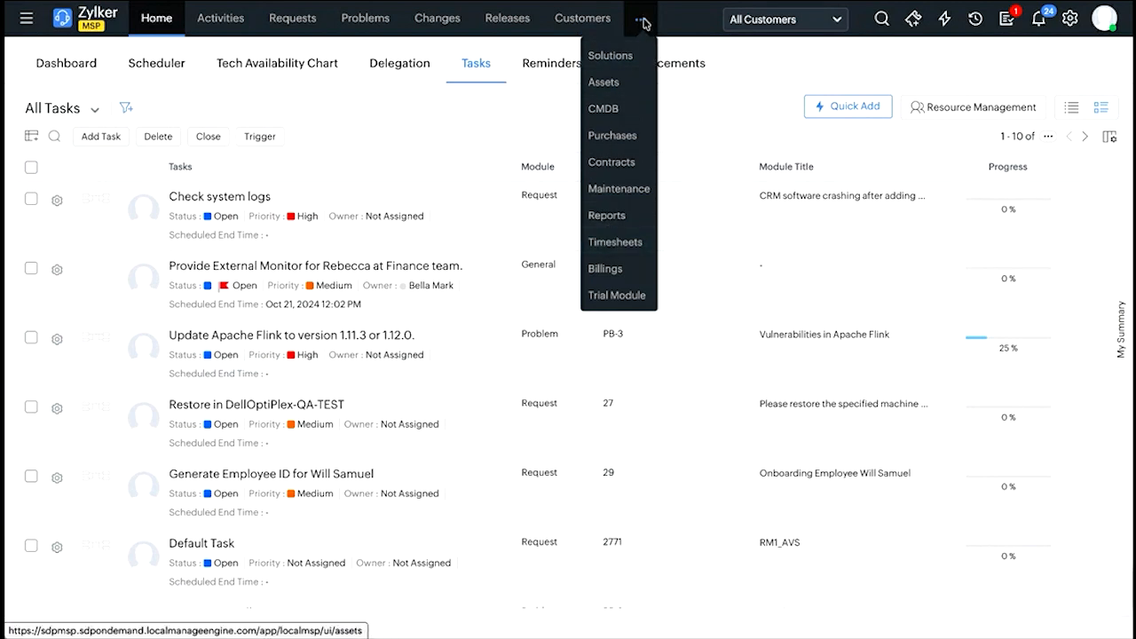
click(619, 241)
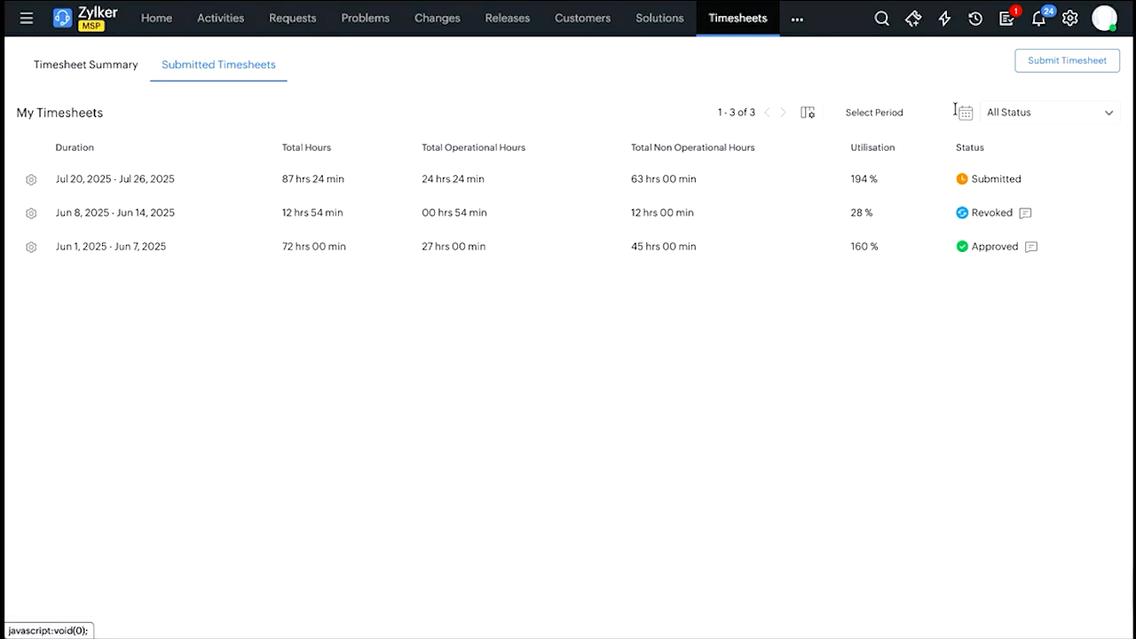
click(1068, 62)
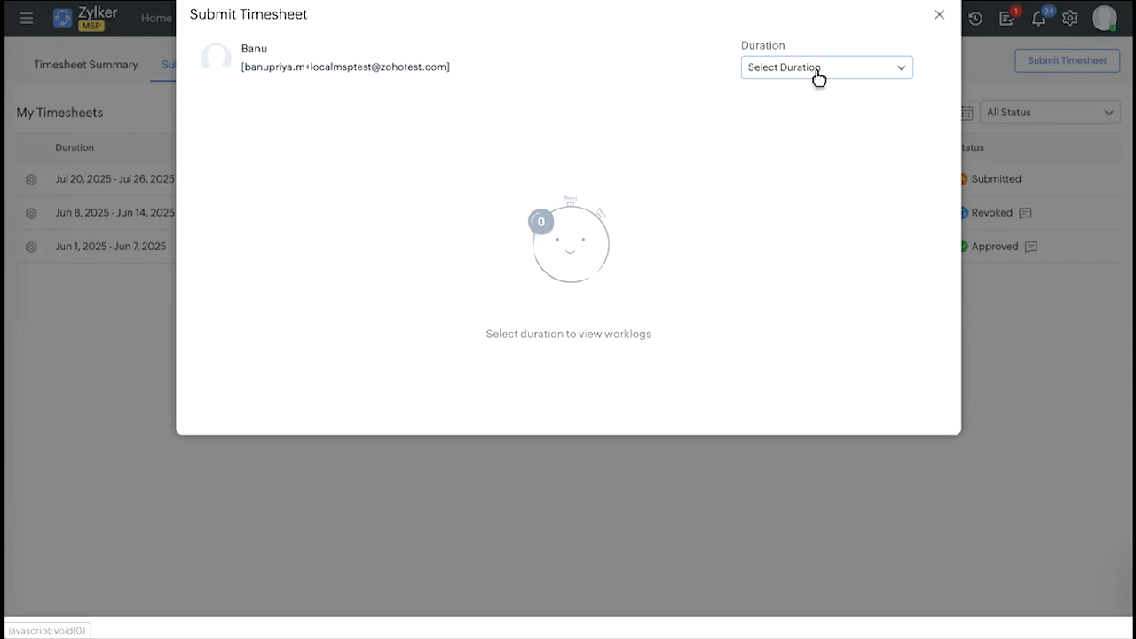
click(815, 71)
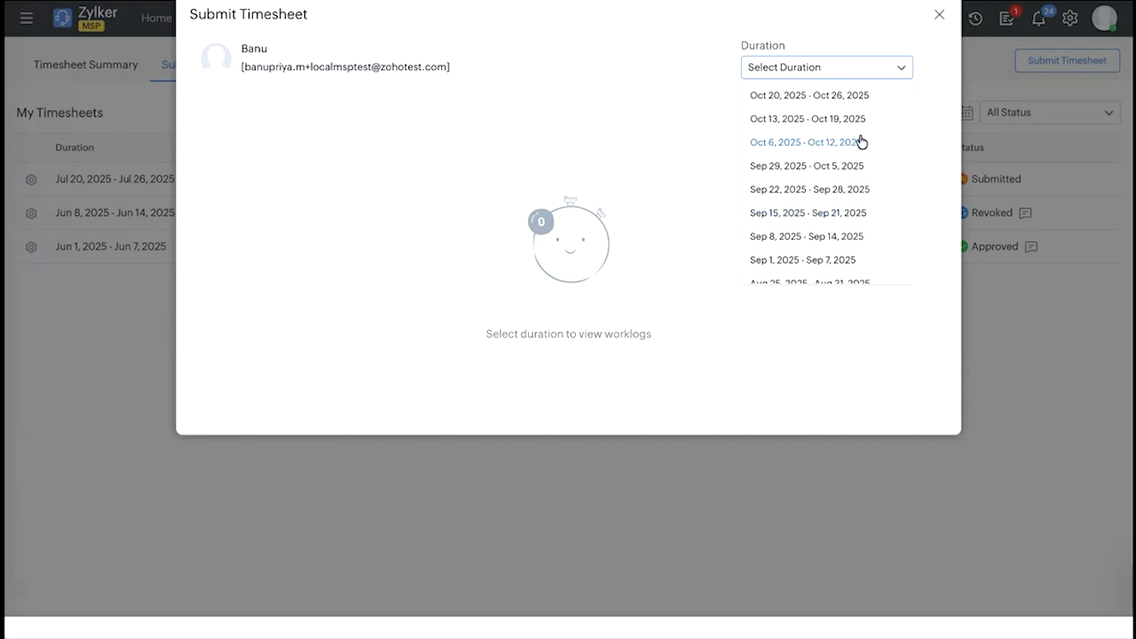
click(940, 18)
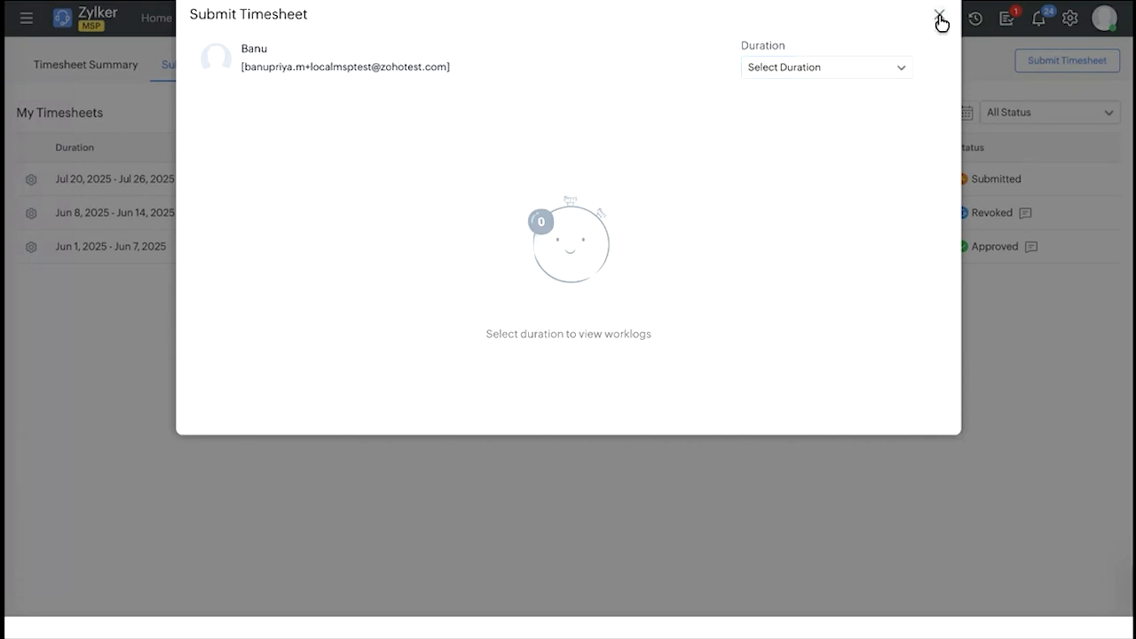
click(940, 17)
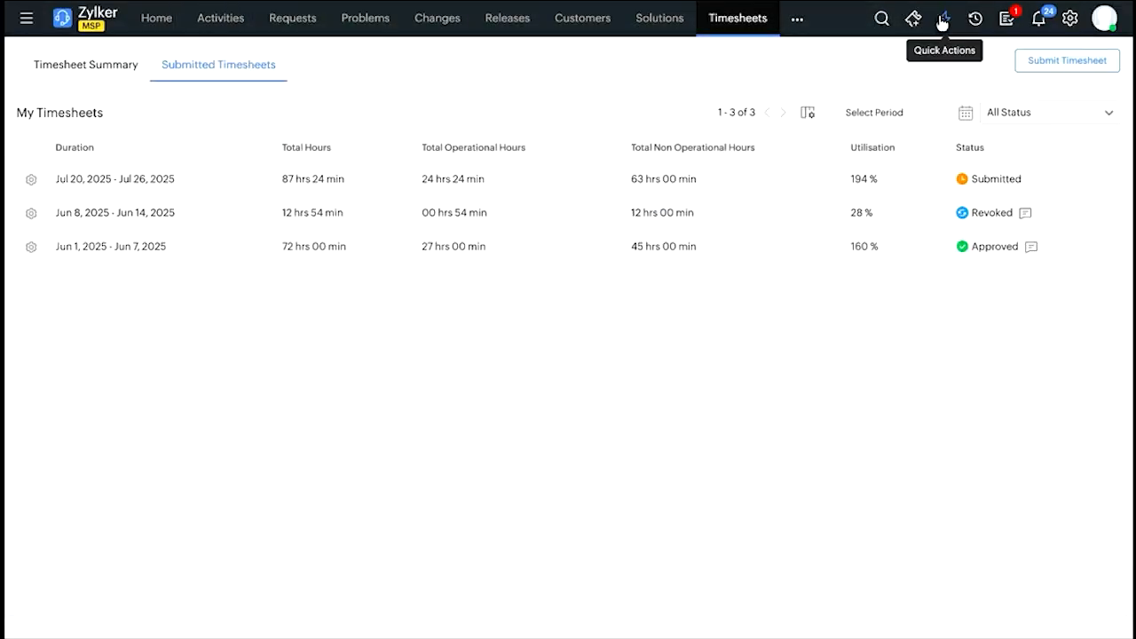
Review the submitted timesheet for Jul 20 to Jul 26, 2025, including the details of its logged request.
click(137, 181)
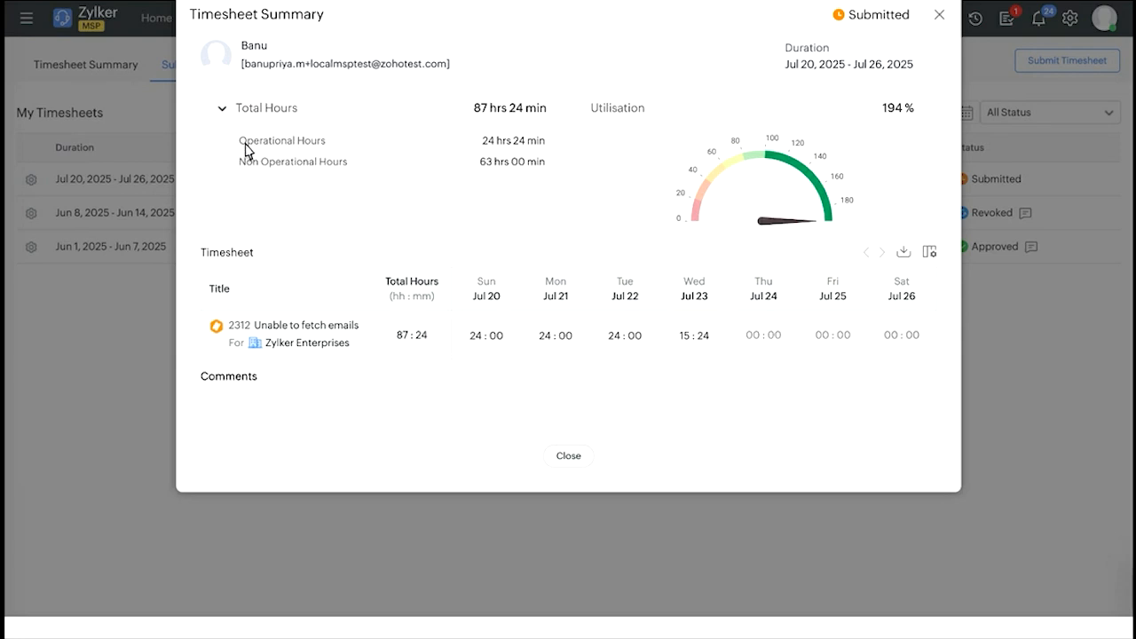
drag(246, 142, 328, 149)
click(273, 162)
drag(254, 325, 355, 332)
click(353, 331)
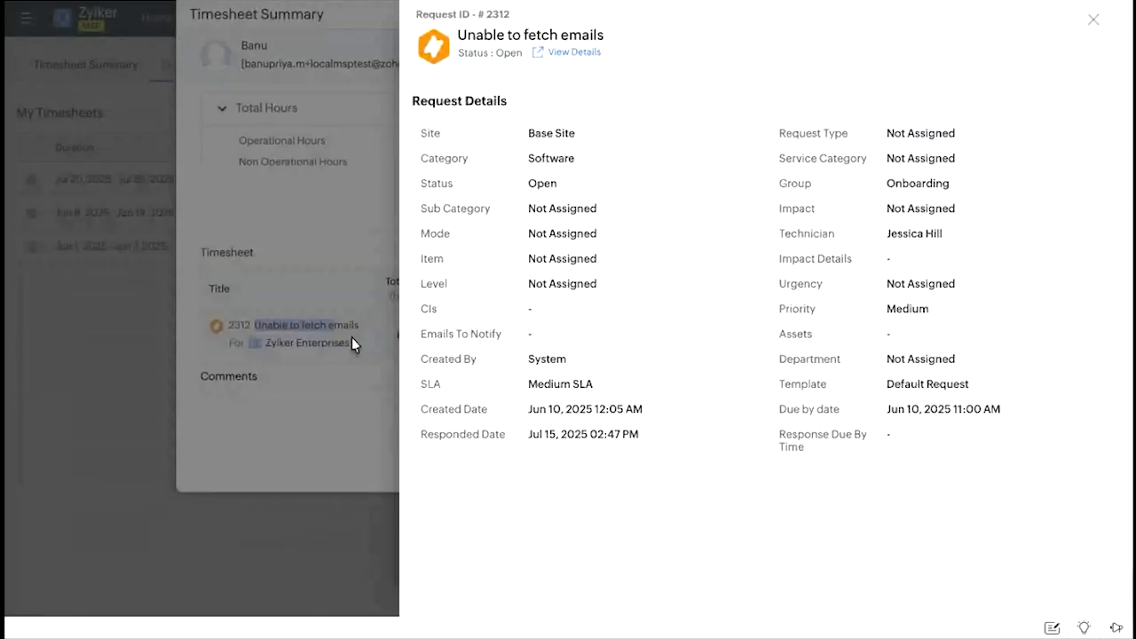
click(1095, 20)
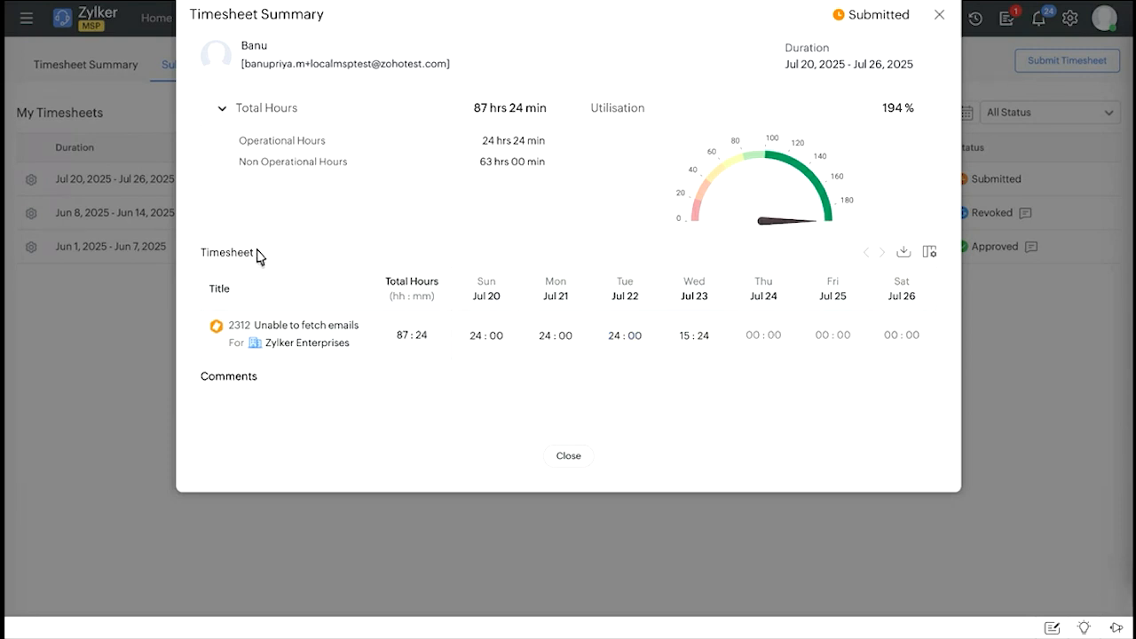
click(939, 22)
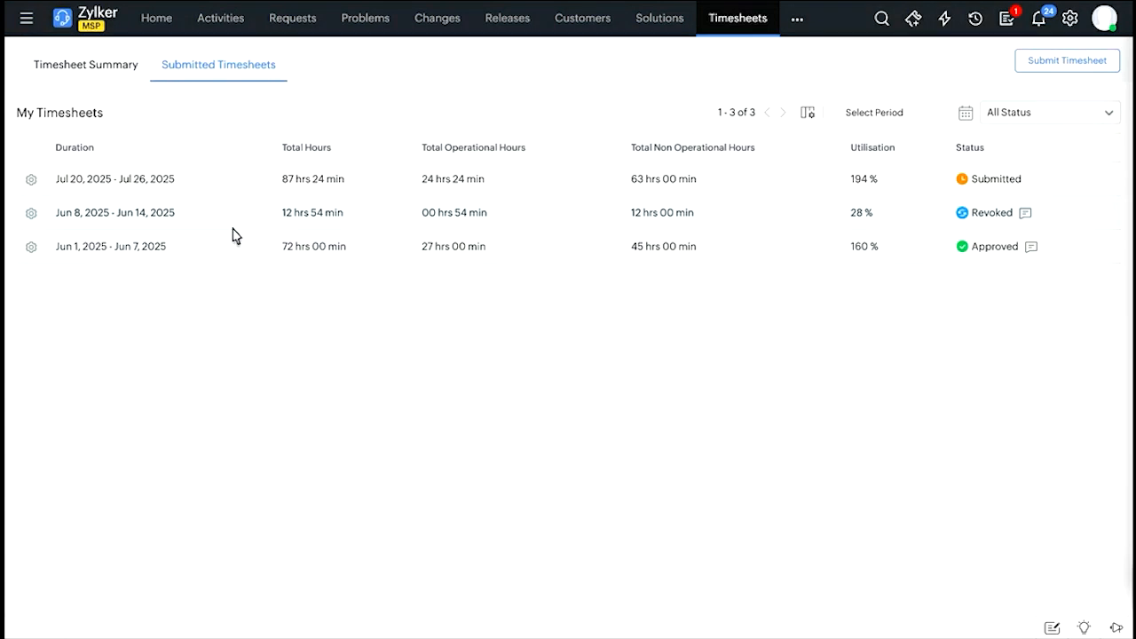
Review the revoked timesheet for Jun 8 to Jun 14, 2025, and its comment.
click(135, 214)
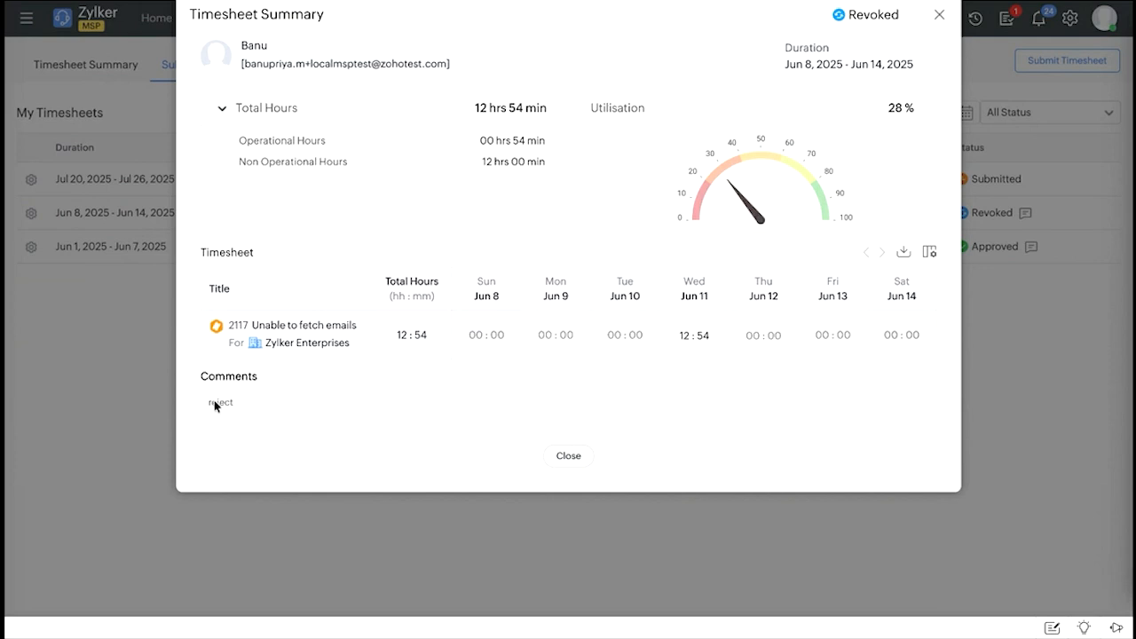
drag(209, 401, 254, 400)
click(575, 457)
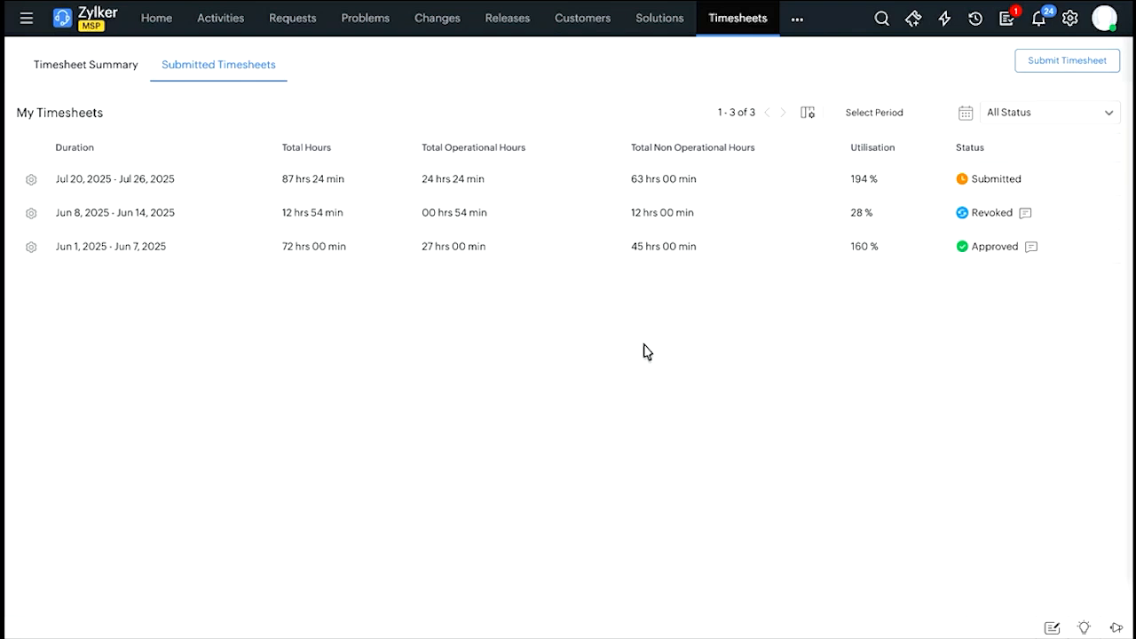
Search Setup for "time", examine the Timesheet notification rules for technicians and approvers, and return to the Setup overview.
click(1073, 30)
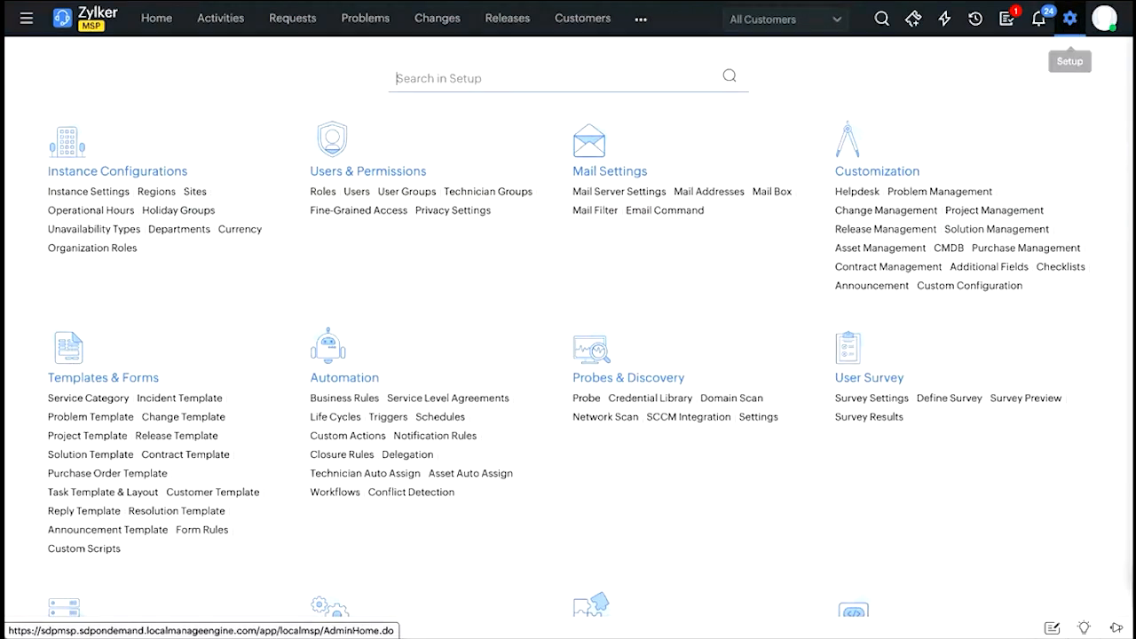
click(482, 78)
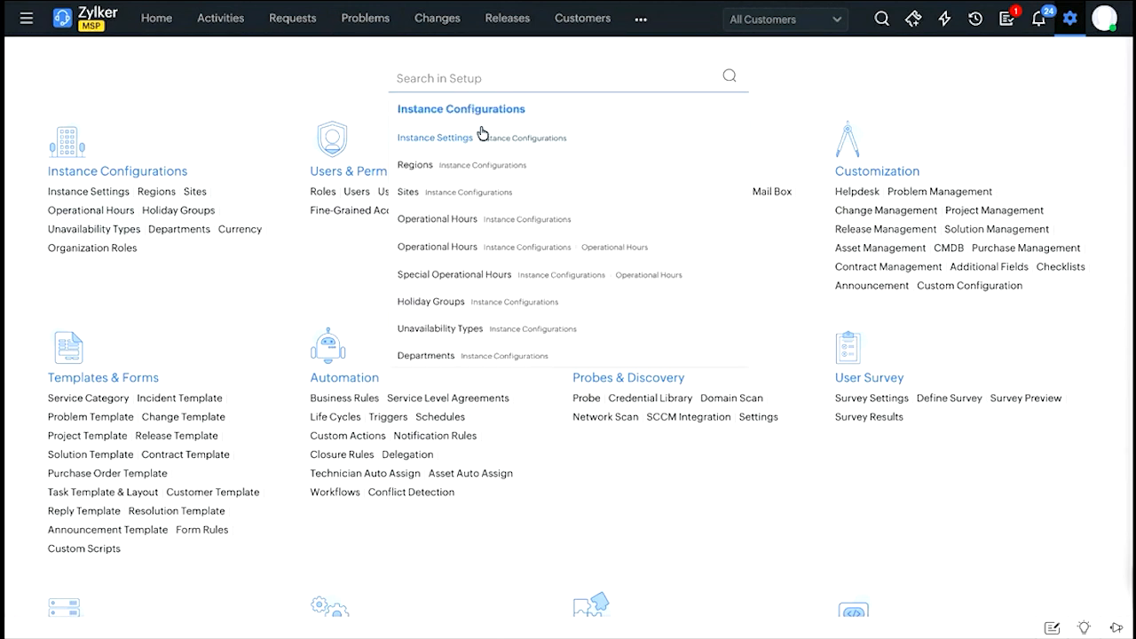
text(time)
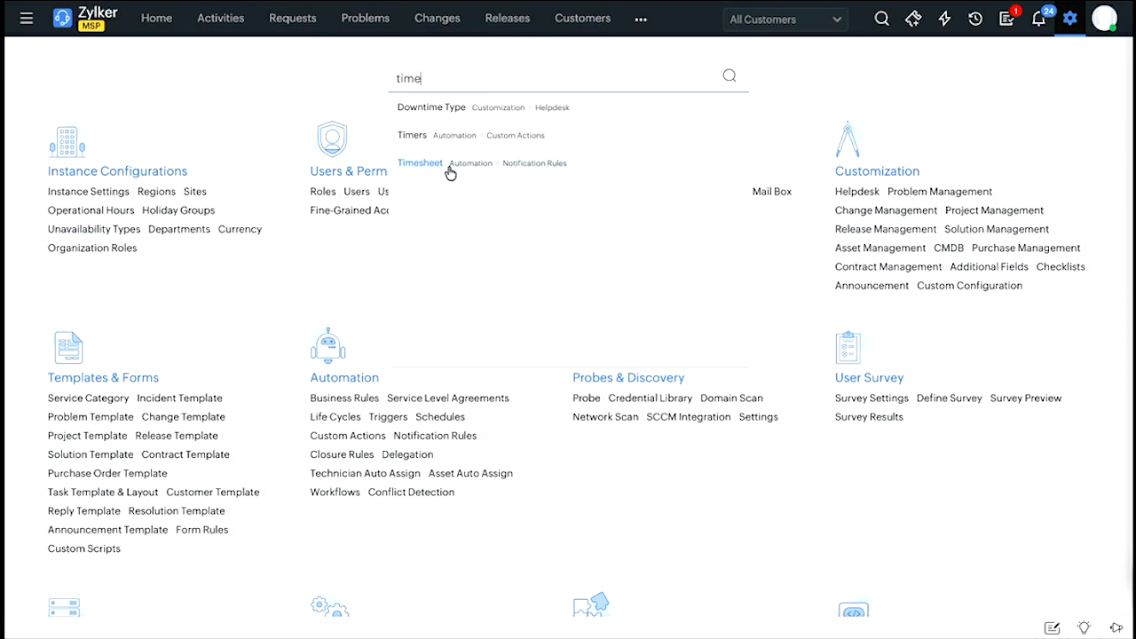
click(449, 170)
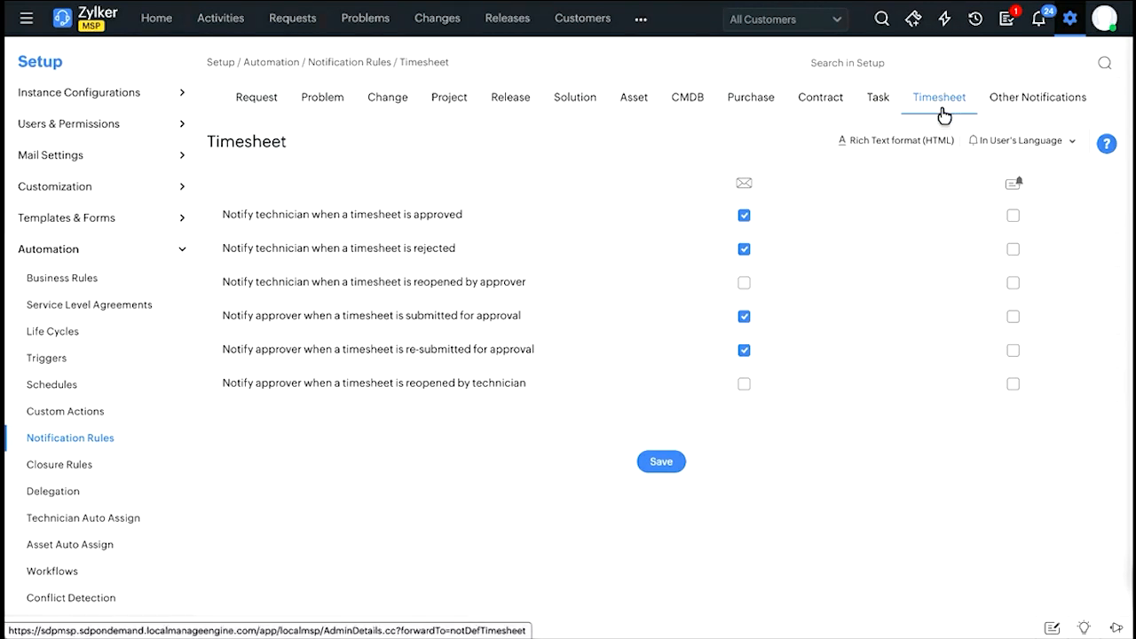
scroll(297, 279, down, 1)
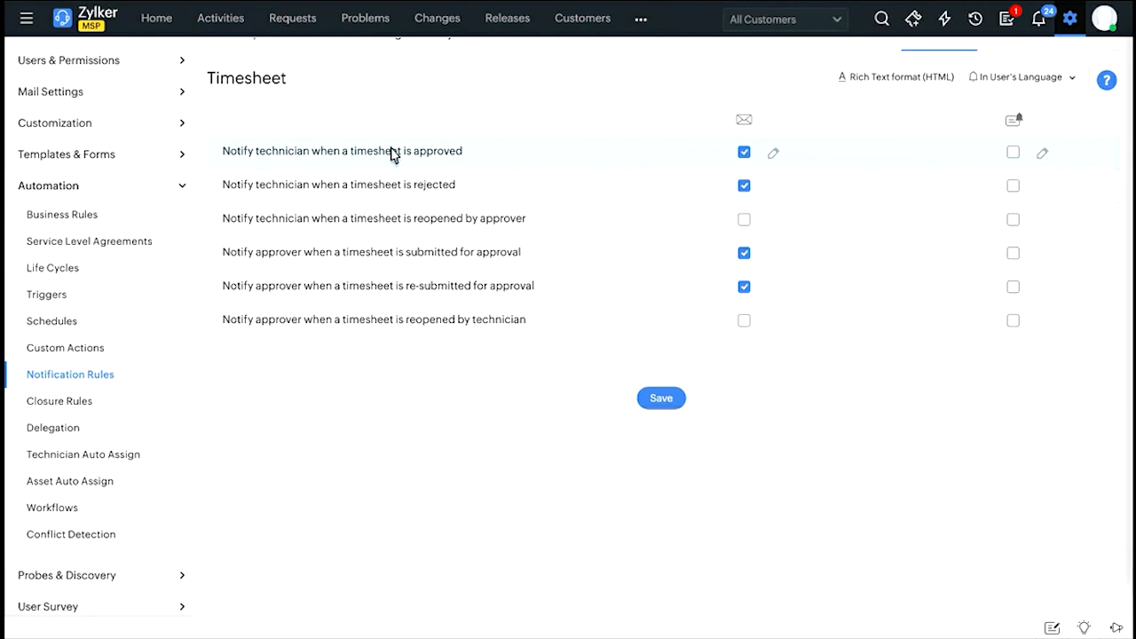
scroll(556, 210, up, 1)
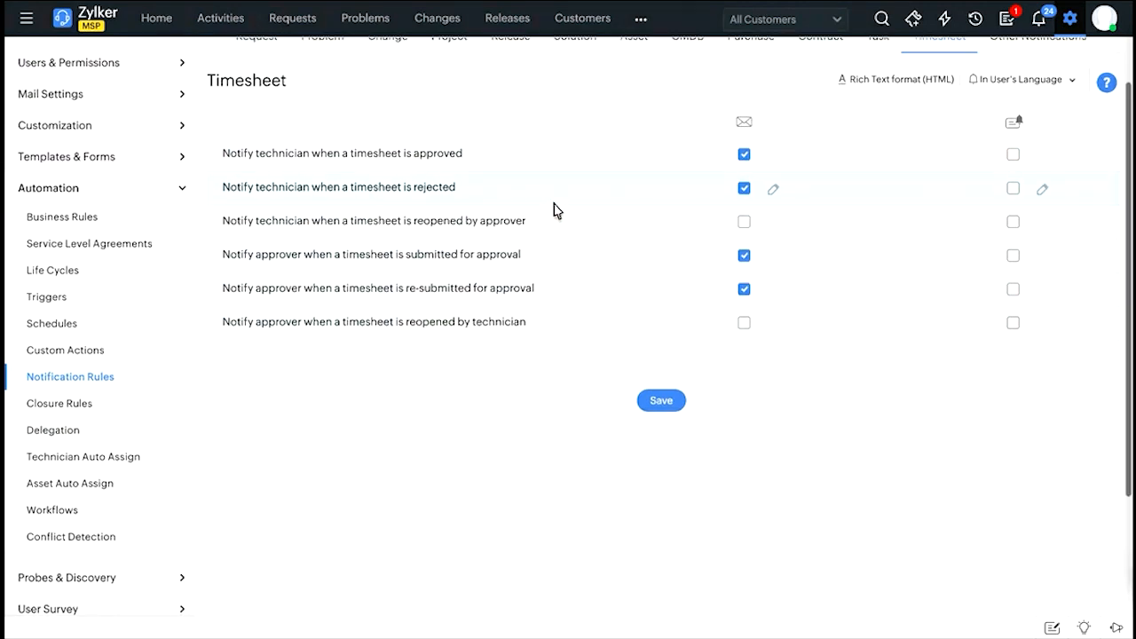
scroll(555, 211, up, 2)
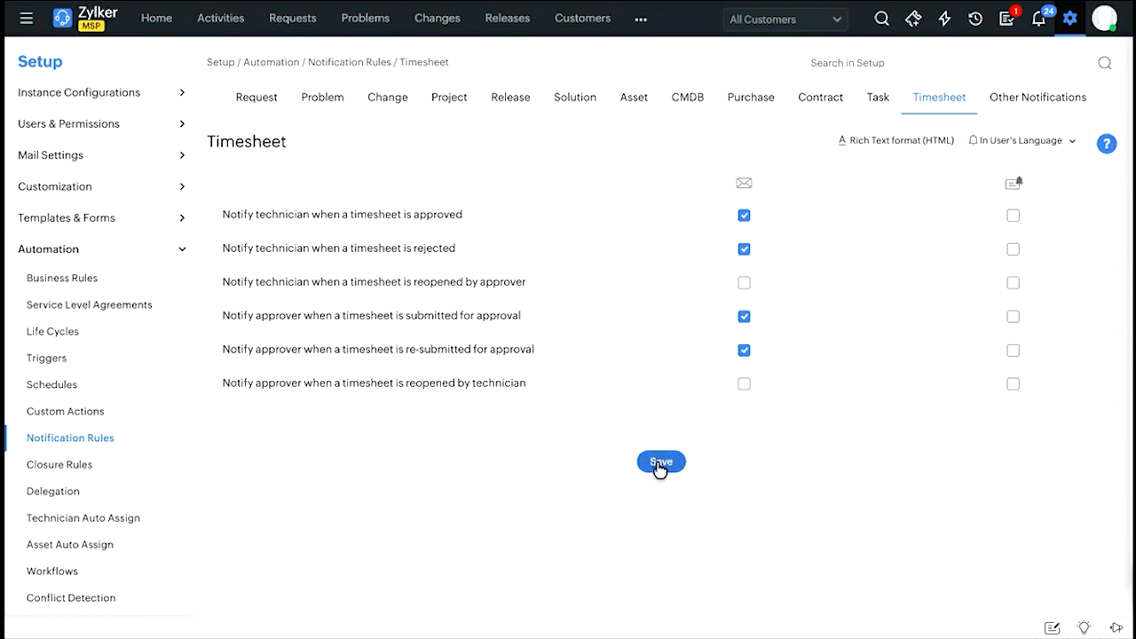
click(1064, 33)
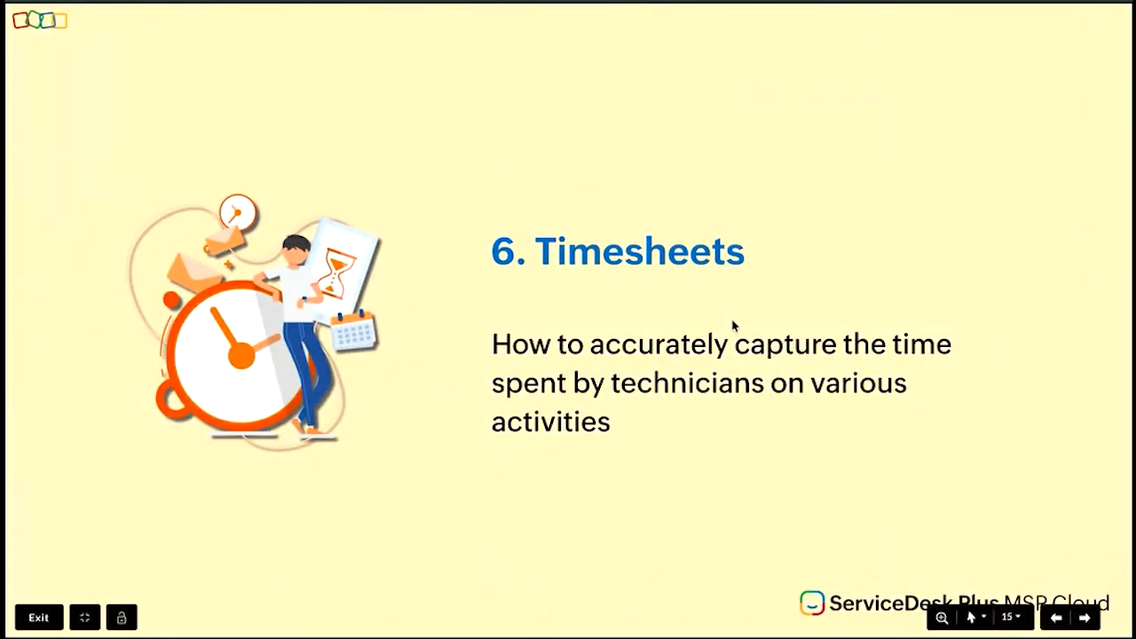
Advance the slide show through the timesheet features to the Billings section.
key(Right)
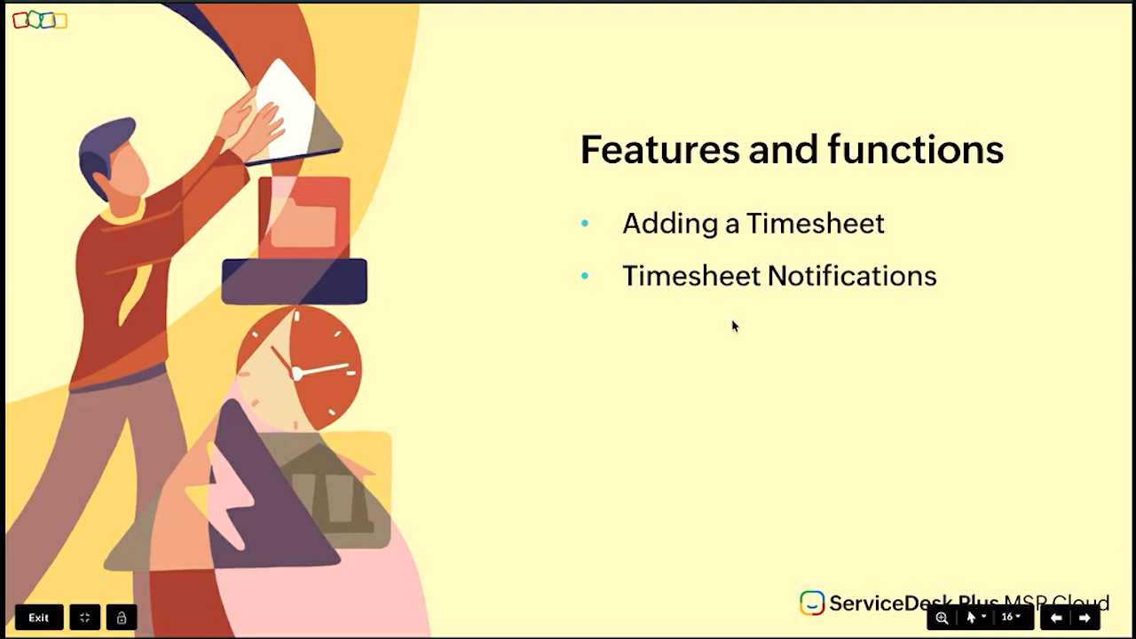
key(Right)
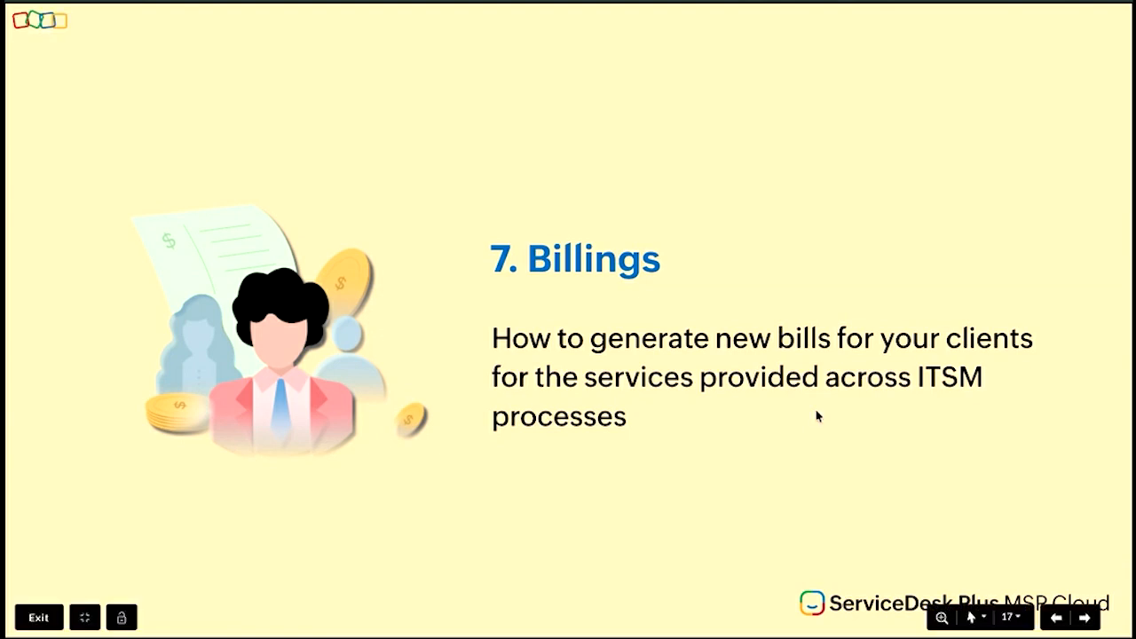
key(Right)
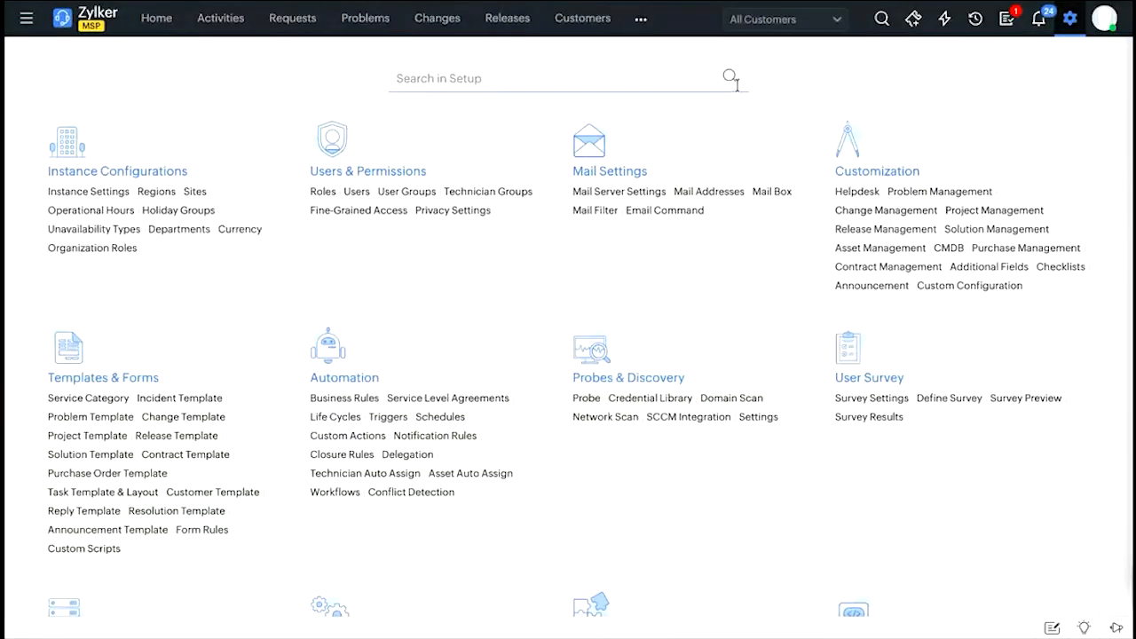
Open the Billings module and set the customer to Aventura Solutions for generating a new bill.
click(642, 20)
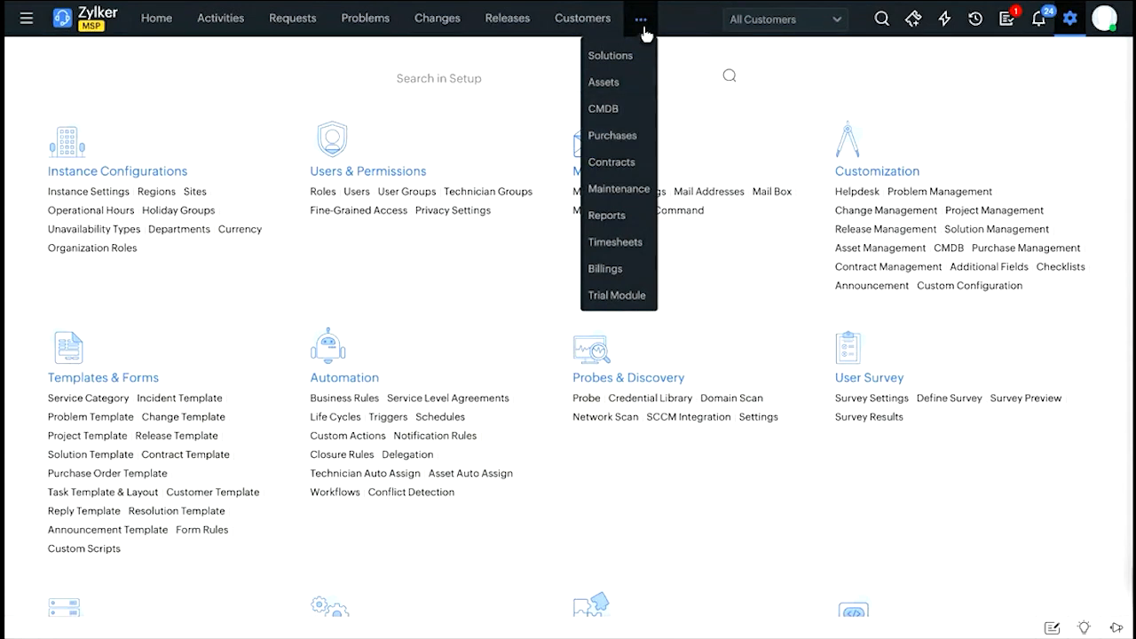
click(616, 272)
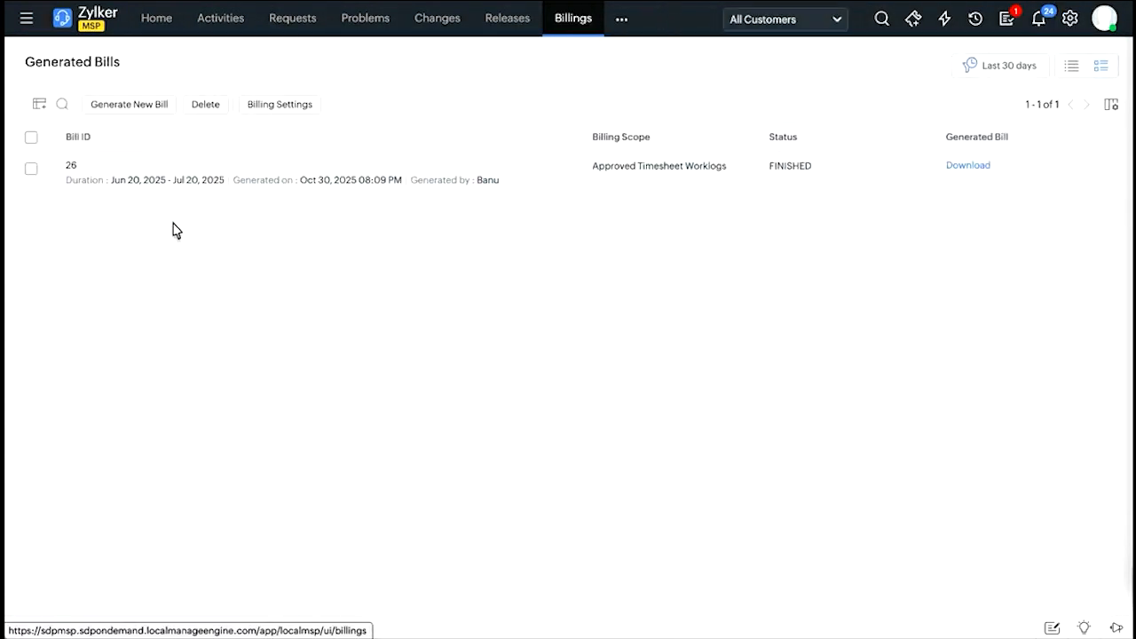
click(154, 107)
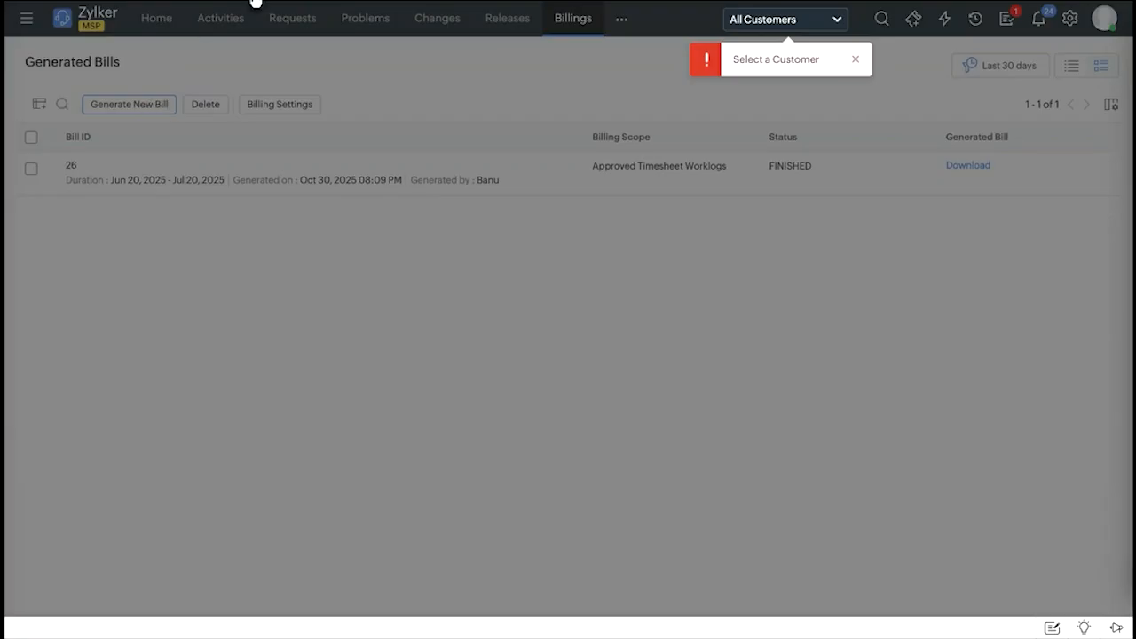
click(855, 59)
click(787, 25)
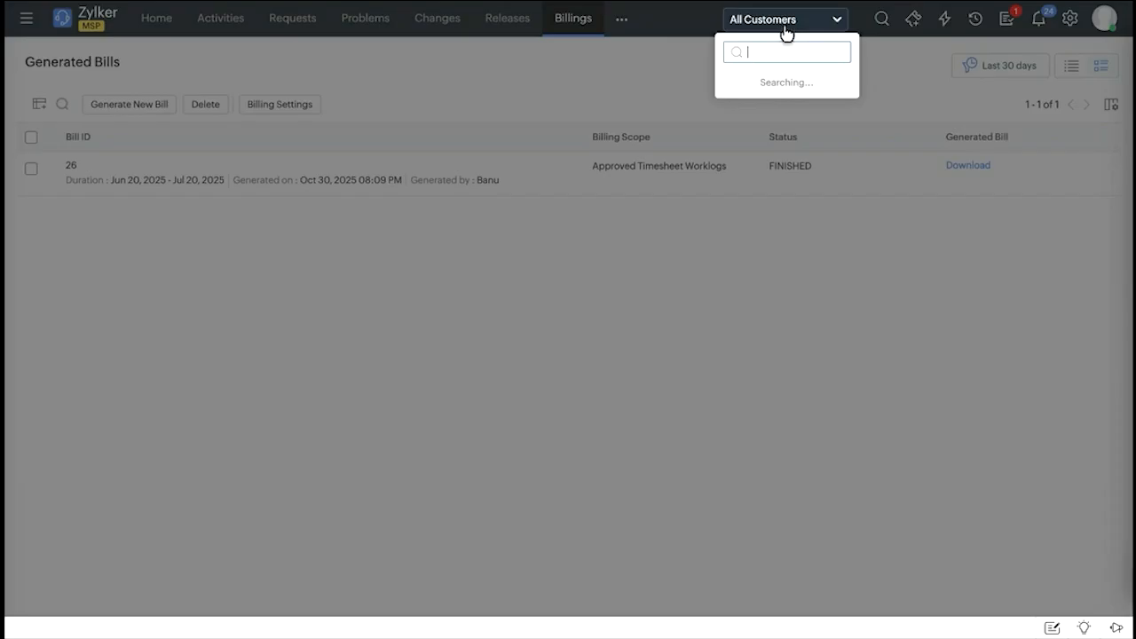
click(769, 173)
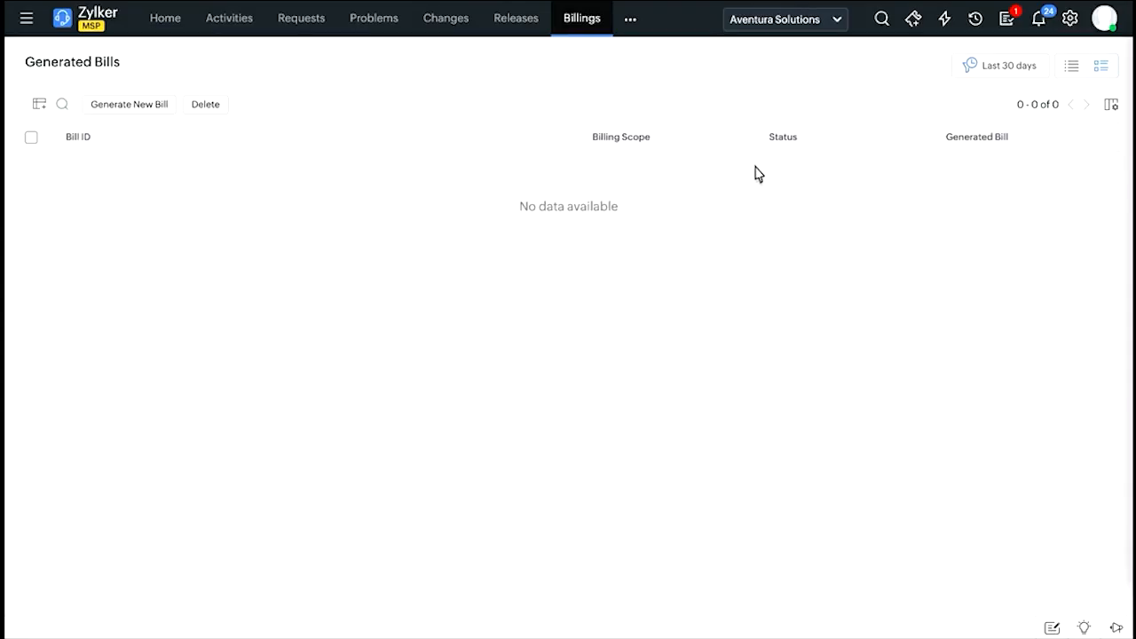
Start a new bill for Aventura Solutions covering All Modules, with the billing scope set to Approved Timesheet Worklogs.
click(129, 111)
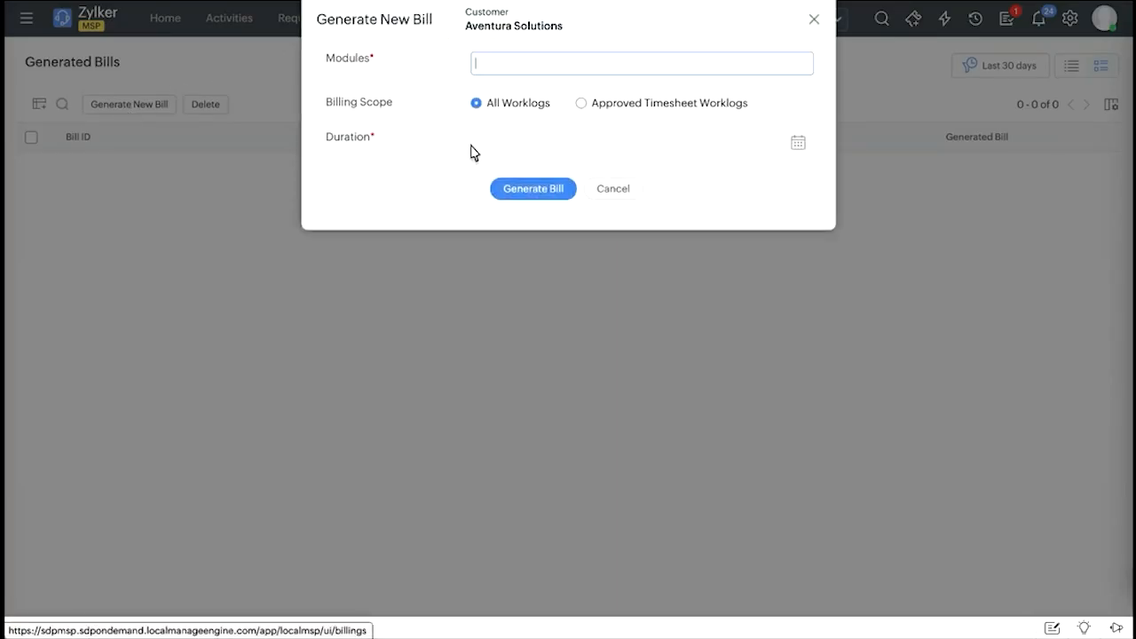
click(513, 64)
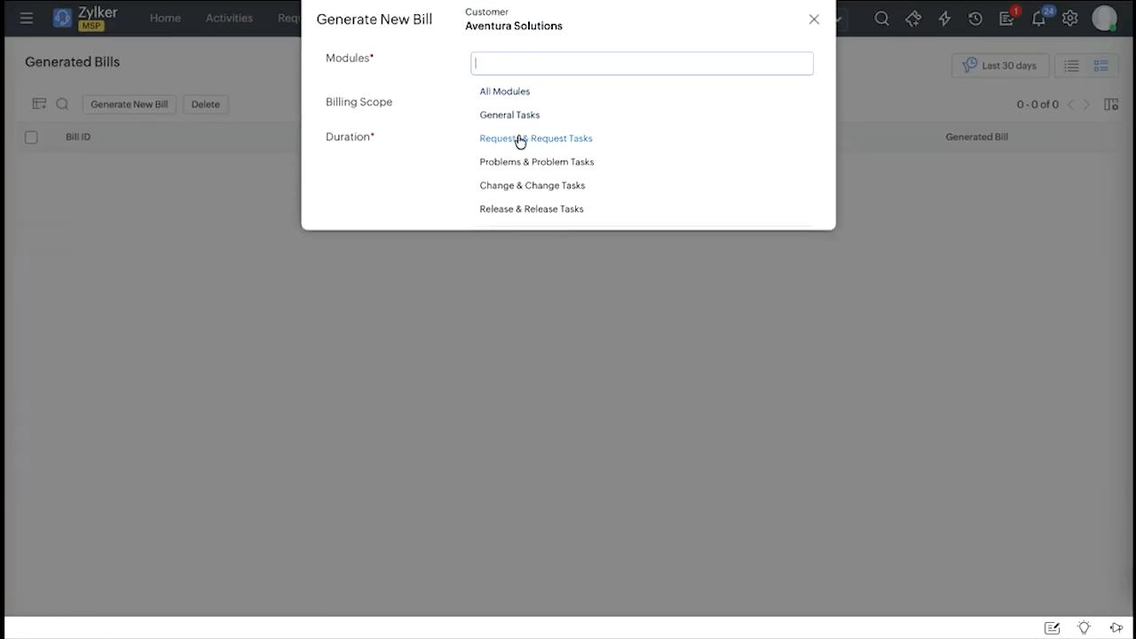
click(530, 91)
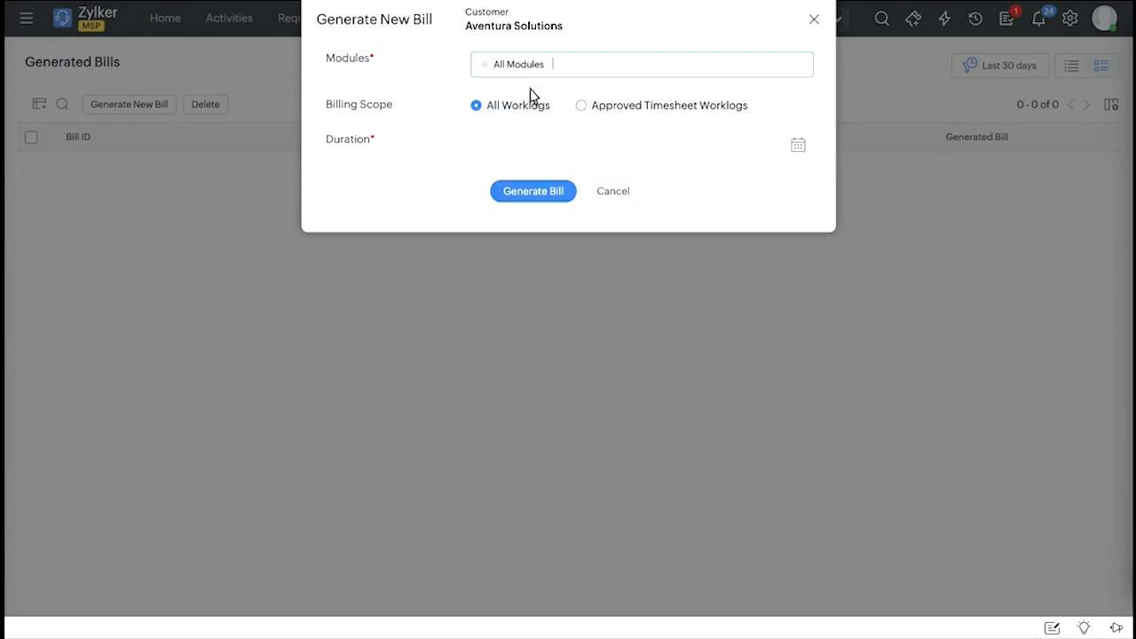
click(580, 106)
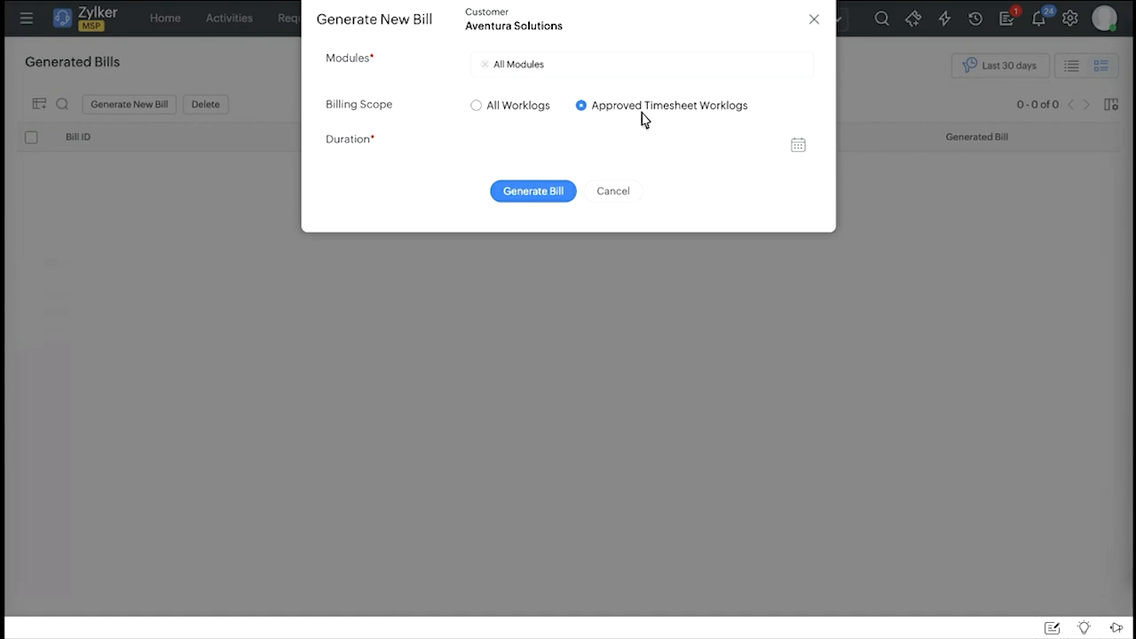
Set the bill's duration to Jun 12, 2025 - Jul 11, 2025 and generate the bill.
click(787, 143)
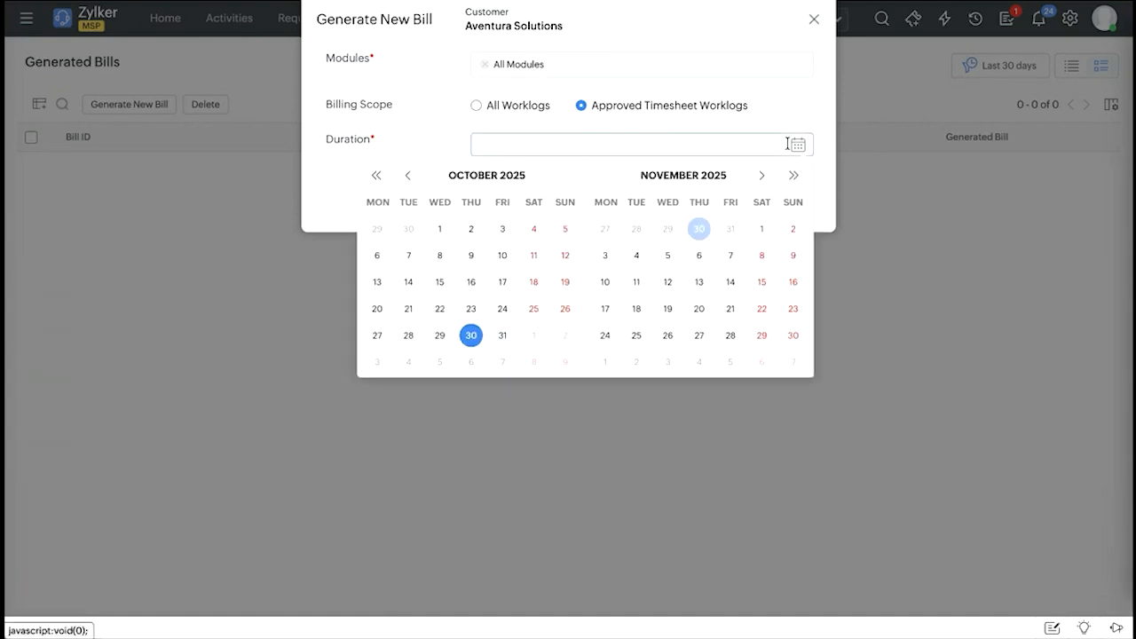
click(407, 177)
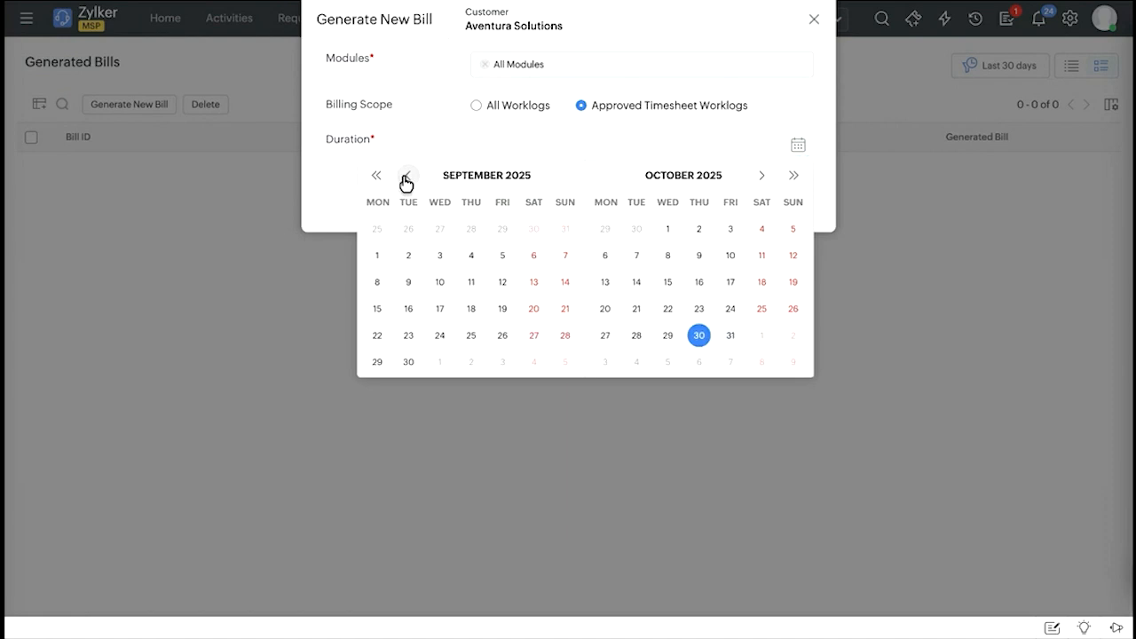
click(406, 176)
click(406, 176)
click(406, 178)
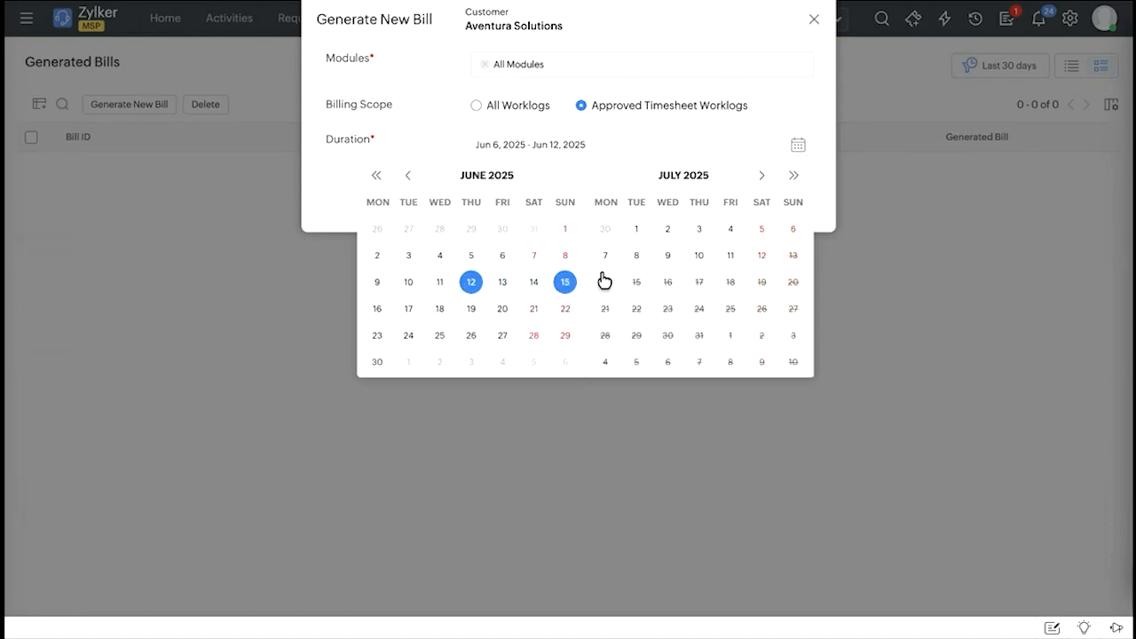
click(730, 256)
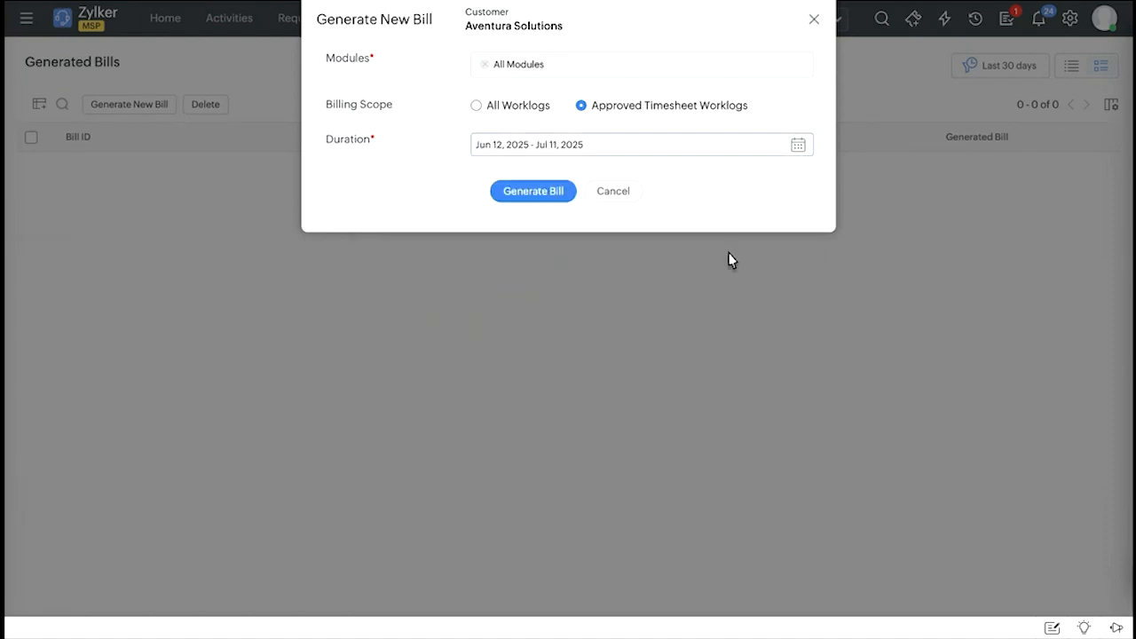
click(534, 191)
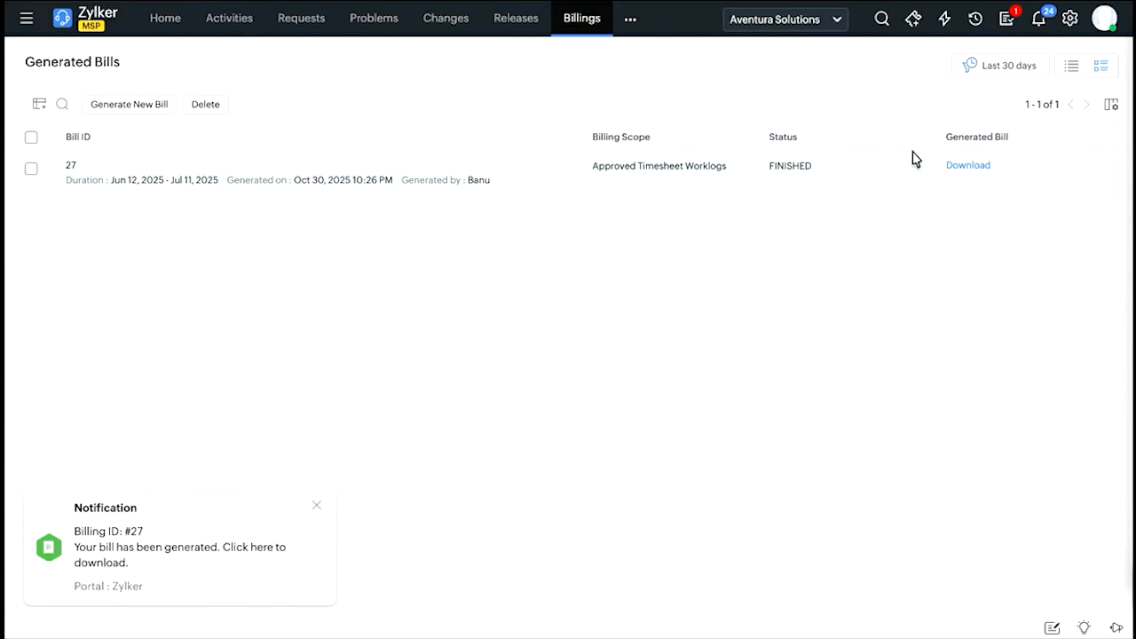
Download the generated Aventura Solutions bill, review the invoice PDF, and return to the Generated Bills list.
click(977, 173)
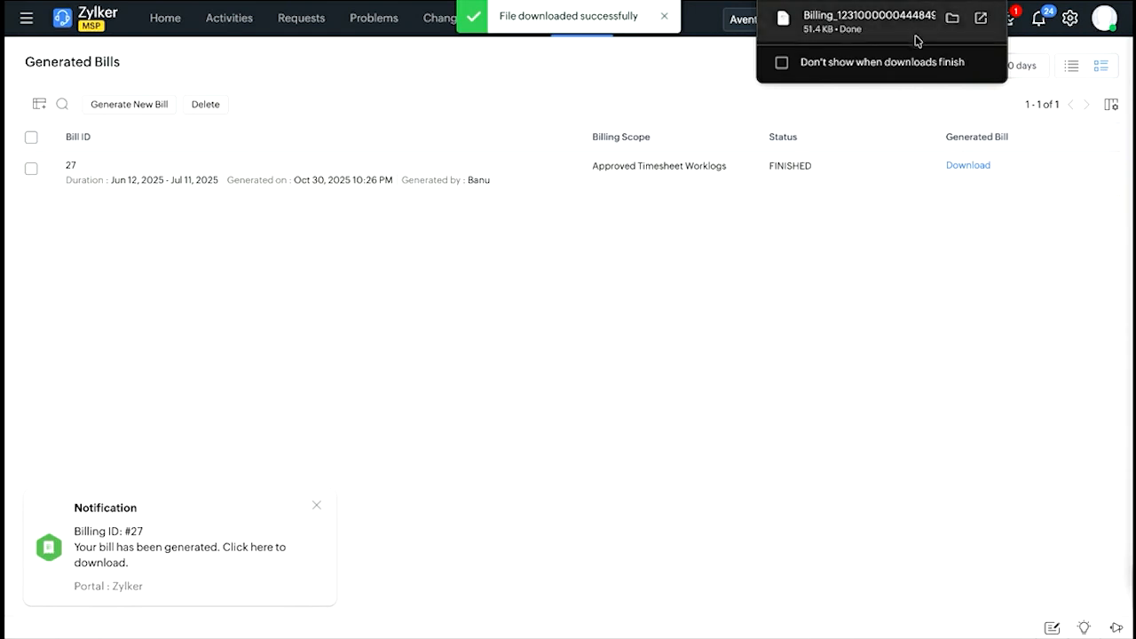
click(879, 24)
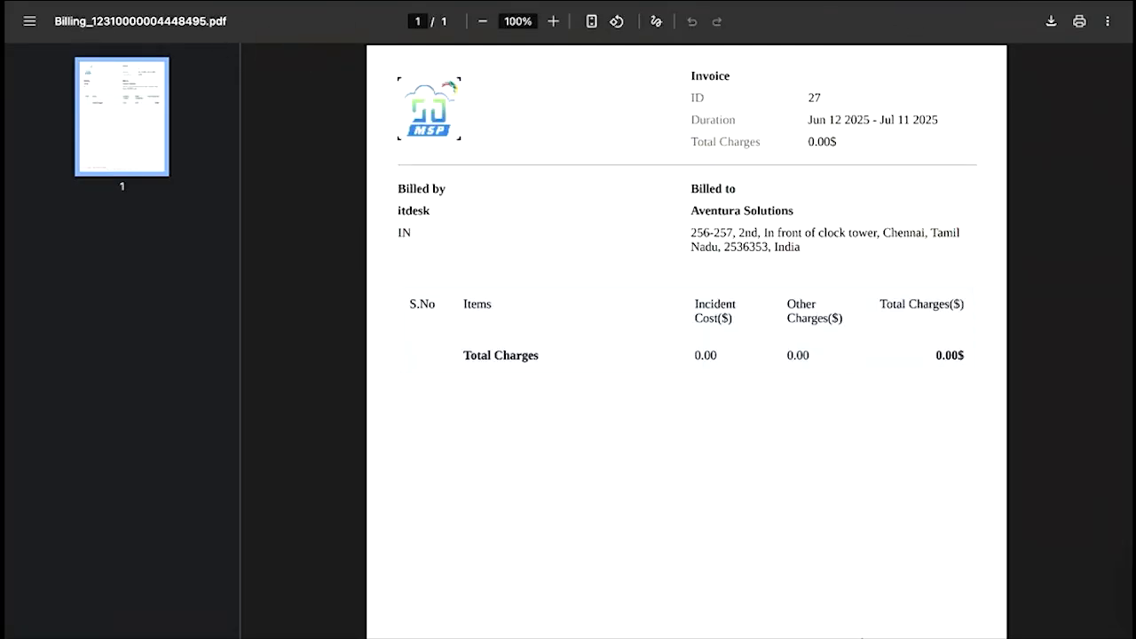
mouse_move(862, 634)
click(441, 1)
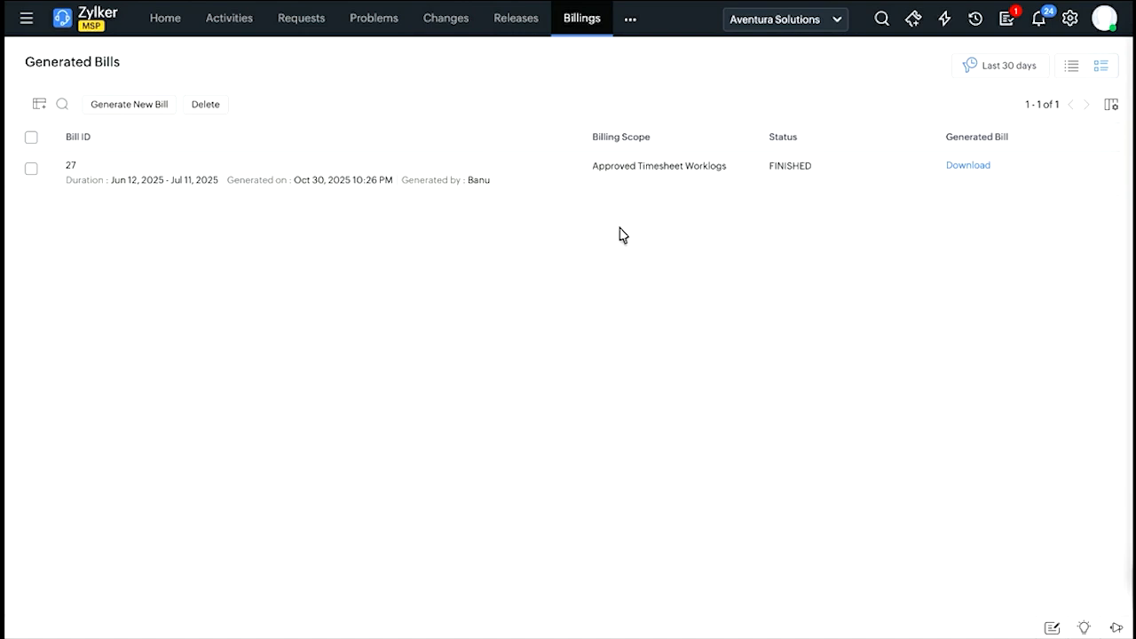
Switch back to the slide show and advance from the Billings slide to the quick recap.
click(313, 28)
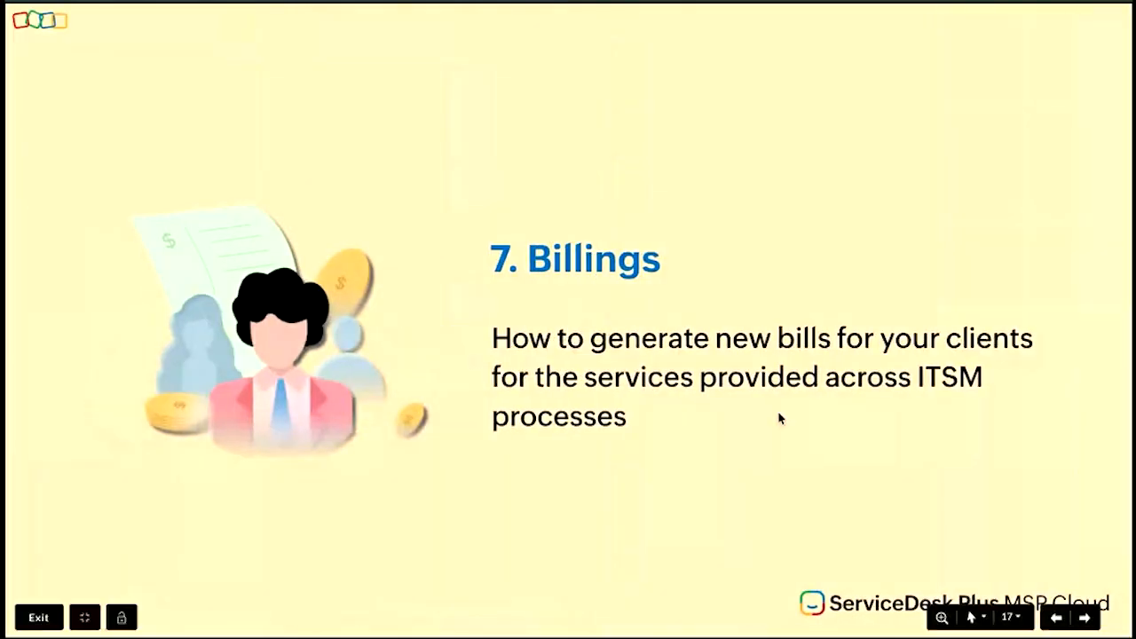
key(Right)
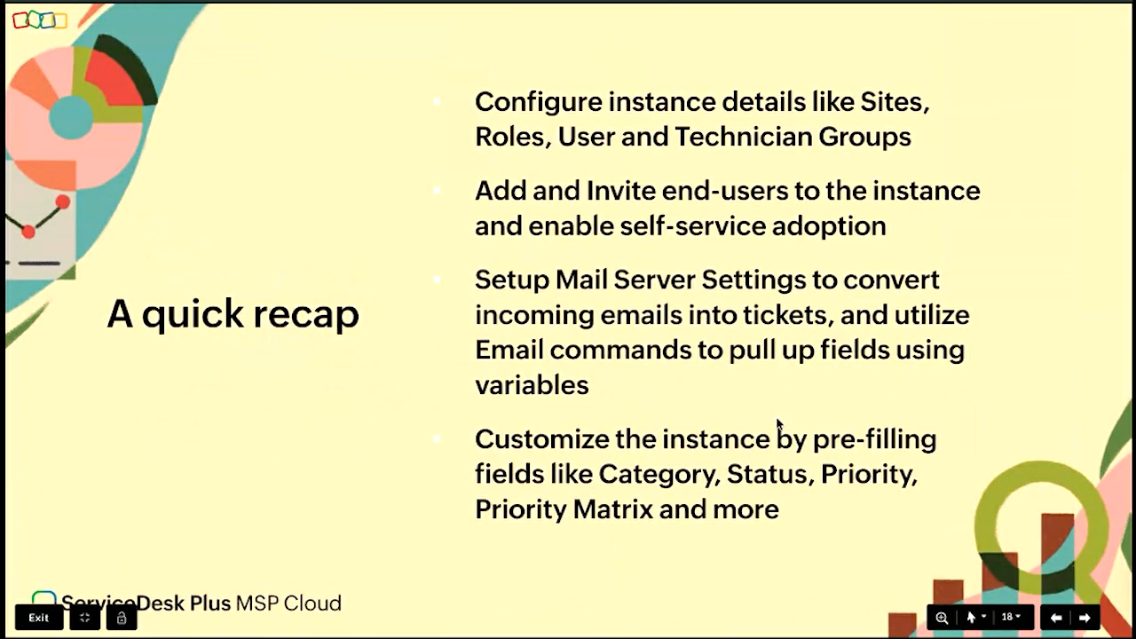